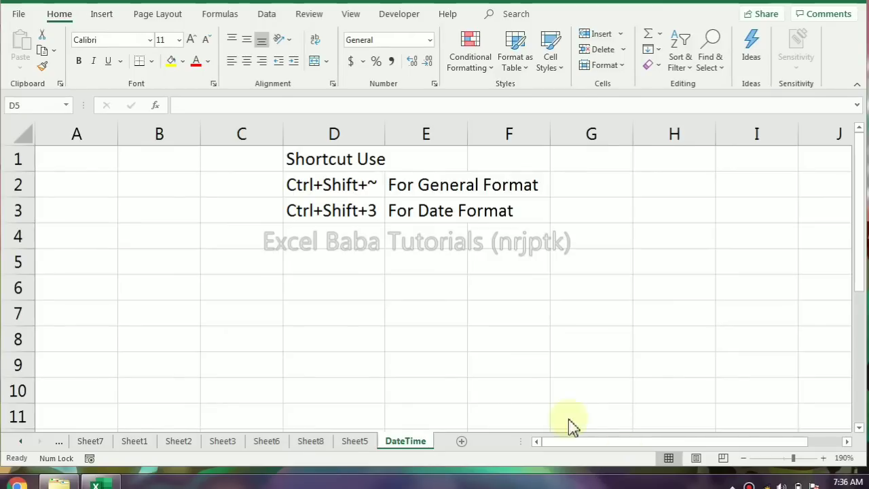
# Enter the number 1 in cell C4 and the date 1 Jan 1900 in cell D4
pyautogui.click(212, 244)
pyautogui.click(243, 236)
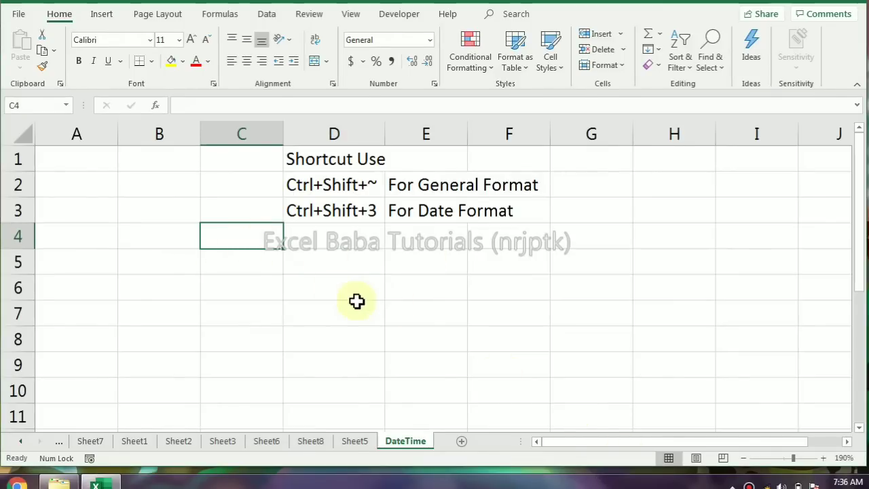
pyautogui.write('1')
pyautogui.press('Return')
pyautogui.press('Up')
pyautogui.press('Right')
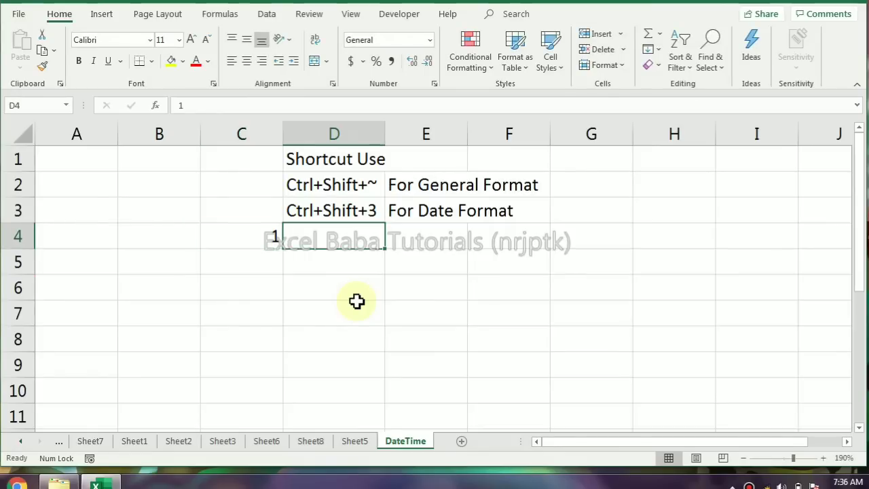
pyautogui.write('1')
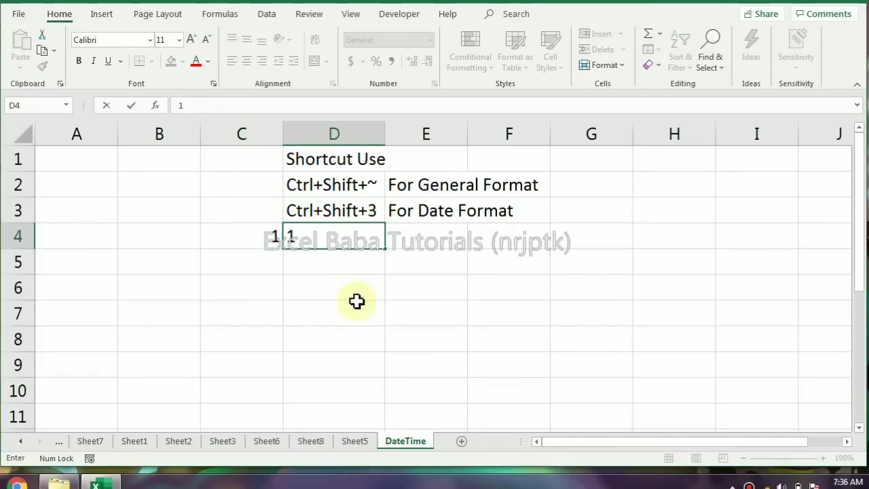
pyautogui.write(' Jan 1900')
pyautogui.press('Return')
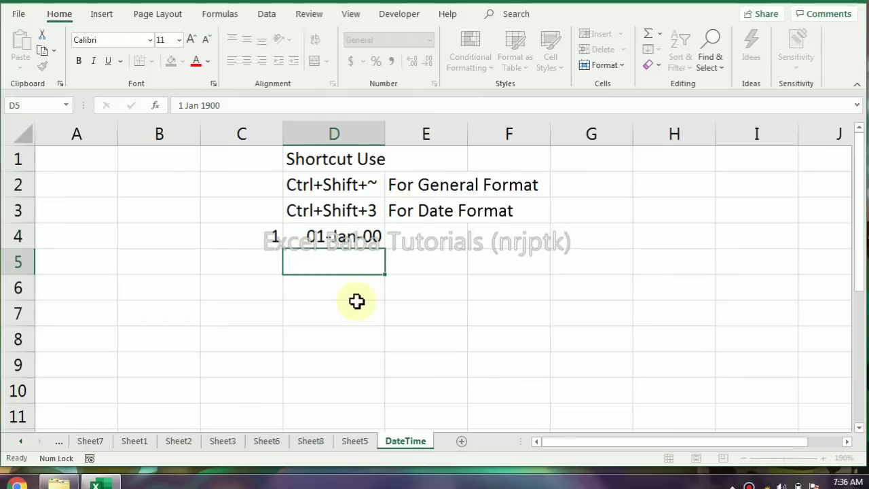
pyautogui.press('Up')
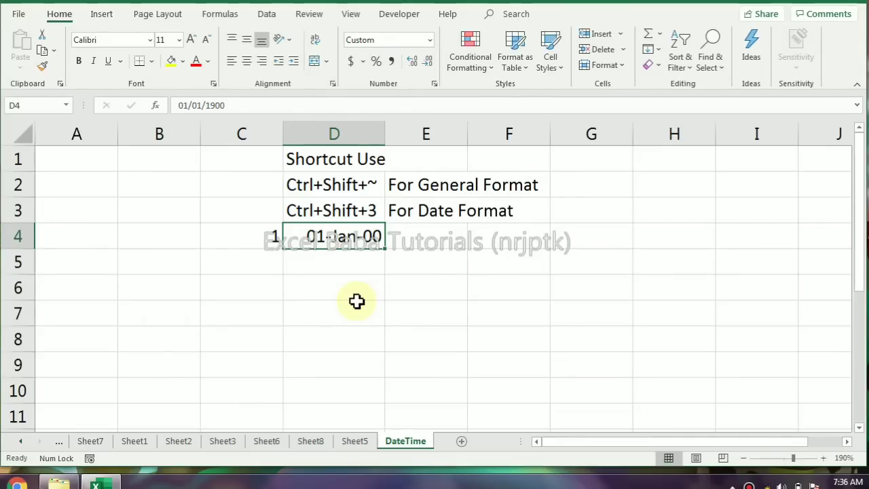
# Compare the number with the date by entering the formula =C4=D4 in cell E4
pyautogui.click(405, 236)
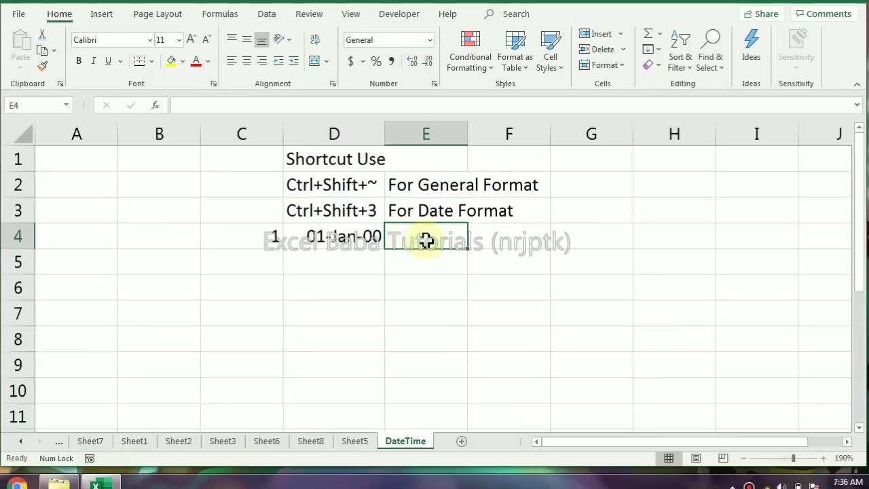
pyautogui.write('=')
pyautogui.click(266, 236)
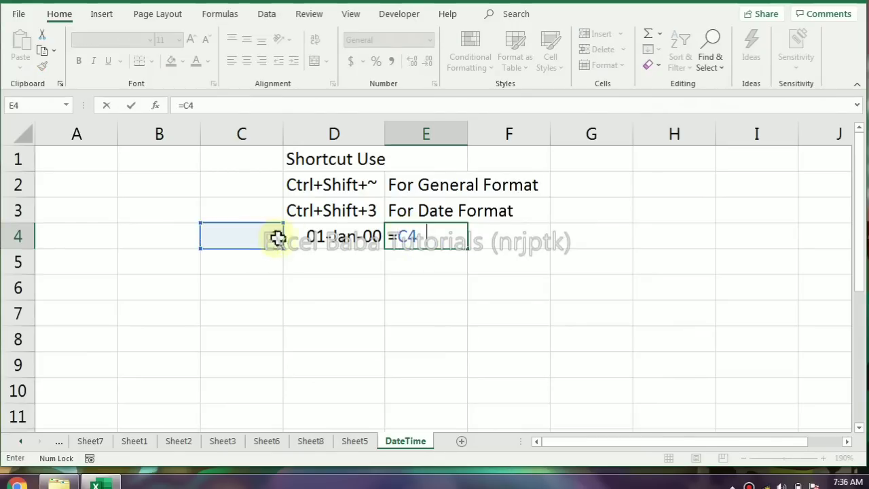
pyautogui.write('=')
pyautogui.click(316, 237)
pyautogui.press('Return')
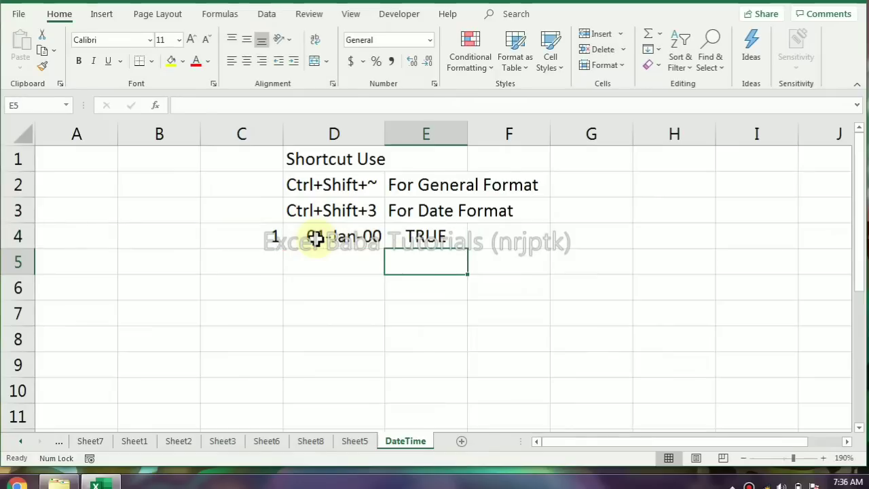
pyautogui.click(423, 236)
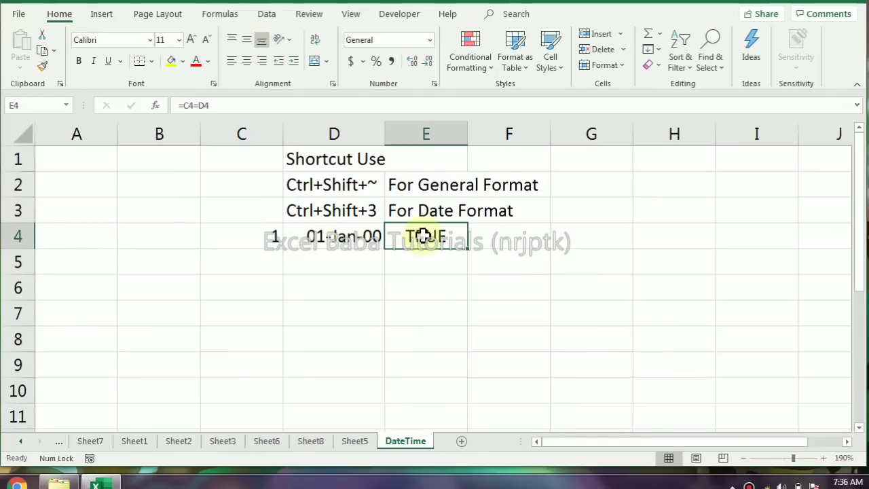
pyautogui.click(270, 238)
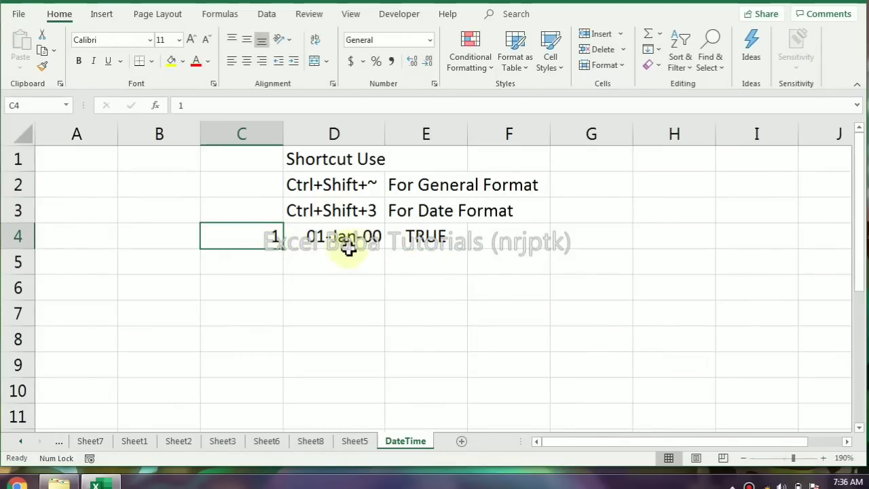
# Enter 2 in cell D5 and format it as a date in the same day-month-year style as D4
pyautogui.click(267, 257)
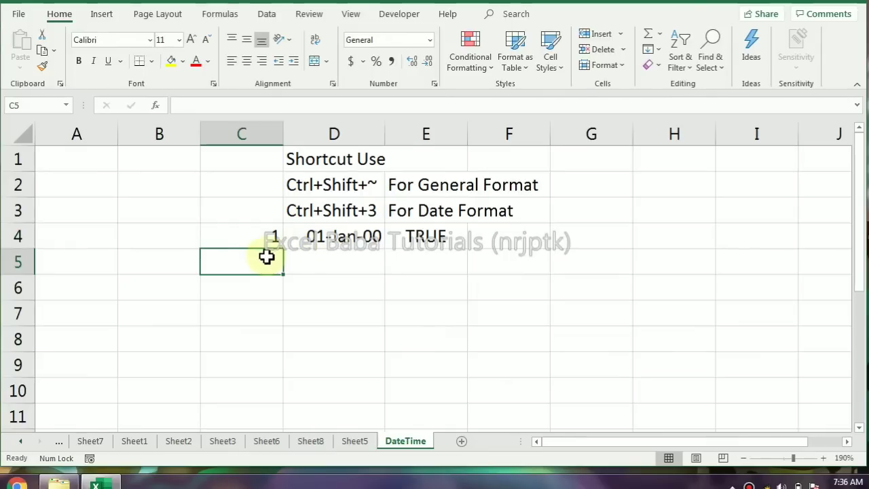
pyautogui.click(324, 255)
pyautogui.write('2')
pyautogui.hotkey('ctrl', 'Return')
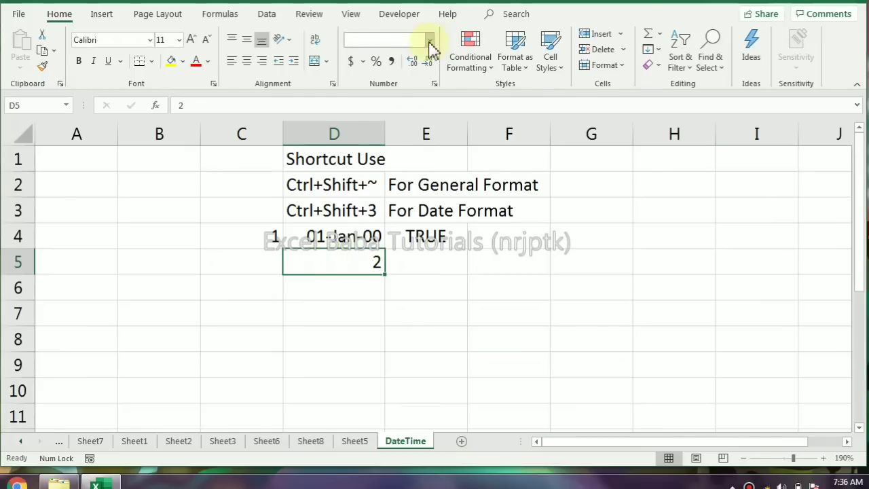
pyautogui.click(429, 40)
pyautogui.click(406, 196)
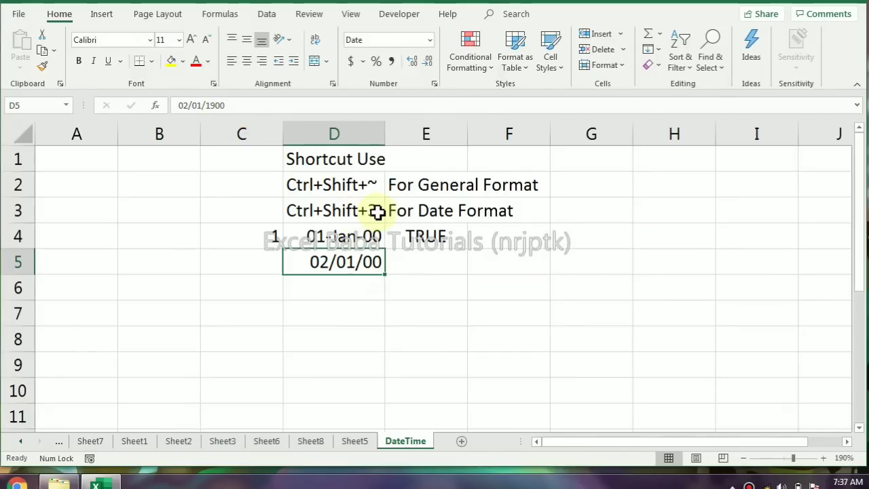
pyautogui.hotkey('ctrl', 'shift', '3')
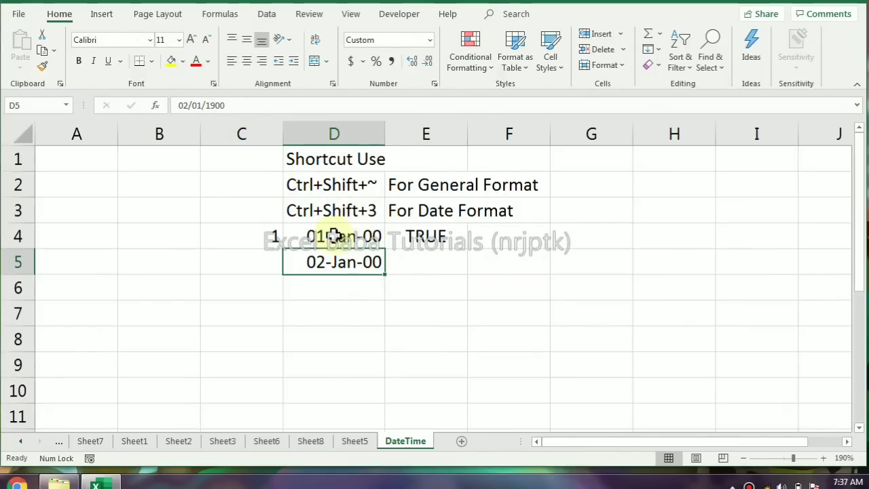
# Switch D4:D5 to the General number format and back to the day-month-year date format
pyautogui.moveTo(354, 235); pyautogui.dragTo(357, 258)
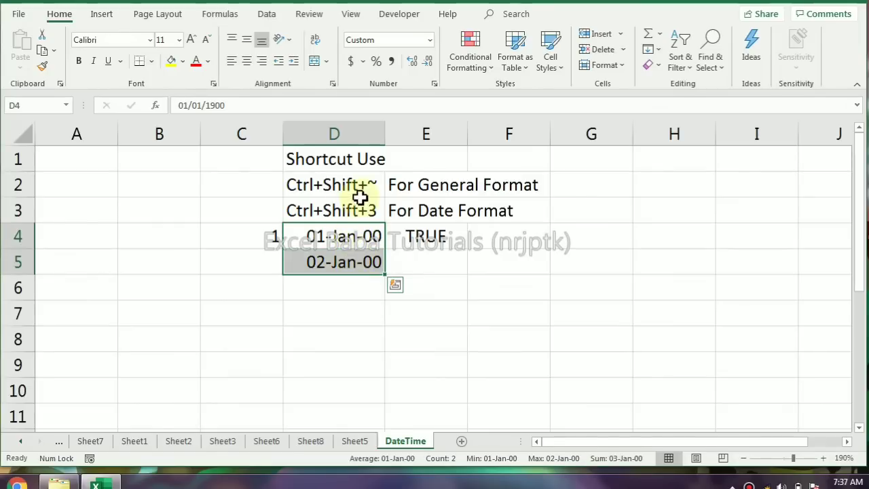
pyautogui.hotkey('ctrl', 'shift', '`')
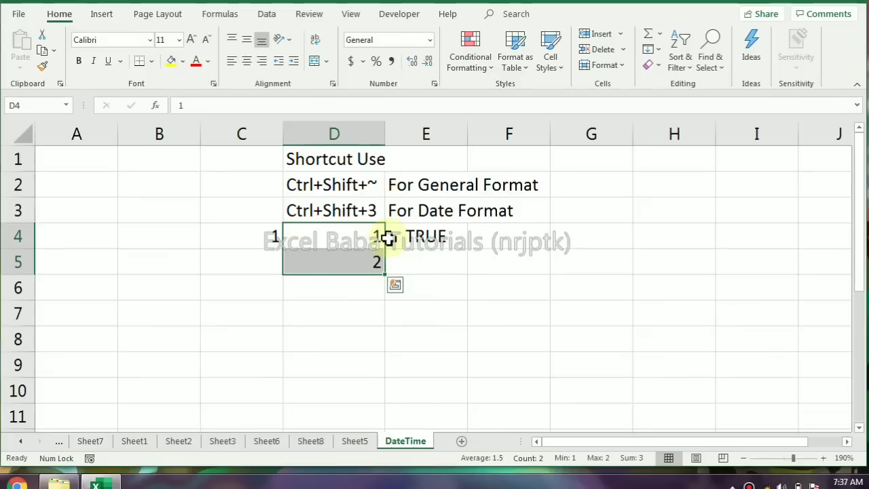
pyautogui.hotkey('ctrl', 'shift', '#')
pyautogui.click(346, 234)
pyautogui.moveTo(346, 234); pyautogui.dragTo(345, 258)
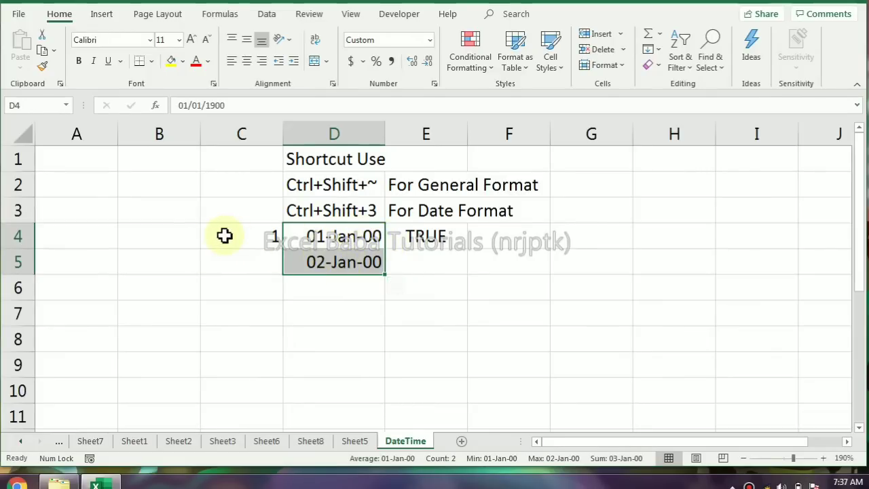
# Enter the pre-1900 date 1 Jan 1890 in cell B4
pyautogui.click(196, 230)
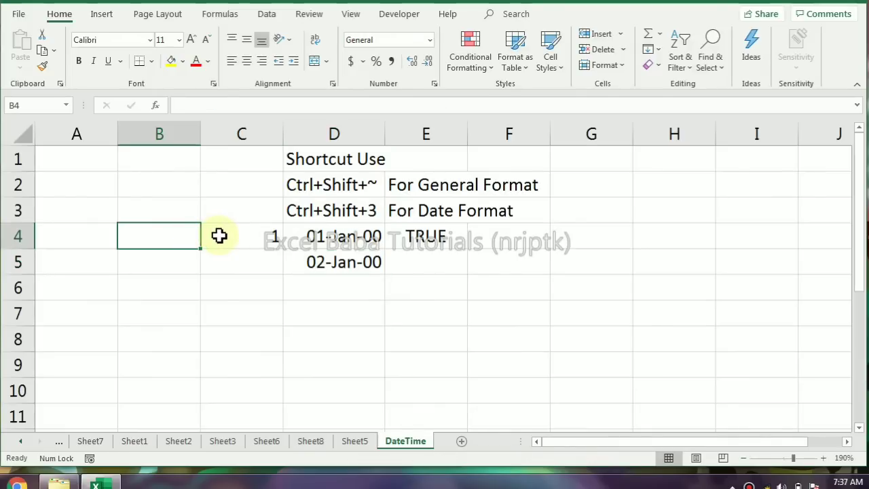
pyautogui.write('1 Ja')
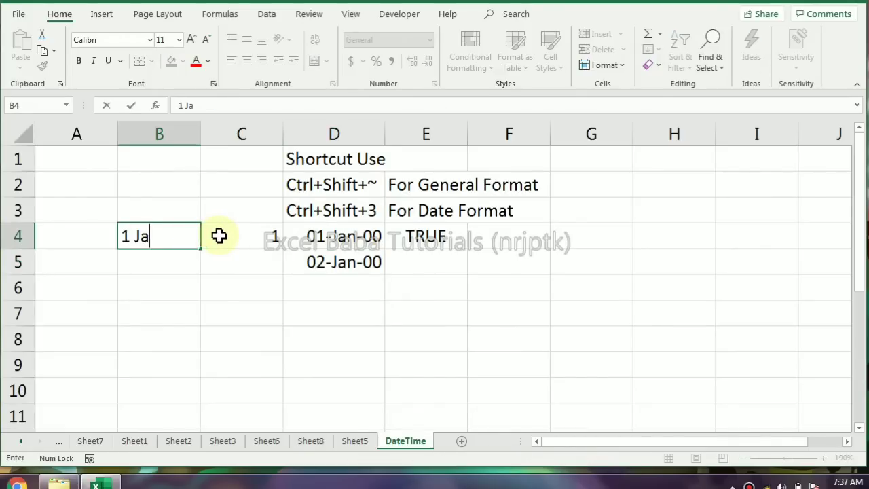
pyautogui.write('n 1890')
pyautogui.press('Return')
pyautogui.press('Up')
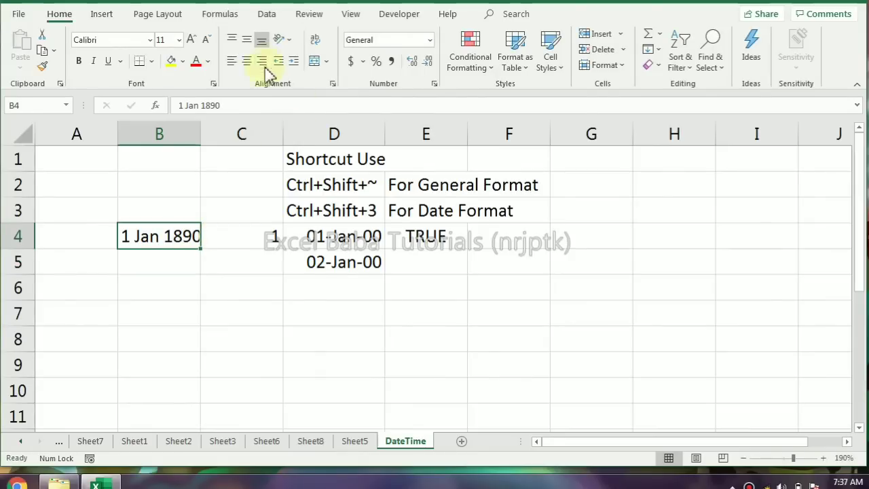
# Apply the Date number format to cell B4 and autofit the width of column B
pyautogui.click(430, 41)
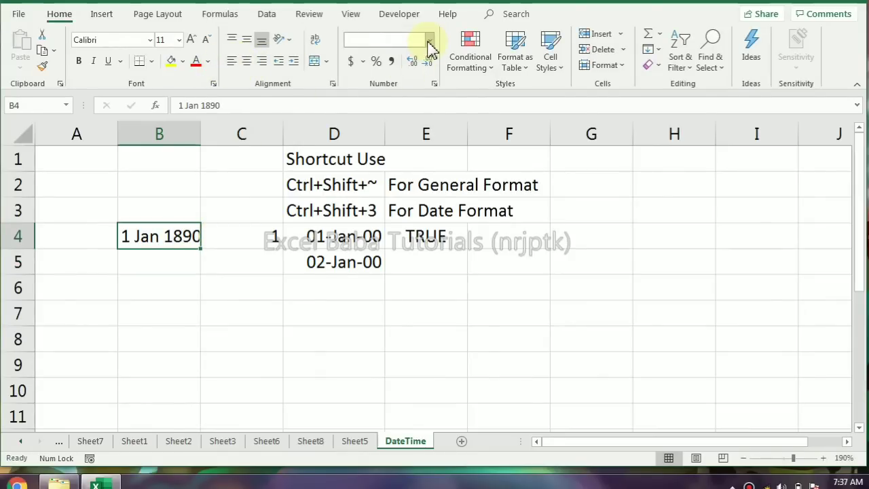
pyautogui.press('Escape')
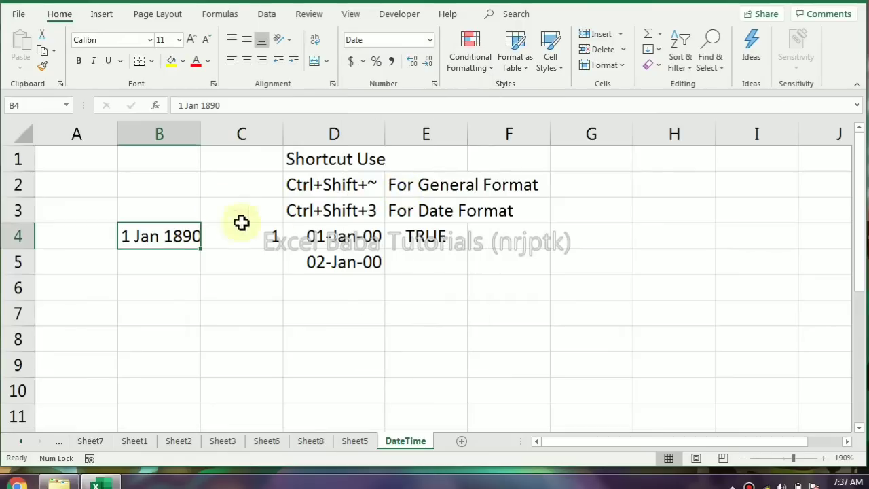
pyautogui.doubleClick(200, 135)
# Test whether B4 is numeric with the formula =B4*1 in cell B5, and clear B4:B5
pyautogui.click(192, 267)
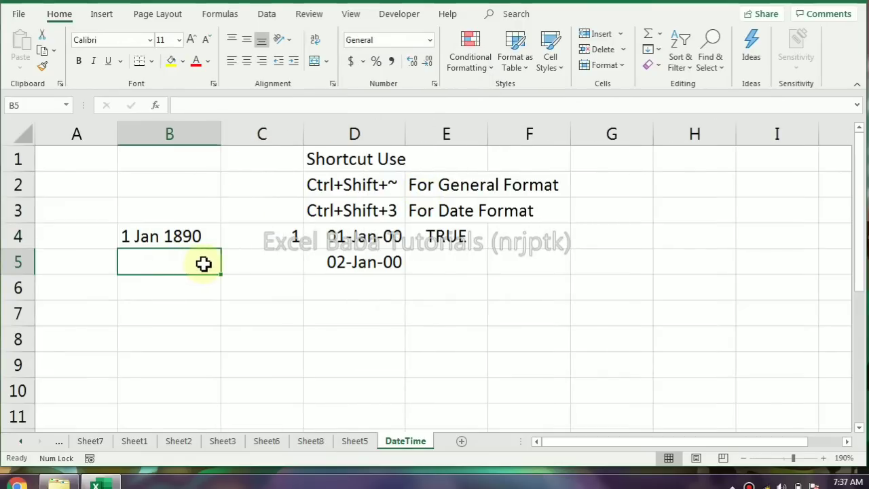
pyautogui.write('=')
pyautogui.press('Up')
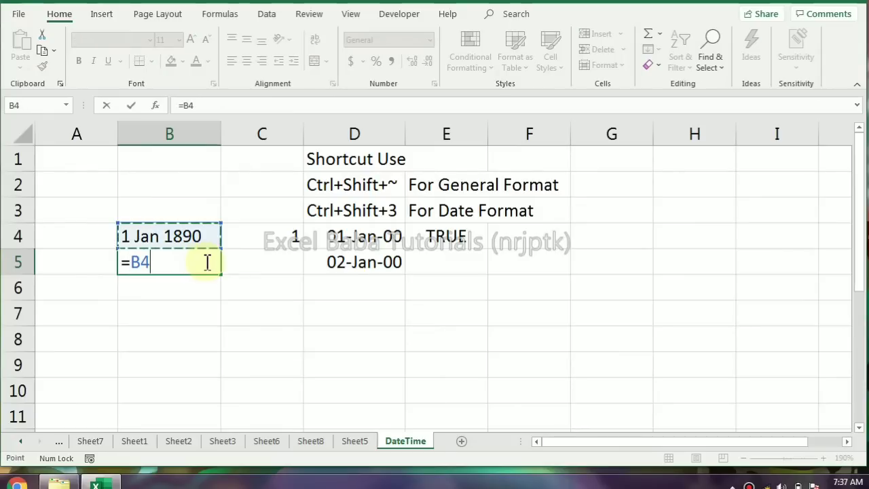
pyautogui.write('*1')
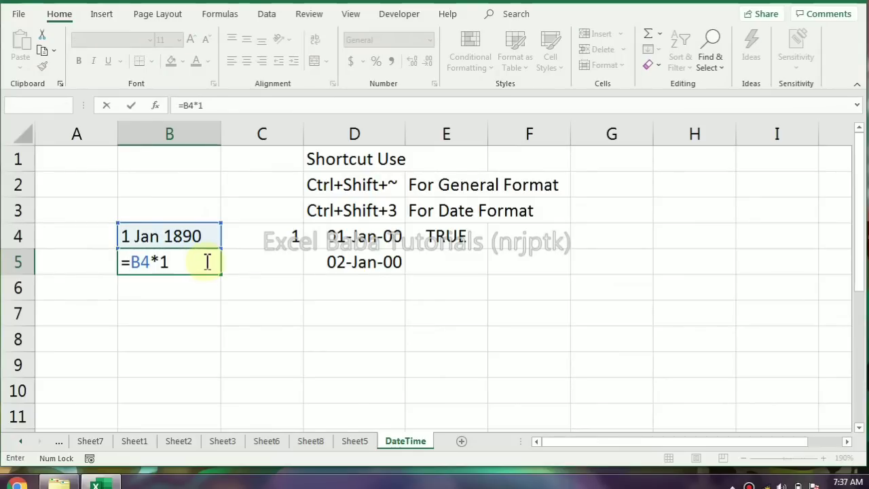
pyautogui.press('Return')
pyautogui.click(190, 265)
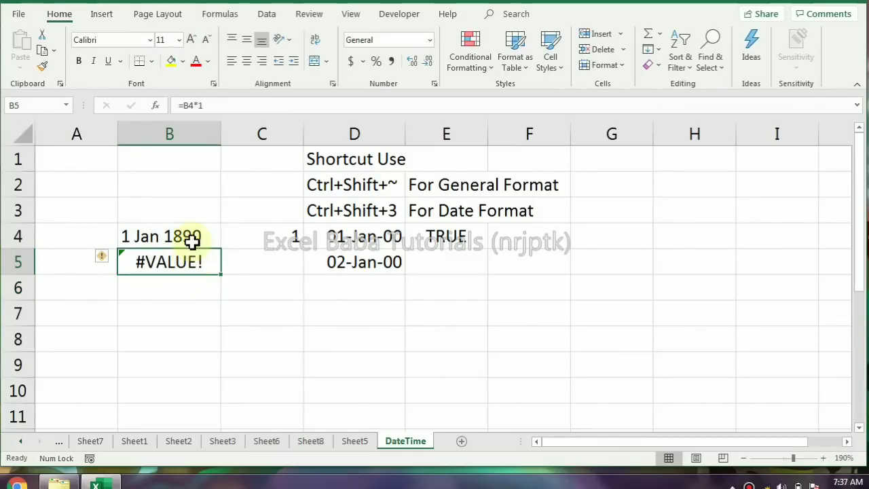
pyautogui.moveTo(191, 239); pyautogui.dragTo(189, 259)
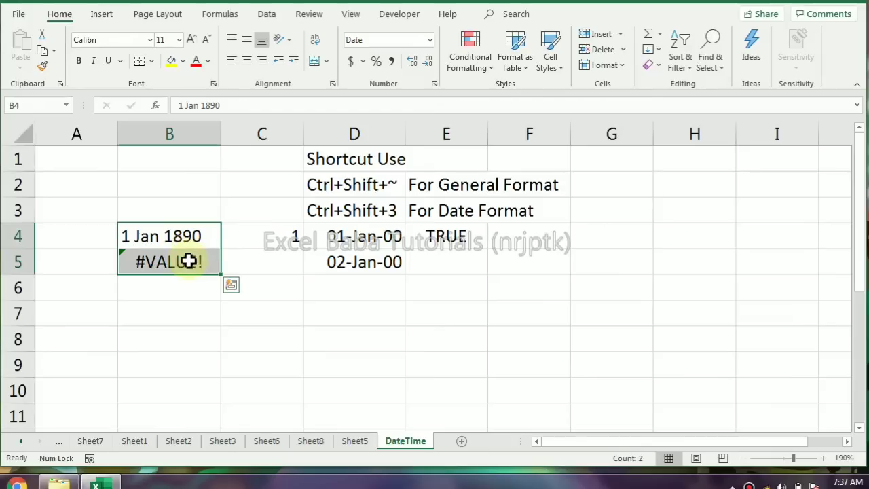
pyautogui.press('Delete')
# Enter the earliest supported date, 1 Jan 1900, in cell B3
pyautogui.click(155, 212)
pyautogui.write('1')
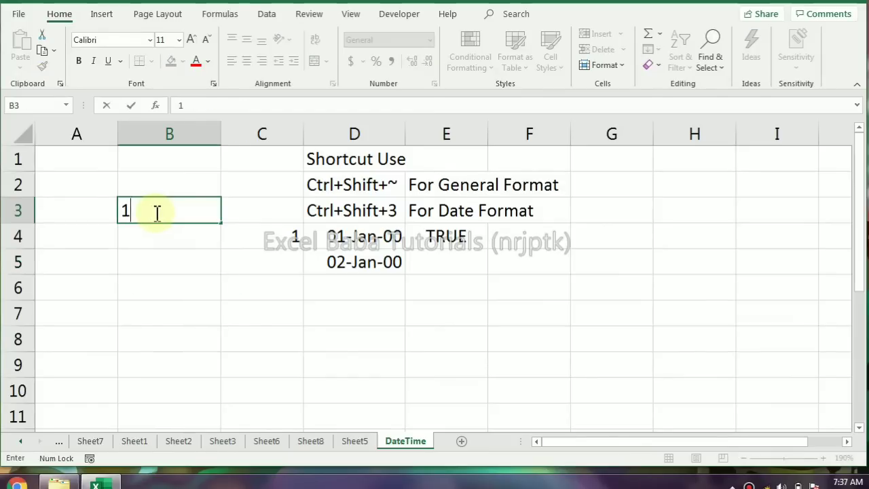
pyautogui.write(' Jan 1900')
pyautogui.press('Return')
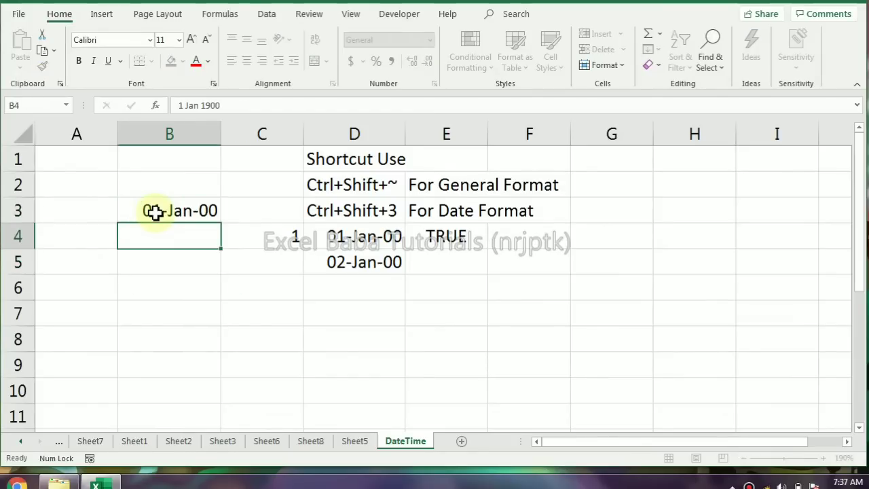
pyautogui.click(156, 213)
# Enter the latest supported date, 31 Dec 9999, in cell B4 and format it like the date in B3
pyautogui.press('Return')
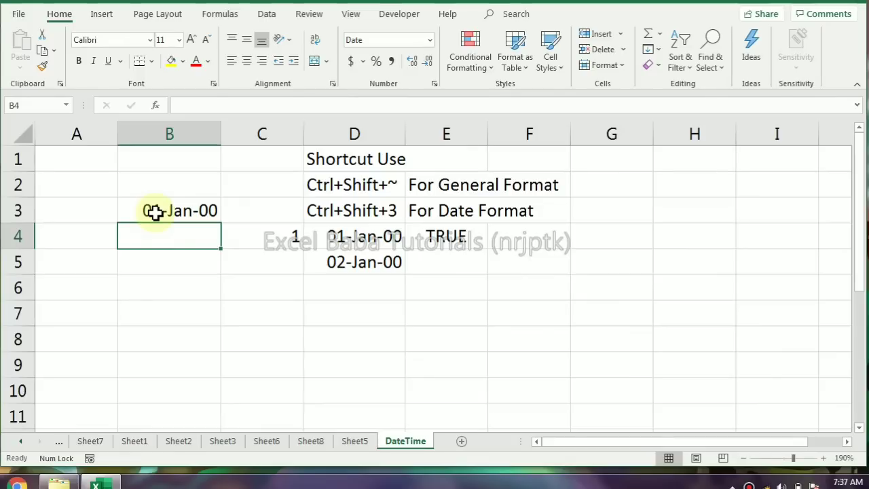
pyautogui.write('31')
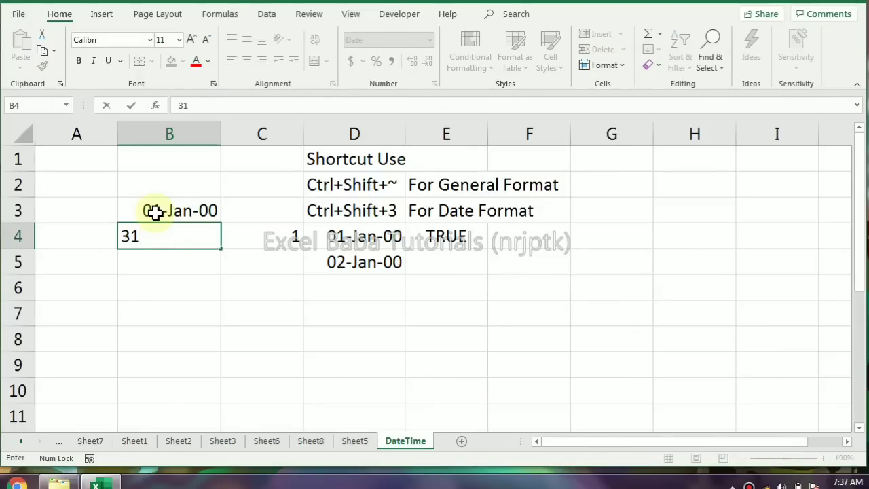
pyautogui.write(' Dec 9999')
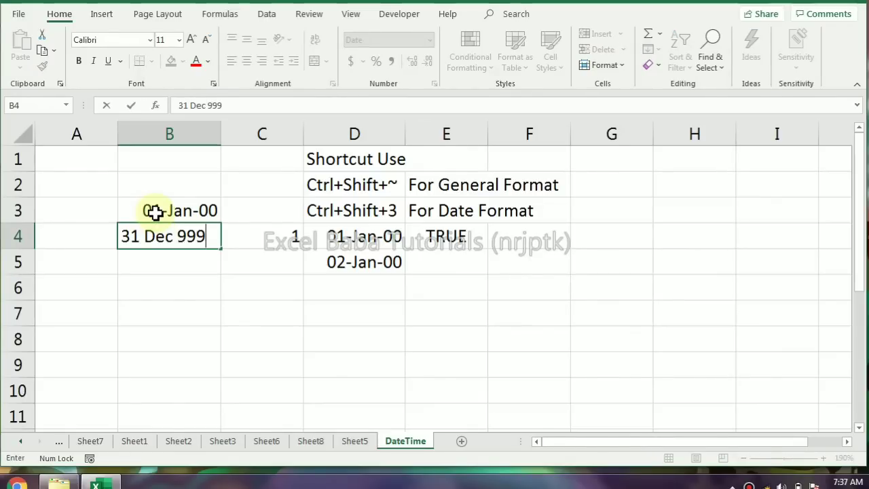
pyautogui.press('Return')
pyautogui.press('Up')
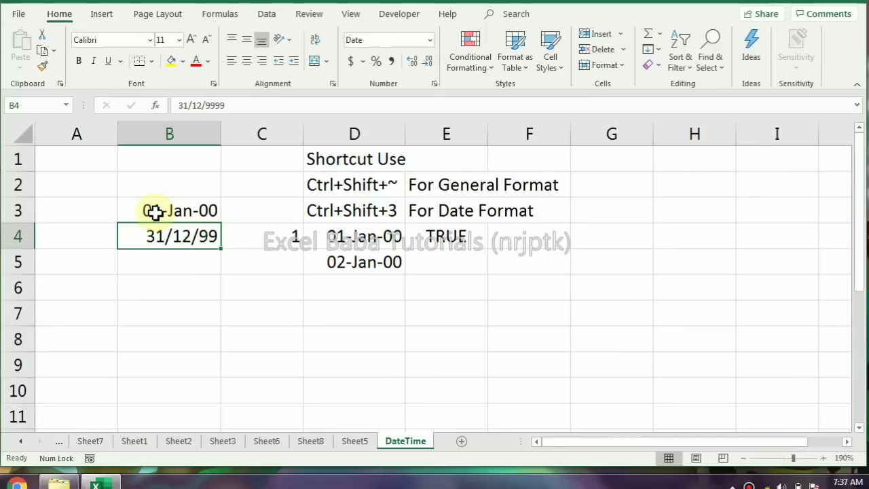
pyautogui.hotkey('ctrl', 'shift', '3')
pyautogui.moveTo(175, 214); pyautogui.dragTo(178, 236)
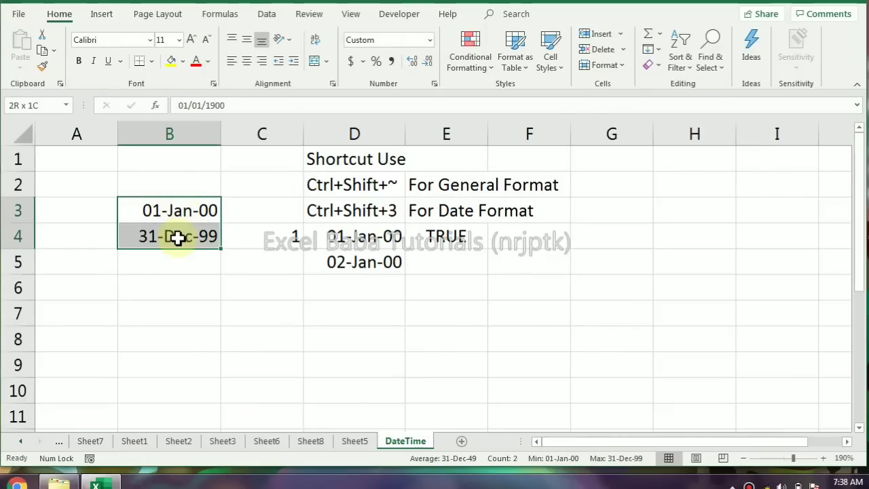
pyautogui.click(362, 263)
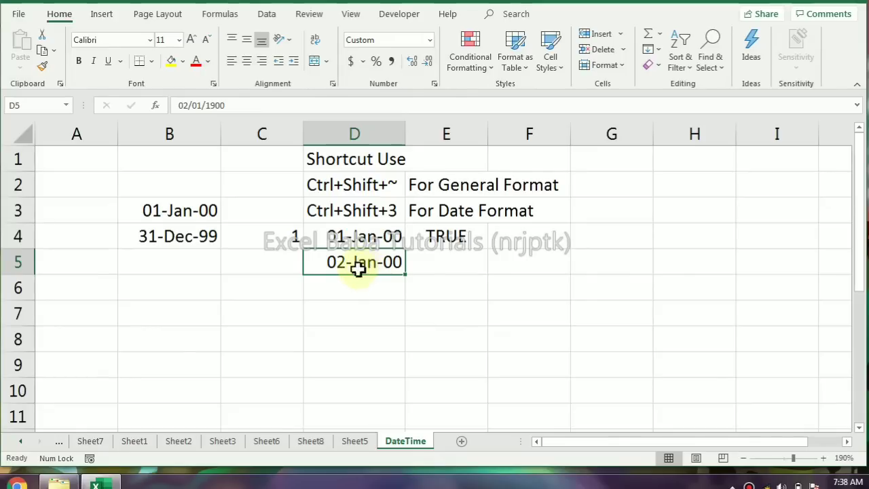
# Enter the serial number 32 in cell D6 and apply the Date format to it
pyautogui.click(353, 285)
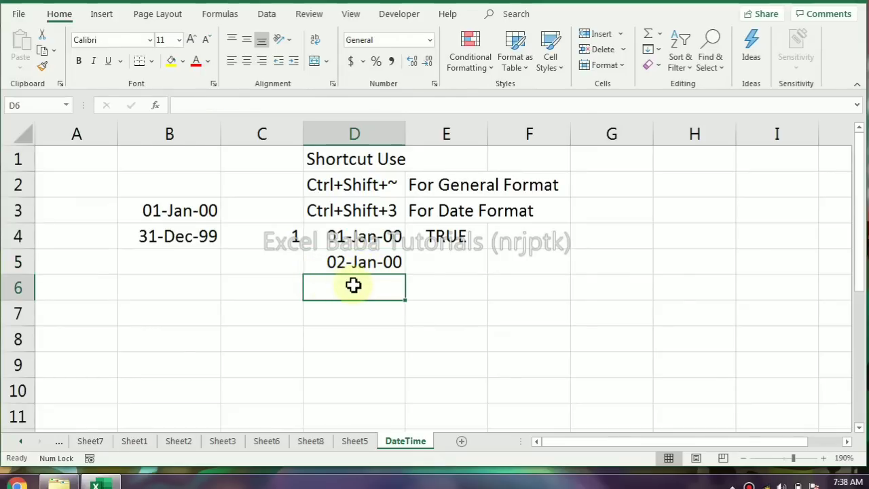
pyautogui.write('32')
pyautogui.press('Return')
pyautogui.click(353, 285)
pyautogui.hotkey('ctrl', 'shift', '3')
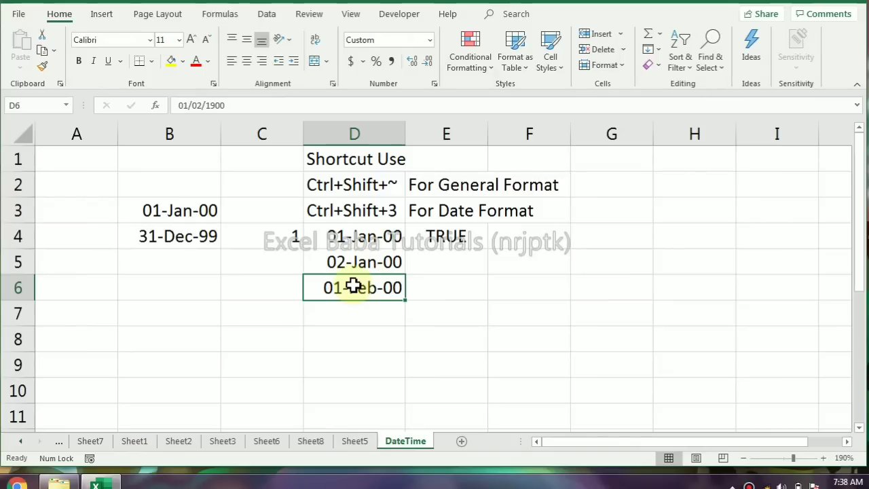
# Enter the serial number 368 in cell D7 and apply the Date format to it
pyautogui.press('Down')
pyautogui.write('3')
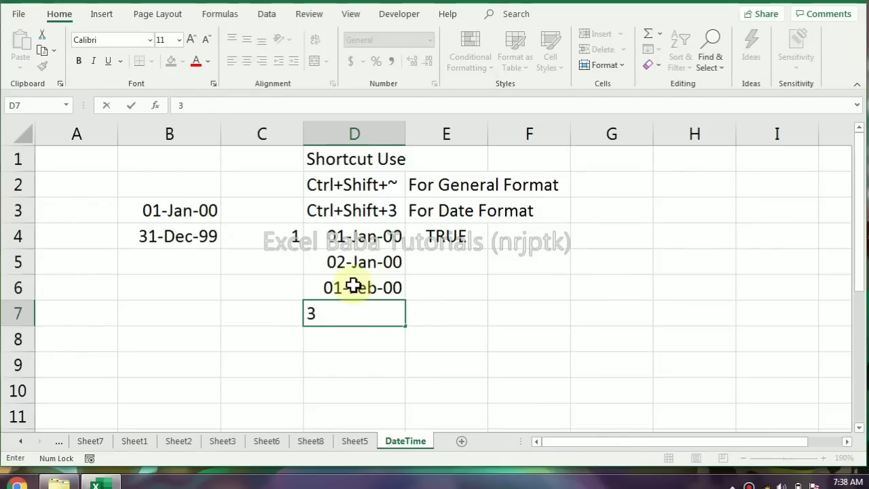
pyautogui.write('68')
pyautogui.hotkey('ctrl', 'shift', '3')
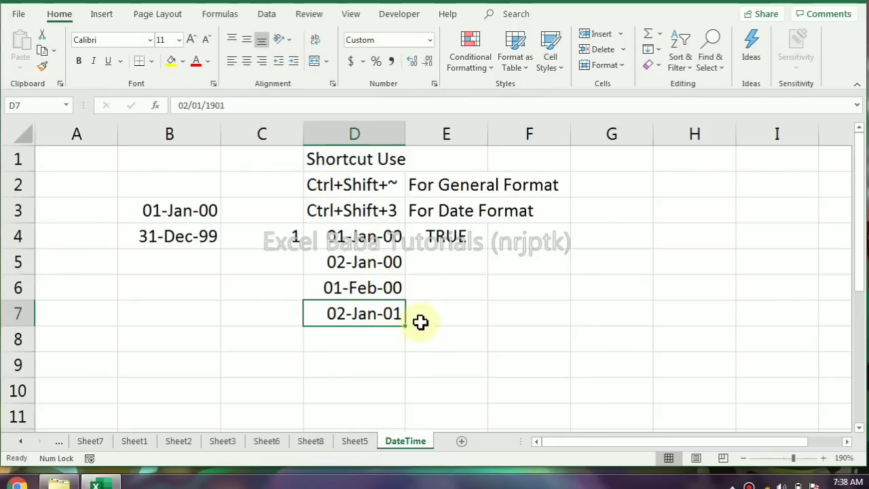
# Enter the label Ctrl+; in cell B6 and insert today's date as a fixed value in B7
pyautogui.click(433, 266)
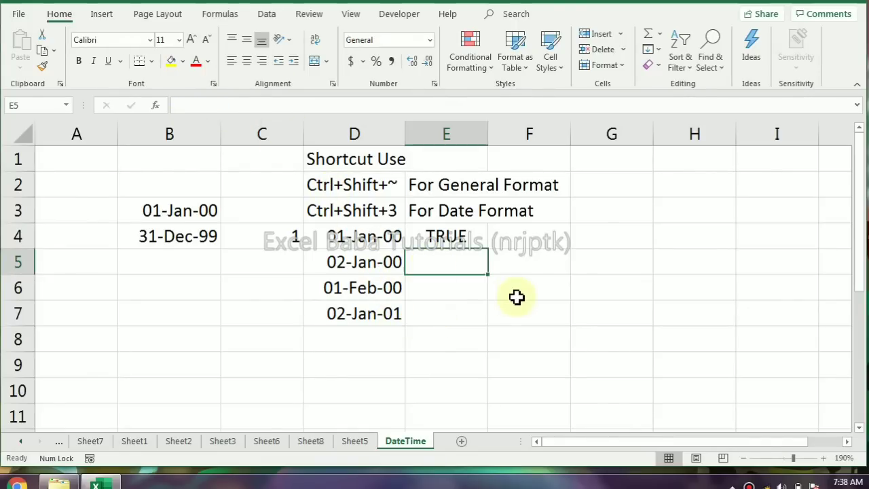
pyautogui.click(183, 281)
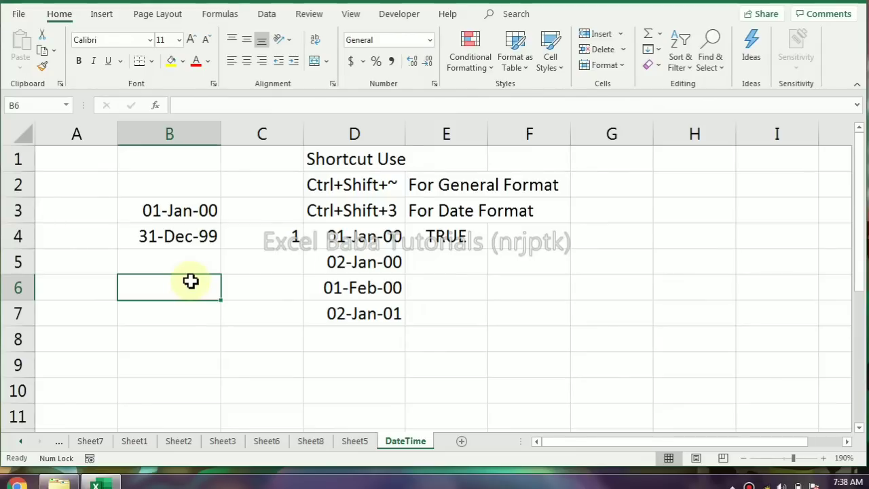
pyautogui.write('Ctrl+;')
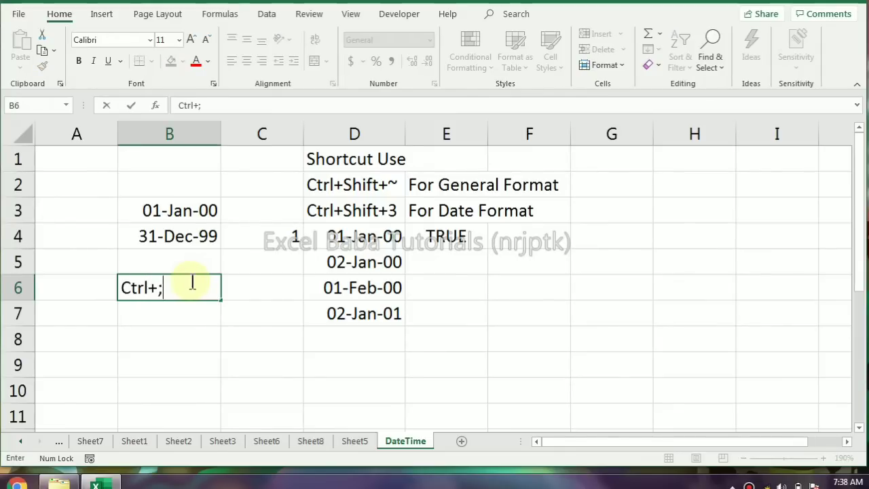
pyautogui.press('Return')
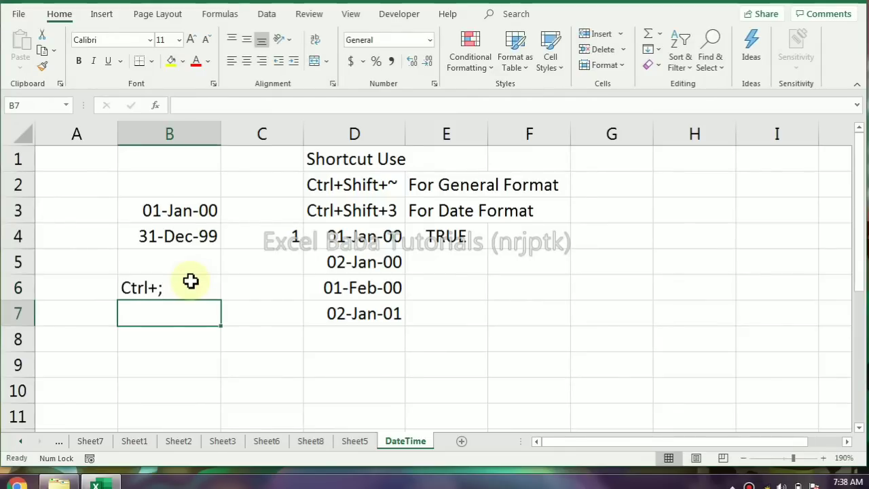
pyautogui.hotkey('ctrl', ';')
pyautogui.press('Return')
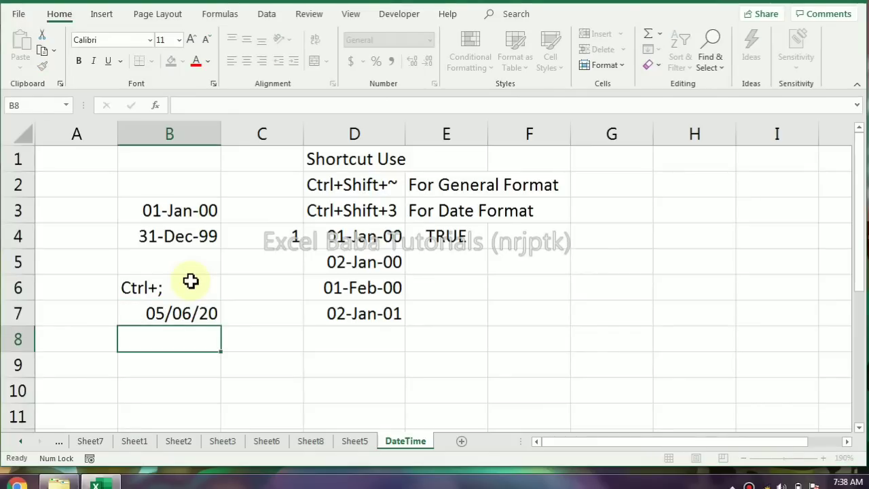
# Switch the date in B7 to the General format and return it to Short Date
pyautogui.press('Up')
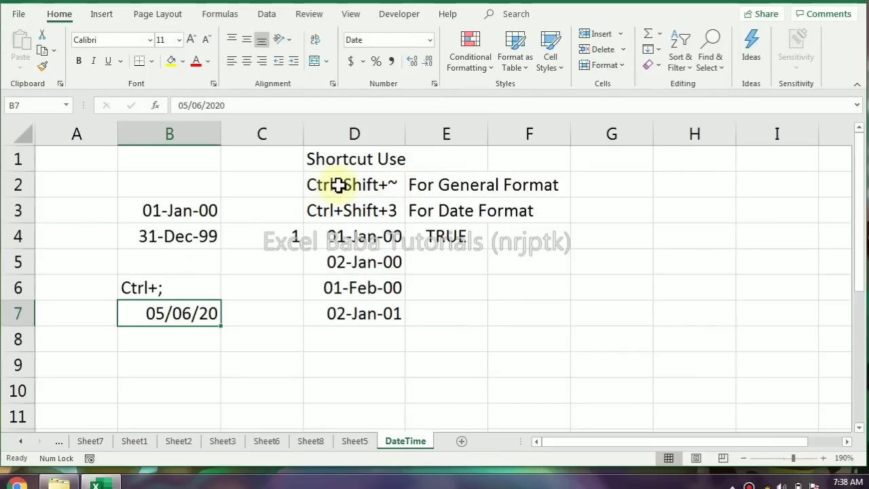
pyautogui.click(429, 40)
pyautogui.click(417, 74)
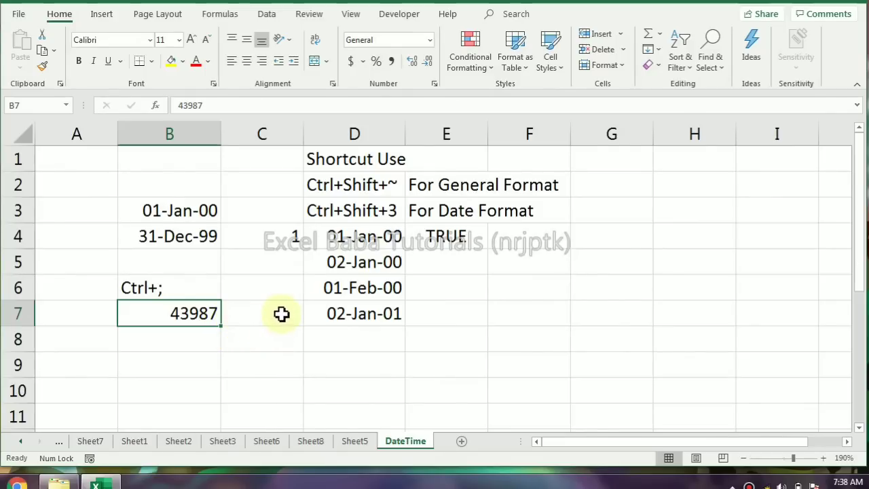
pyautogui.click(429, 41)
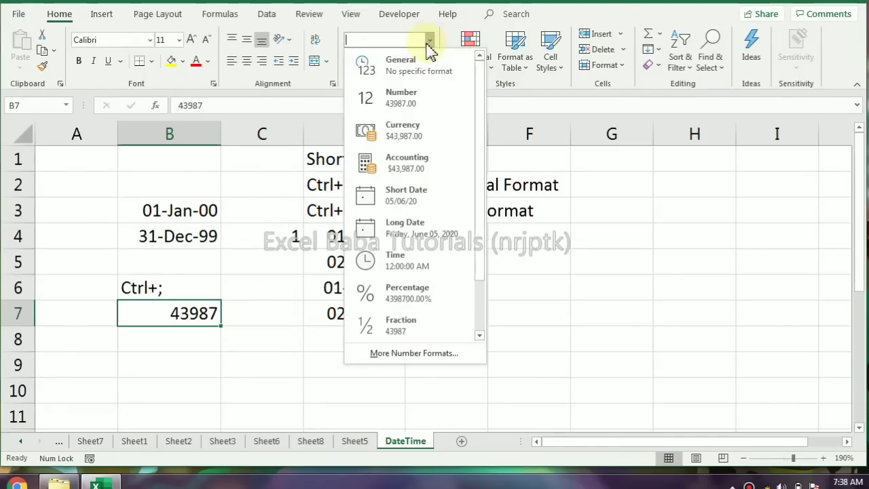
pyautogui.click(406, 195)
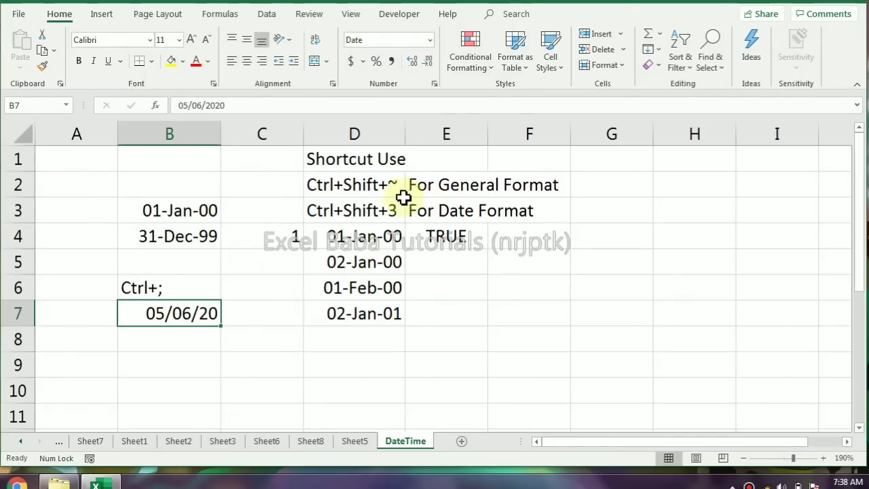
# Add 4 days to the date in B7 with the formula =B7+4 in cell B8
pyautogui.click(211, 337)
pyautogui.write('=')
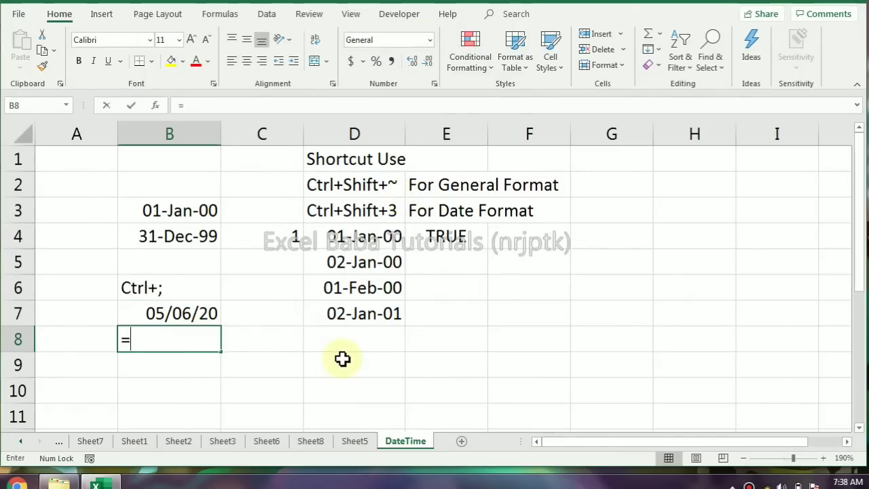
pyautogui.press('Up')
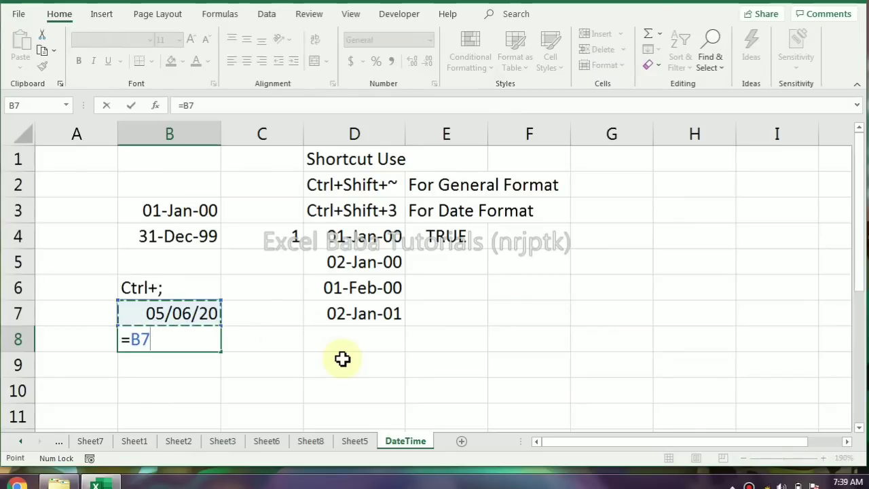
pyautogui.write('+')
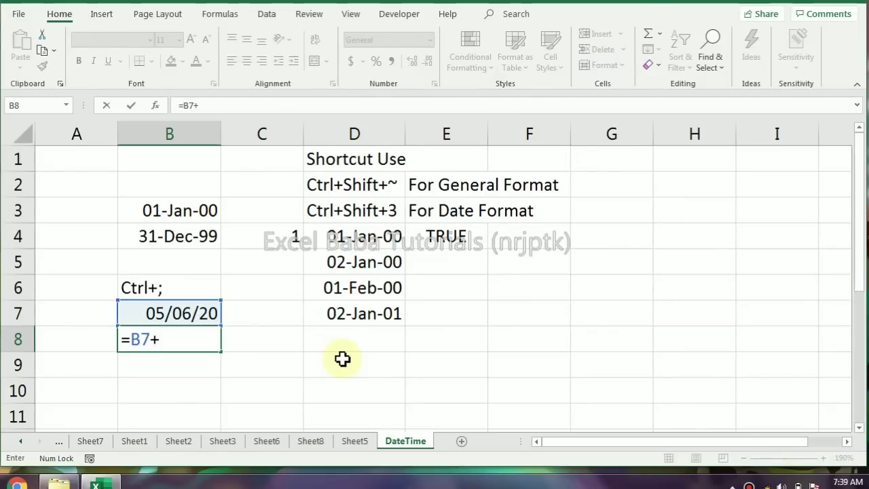
pyautogui.write('4')
pyautogui.press('Return')
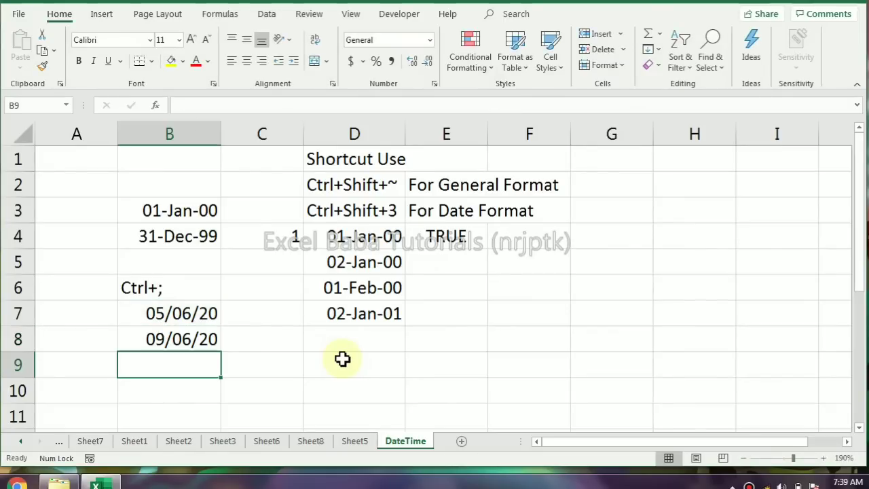
# Subtract 60 days from the date in B8 with the formula =B8-60 in cell B9
pyautogui.write('=')
pyautogui.press('Up')
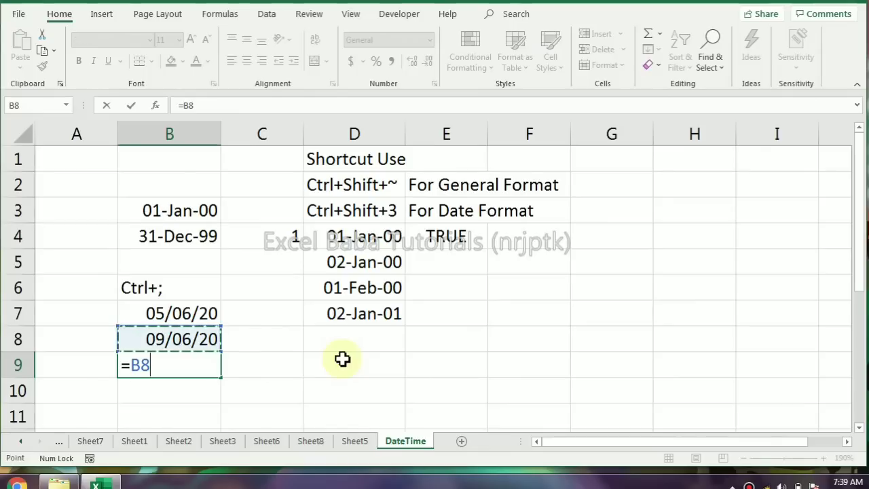
pyautogui.write('-60')
pyautogui.press('Return')
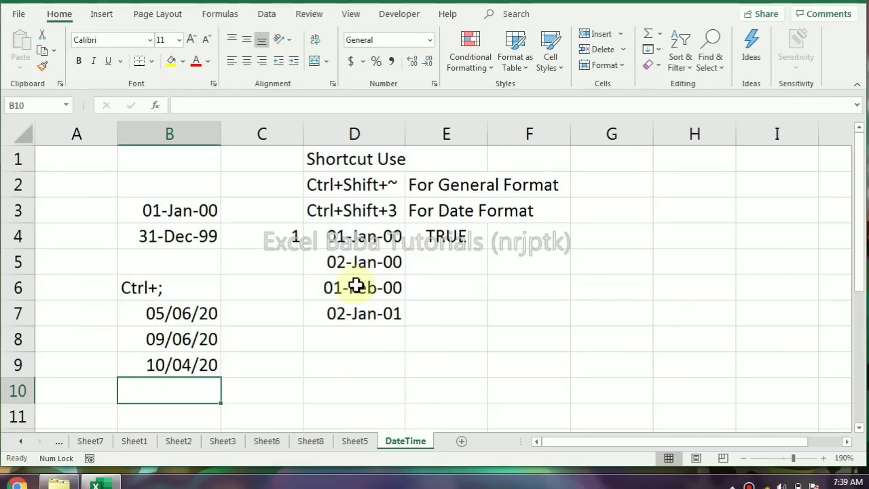
pyautogui.click(301, 239)
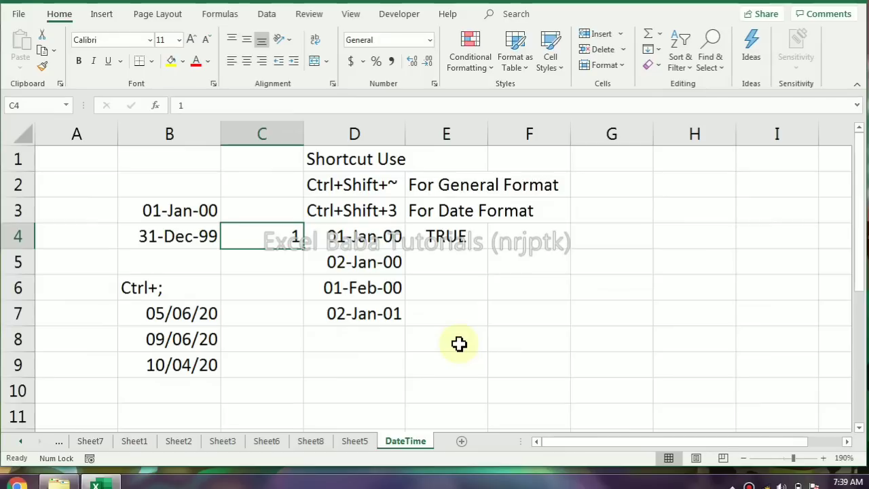
pyautogui.click(280, 237)
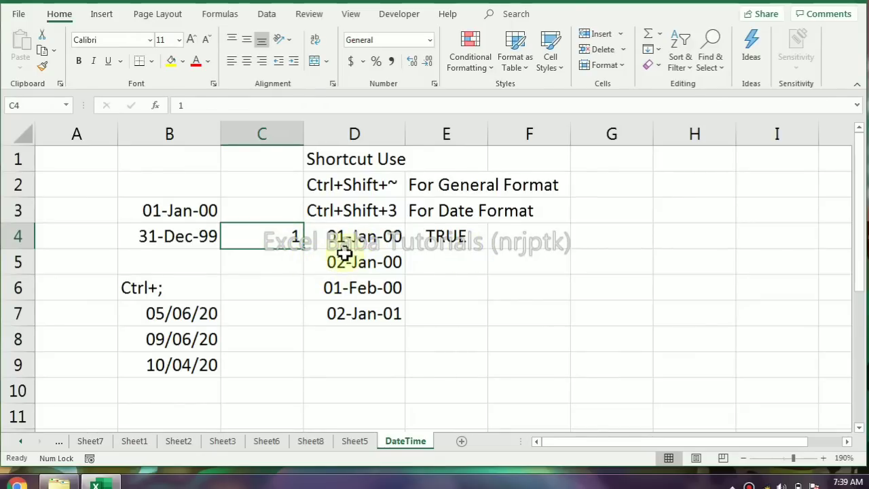
pyautogui.click(563, 237)
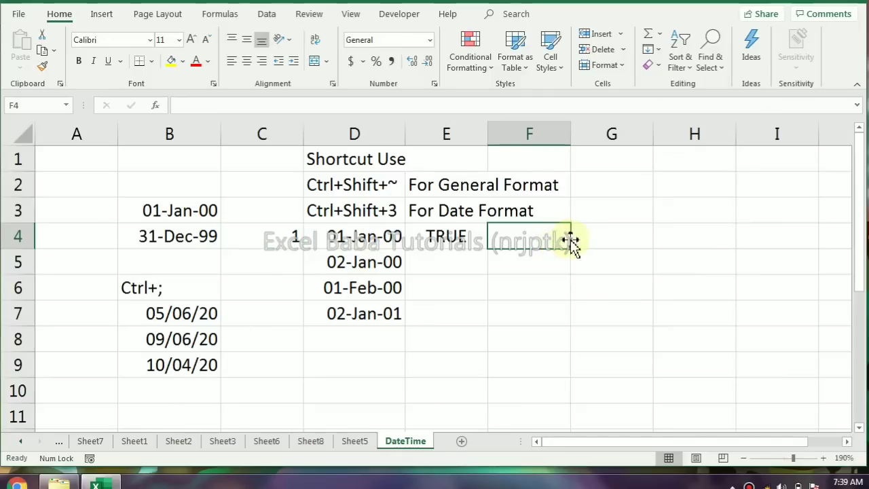
pyautogui.click(595, 240)
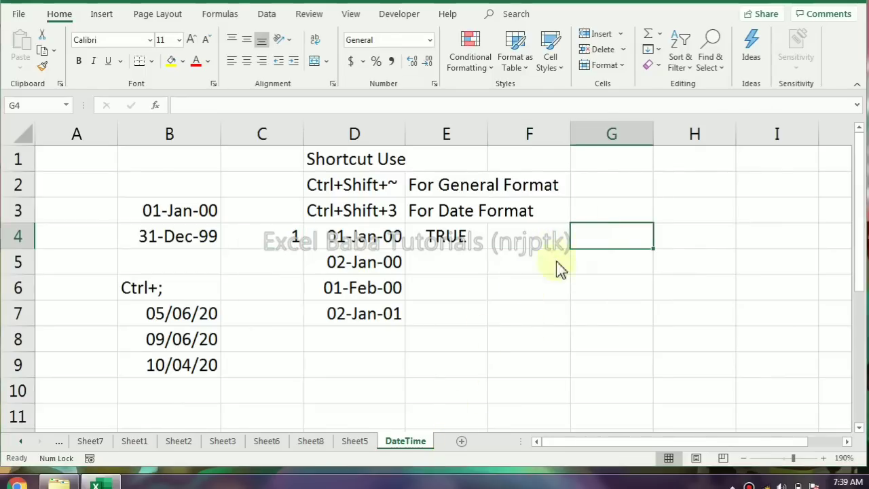
pyautogui.click(394, 272)
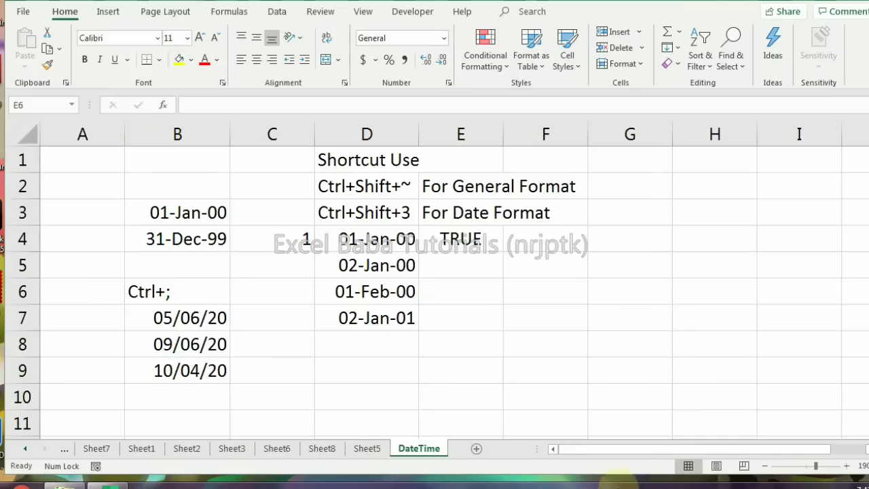
# Clear the contents of the range A1:F9 on the DateTime sheet
pyautogui.moveTo(118, 159); pyautogui.dragTo(563, 371)
pyautogui.press('Delete')
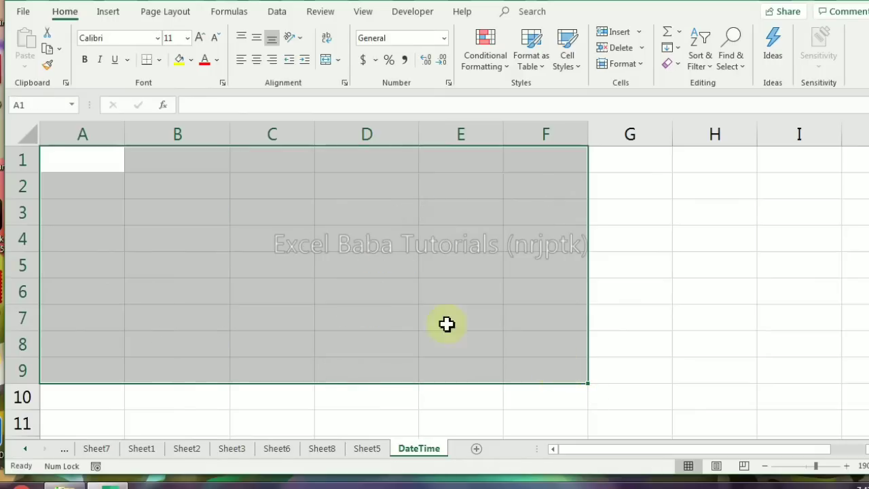
# Enter 1 in cell C3 and .1 in cell D3, and delete the entry in D3
pyautogui.click(257, 209)
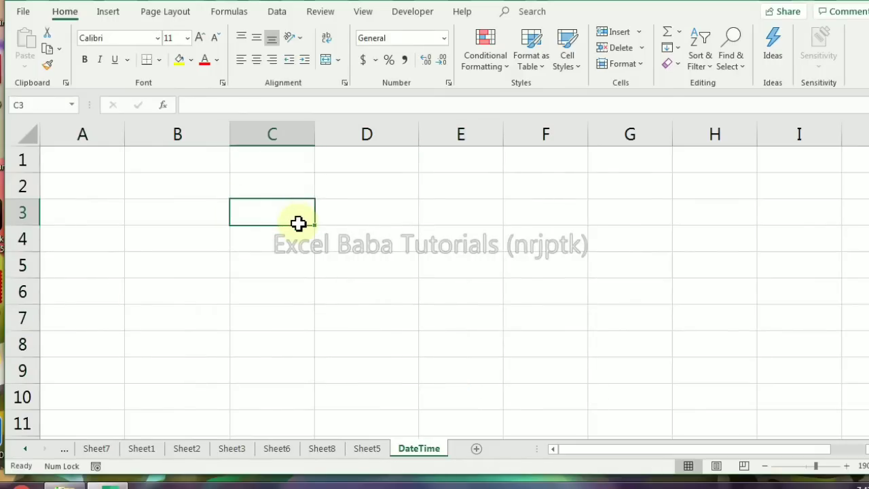
pyautogui.write('1')
pyautogui.press('Return')
pyautogui.click(299, 223)
pyautogui.press('Right')
pyautogui.write('.1')
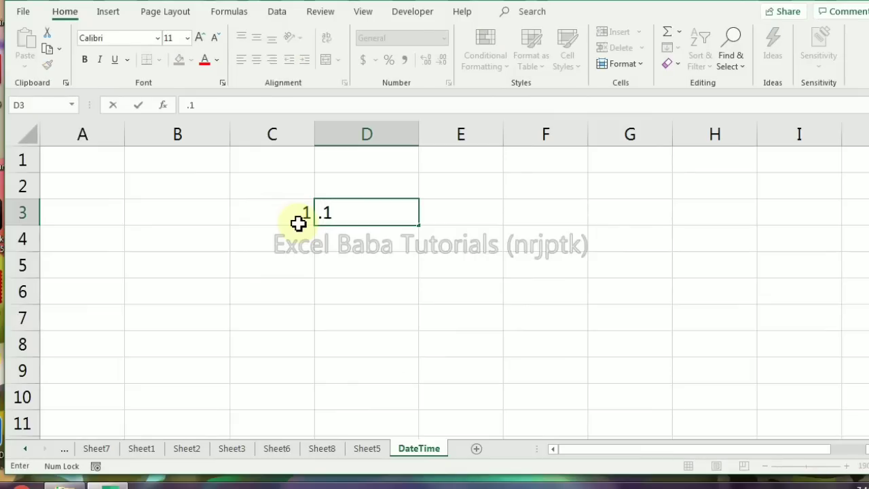
pyautogui.press('Return')
pyautogui.press('Up')
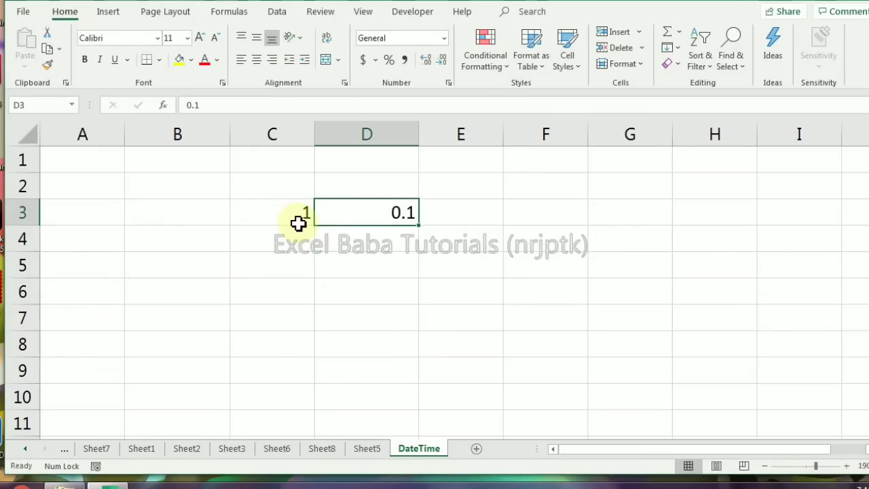
pyautogui.press('Delete')
pyautogui.press('Left')
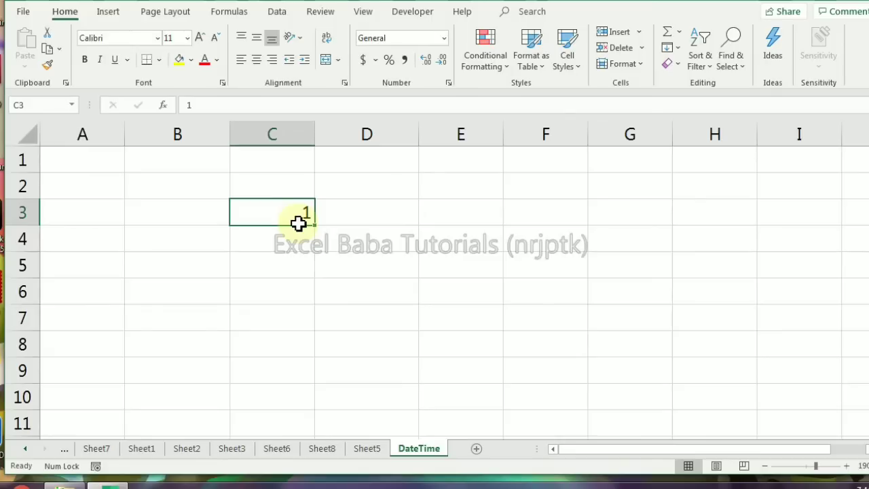
# Replace the contents of cell C3 with the time 12:00 PM
pyautogui.write('12:00 Pm')
pyautogui.press('Return')
pyautogui.click(298, 223)
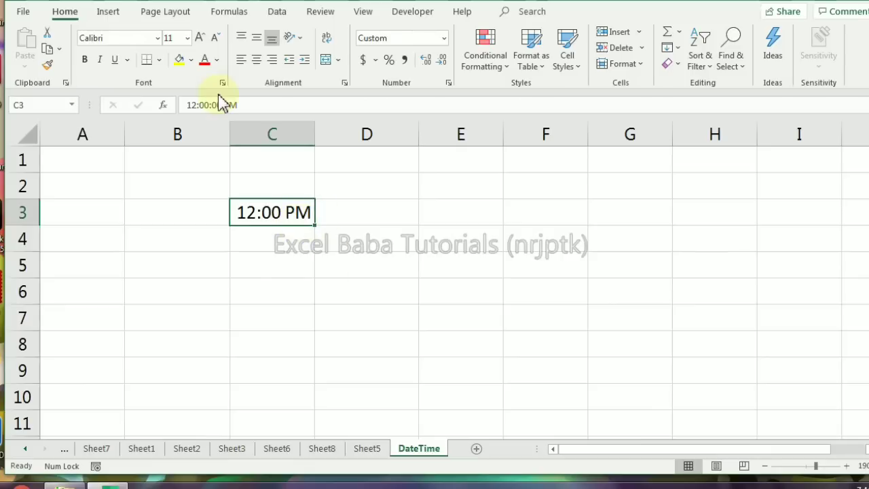
# Apply the General number format to the time in cell C3
pyautogui.click(360, 217)
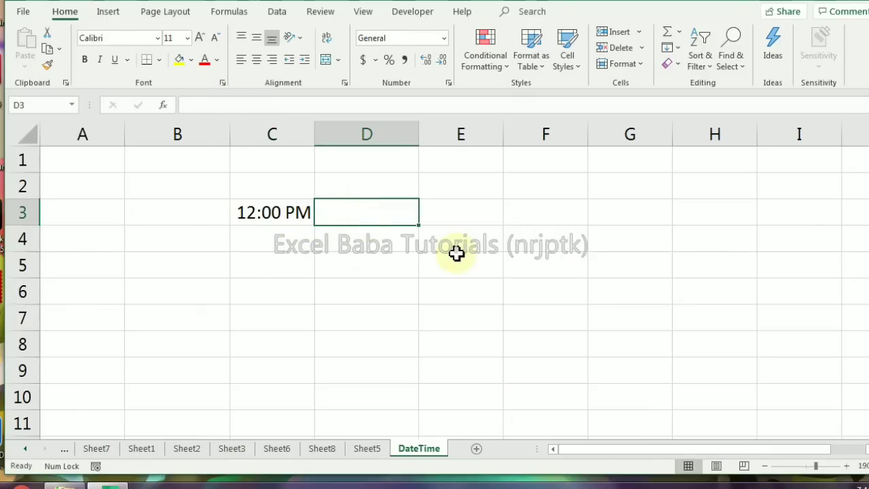
pyautogui.click(247, 205)
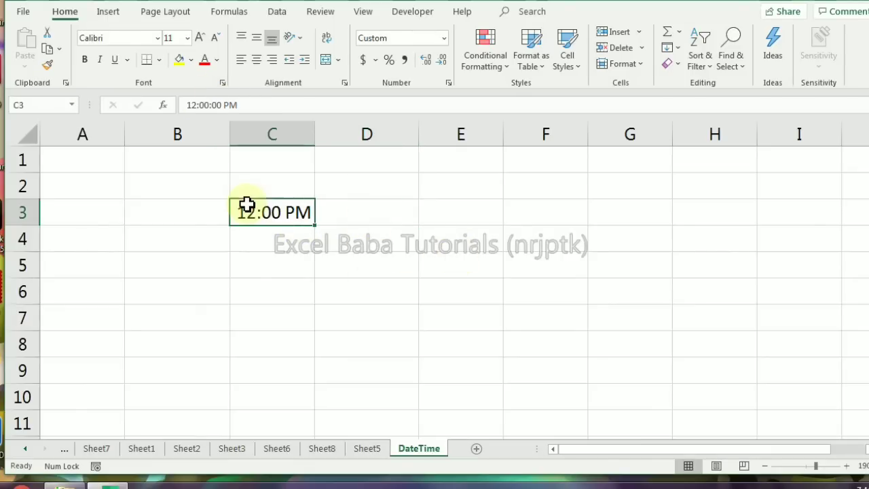
pyautogui.click(443, 38)
pyautogui.click(437, 65)
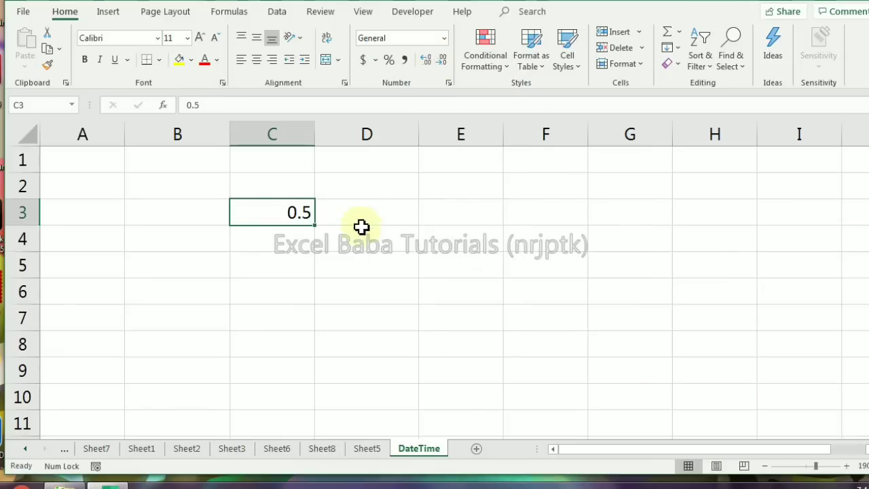
pyautogui.click(377, 189)
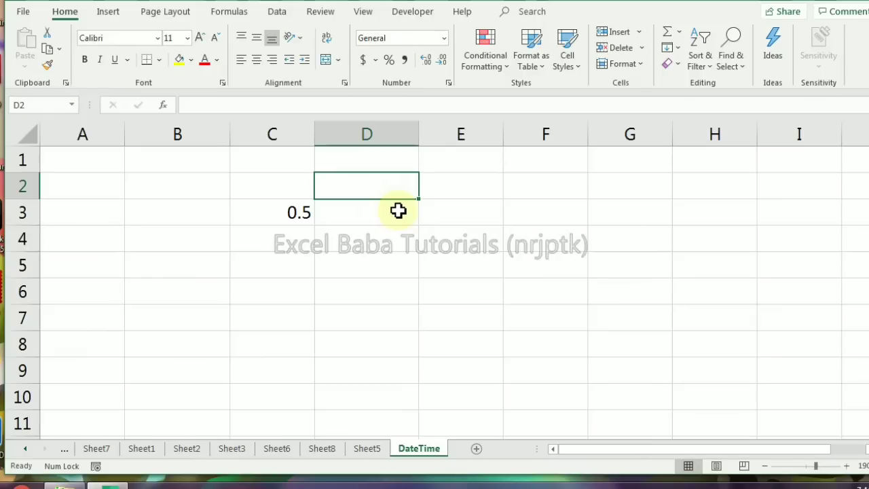
pyautogui.click(297, 213)
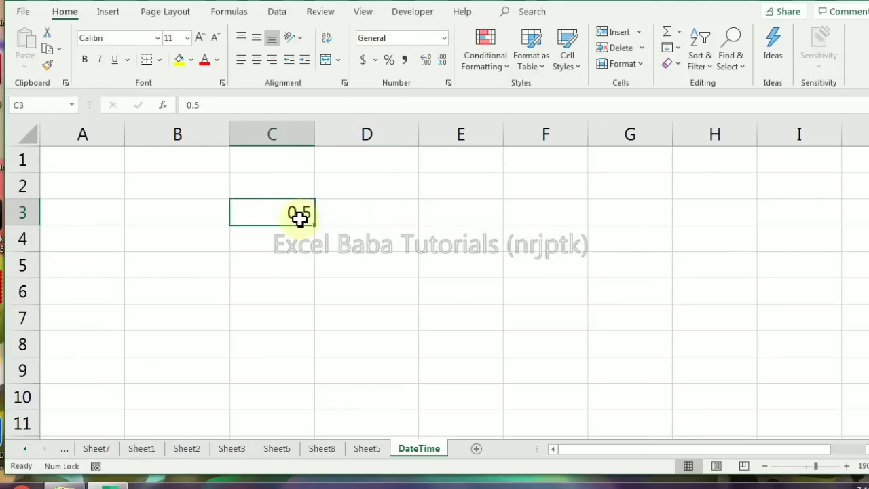
pyautogui.click(366, 186)
pyautogui.write('0')
pyautogui.click(374, 230)
pyautogui.click(394, 191)
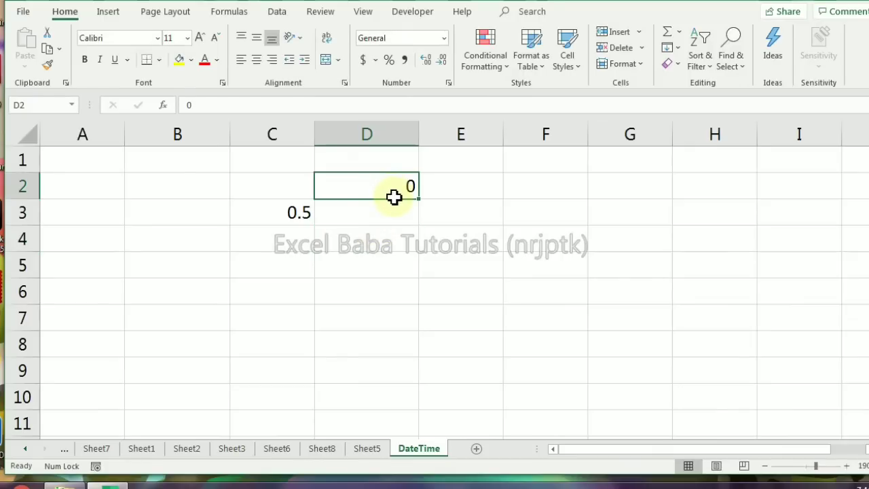
pyautogui.press('Delete')
# Replace the contents of cell C3 with the time 12:00 AM
pyautogui.press('Down')
pyautogui.press('Left')
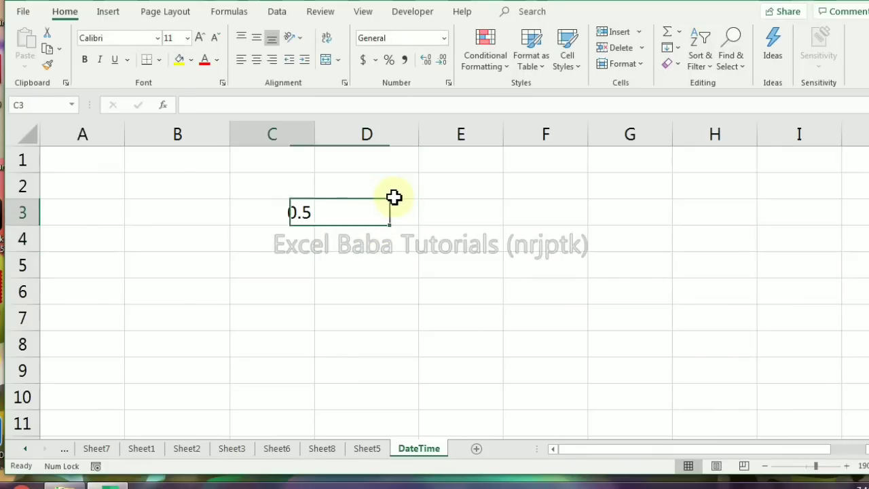
pyautogui.write('12:00')
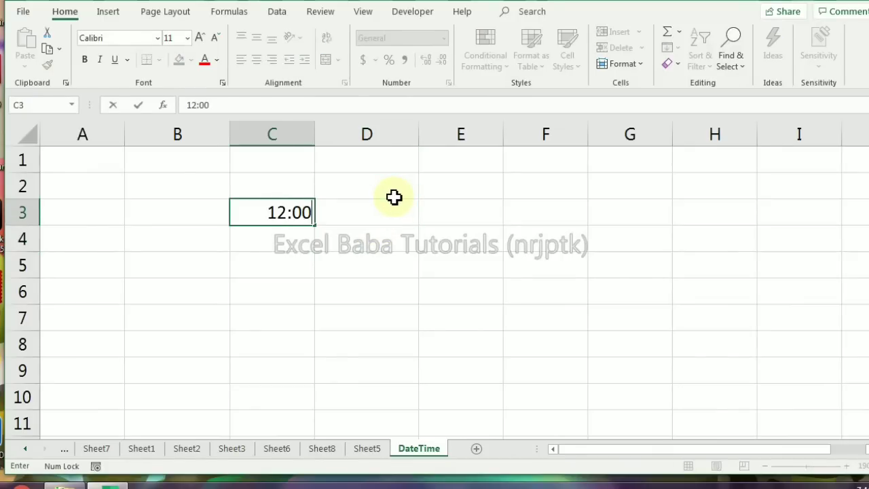
pyautogui.write(' AM')
pyautogui.press('Return')
# Switch cell C3 to the General number format and back to the hour-and-minute AM/PM time format
pyautogui.press('Up')
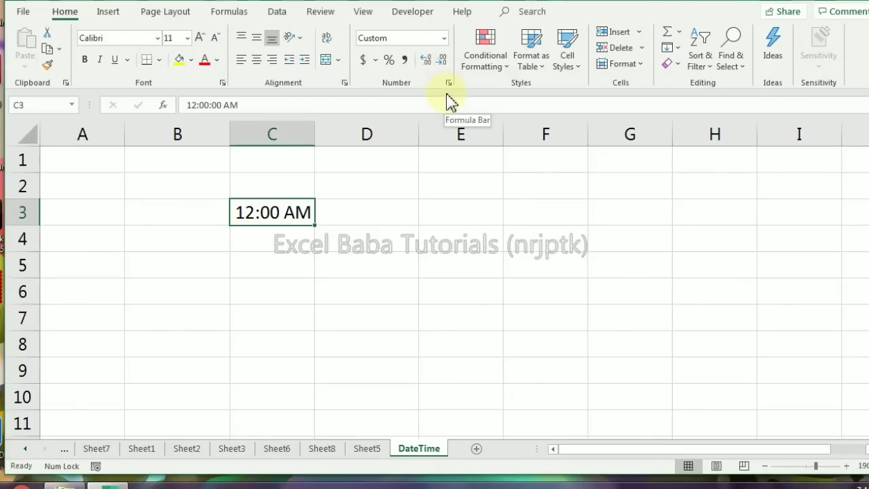
pyautogui.hotkey('ctrl', 'shift', '`')
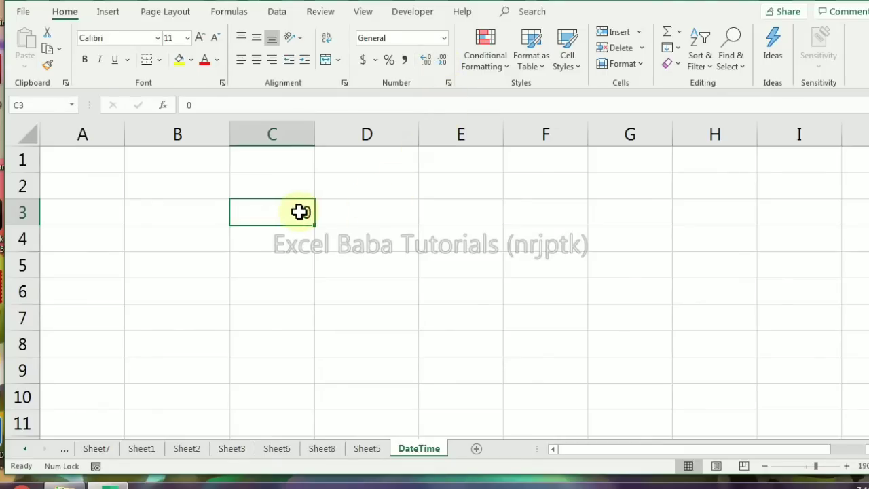
pyautogui.hotkey('ctrl', 'shift', '2')
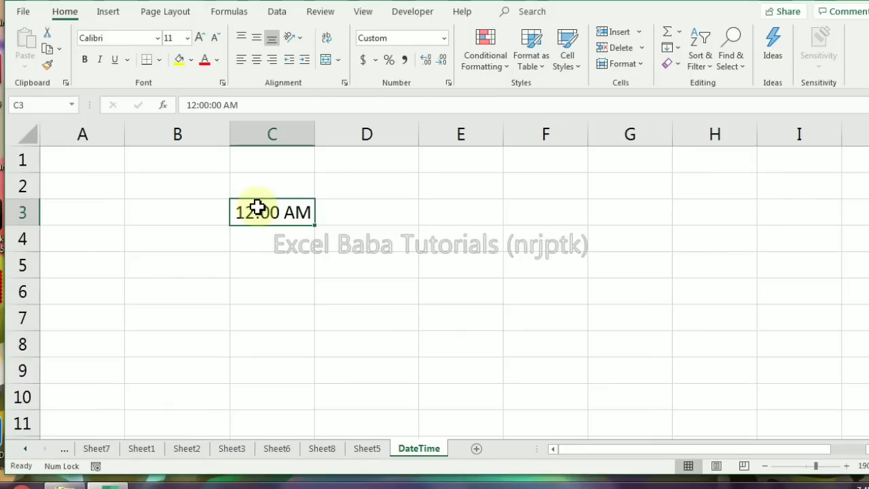
# Replace the contents of the time-formatted cell C3 with .75
pyautogui.press('BackSpace')
pyautogui.write('.75')
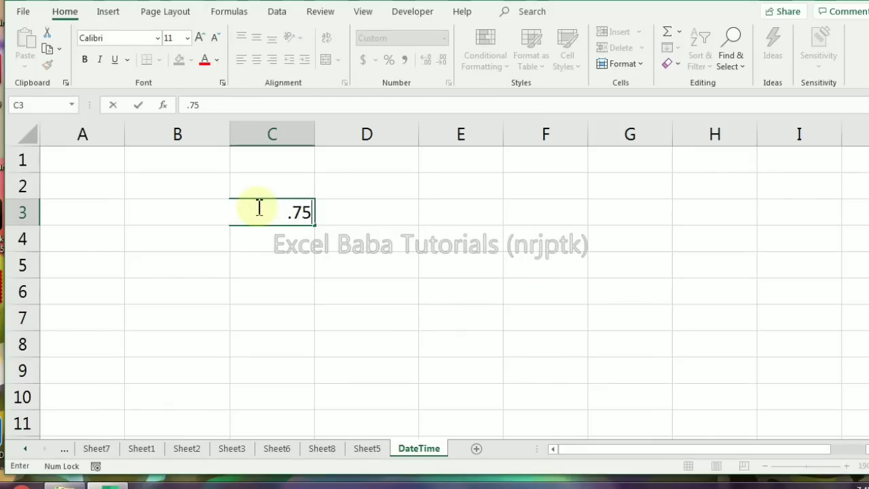
pyautogui.press('Return')
pyautogui.click(256, 207)
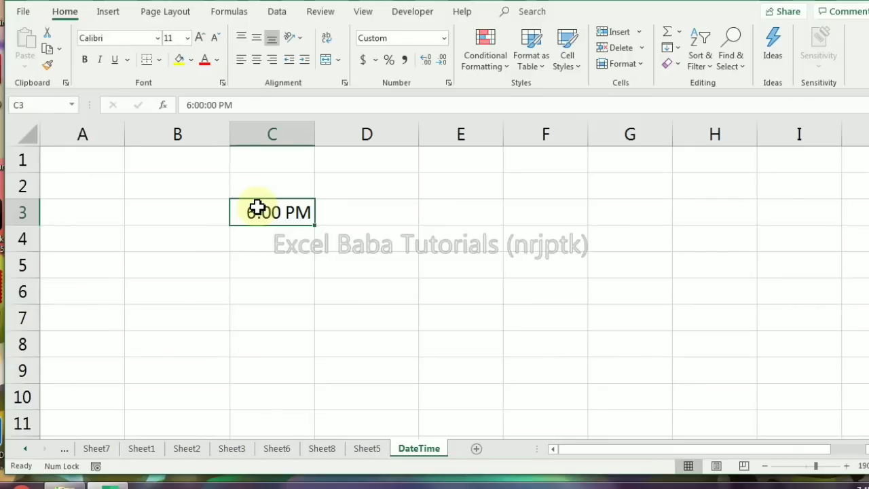
# Enter 1 in cell D3 and replace the contents of cell C3 with 1
pyautogui.press('Right')
pyautogui.write('1')
pyautogui.press('Return')
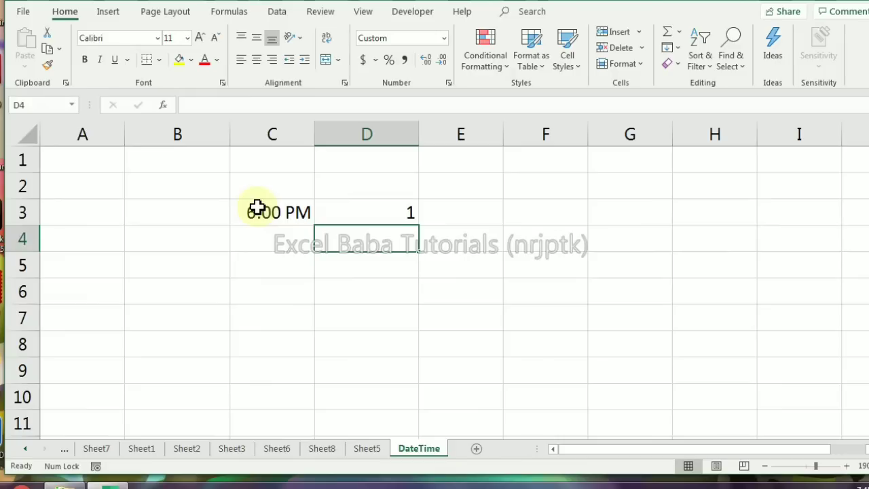
pyautogui.press('Up')
pyautogui.press('Left')
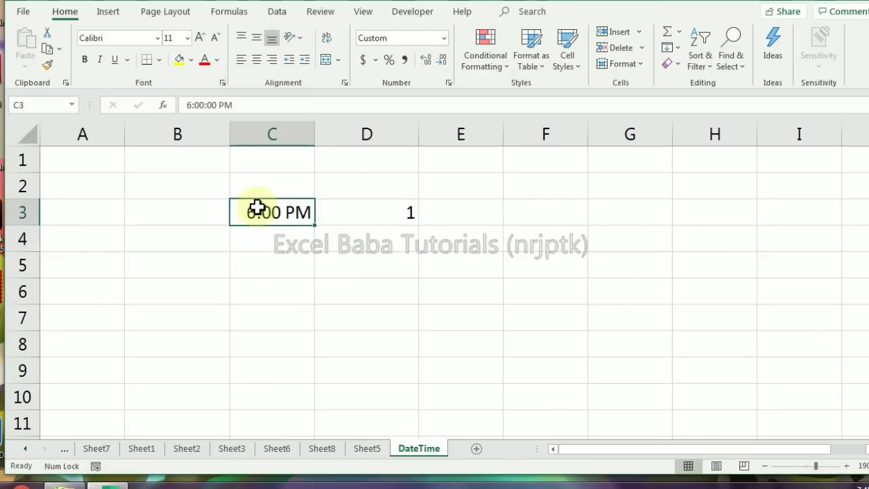
pyautogui.write('1')
pyautogui.press('Return')
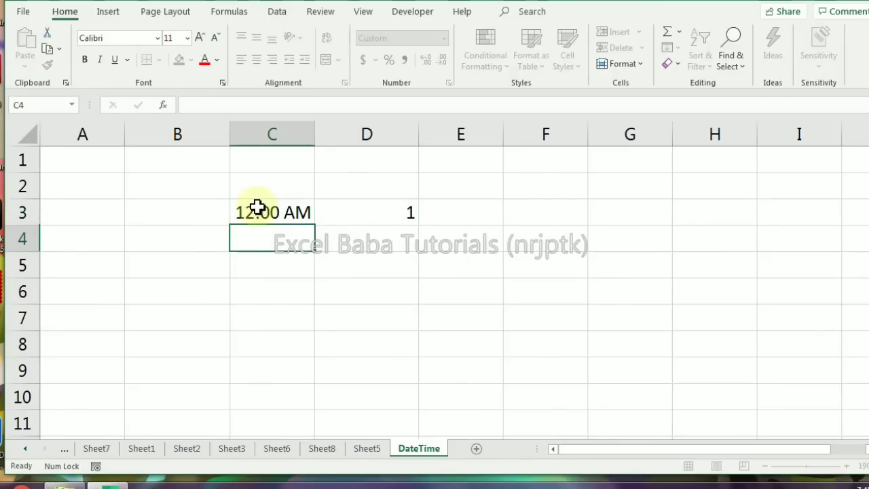
pyautogui.press('Up')
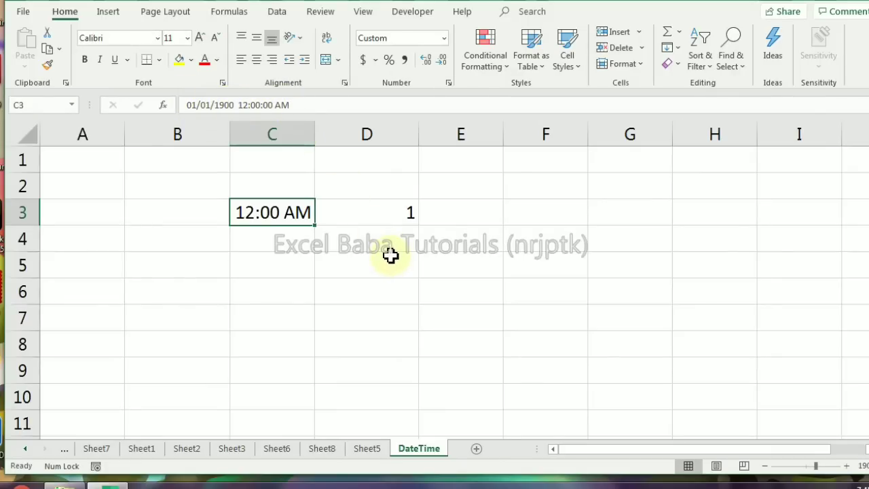
# Clear the contents of C3:D3 and insert the current date in cell C4
pyautogui.moveTo(281, 212); pyautogui.dragTo(358, 211)
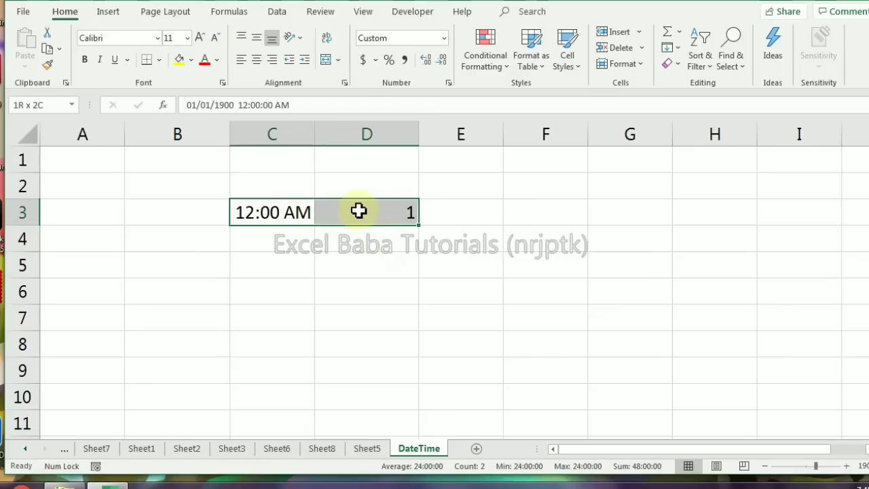
pyautogui.press('Delete')
pyautogui.click(281, 238)
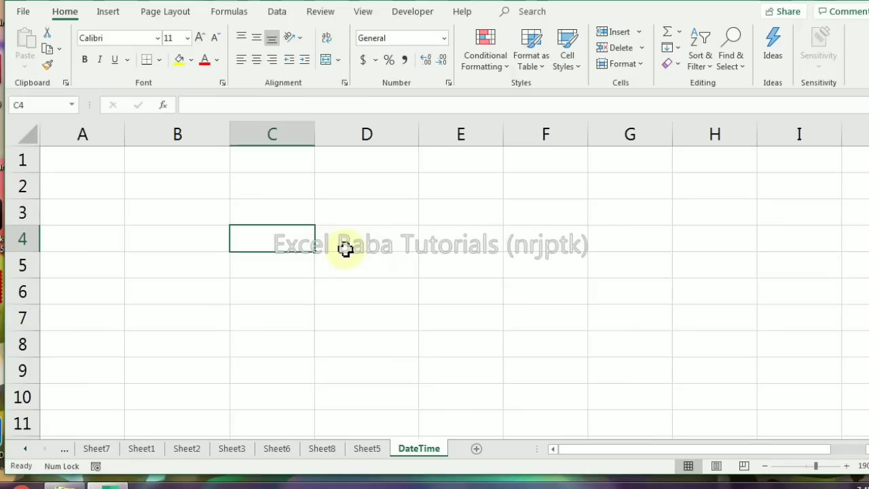
pyautogui.hotkey('ctrl', ';')
pyautogui.press('Return')
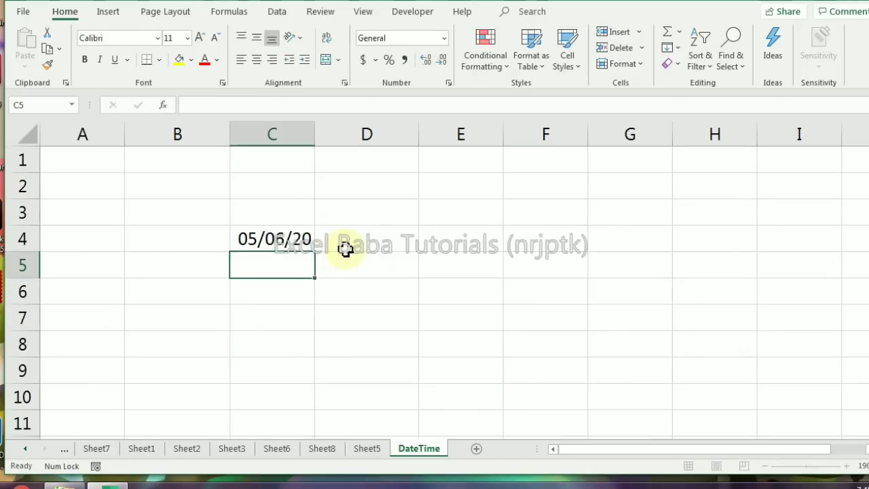
# Apply the General number format to the date in cell C4
pyautogui.press('Up')
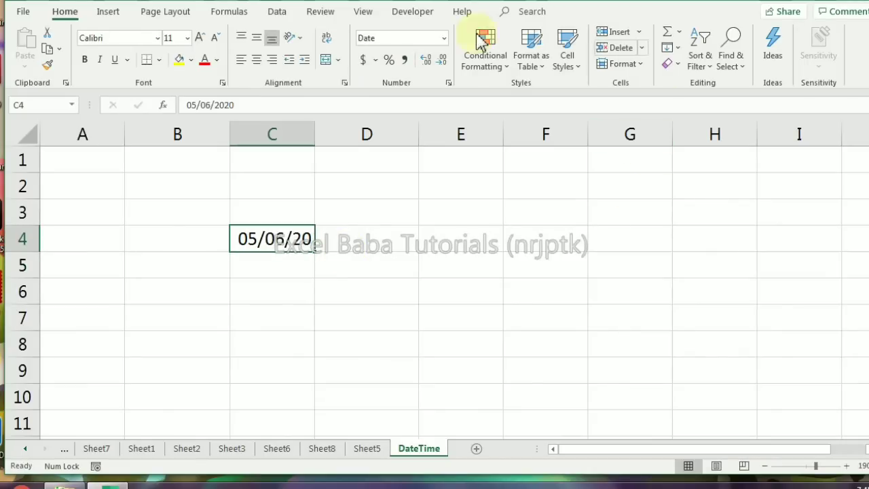
pyautogui.click(443, 38)
pyautogui.click(434, 70)
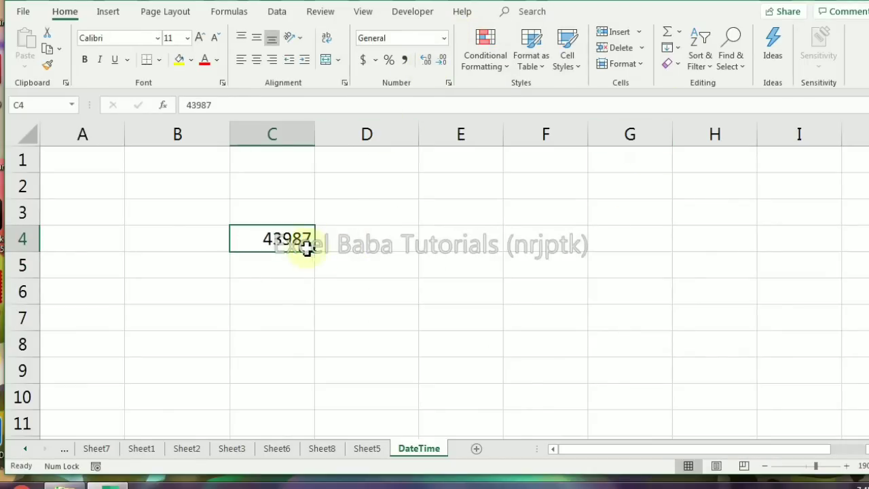
# Append the decimal part .125678 to the serial number in cell C4, making it 43987.125678
pyautogui.press('F2')
pyautogui.write('.')
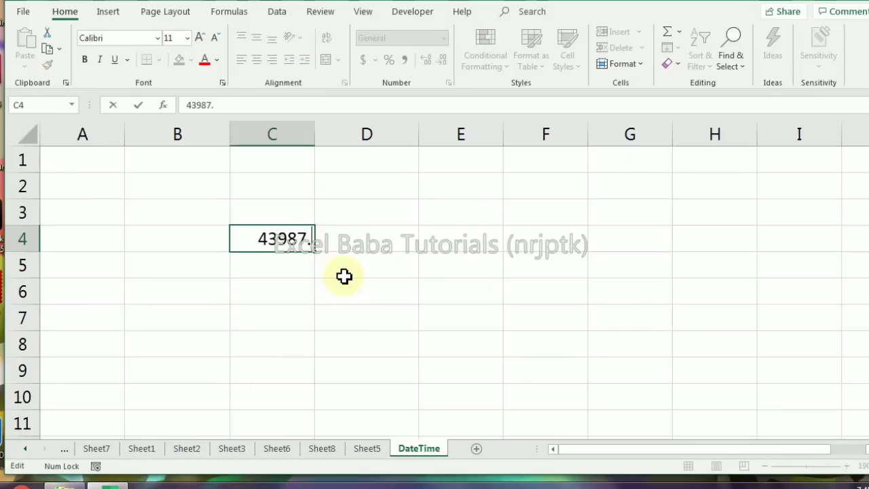
pyautogui.write('5')
pyautogui.press('BackSpace')
pyautogui.write('125678')
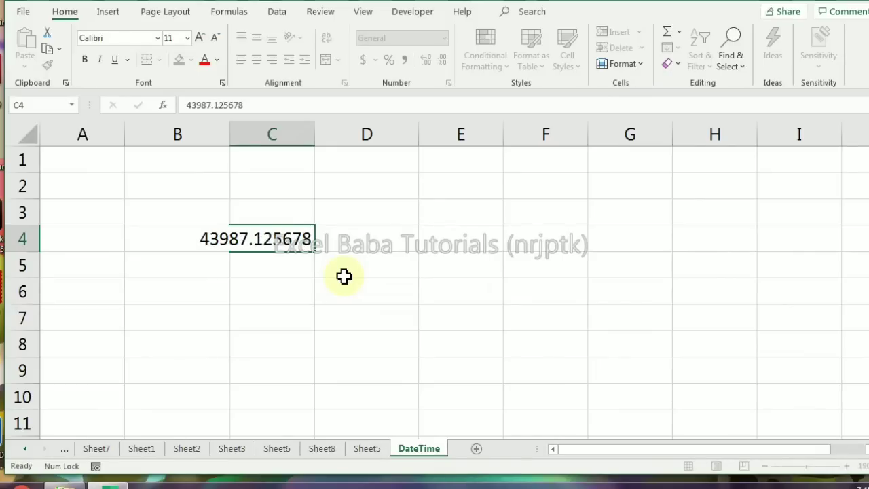
pyautogui.hotkey('ctrl', 'Return')
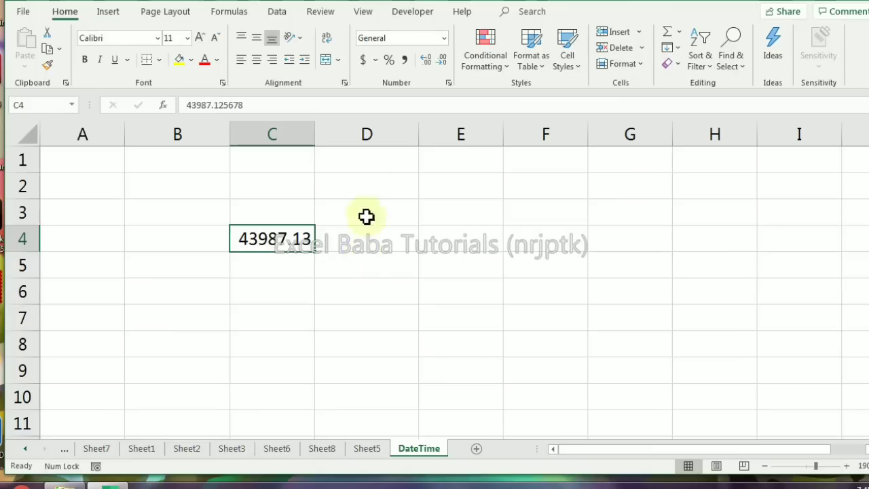
# Apply the Time number format to the decimal serial number in cell C4
pyautogui.click(444, 38)
pyautogui.click(445, 41)
pyautogui.click(444, 39)
pyautogui.click(415, 270)
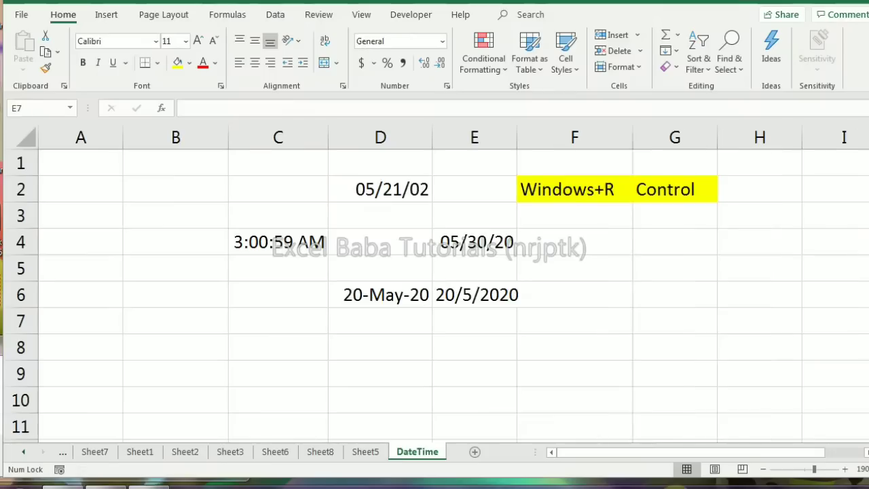
# Clear the contents of the range B1:E7 on the DateTime sheet
pyautogui.click(229, 178)
pyautogui.moveTo(219, 170); pyautogui.dragTo(471, 311)
pyautogui.press('Delete')
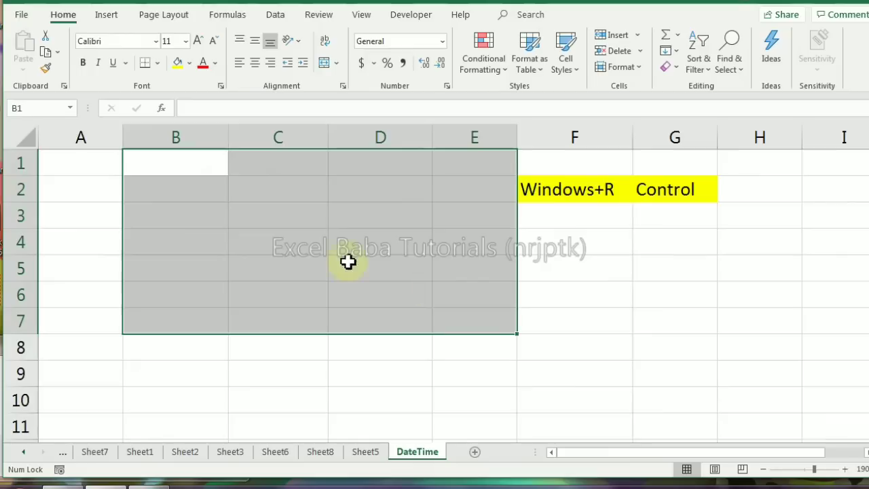
# Enter the date 5/21/2020 in month/day/year order in cell C3
pyautogui.click(271, 222)
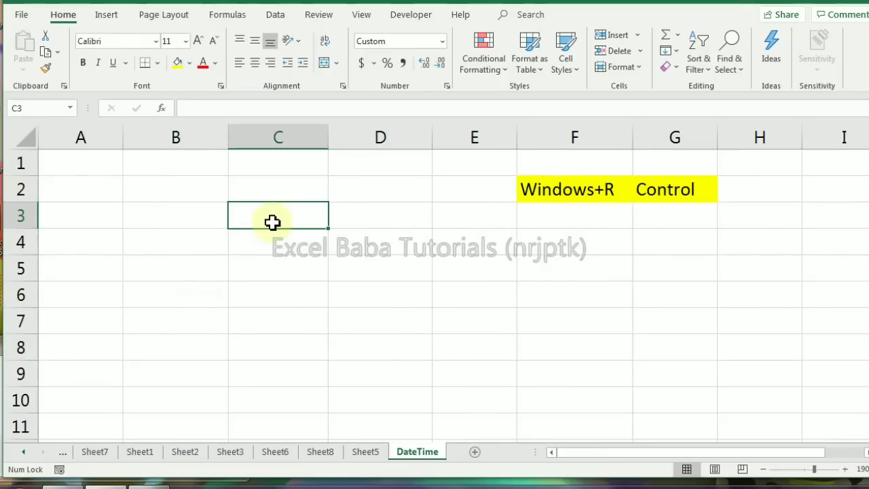
pyautogui.write('5')
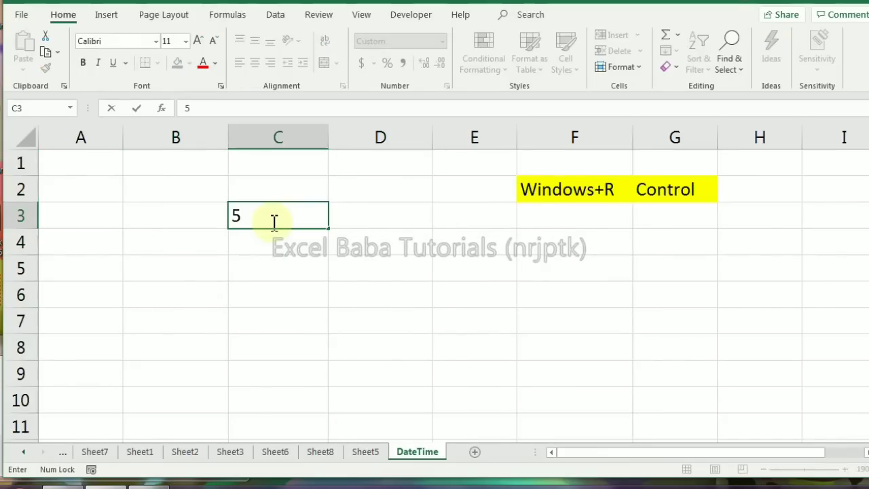
pyautogui.write('/21/190')
pyautogui.press('BackSpace')
pyautogui.press('BackSpace')
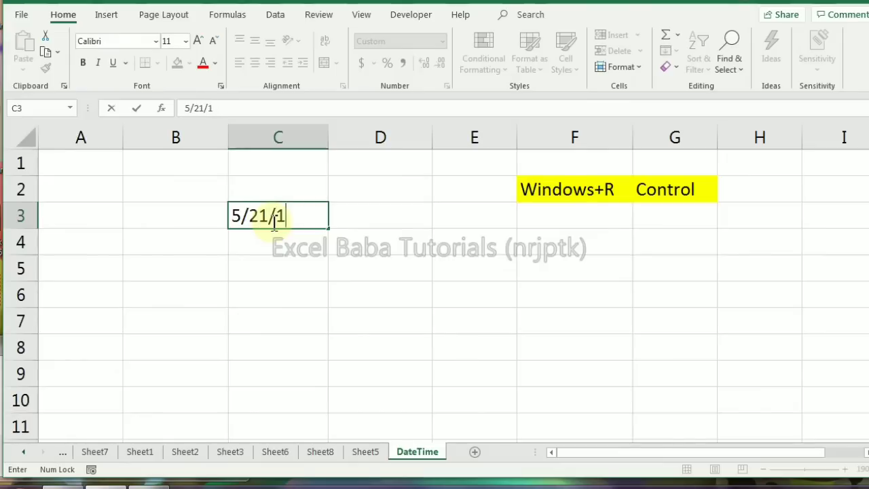
pyautogui.press('BackSpace')
pyautogui.write('2020')
pyautogui.hotkey('ctrl', 'Return')
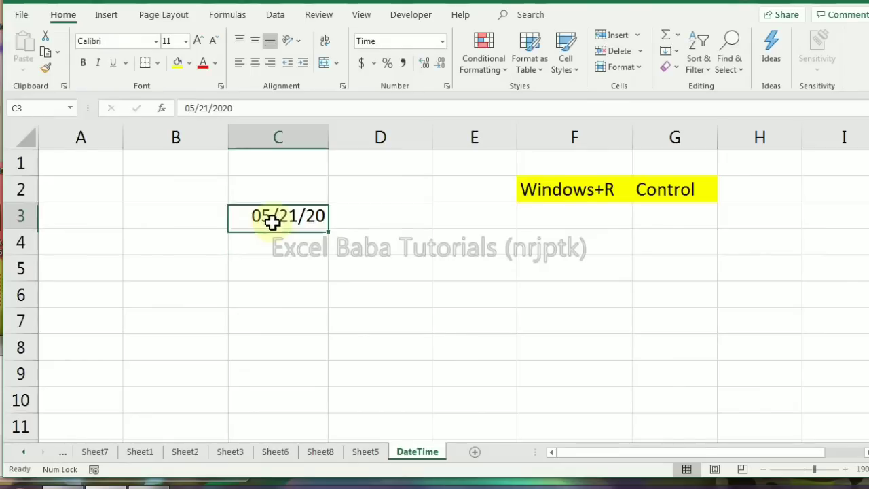
# Enter 21/05/20 in day/month/year order in cell C5
pyautogui.press('Down')
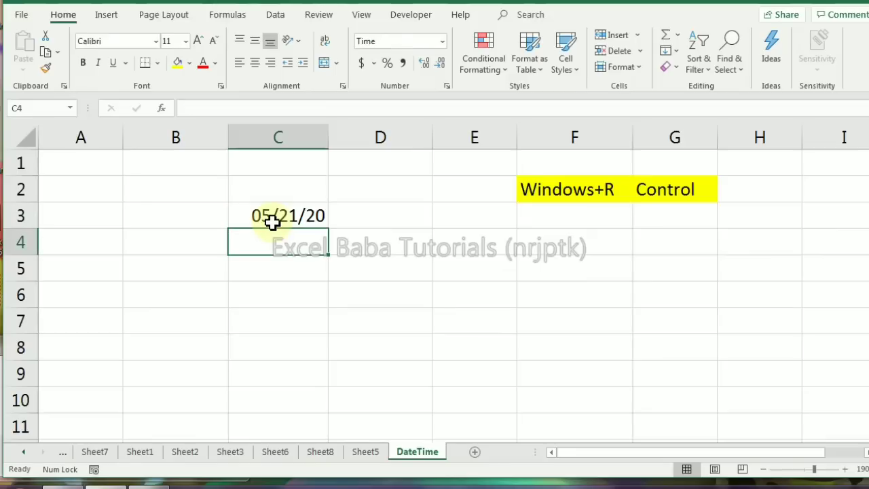
pyautogui.press('Down')
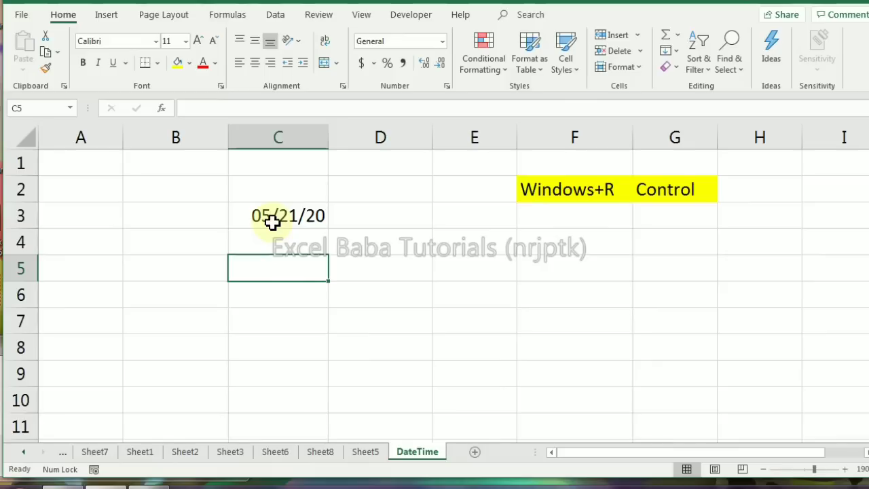
pyautogui.write('21/5')
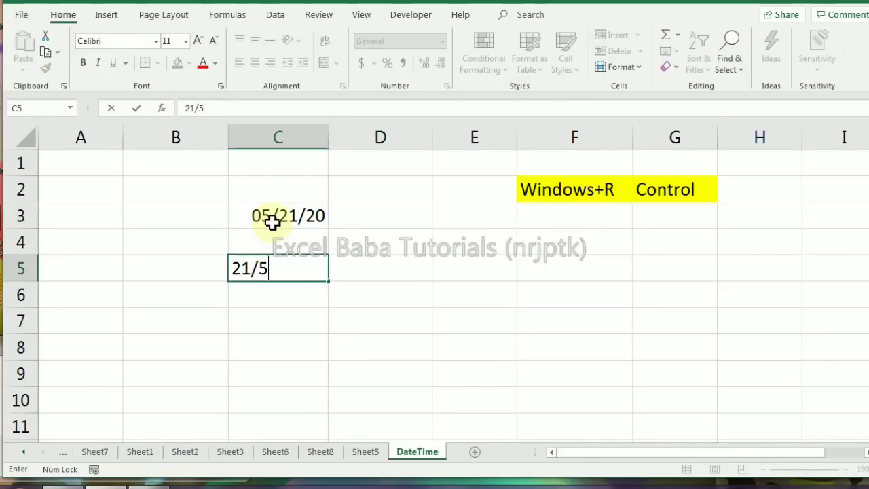
pyautogui.press('BackSpace')
pyautogui.write('05/20')
pyautogui.press('Return')
pyautogui.press('Up')
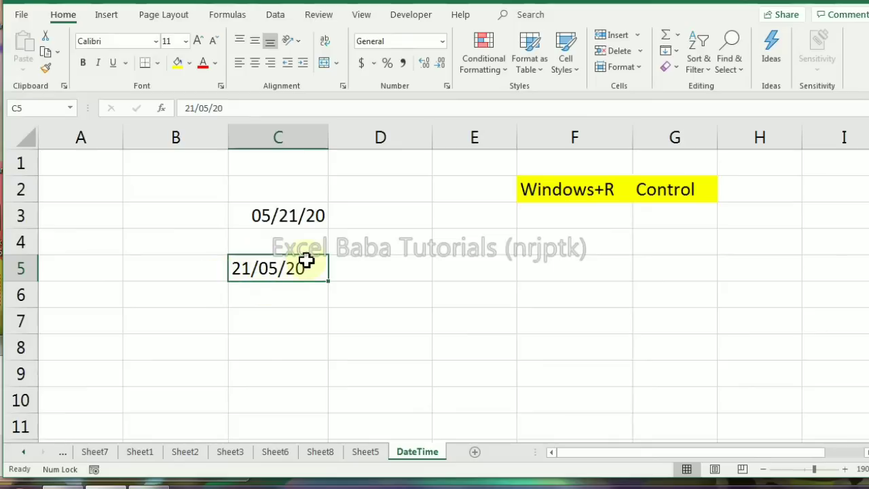
# Apply the day-month-year date format with abbreviated month name to the entries in cells C3 and C5
pyautogui.click(262, 216)
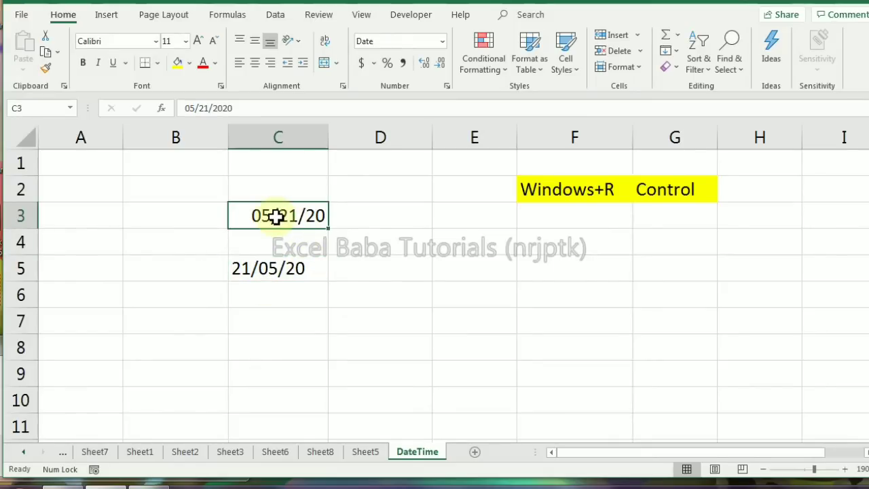
pyautogui.hotkey('ctrl', 'shift', '3')
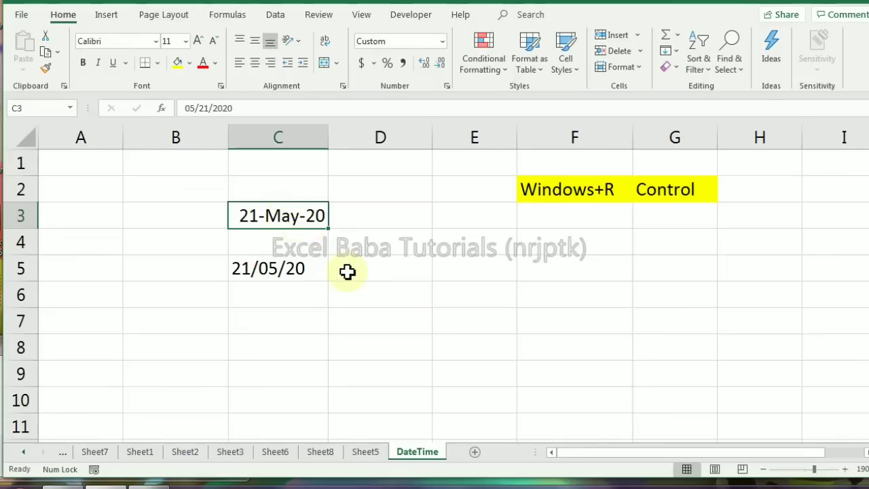
pyautogui.click(298, 268)
pyautogui.hotkey('ctrl', 'shift', '3')
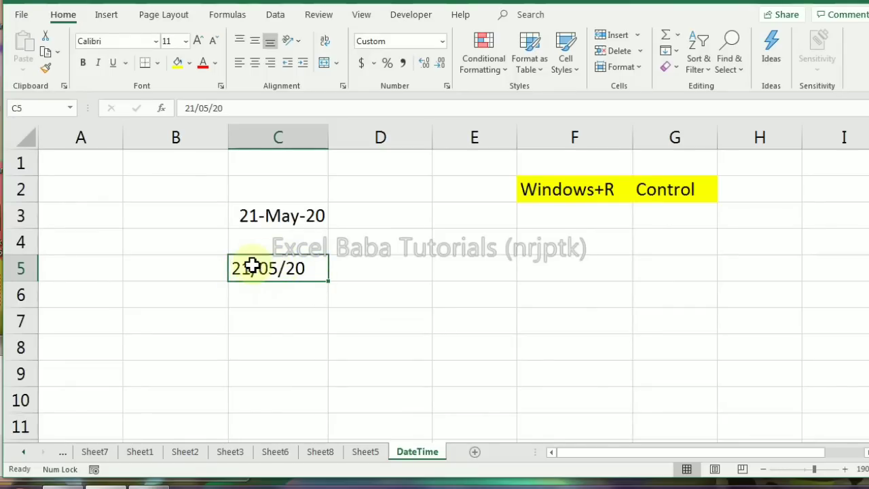
# Enter the date 8/1/20 in cell D3 and apply the day-month-year date format with abbreviated month name
pyautogui.click(351, 214)
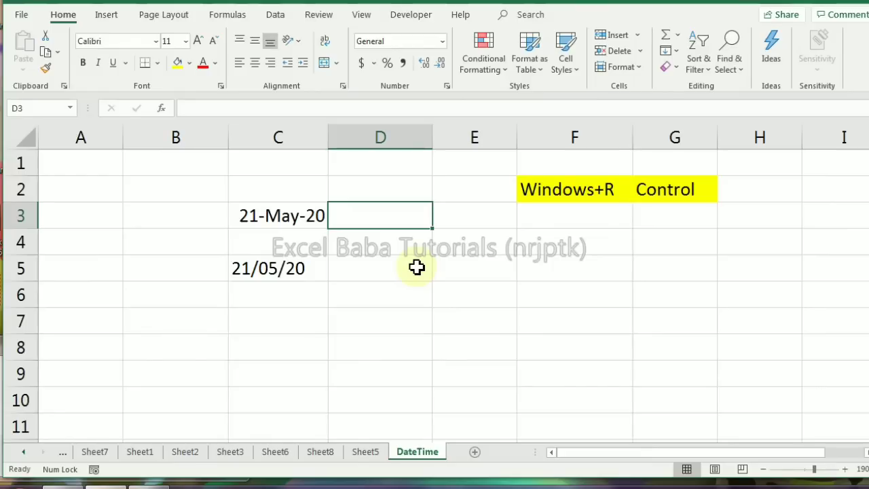
pyautogui.write('8')
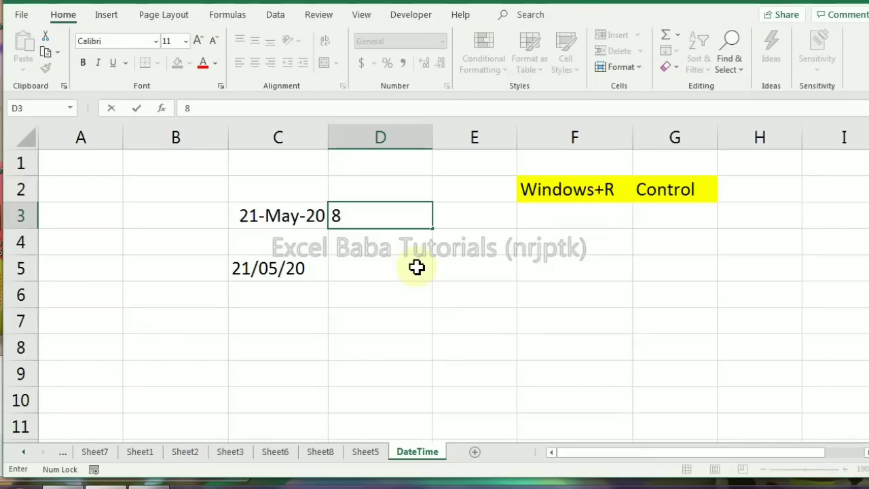
pyautogui.write('/1/20')
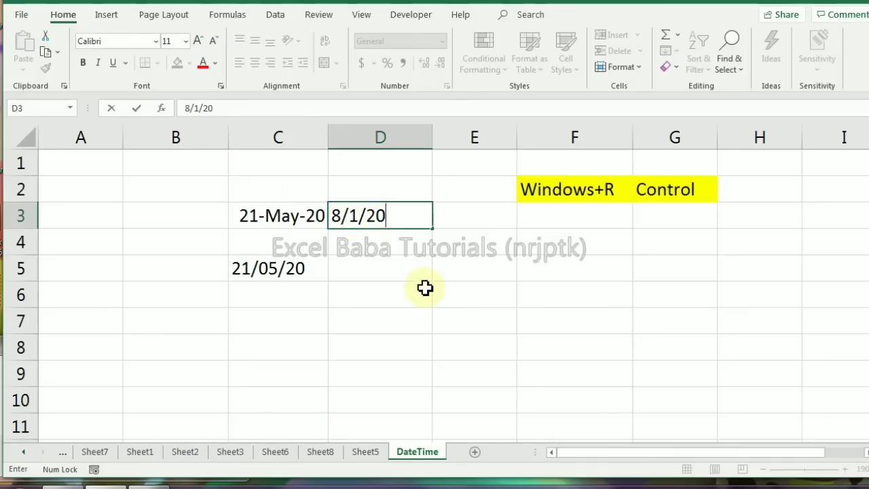
pyautogui.press('Return')
pyautogui.press('Up')
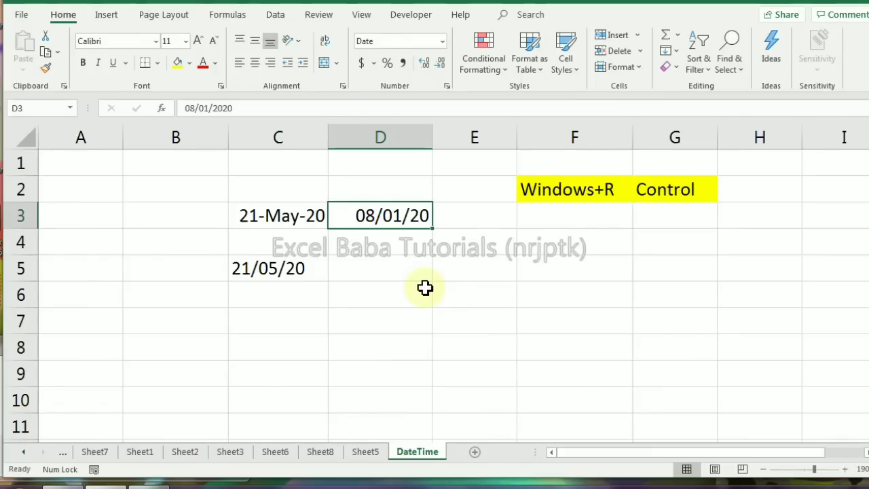
pyautogui.hotkey('ctrl', 'shift', '3')
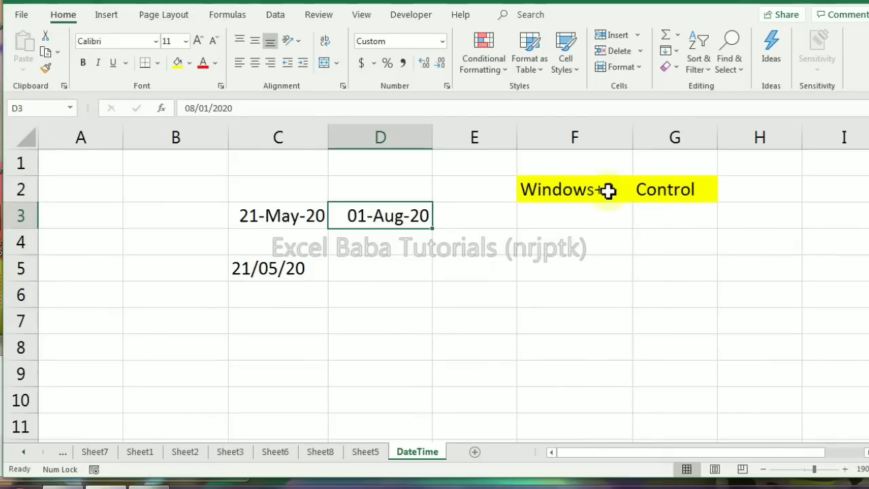
# Open the Windows Control Panel and bring up the date, time and number format settings under Clock, Language, and Region
pyautogui.press('super+r')
pyautogui.write('c')
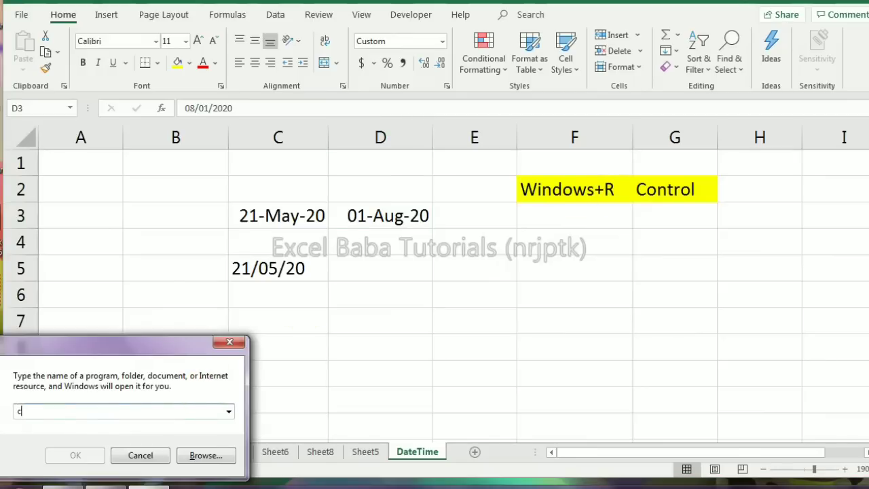
pyautogui.write('ontrol')
pyautogui.press('Return')
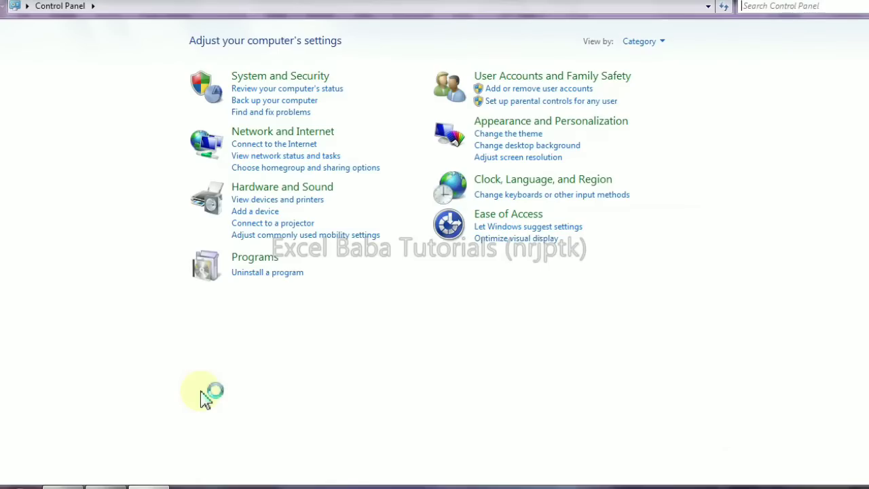
pyautogui.click(528, 188)
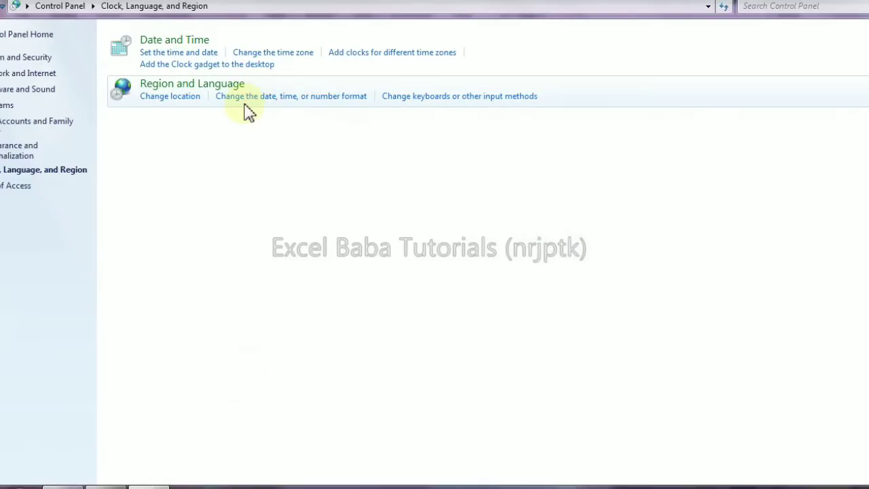
pyautogui.click(303, 102)
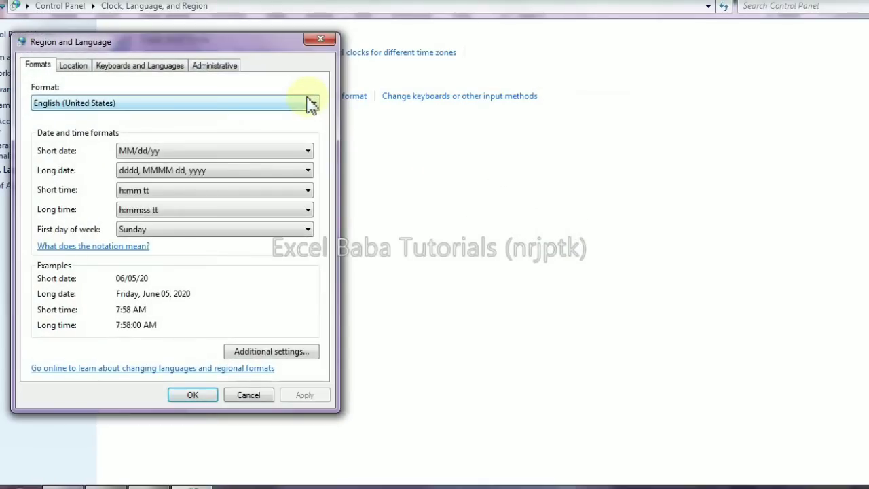
# Set the system short date format to the custom pattern dd/MM/yy and apply it to the regional settings
pyautogui.click(177, 155)
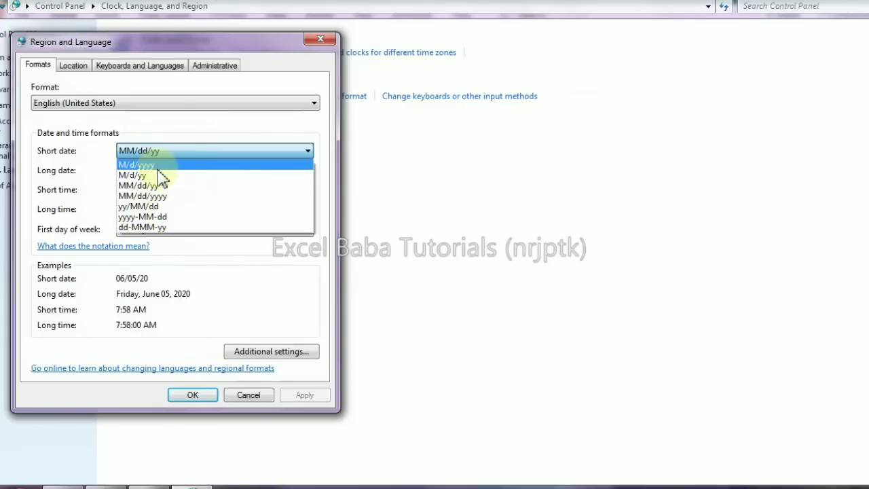
pyautogui.click(158, 148)
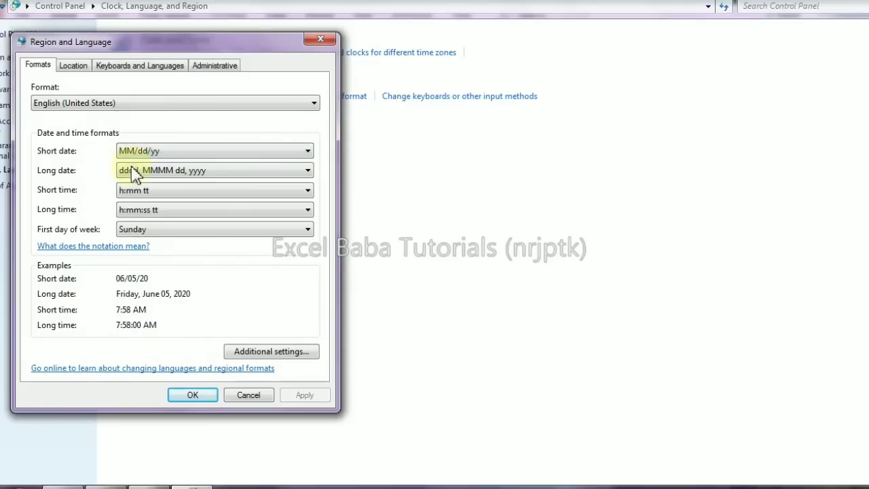
pyautogui.click(282, 352)
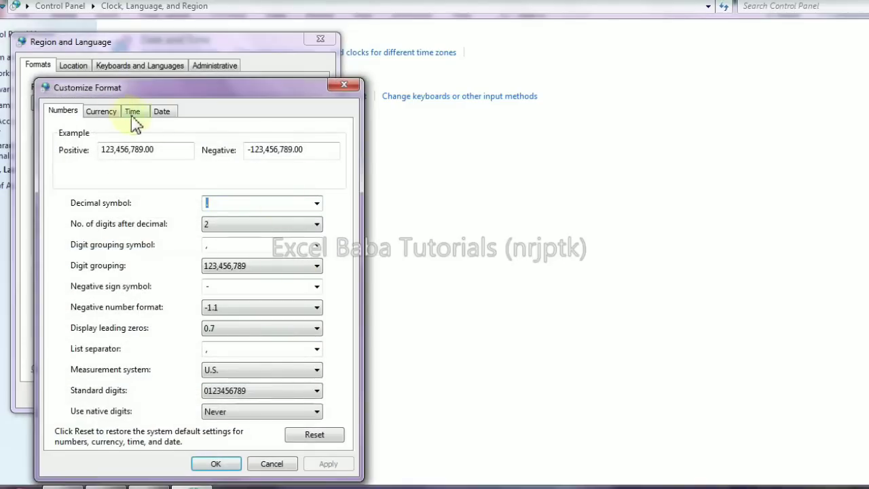
pyautogui.click(165, 117)
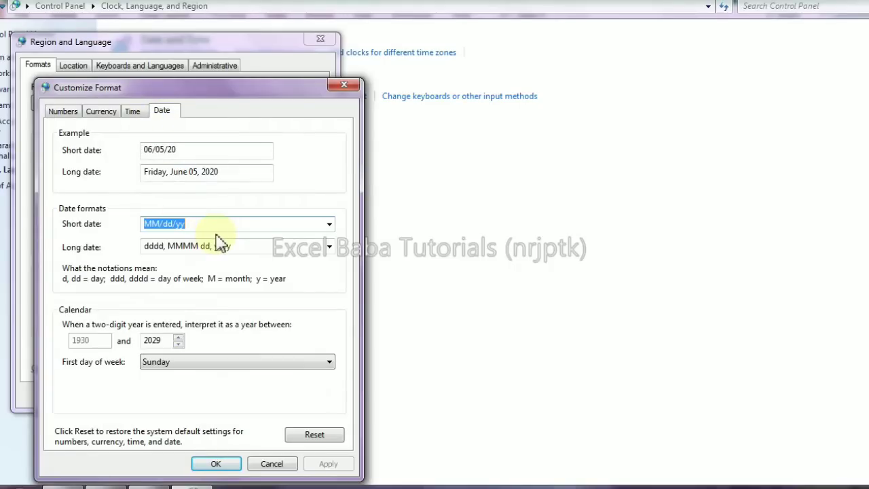
pyautogui.write('dd/mm')
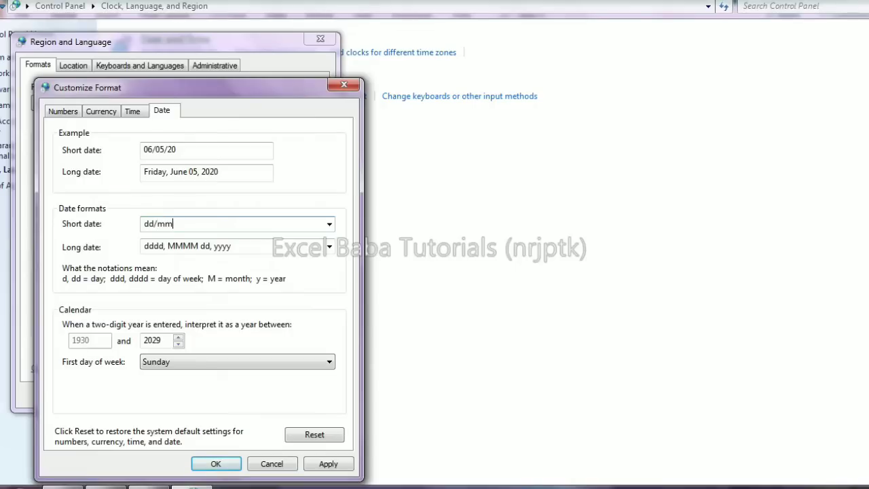
pyautogui.write('/yy')
pyautogui.click(328, 464)
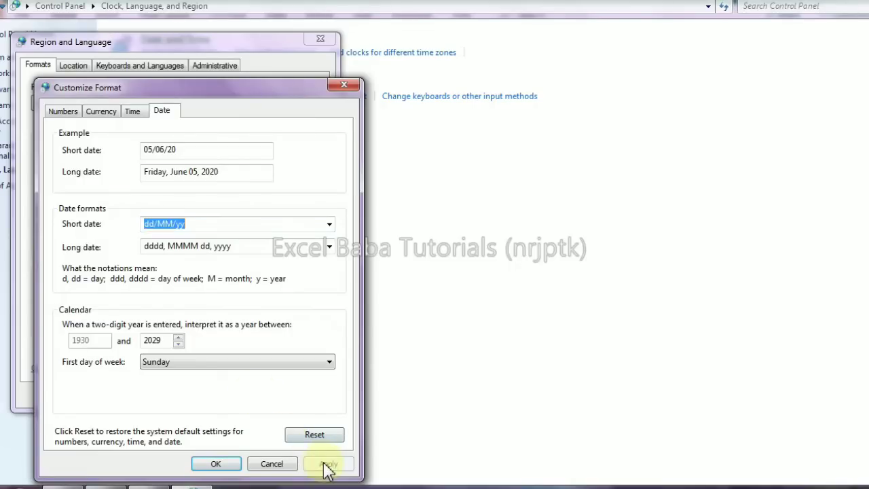
pyautogui.click(217, 465)
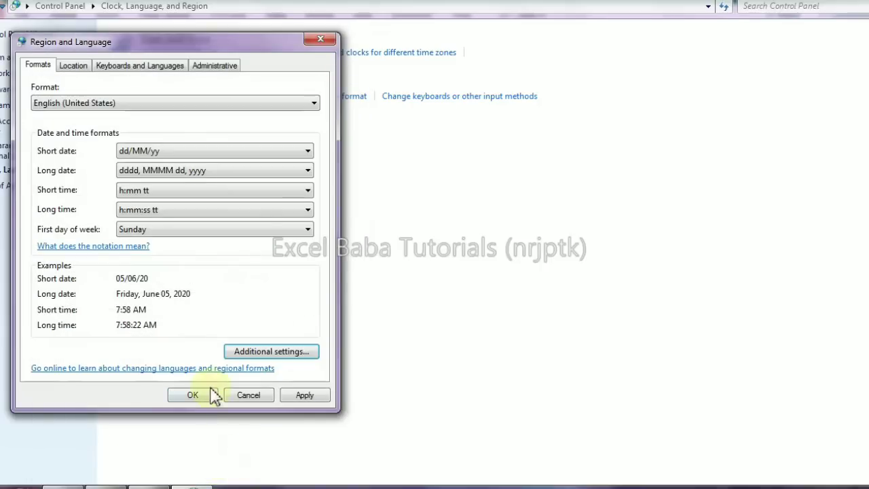
pyautogui.click(324, 395)
pyautogui.click(197, 399)
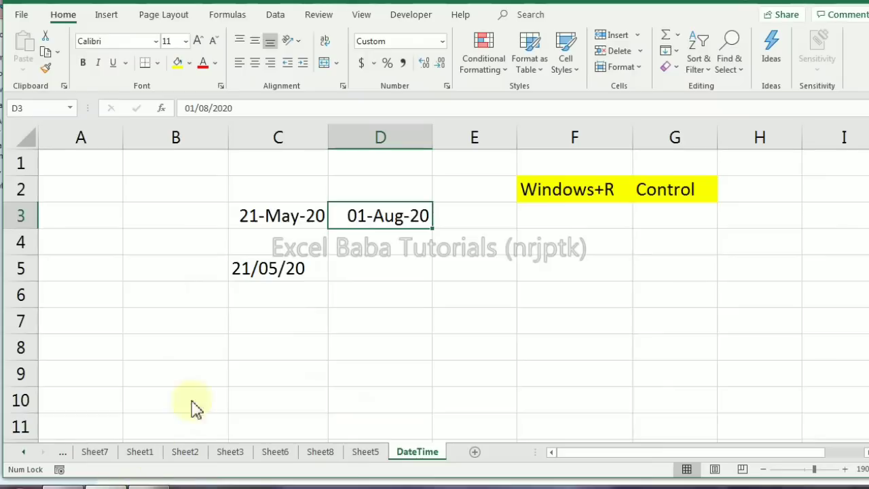
# Switch back to the Excel DateTime sheet and enter the date 8/1/2020 in cell D4
pyautogui.click(403, 248)
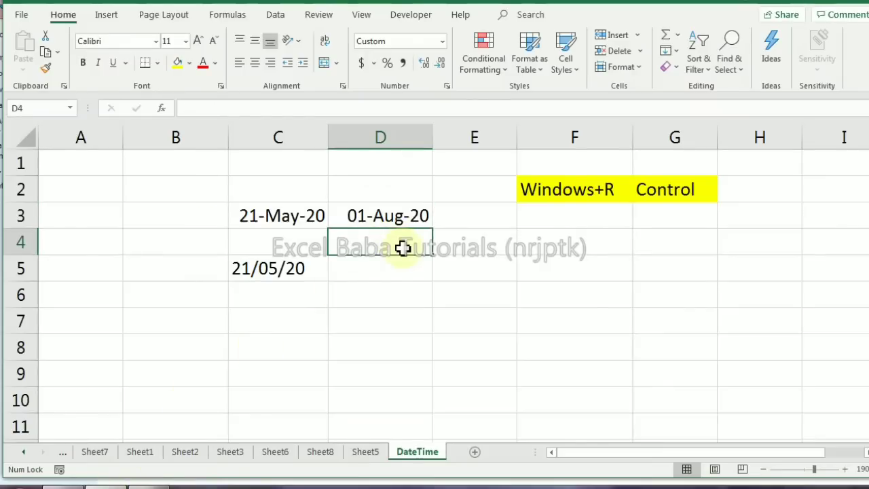
pyautogui.write('8/1/2020')
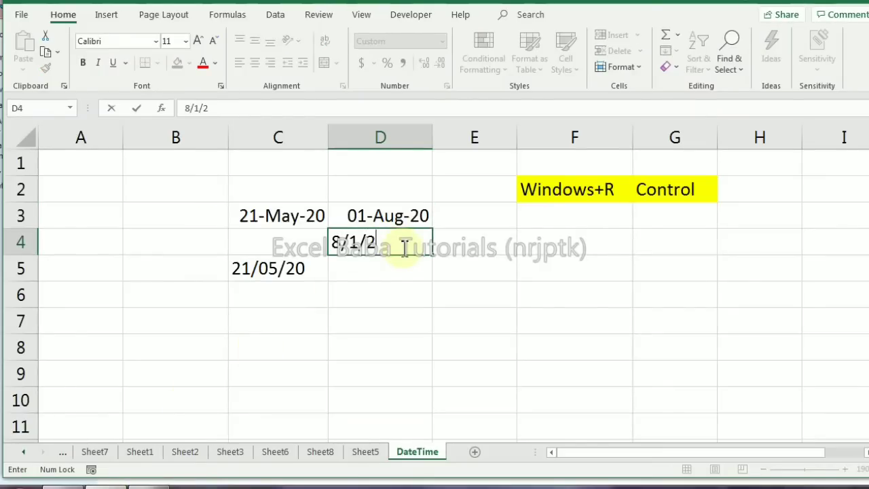
pyautogui.press('Return')
pyautogui.click(403, 248)
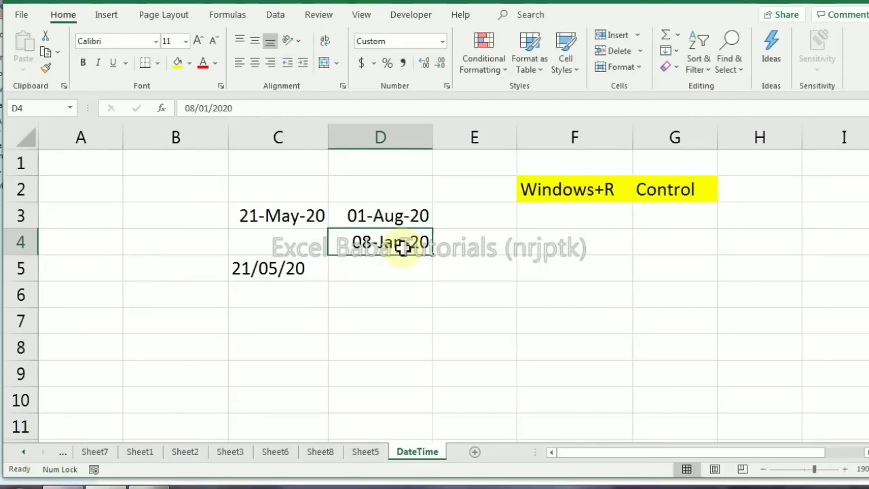
pyautogui.click(274, 174)
pyautogui.click(390, 241)
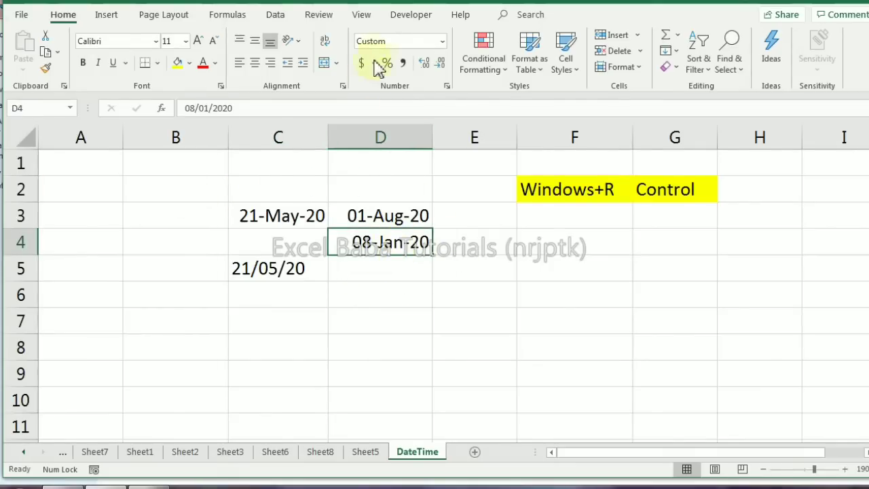
# Enter 8/1/2020 in cell B2 and apply the day-month-year date format with abbreviated month name
pyautogui.click(187, 194)
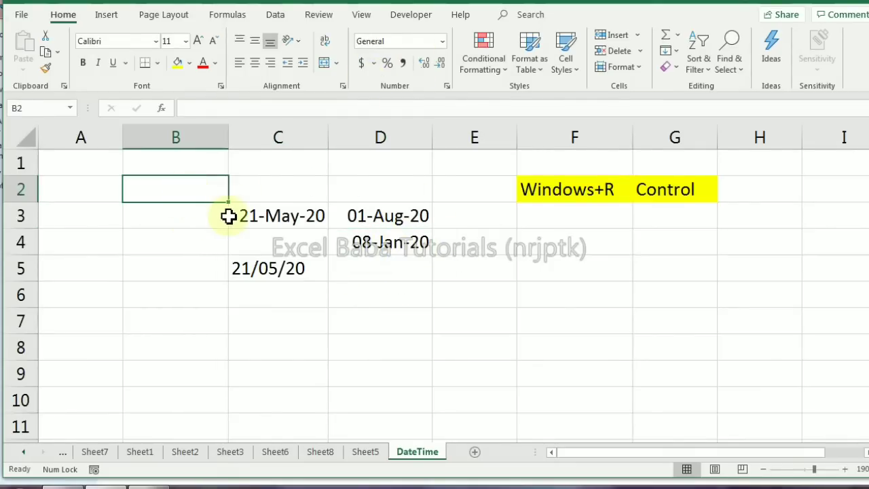
pyautogui.write('8/1/2020')
pyautogui.press('Return')
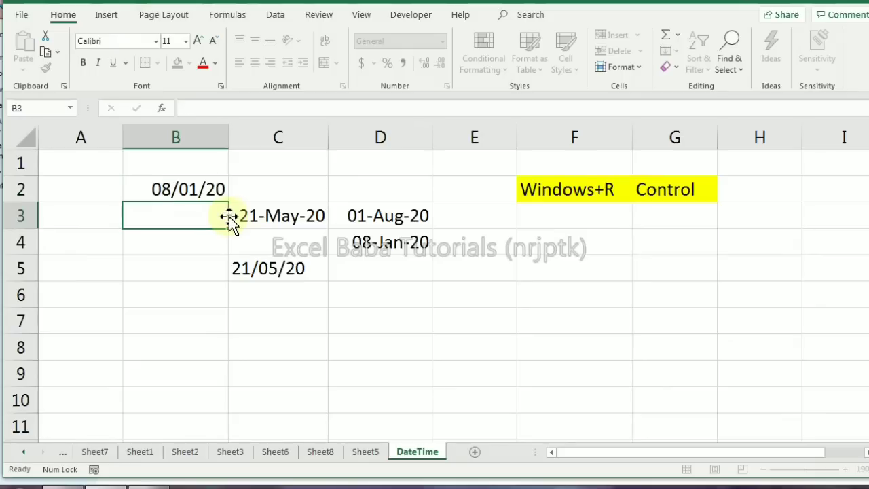
pyautogui.press('Up')
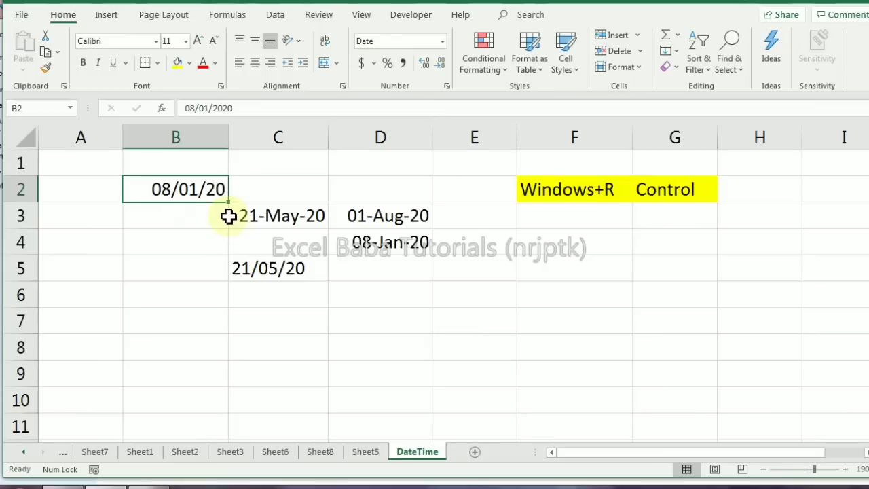
pyautogui.hotkey('ctrl', 'shift', '3')
# Enter the date 21/5/20 in day/month/year order in cell B3
pyautogui.press('Down')
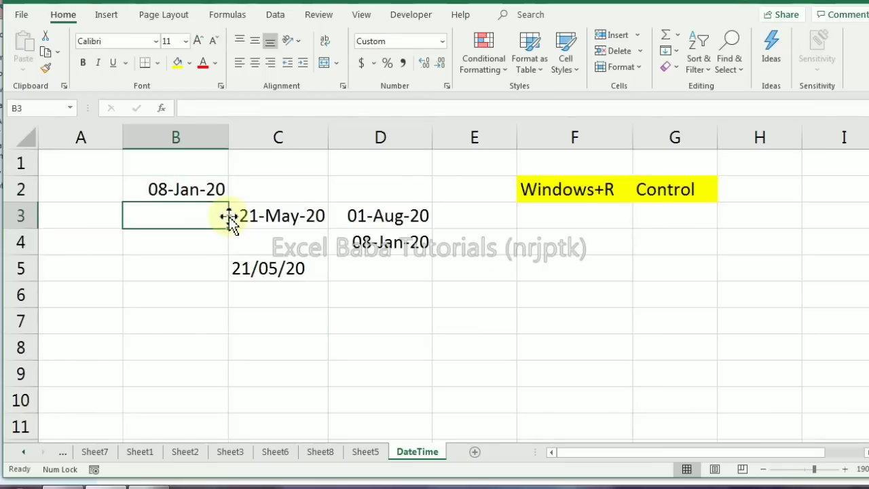
pyautogui.write('21/')
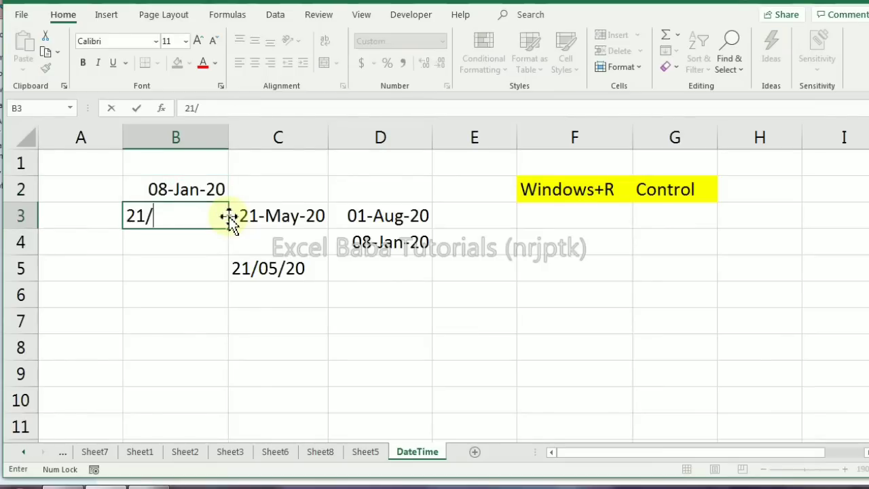
pyautogui.write('5/20')
pyautogui.press('Return')
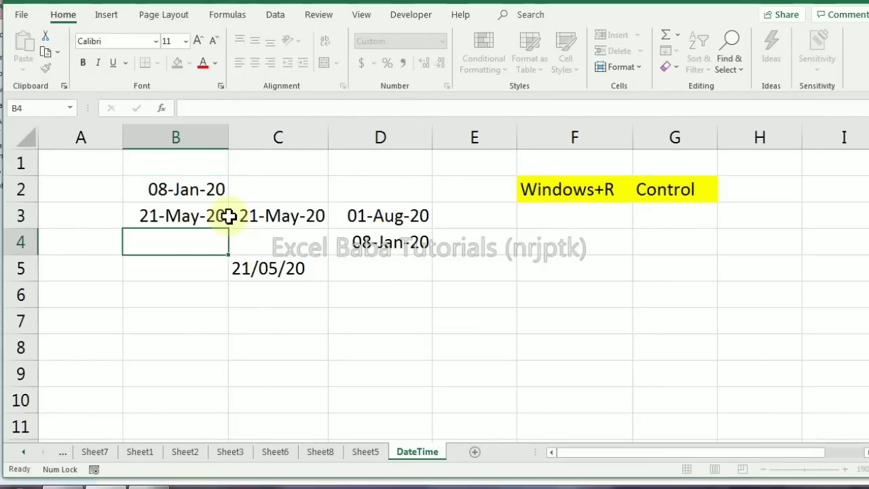
pyautogui.press('Up')
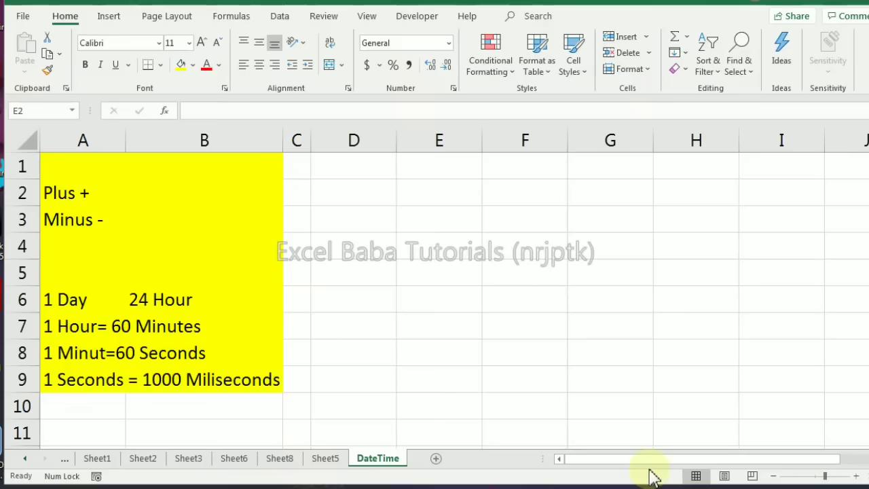
# Insert the current date as a fixed value in cell E2
pyautogui.click(433, 191)
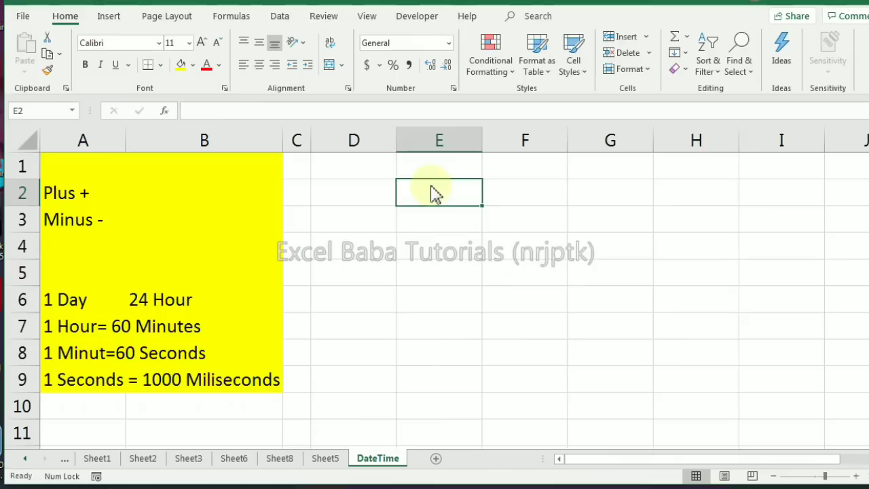
pyautogui.hotkey('ctrl', ';')
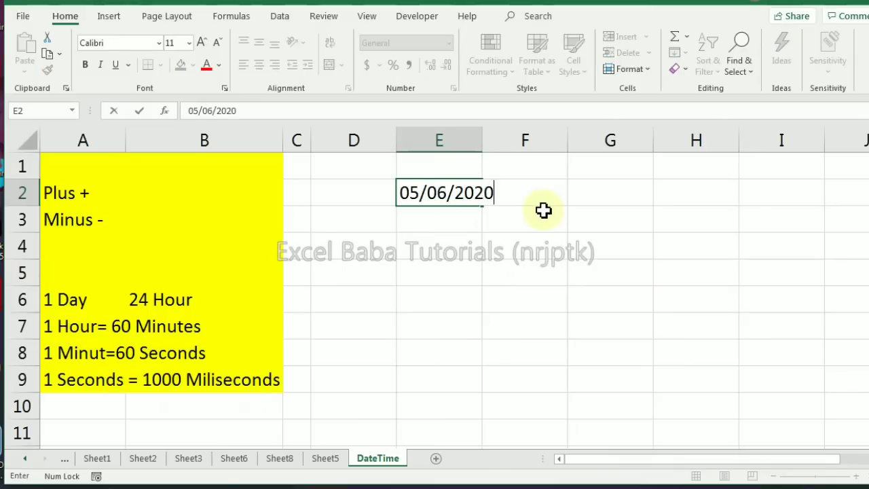
pyautogui.press('Return')
# Add 10 days to the date in E2 with the formula =E2+10 in cell E3
pyautogui.write('=')
pyautogui.press('Up')
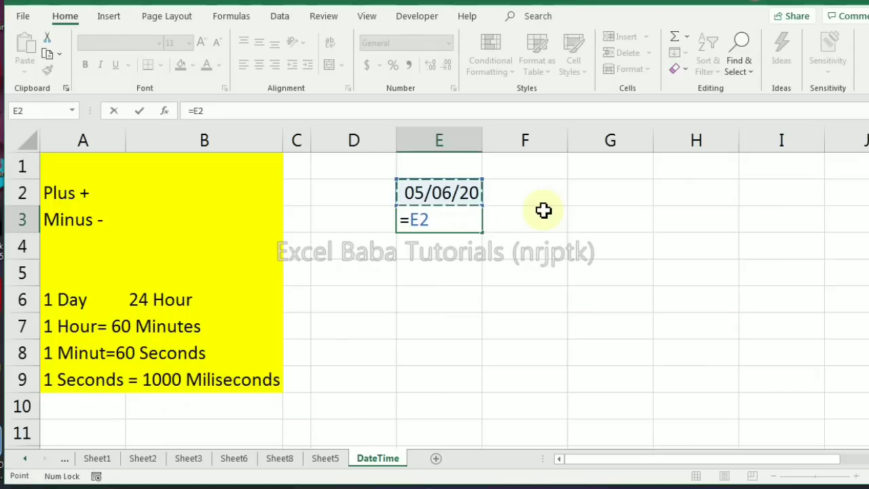
pyautogui.write('+10')
pyautogui.press('Return')
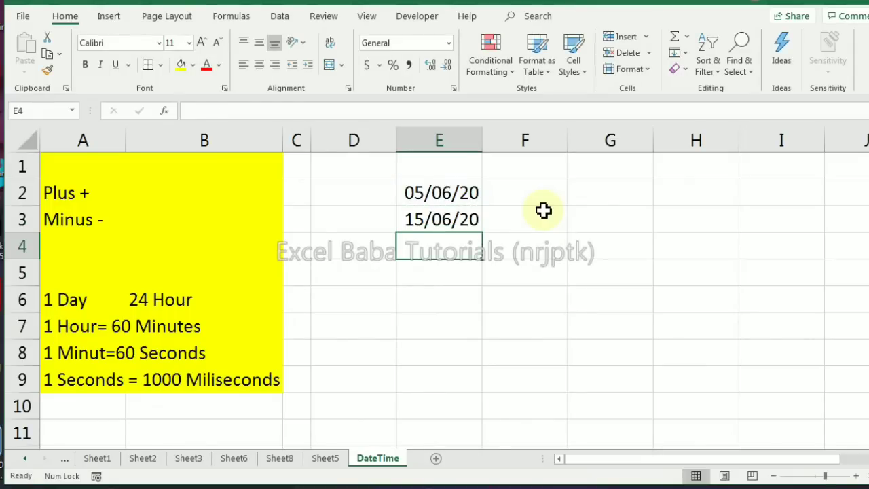
# Replace the formula in cell E3 with =E2*2 to multiply the date in E2
pyautogui.press('Up')
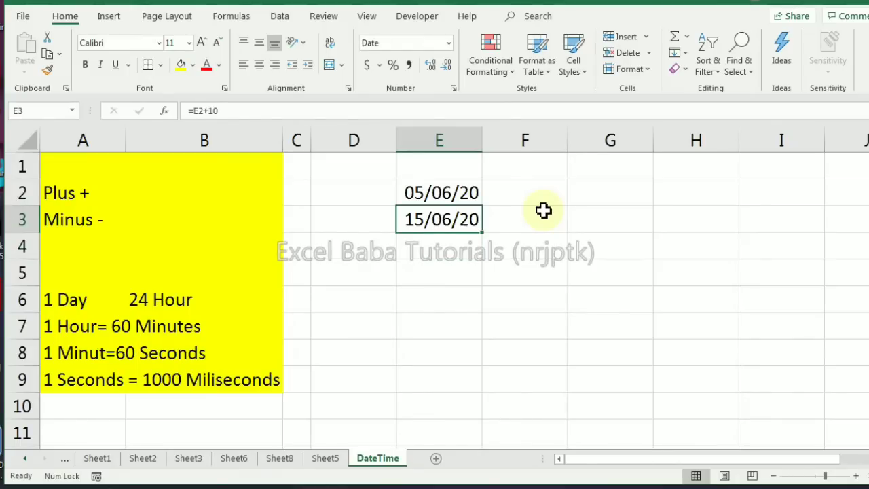
pyautogui.write('=E2*2')
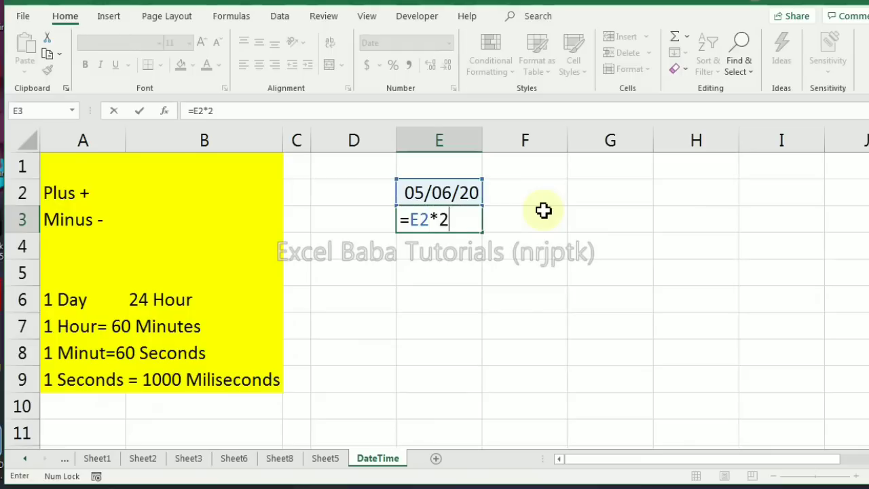
pyautogui.press('Return')
pyautogui.press('Up')
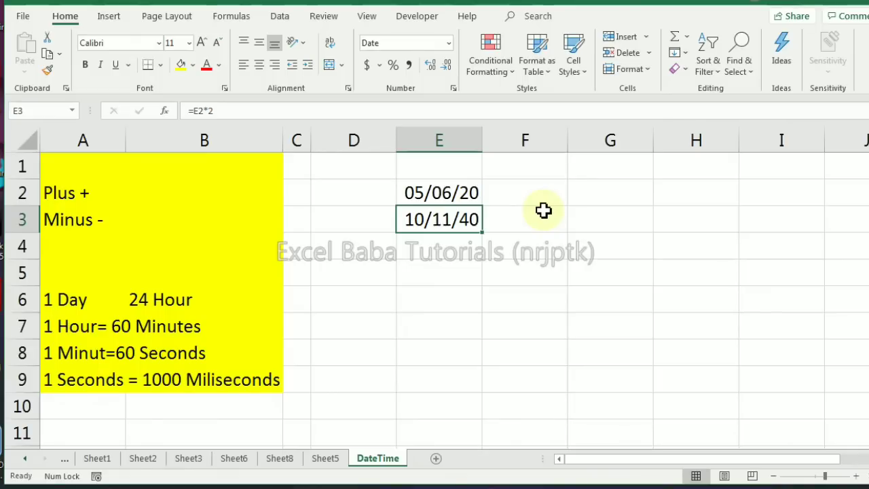
# Enter the label 24 Hour in cell F4 and 100 Decimal in cell G4
pyautogui.press('Down')
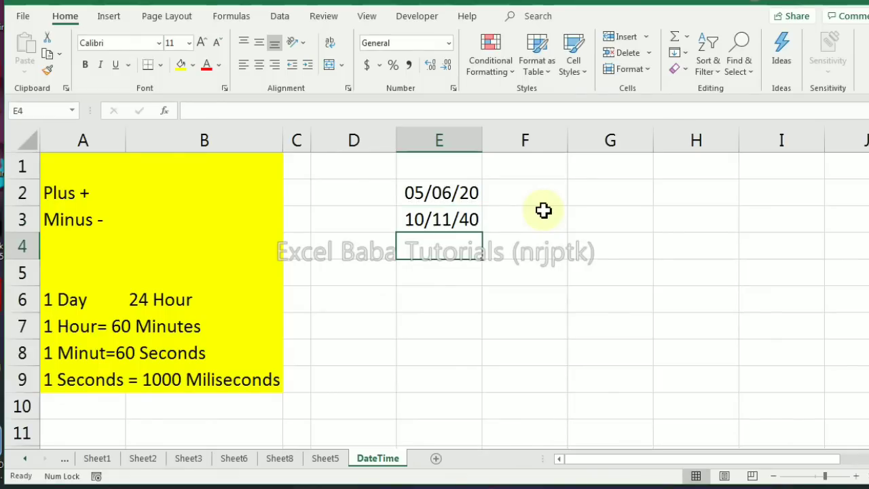
pyautogui.press('Right')
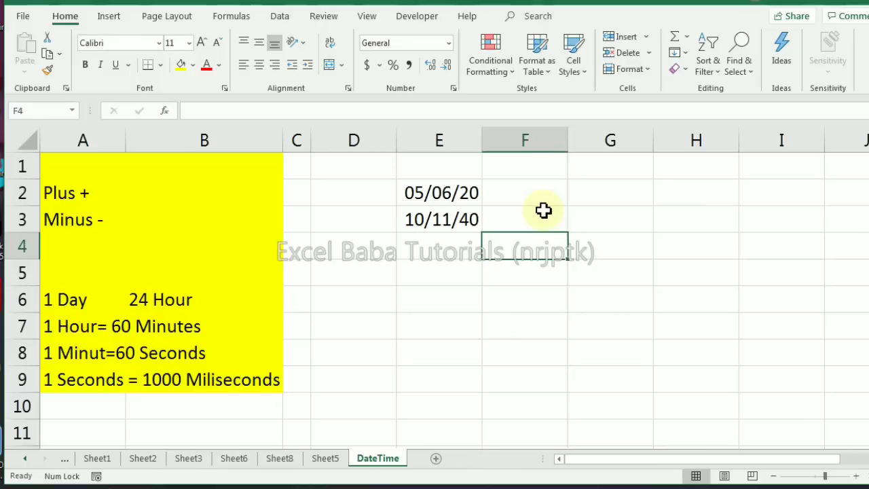
pyautogui.write('24 Hour')
pyautogui.press('Tab')
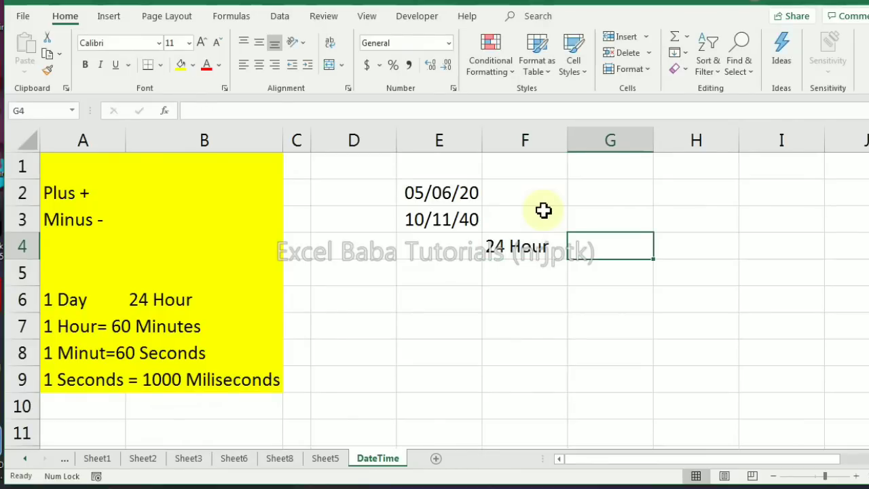
pyautogui.write('100 ')
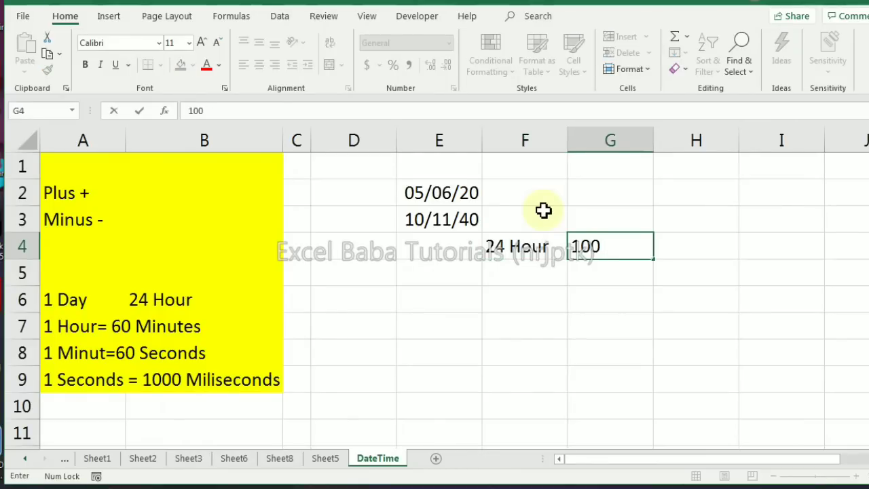
pyautogui.write('Decimal')
pyautogui.press('Return')
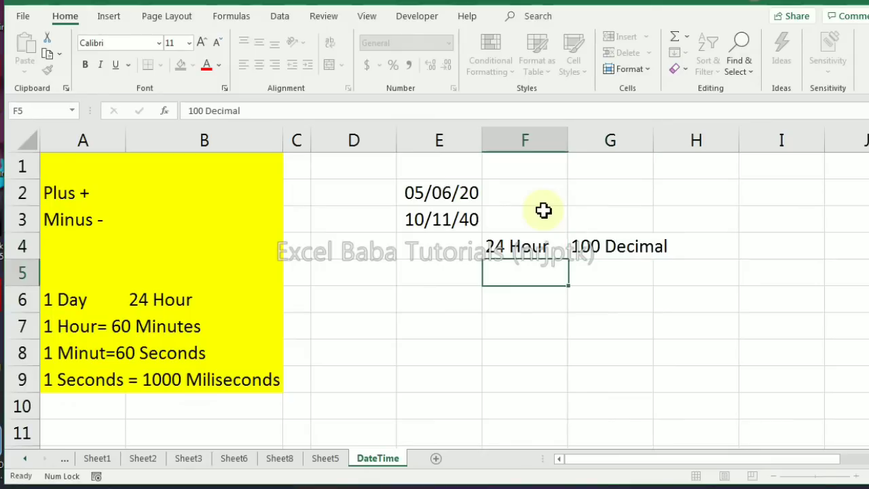
# Enter the decimal value 0.9 in cell G2
pyautogui.press('Up')
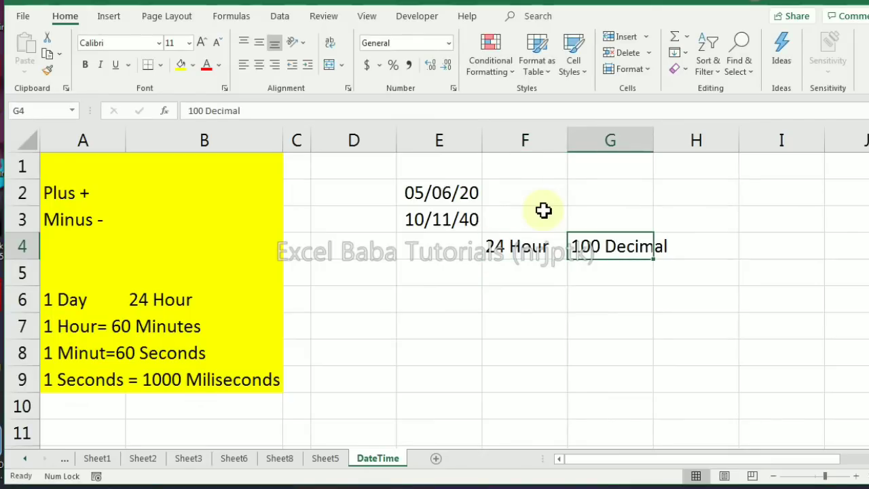
pyautogui.press('Up')
pyautogui.press('Up')
pyautogui.write('1.9')
pyautogui.press('Return')
pyautogui.press('Up')
pyautogui.write('0.9')
pyautogui.press('Return')
pyautogui.press('Up')
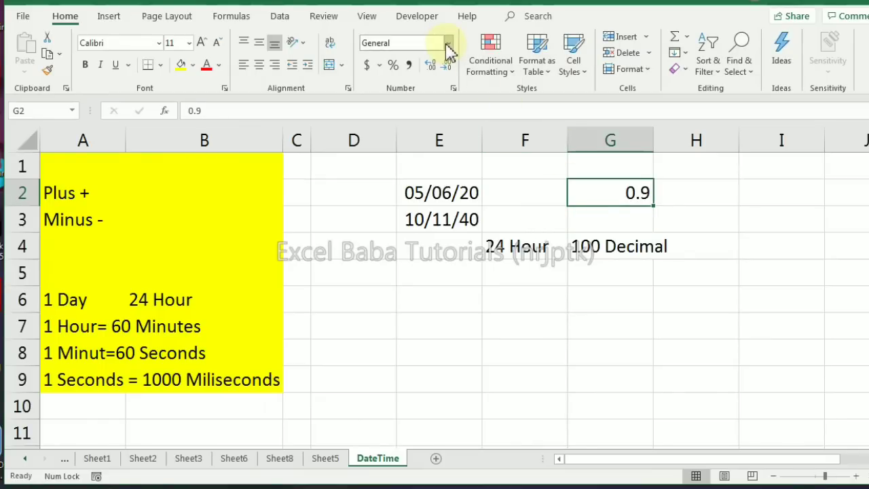
# Try the Time number format on the decimal in cell G2 and undo it
pyautogui.click(448, 44)
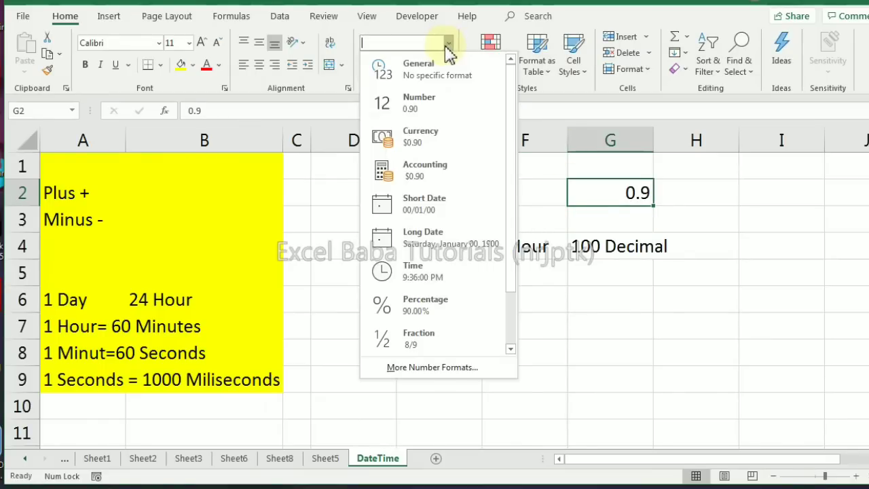
pyautogui.click(429, 273)
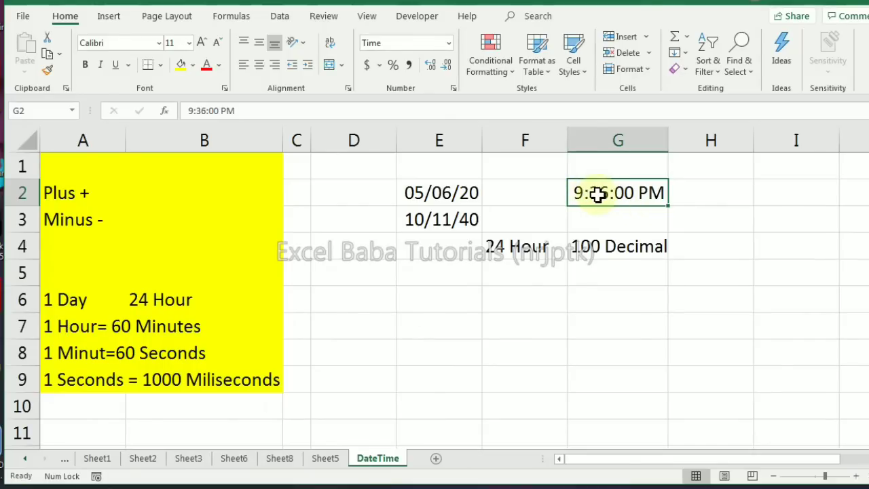
pyautogui.hotkey('ctrl', 'z')
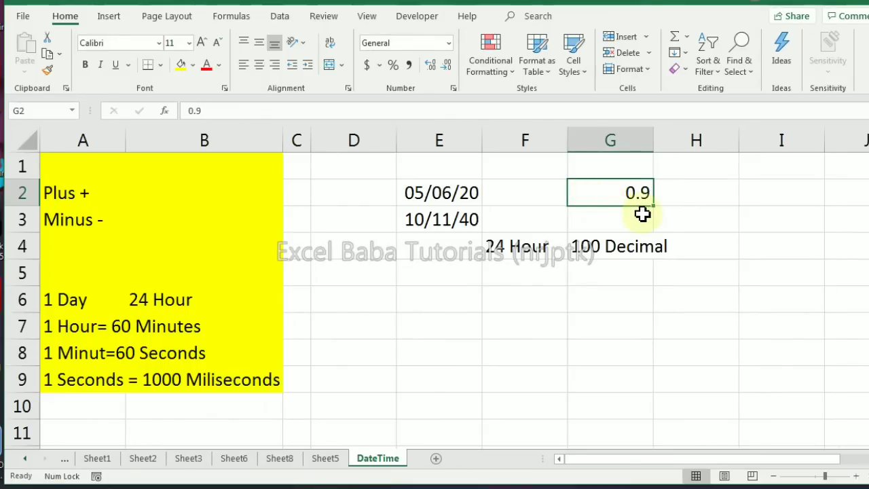
# Change the value in cell G2 to 0.99
pyautogui.press('F2')
pyautogui.write('9')
pyautogui.press('Return')
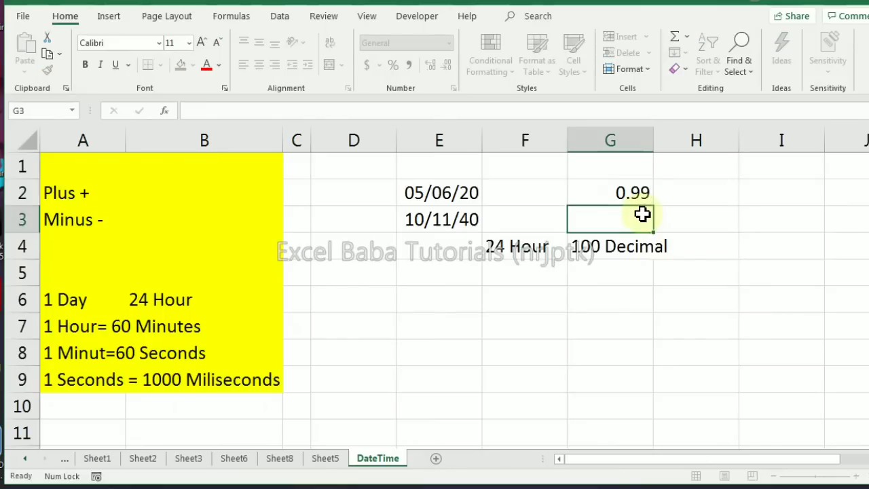
pyautogui.press('Up')
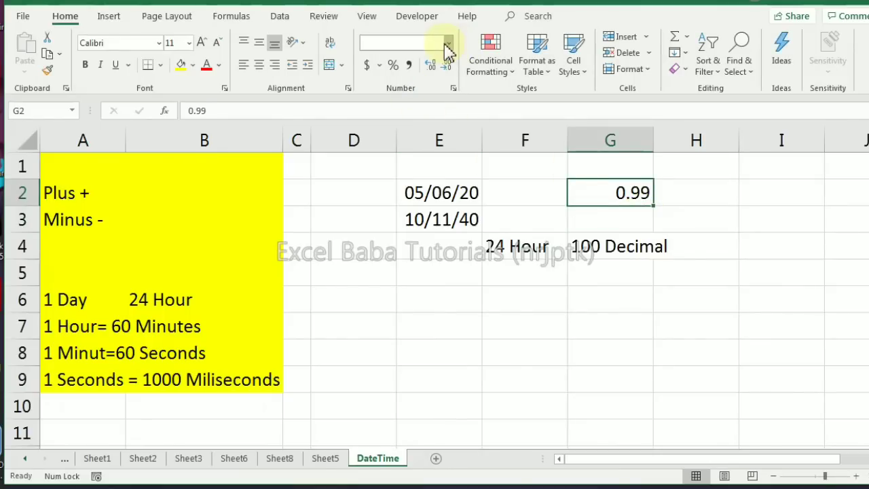
# Display the decimal in cell G2 in Time format and return it to General format
pyautogui.click(446, 48)
pyautogui.click(380, 277)
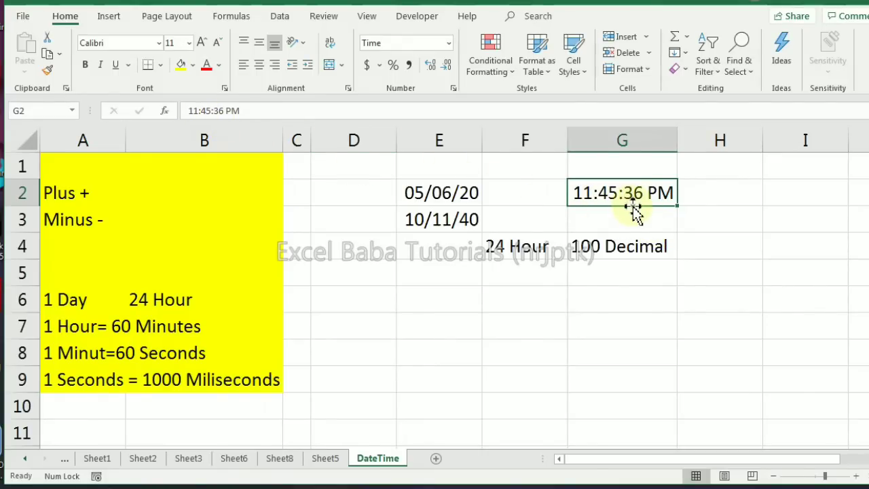
pyautogui.click(447, 43)
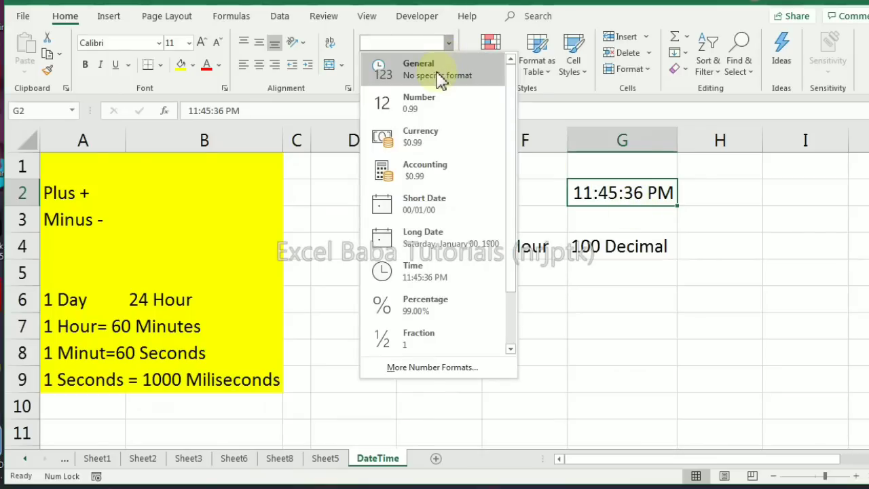
pyautogui.click(440, 80)
# Enter the time 4:45 in cell E5
pyautogui.click(400, 277)
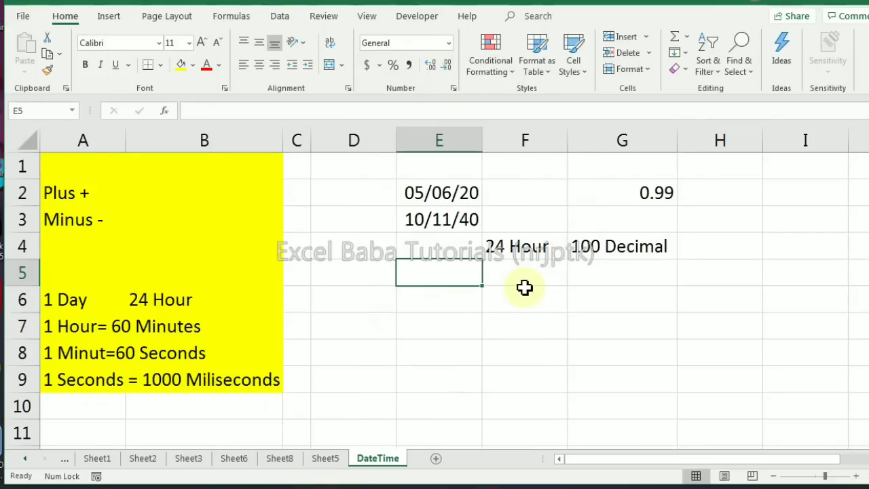
pyautogui.write('4:45')
pyautogui.press('Return')
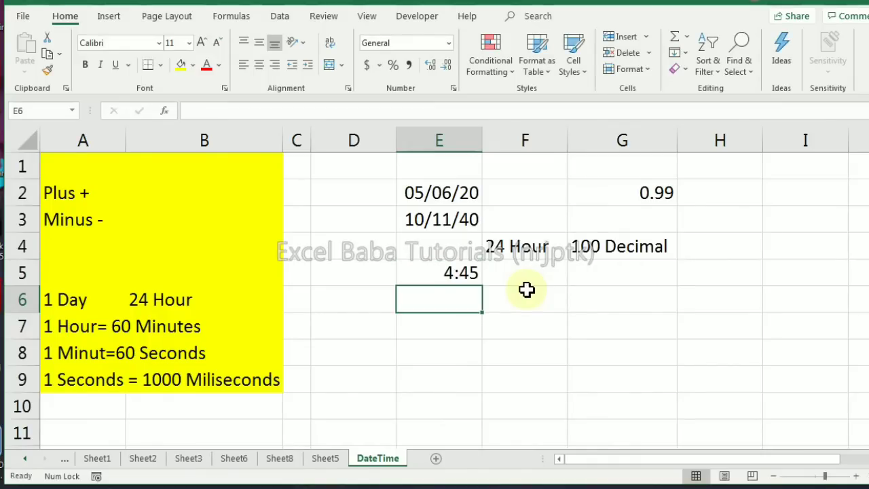
# Add 1 to the time in E5 with the formula =E5+1 in cell E6 and compare both cells
pyautogui.write('=E5+')
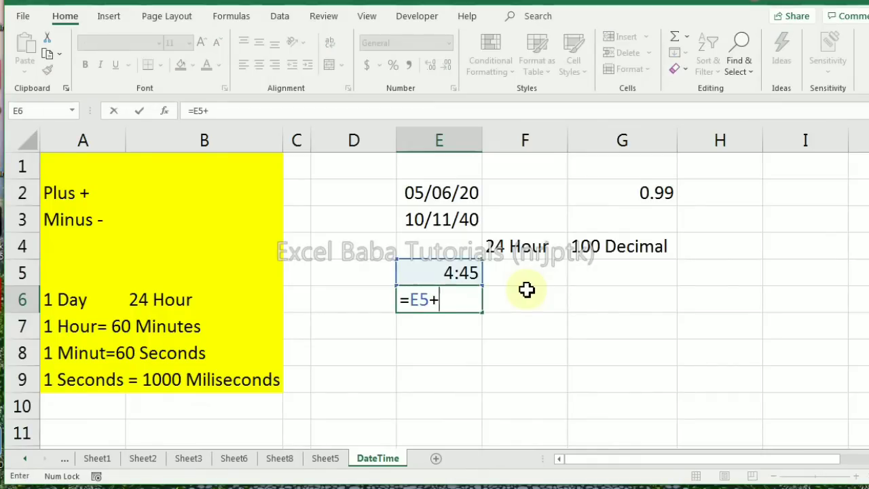
pyautogui.write('1')
pyautogui.press('Return')
pyautogui.press('Up')
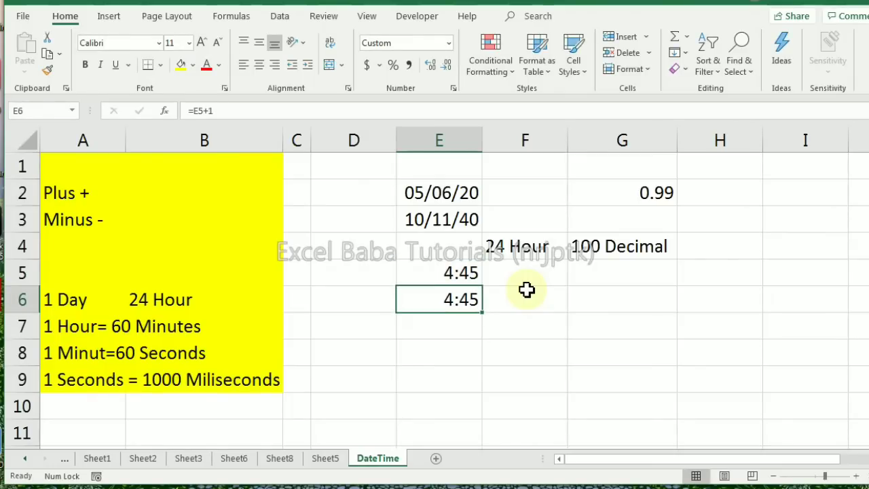
pyautogui.click(445, 274)
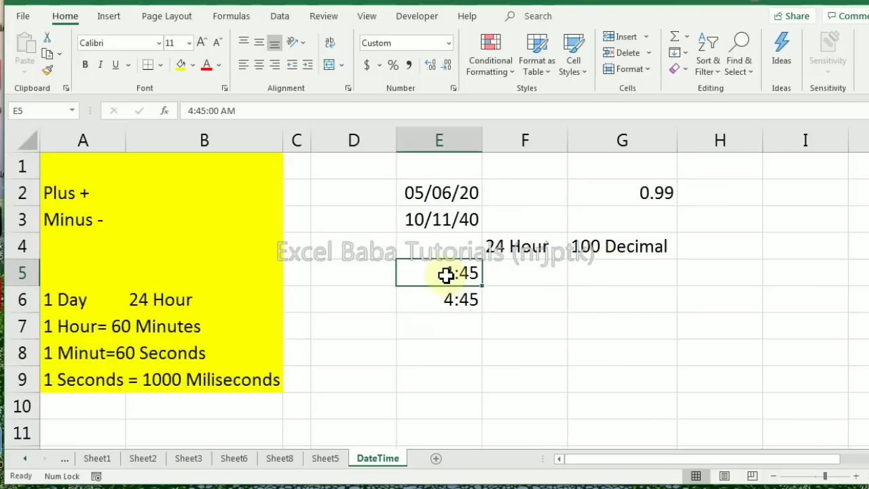
pyautogui.click(447, 293)
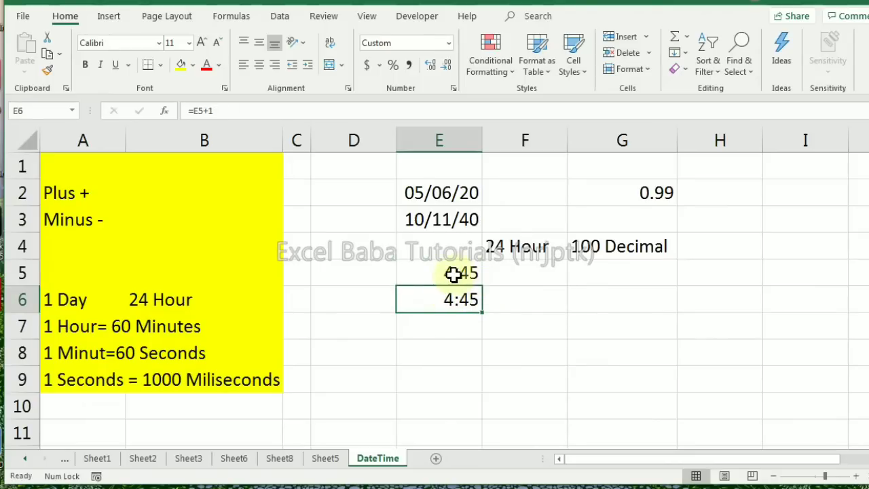
pyautogui.click(453, 273)
pyautogui.click(452, 296)
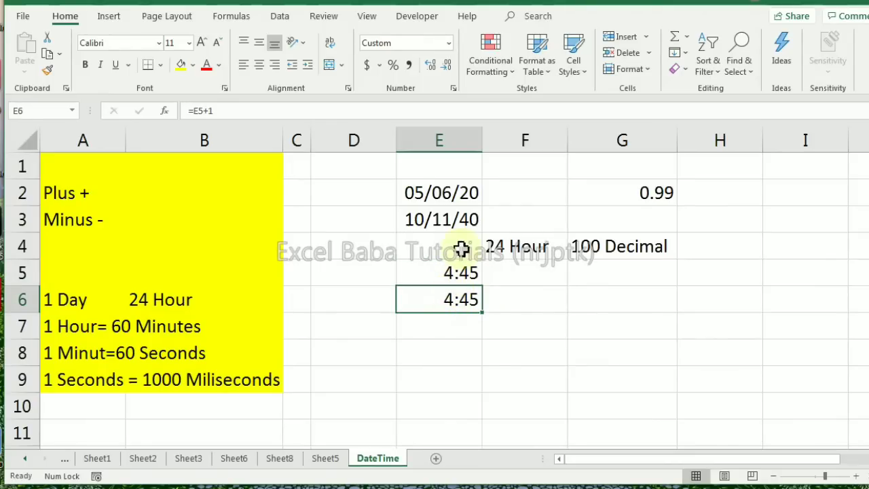
# Apply the custom number format dd-mm-yy hh:mm to the date in cell E2
pyautogui.click(452, 192)
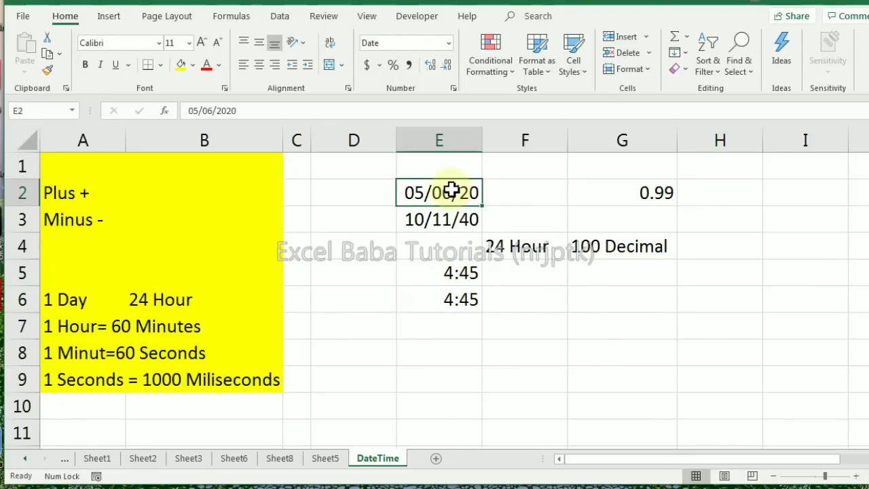
pyautogui.hotkey('ctrl', '1')
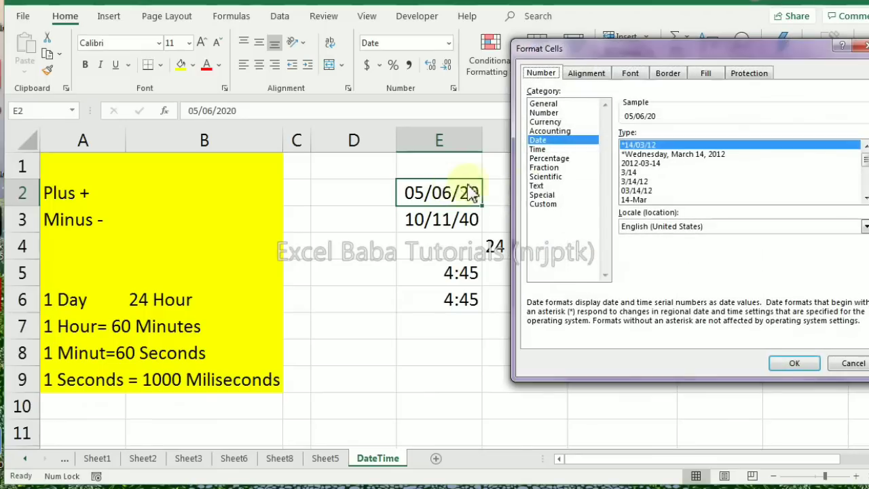
pyautogui.click(551, 203)
pyautogui.write('dd-mm-yy')
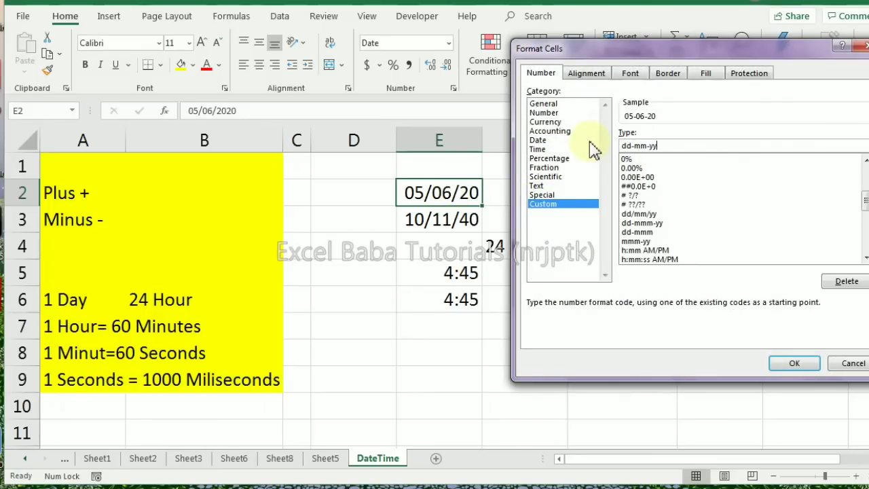
pyautogui.write(' hh:mm')
pyautogui.click(782, 361)
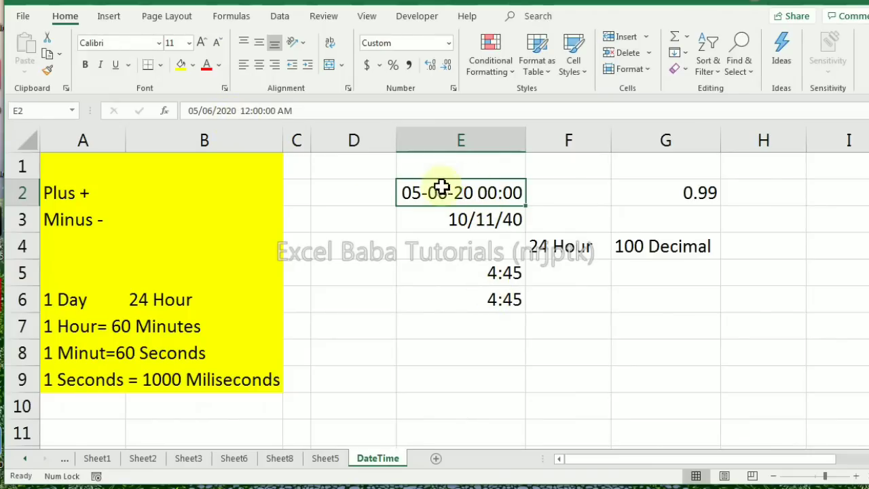
# Copy the date-and-time format of cell E2 to cells E3 through E6 with Format Painter and compare E5 with E6
pyautogui.click(47, 70)
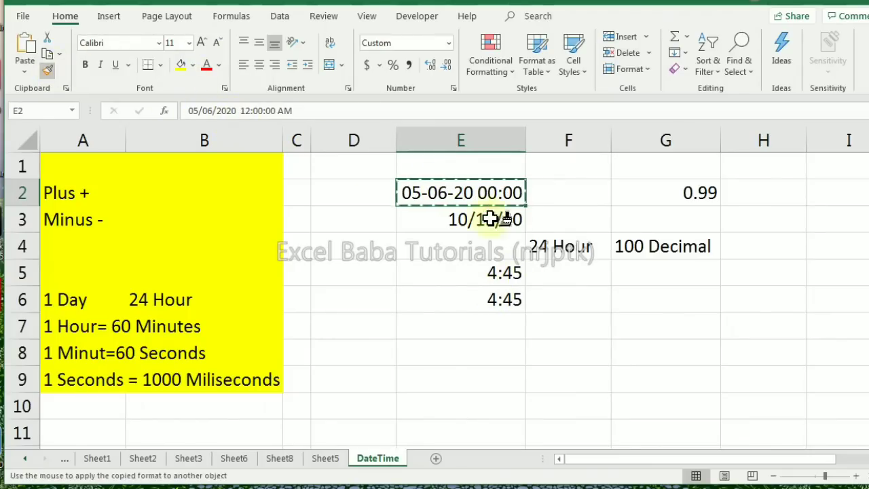
pyautogui.moveTo(470, 217); pyautogui.dragTo(483, 296)
pyautogui.click(479, 275)
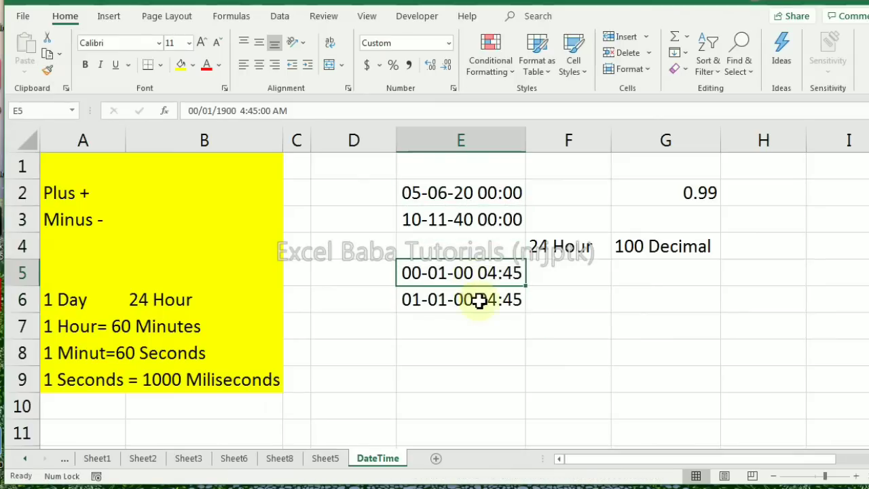
pyautogui.click(483, 303)
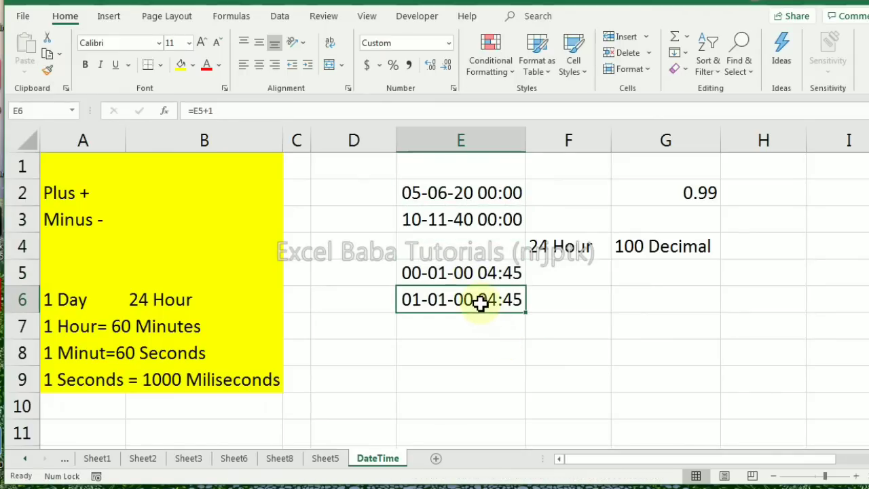
pyautogui.click(448, 278)
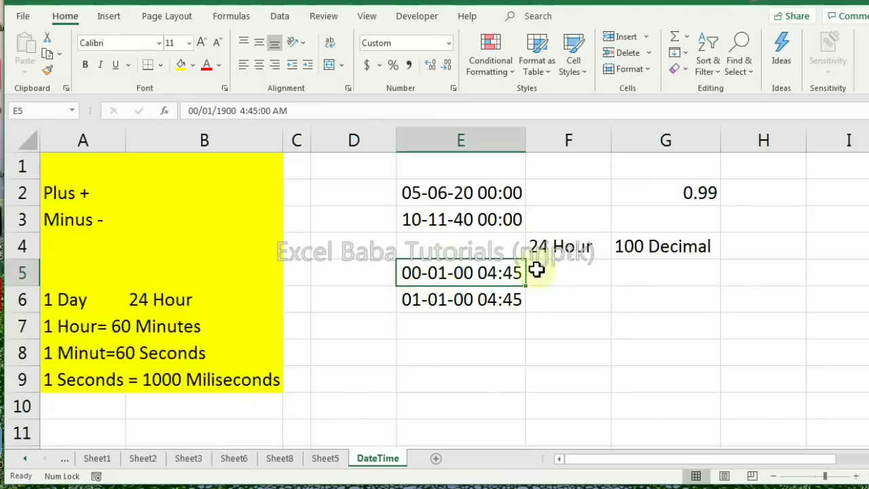
# Replace the formula in cell E6 with =E5+(1/24) to add one hour to the time in E5
pyautogui.click(441, 301)
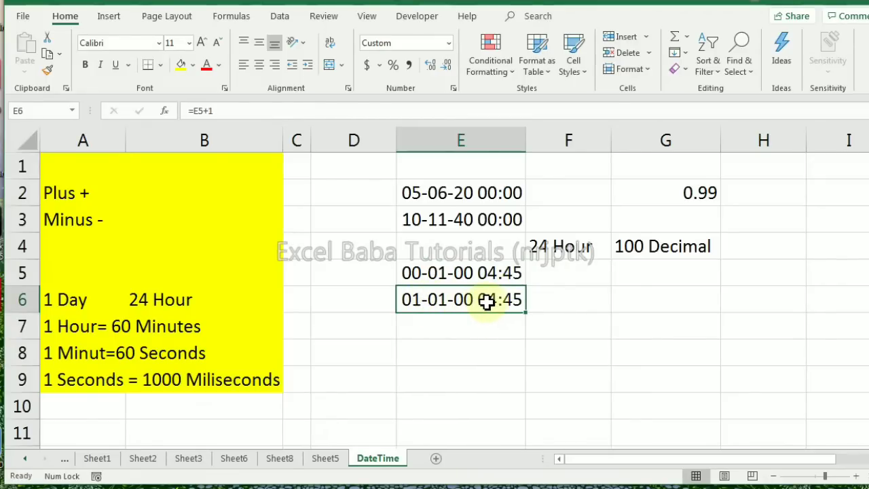
pyautogui.write('=')
pyautogui.press('Up')
pyautogui.press('Up')
pyautogui.press('Down')
pyautogui.write('+')
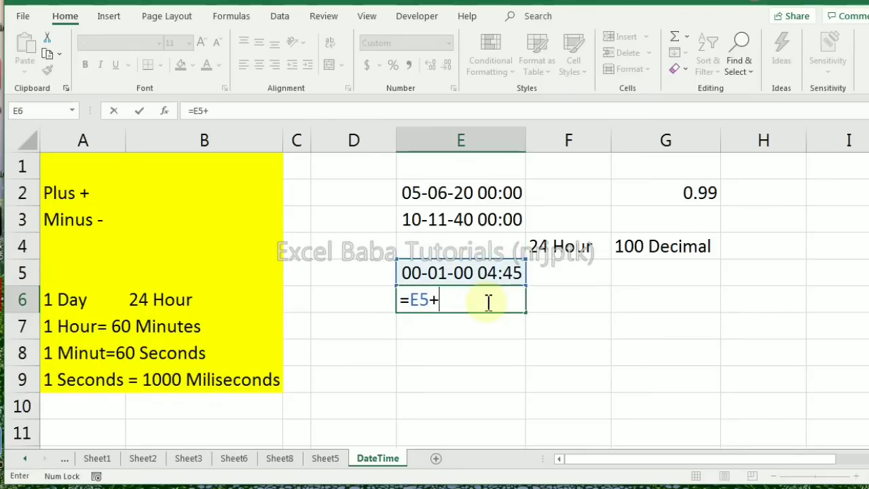
pyautogui.write('(1/24)')
pyautogui.press('Return')
# Edit the formula in cell E6 to =E5+(0.5/24) to add half an hour instead
pyautogui.click(486, 302)
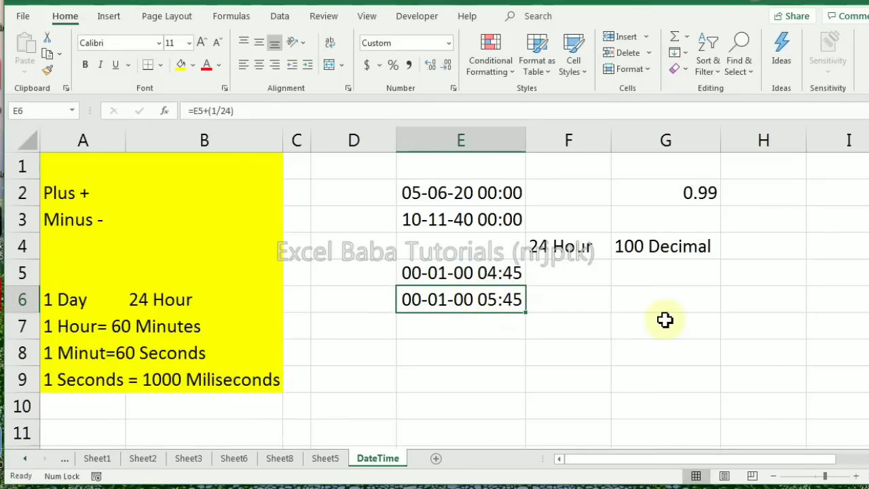
pyautogui.press('F2')
pyautogui.press('Left')
pyautogui.press('Left')
pyautogui.press('Left')
pyautogui.press('Left')
pyautogui.press('BackSpace')
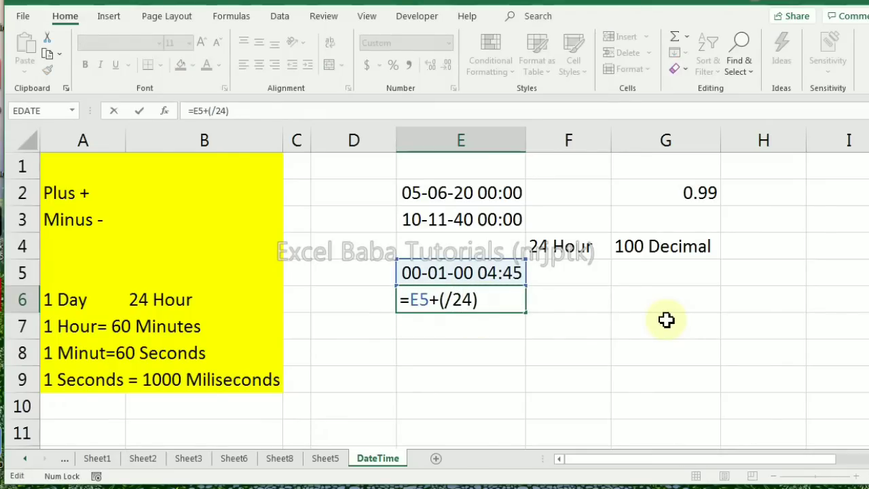
pyautogui.write('.5')
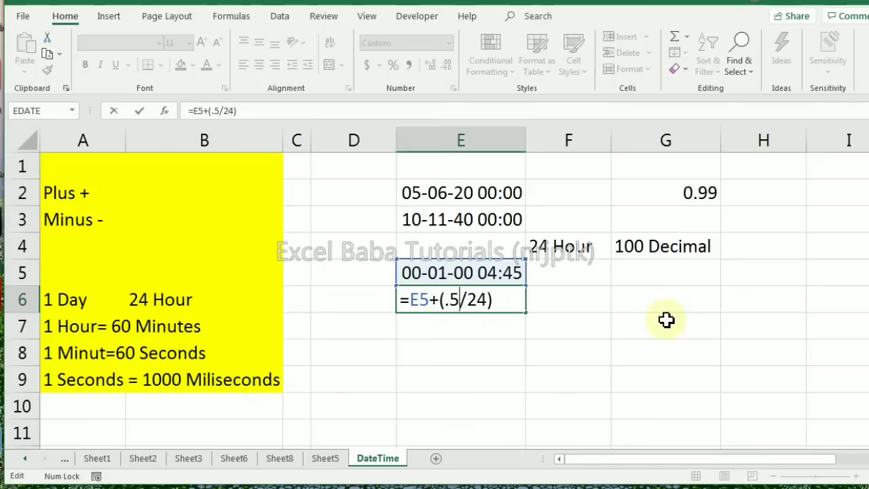
pyautogui.hotkey('ctrl', 'Return')
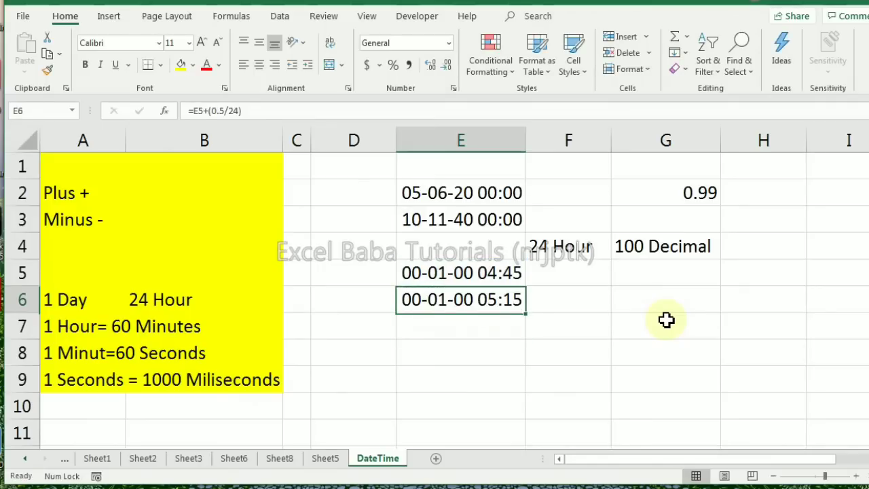
# Edit the formula in cell E6 to =E5+(30/24/60) to add 30 minutes to the time in E5
pyautogui.press('F2')
pyautogui.press('Left')
pyautogui.press('Left')
pyautogui.press('Left')
pyautogui.press('Left')
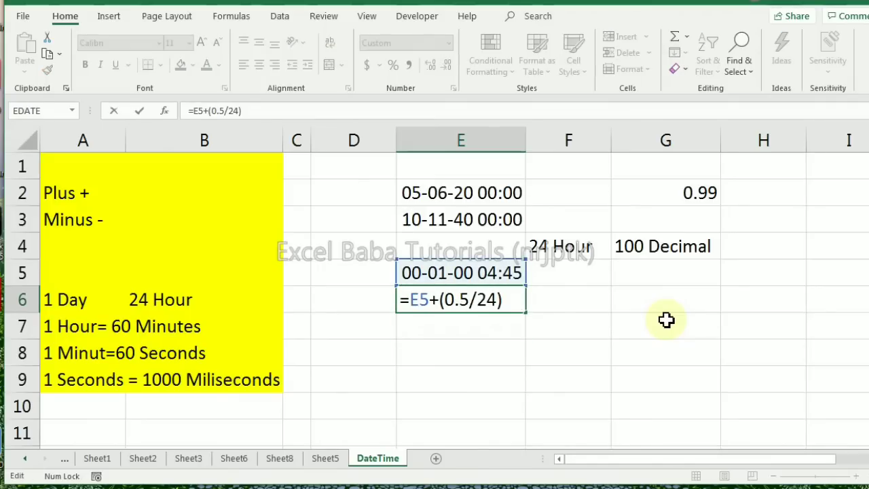
pyautogui.hotkey('shift', 'Left')
pyautogui.hotkey('shift', 'Left')
pyautogui.hotkey('shift', 'Left')
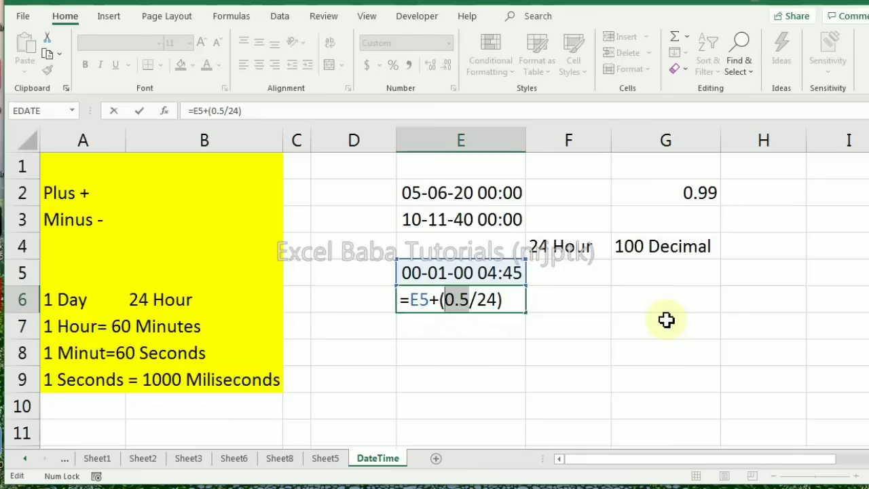
pyautogui.write('30')
pyautogui.press('Right')
pyautogui.press('Right')
pyautogui.press('Right')
pyautogui.write('/60')
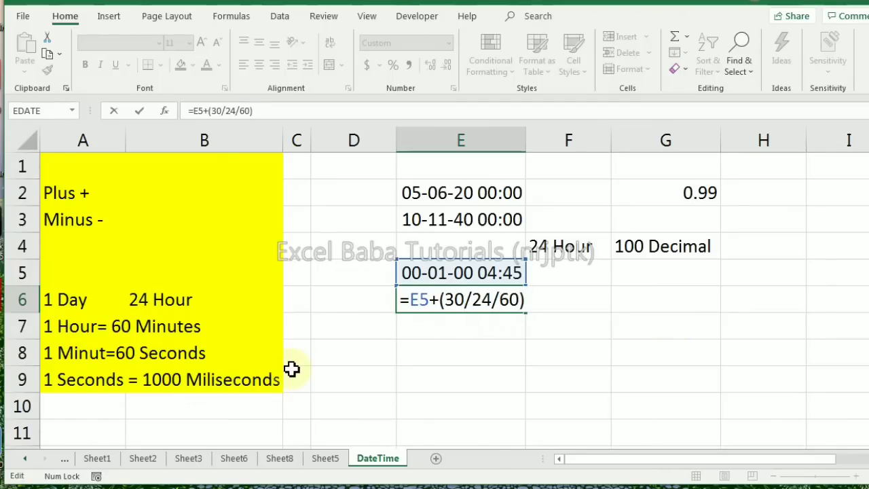
pyautogui.press('Return')
# Extend the formula in cell E6 to =E5+(30/24/60/60) to add 30 seconds
pyautogui.press('Up')
pyautogui.press('F2')
pyautogui.write('/60')
pyautogui.press('Return')
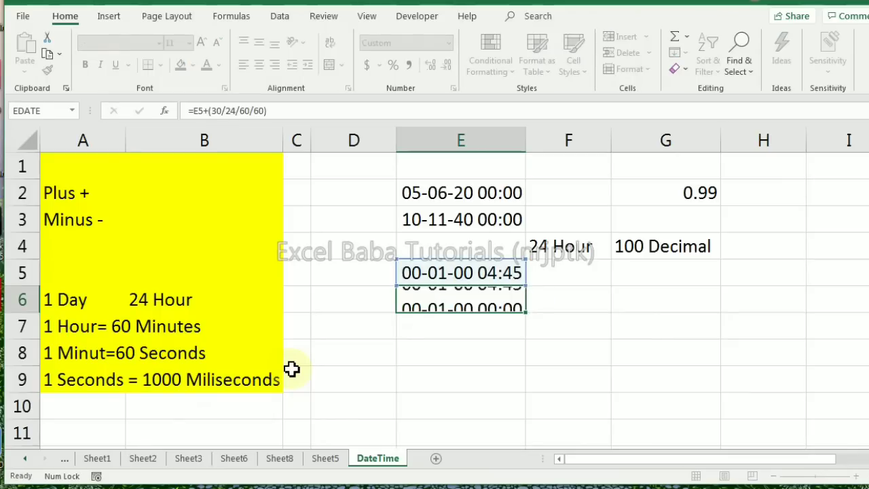
# Extend the formula in cell E6 to =E5+(30/24/60/60/1000) to add 30 milliseconds
pyautogui.press('F2')
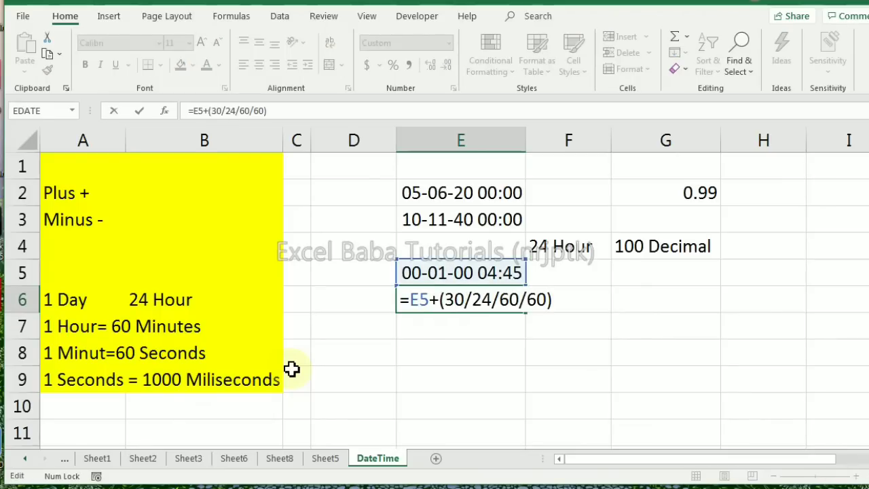
pyautogui.write('/1000')
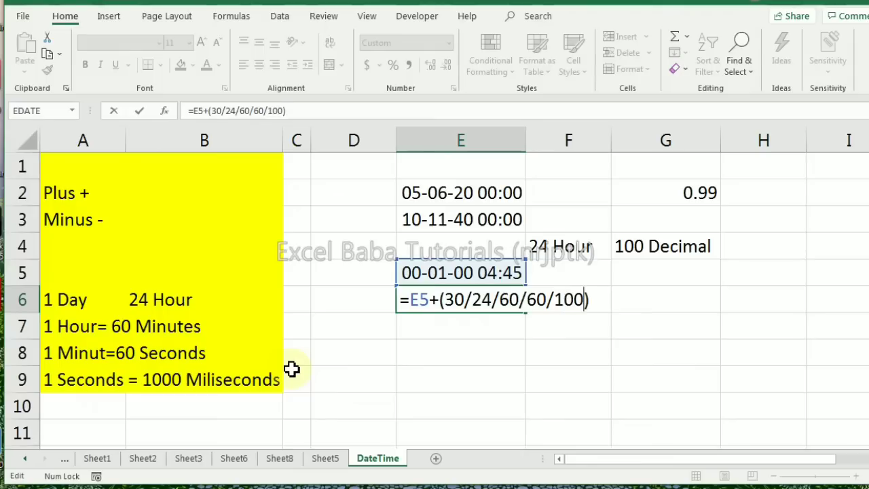
pyautogui.press('Return')
# Change the plus sign in cell E6's formula to a minus so it reads =E5-(30/24/60/60/1000)
pyautogui.press('Up')
pyautogui.press('F2')
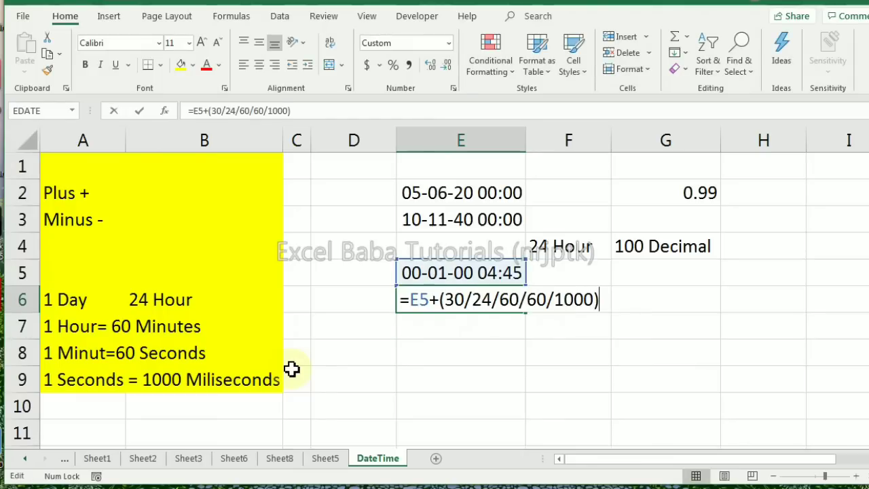
pyautogui.press('Left')
pyautogui.press('Left')
pyautogui.press('Left')
pyautogui.press('Left')
pyautogui.press('Left')
pyautogui.press('Left')
pyautogui.press('Left')
pyautogui.press('Left')
pyautogui.press('Left')
pyautogui.press('Left')
pyautogui.press('Left')
pyautogui.press('Left')
pyautogui.press('Left')
pyautogui.press('Left')
pyautogui.press('Left')
pyautogui.press('Left')
pyautogui.press('Left')
pyautogui.press('Left')
pyautogui.hotkey('shift', 'Right')
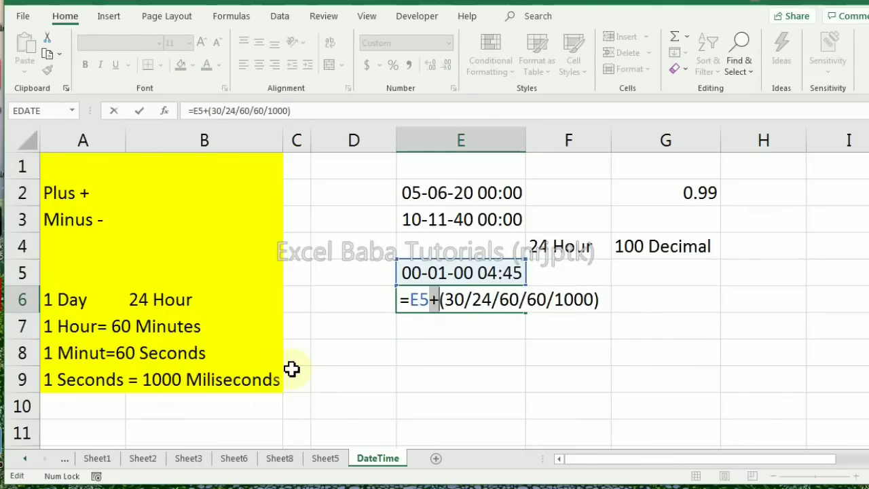
pyautogui.write('-')
pyautogui.press('Return')
pyautogui.press('Up')
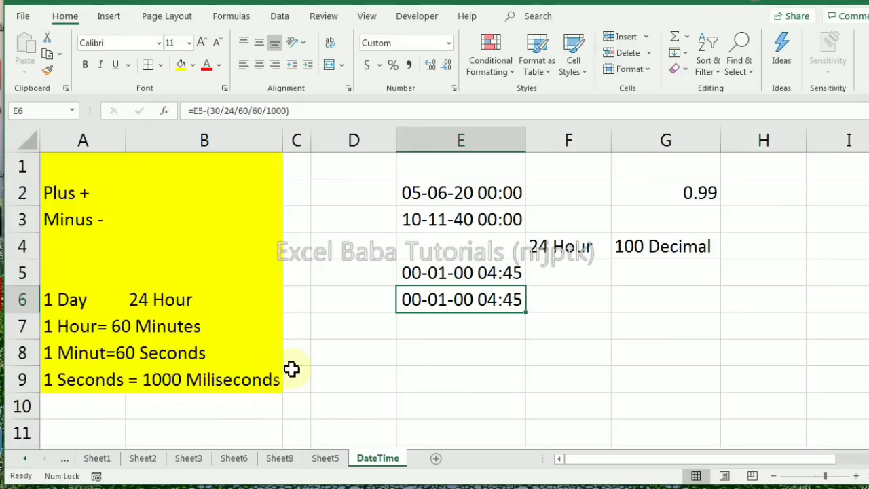
# Enter the formula =E5-(6/24) in cell E7 to subtract six hours from the time in E5
pyautogui.press('Up')
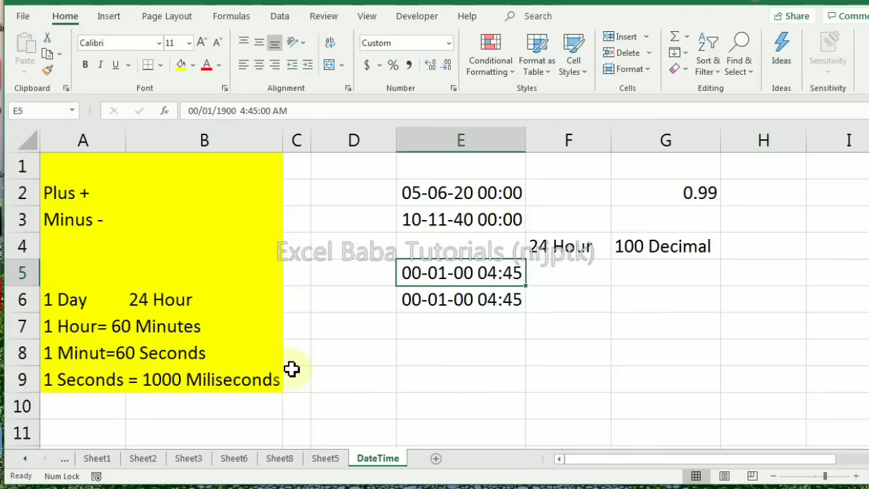
pyautogui.press('Down')
pyautogui.press('Down')
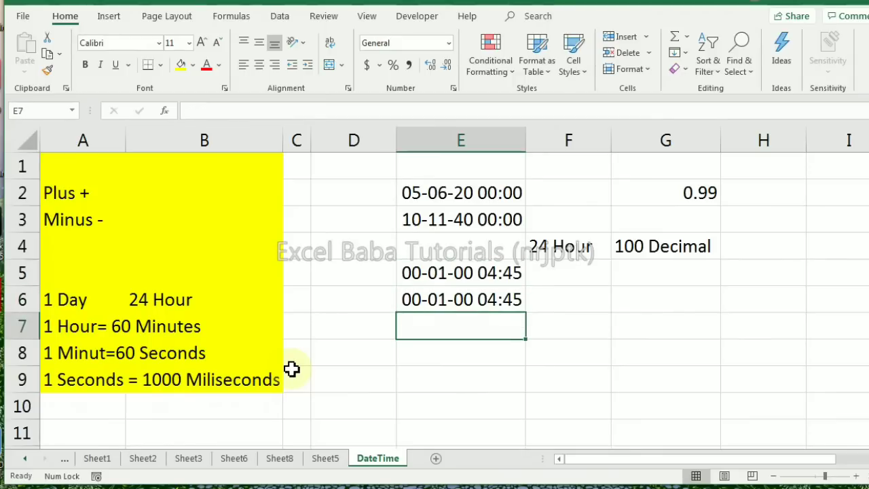
pyautogui.write('=')
pyautogui.press('Up')
pyautogui.press('Up')
pyautogui.write('-(')
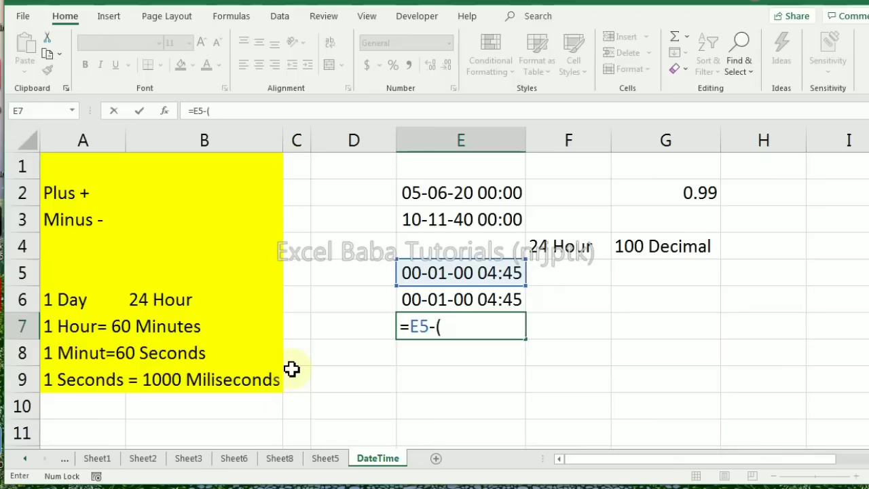
pyautogui.write('6/24)')
pyautogui.press('Return')
pyautogui.press('Up')
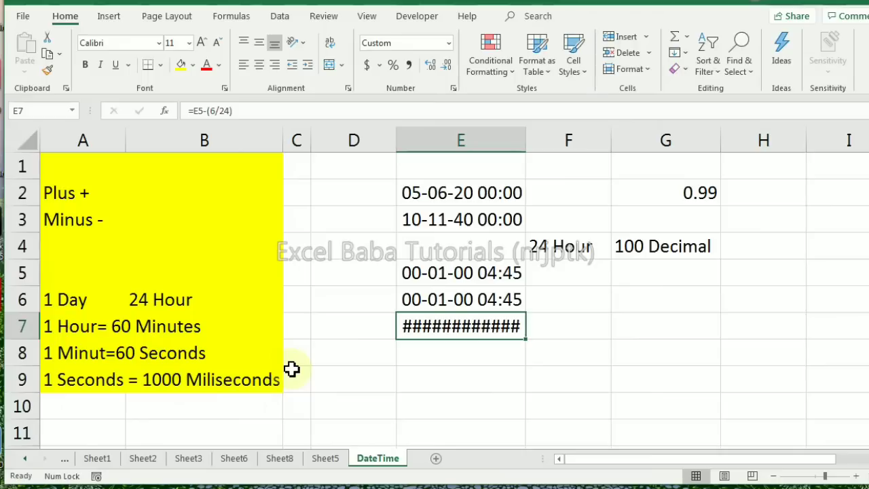
# Enter the start time 10:00 in cell G6 and the end time 18:00 in cell G7
pyautogui.press('Right')
pyautogui.press('Right')
pyautogui.press('Up')
pyautogui.press('Left')
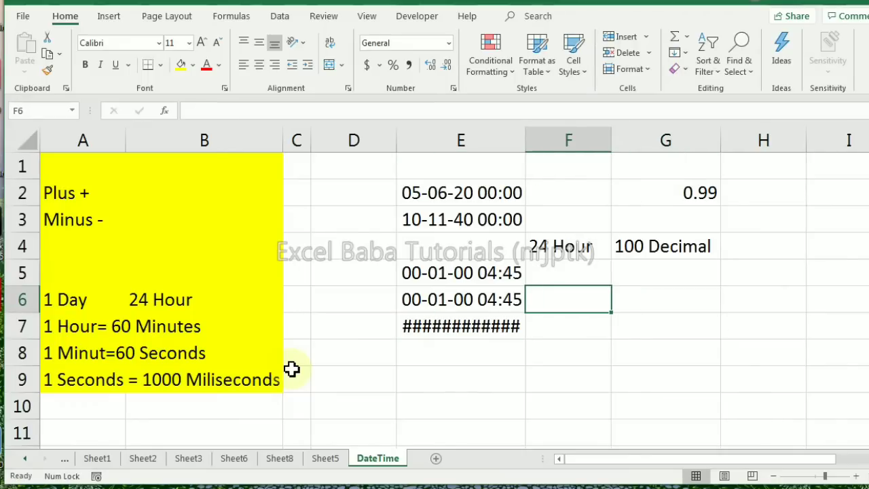
pyautogui.press('Right')
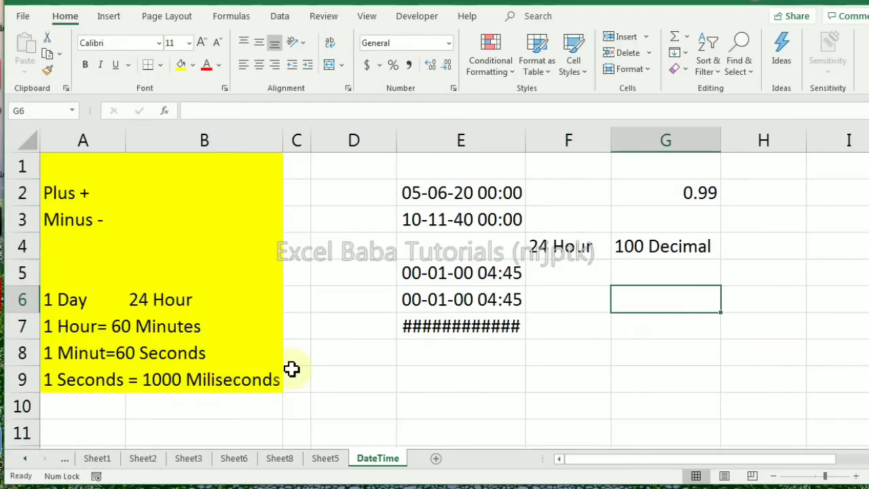
pyautogui.write('10:00')
pyautogui.press('Return')
pyautogui.write('18:00')
pyautogui.press('Return')
pyautogui.press('Up')
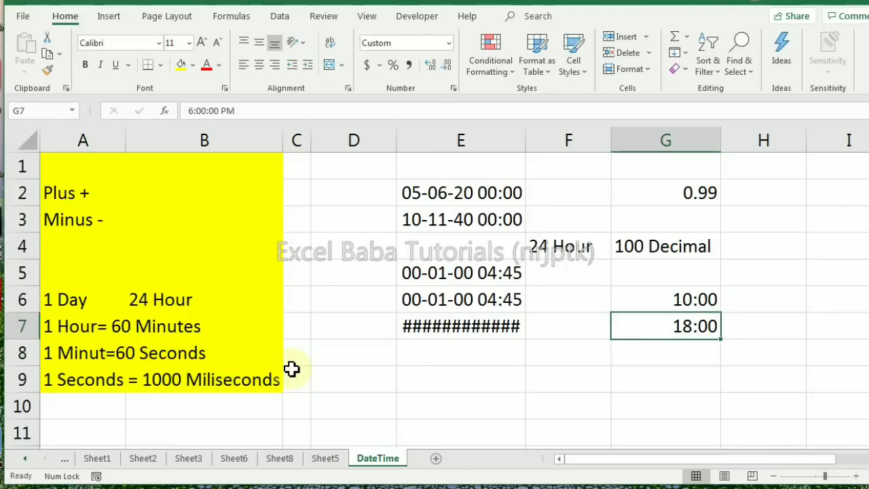
# Re-enter 10:00 in cell G6 and enter the end time in G7 in 12-hour form as 6:00 PM
pyautogui.press('Up')
pyautogui.write('10:00')
pyautogui.press('Return')
pyautogui.write('6:00 P')
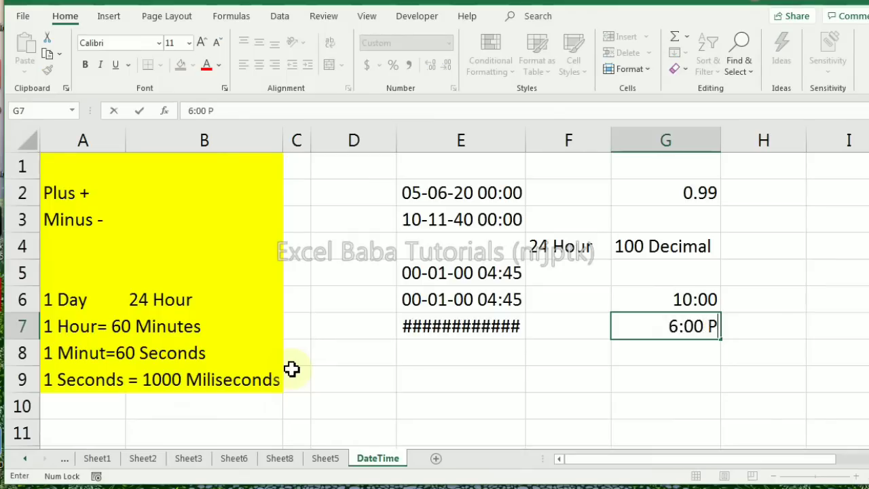
pyautogui.write('M')
pyautogui.press('Return')
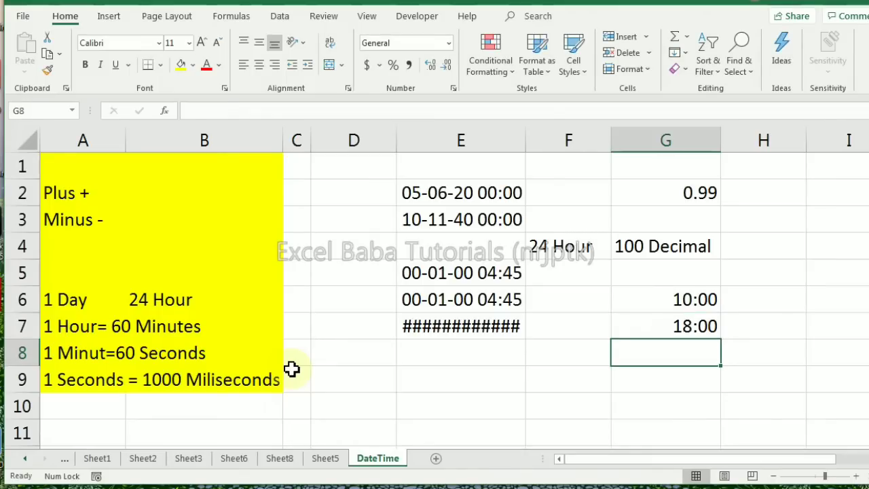
# Enter the formula =G7-G6 in cell G8 to calculate the hours between the two times
pyautogui.write('=')
pyautogui.press('Up')
pyautogui.write('-')
pyautogui.press('Up')
pyautogui.press('Up')
pyautogui.press('Return')
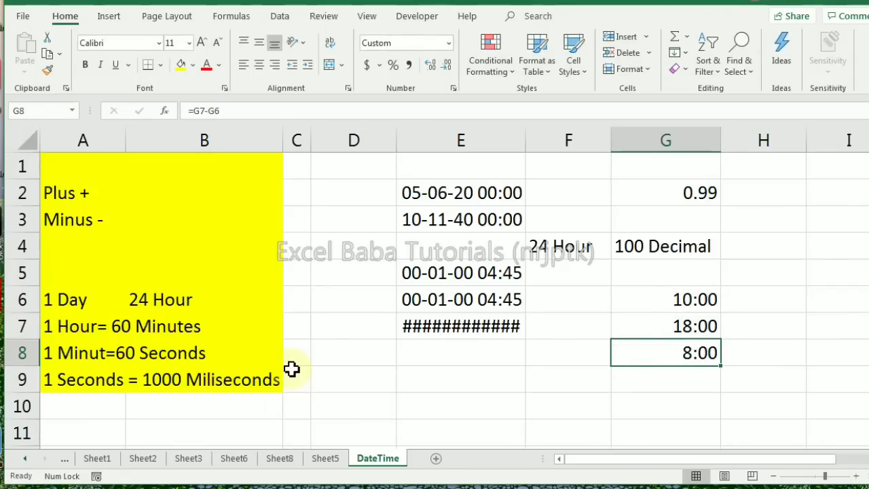
# Enter the night-shift start time 10:00 PM in cell H6
pyautogui.press('Up')
pyautogui.press('Up')
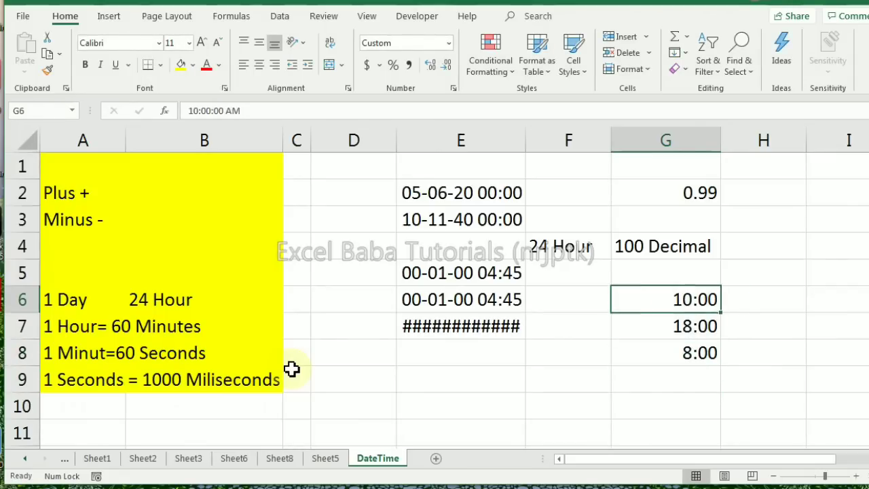
pyautogui.press('Right')
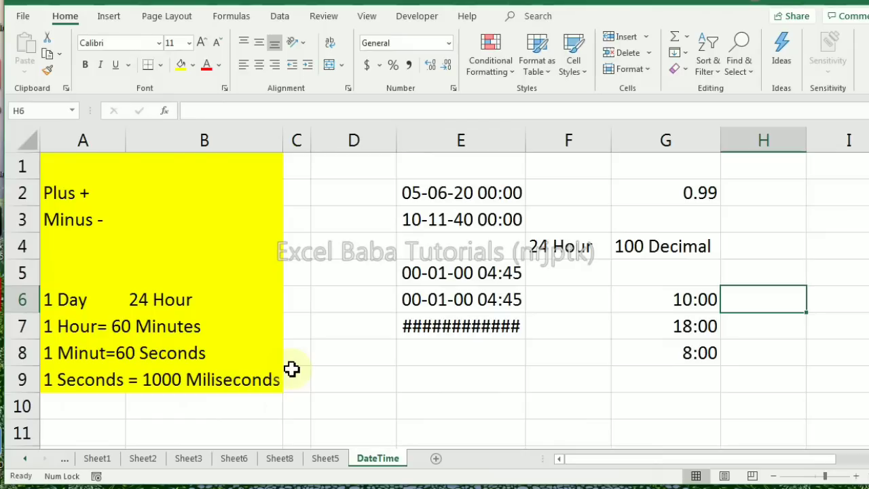
pyautogui.write('10: PM')
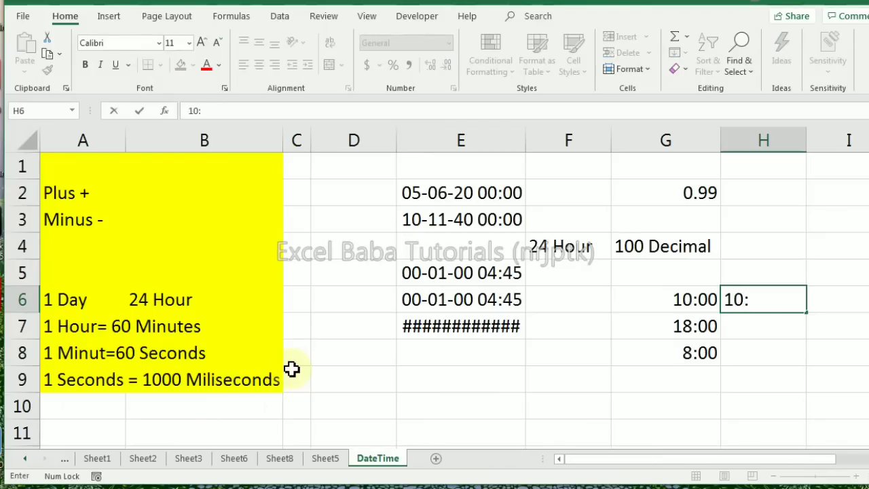
pyautogui.press('BackSpace')
pyautogui.press('BackSpace')
pyautogui.press('BackSpace')
pyautogui.write('00 Pm')
pyautogui.press('Return')
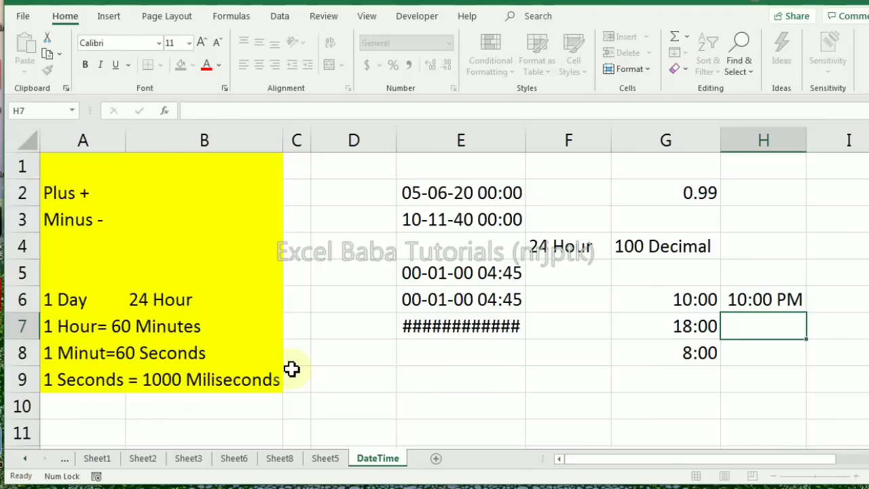
# Enter the same start time in 24-hour form, 22:00, in cell I6
pyautogui.press('Up')
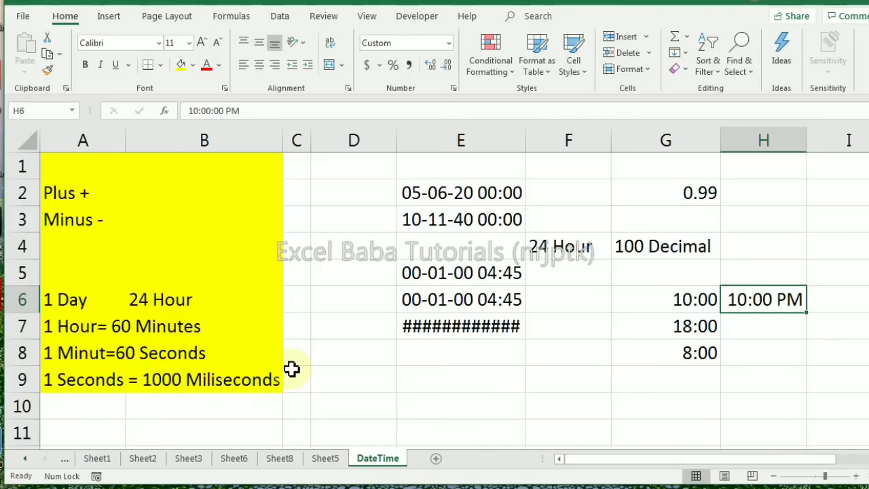
pyautogui.press('Down')
pyautogui.press('Up')
pyautogui.press('Right')
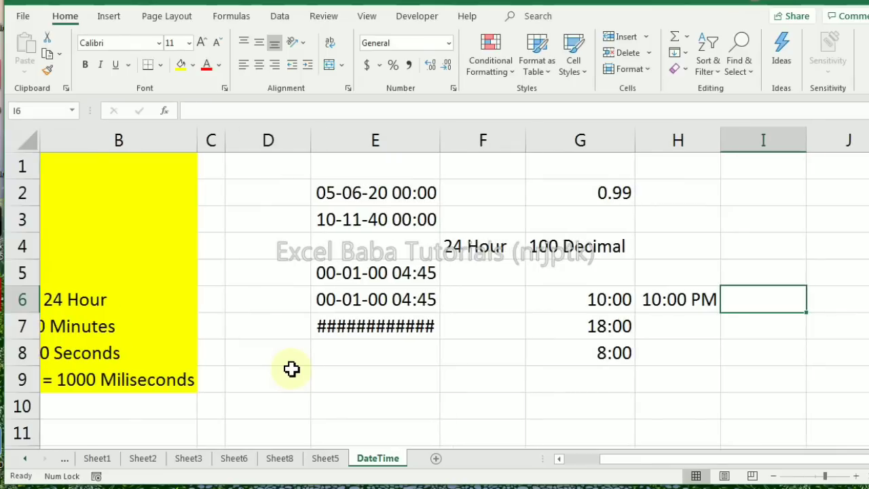
pyautogui.write('22:00')
pyautogui.press('Return')
# Enter the end time as 6:00 AM in cell H7 and as 6:00 in cell I7
pyautogui.press('Left')
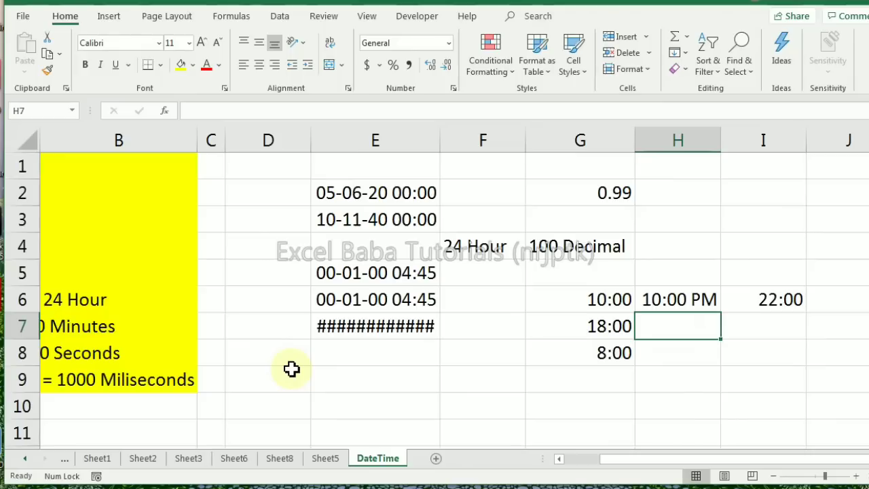
pyautogui.write('6:00 am')
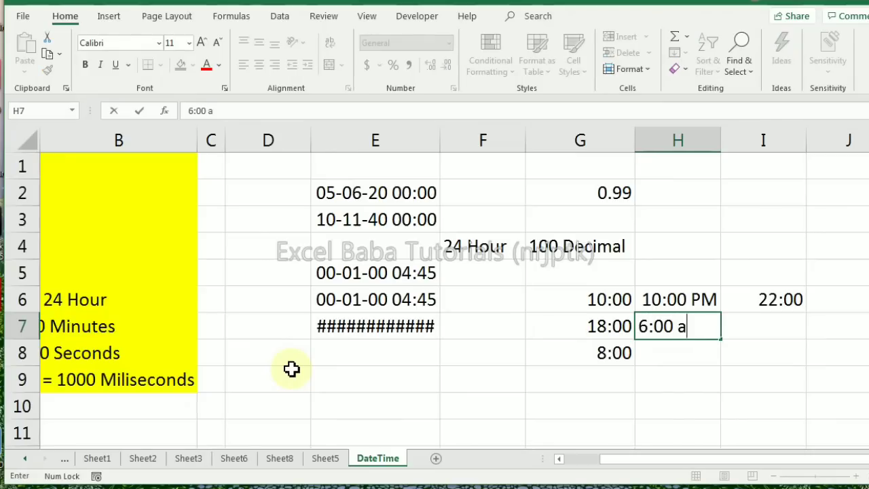
pyautogui.press('Tab')
pyautogui.write('6:00')
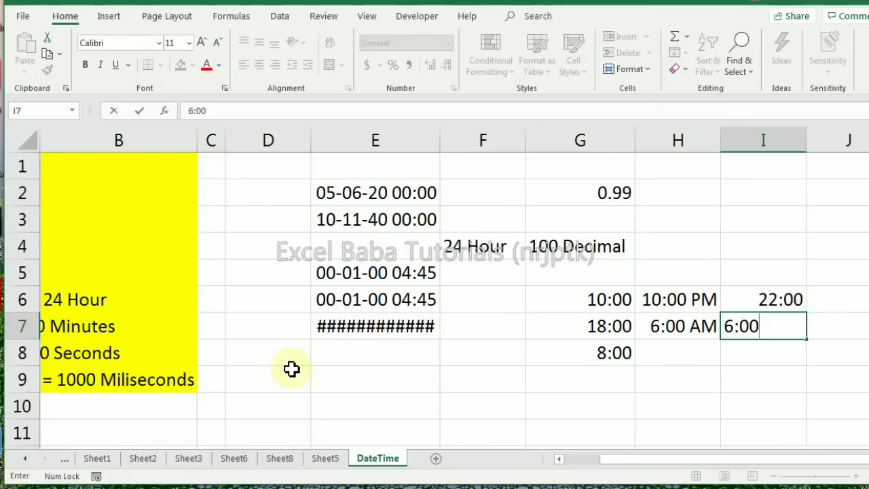
pyautogui.press('Return')
# Enter the formula =H7-H6 in cell H8 and copy it to cell I8
pyautogui.write('=')
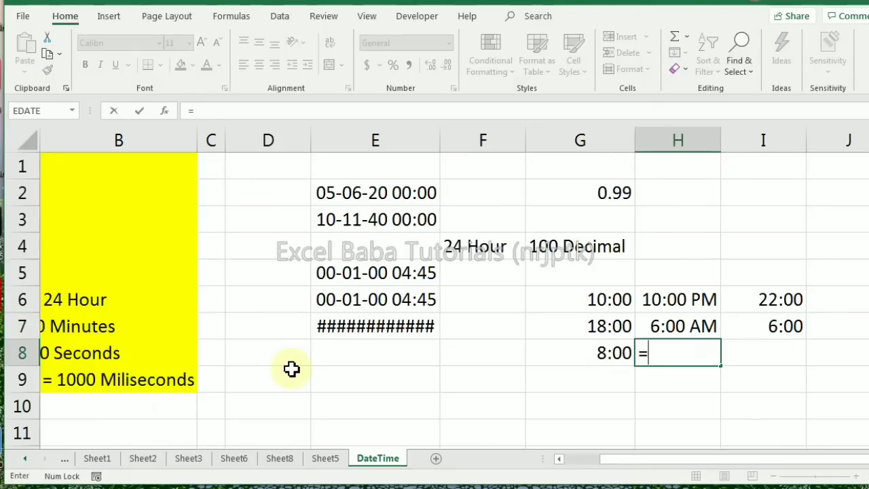
pyautogui.write('H7-H6')
pyautogui.press('Return')
pyautogui.press('Up')
pyautogui.hotkey('ctrl', 'c')
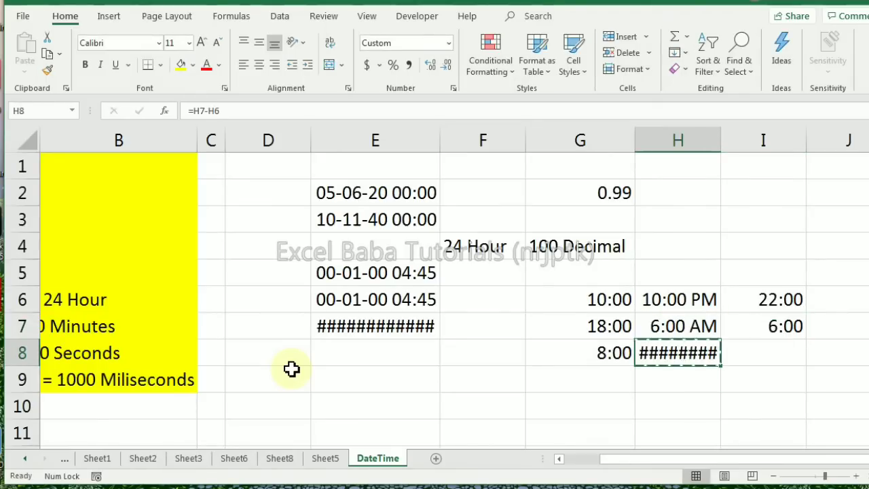
pyautogui.press('Right')
pyautogui.hotkey('ctrl', 'v')
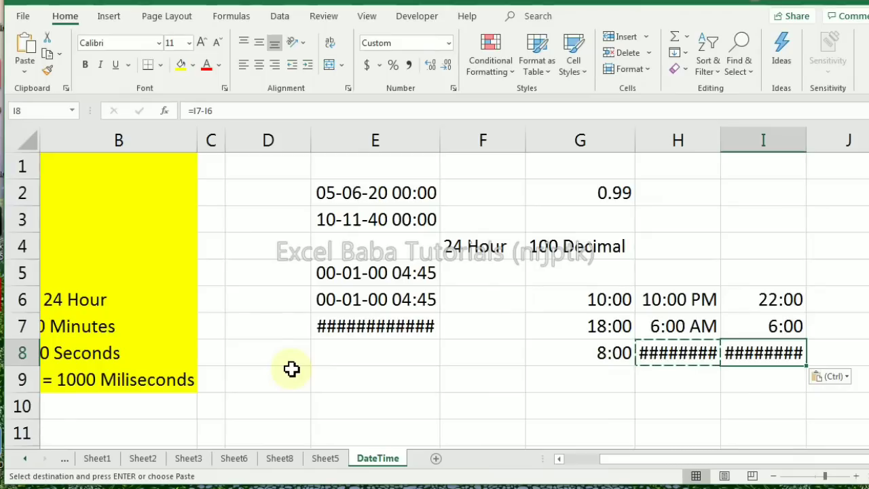
# Replace the formula in cell H8 with =H6-H7 to subtract the end time from the start time
pyautogui.press('Left')
pyautogui.press('Up')
pyautogui.press('Up')
pyautogui.press('Down')
pyautogui.press('Down')
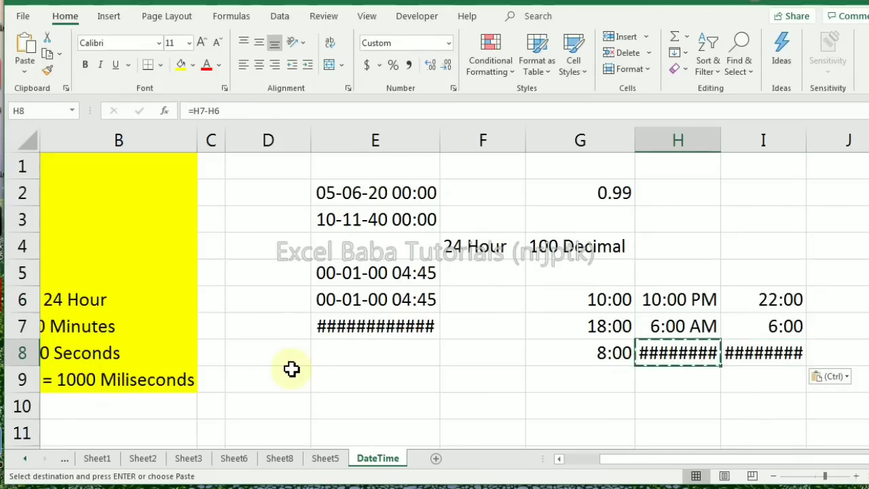
pyautogui.press('Escape')
pyautogui.write('=')
pyautogui.press('Up')
pyautogui.press('Up')
pyautogui.write('-')
pyautogui.press('Up')
pyautogui.press('Return')
pyautogui.press('Up')
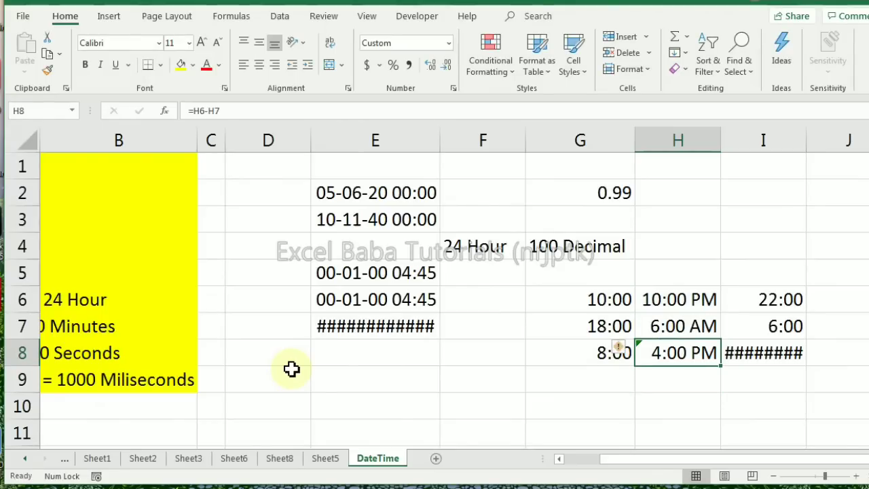
# Replace the formula in cell I8 with =I6-I7
pyautogui.press('Right')
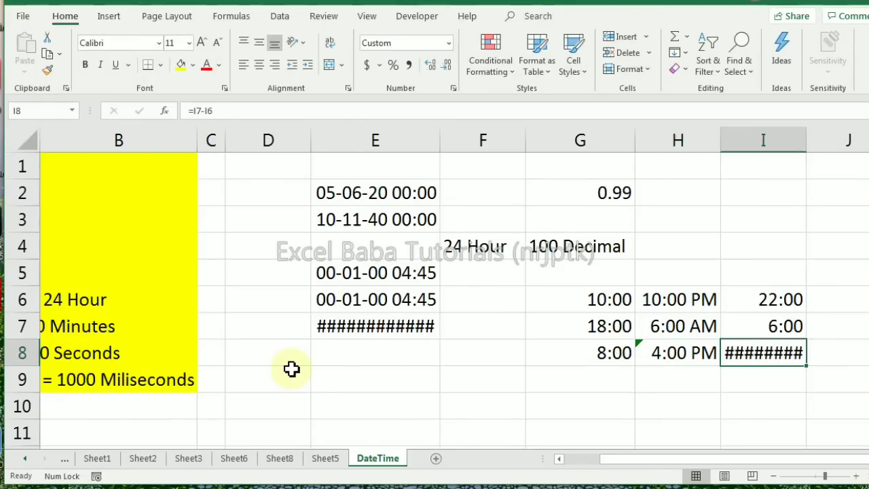
pyautogui.write('=')
pyautogui.press('Up')
pyautogui.press('Up')
pyautogui.write('-')
pyautogui.press('Up')
pyautogui.press('Return')
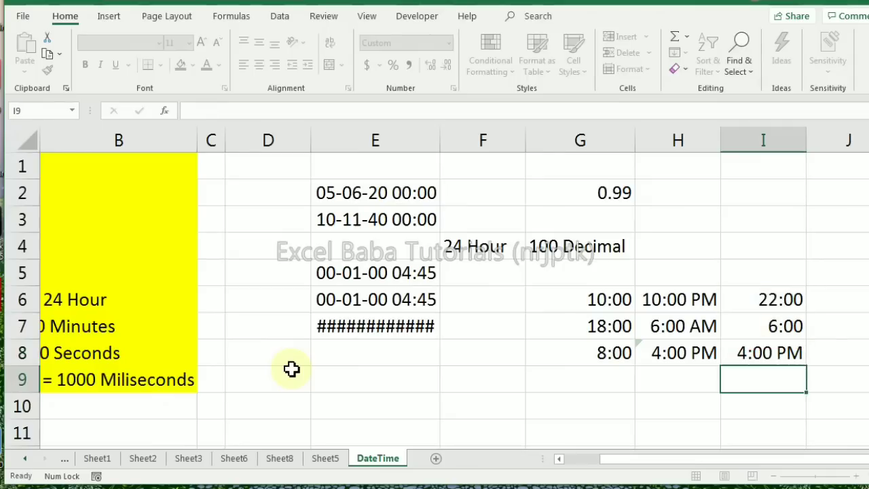
pyautogui.press('Up')
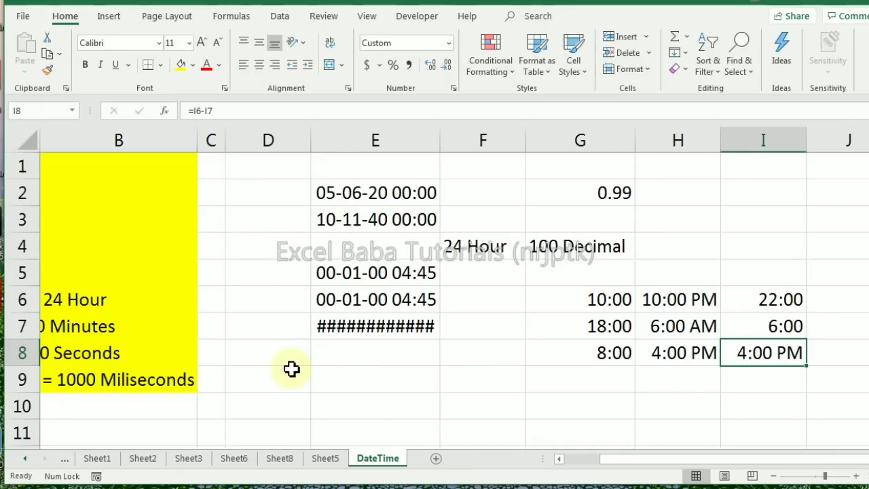
pyautogui.moveTo(692, 352); pyautogui.dragTo(757, 353)
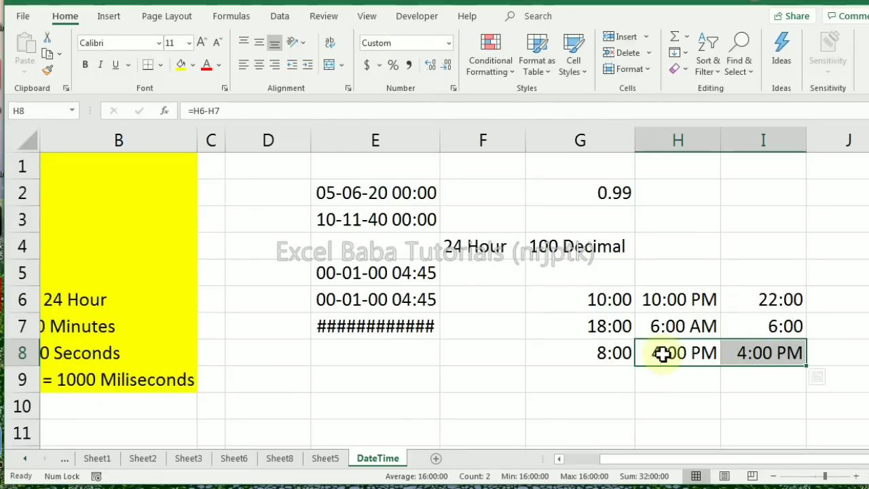
pyautogui.click(757, 354)
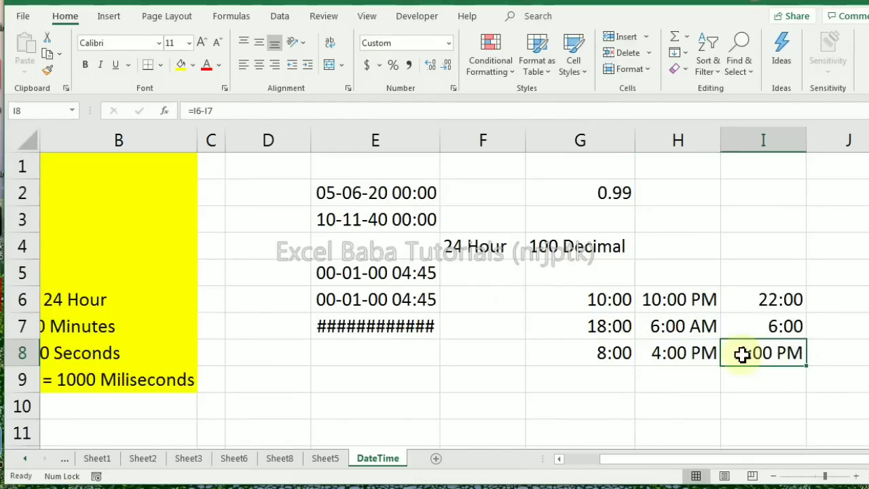
# Change the start time in cell G6 to 22:00 and the end time in cell G7 to 6:00
pyautogui.click(605, 300)
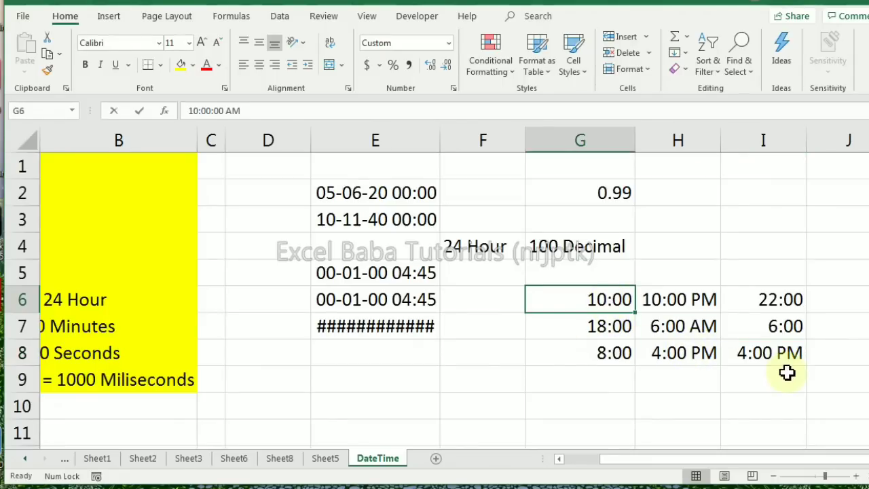
pyautogui.write('22:00')
pyautogui.press('Return')
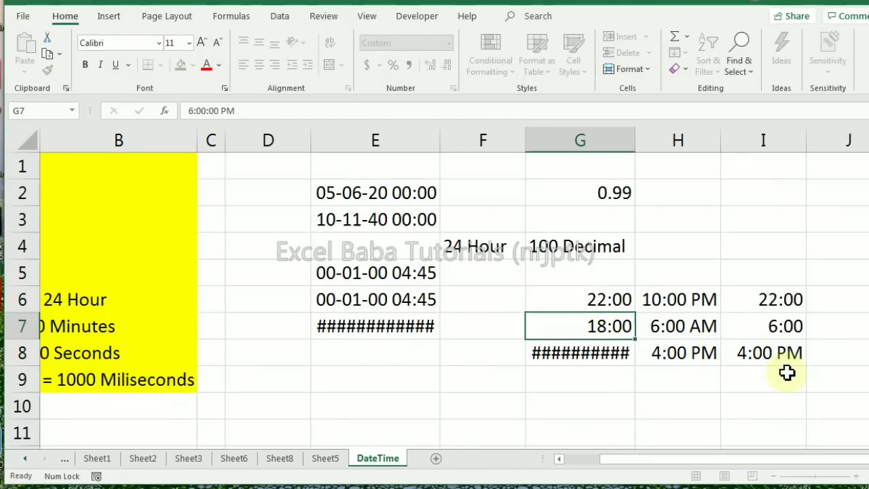
pyautogui.write('6:00')
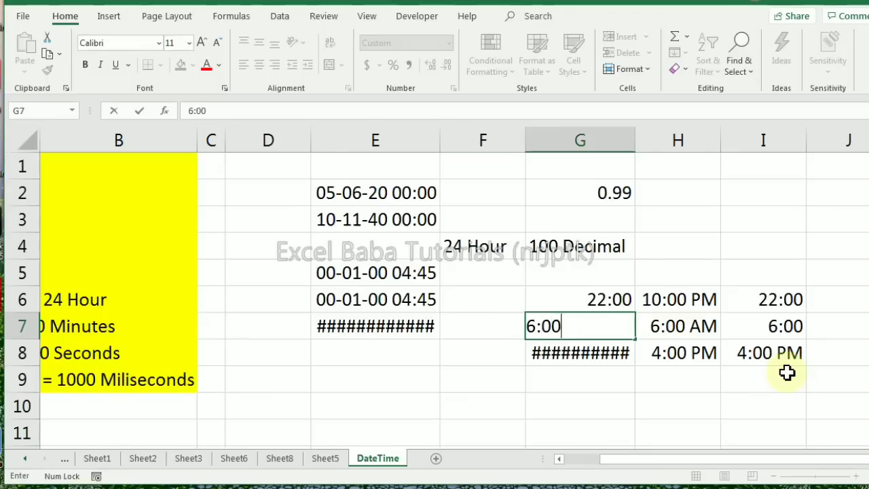
pyautogui.press('Return')
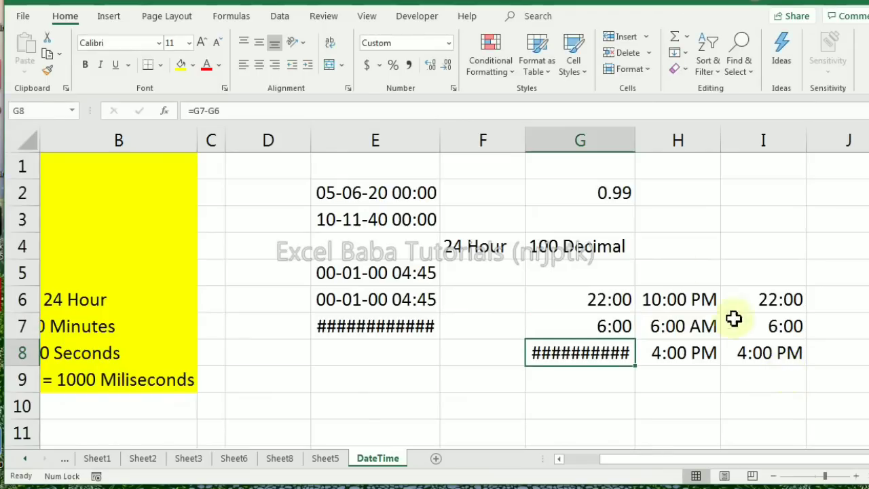
# Widen column G slightly and replace the formula in cell G8 with =G6-G7
pyautogui.moveTo(638, 145); pyautogui.dragTo(639, 140)
pyautogui.write('=')
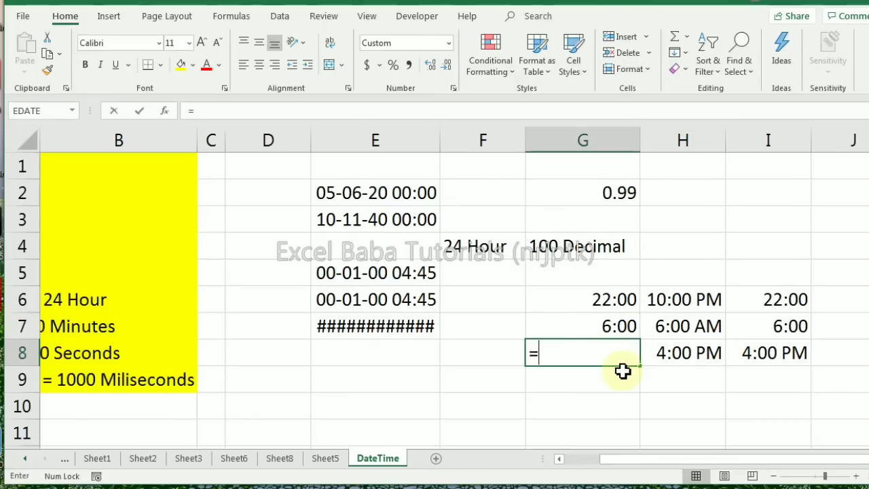
pyautogui.press('Up')
pyautogui.press('Up')
pyautogui.write('-')
pyautogui.press('Up')
pyautogui.press('Return')
pyautogui.press('Up')
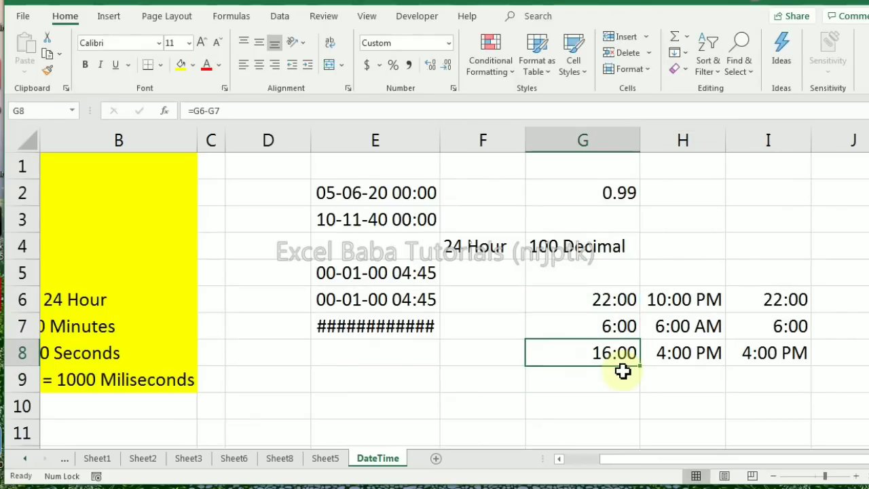
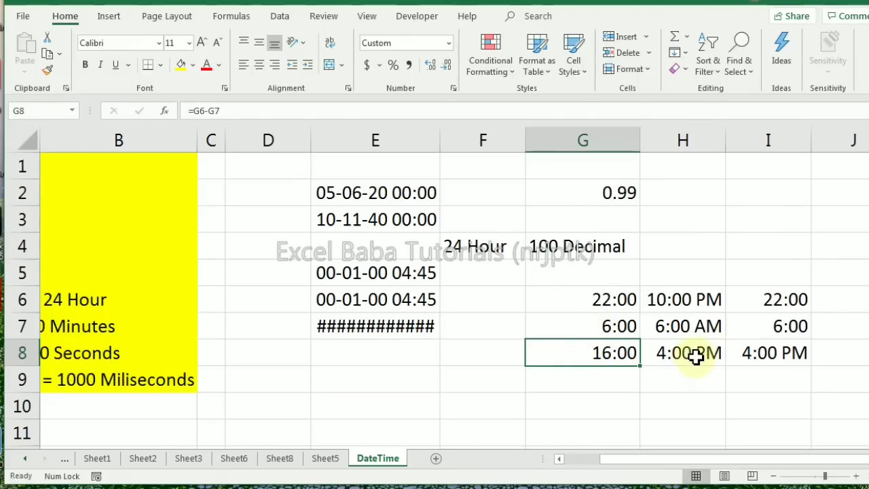
# Inspect the number format of cell H8, the start time in G6 and the difference formula in G8
pyautogui.click(682, 356)
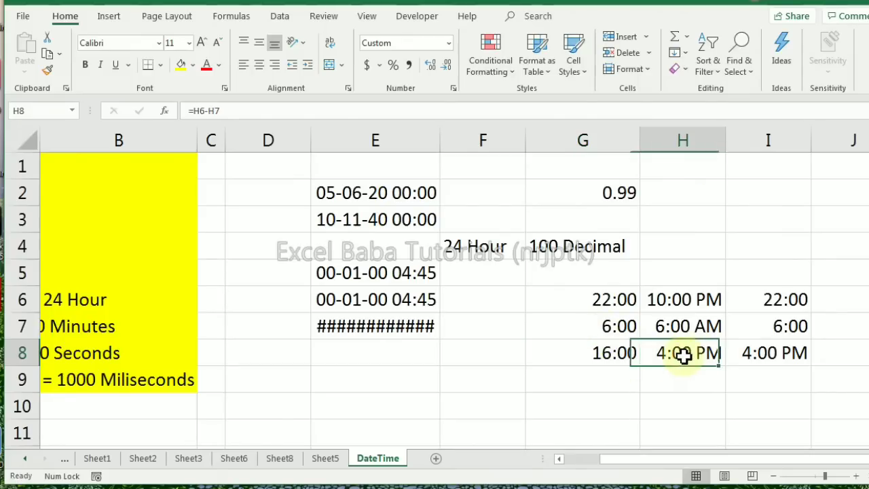
pyautogui.hotkey('ctrl', '1')
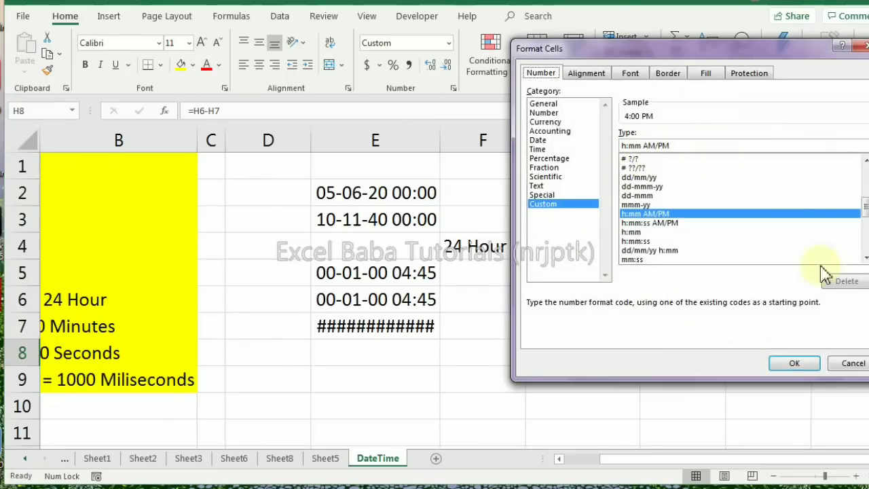
pyautogui.click(845, 363)
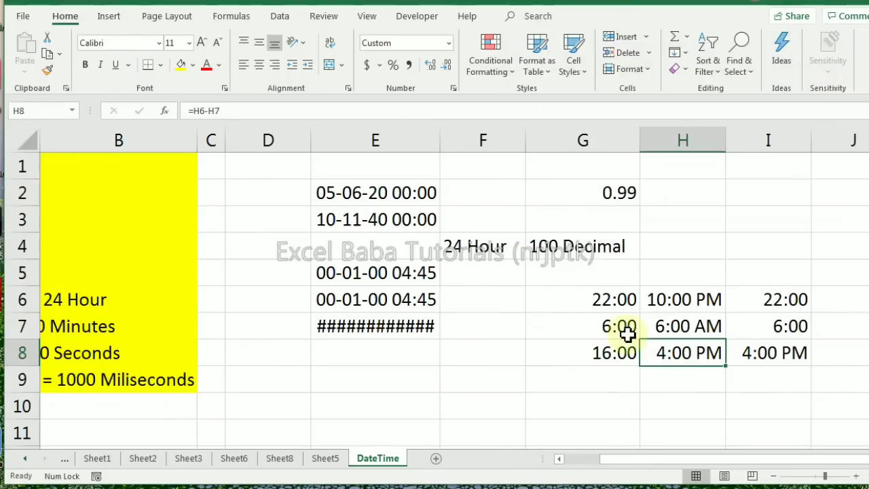
pyautogui.click(601, 300)
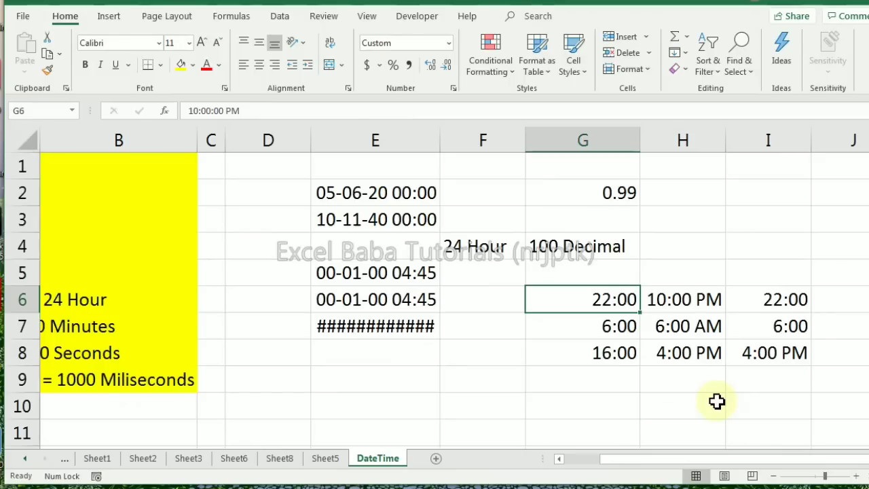
pyautogui.click(617, 354)
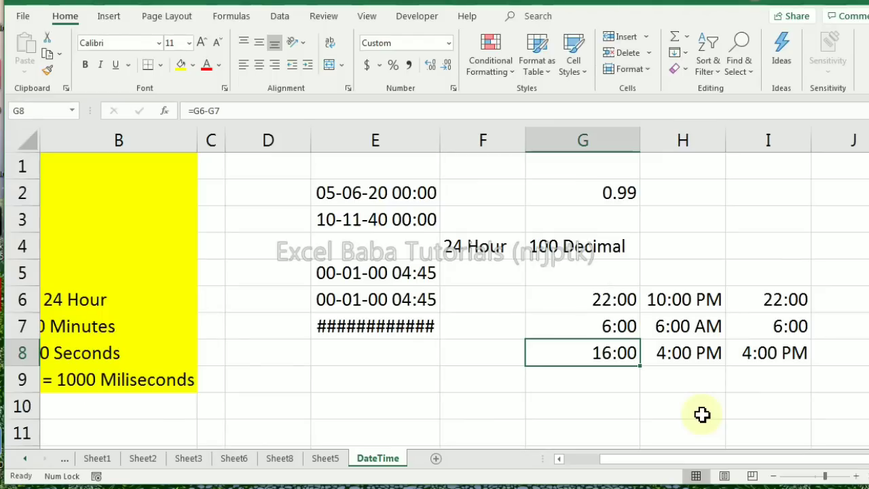
pyautogui.press('Up')
pyautogui.press('Up')
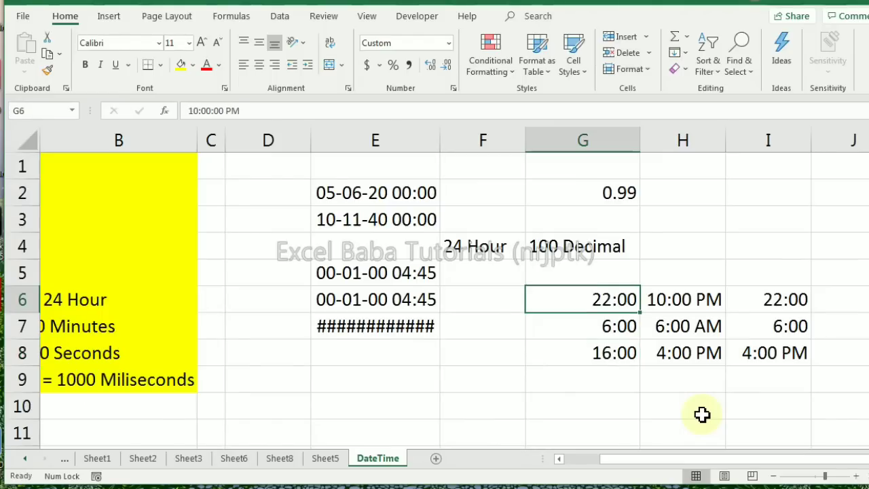
pyautogui.press('F2')
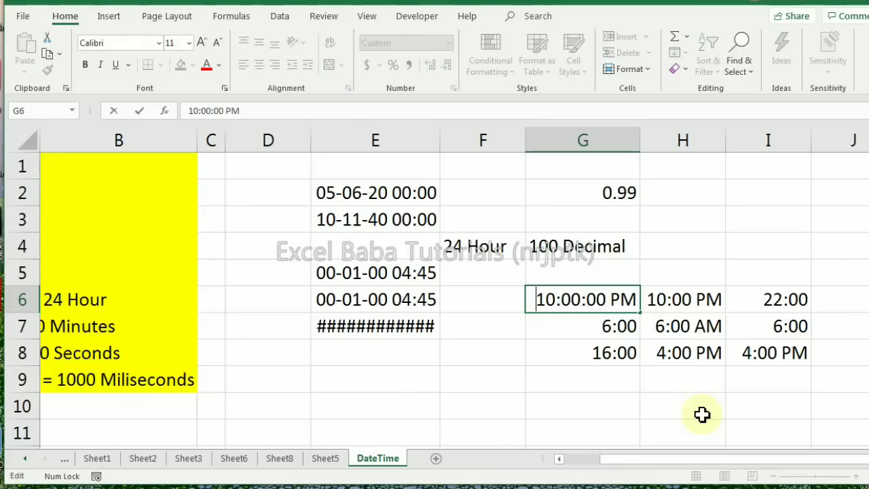
pyautogui.write('5')
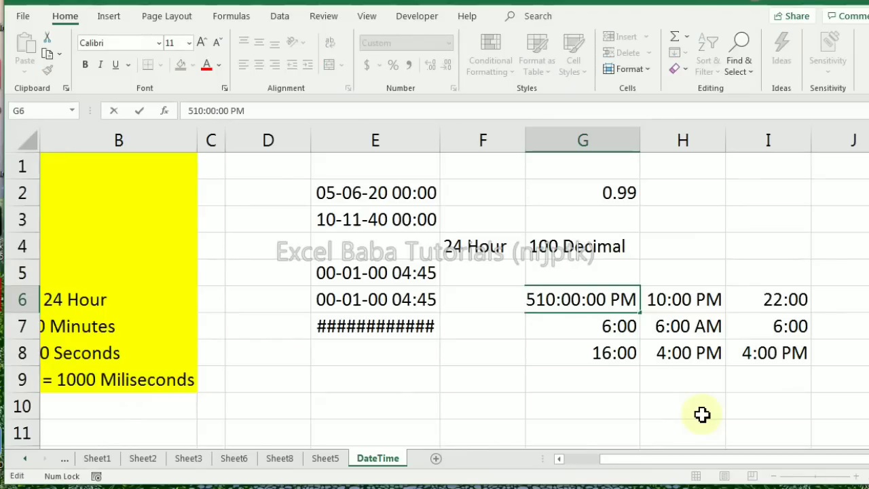
pyautogui.press('Escape')
# Enter the start date and time 5 Jun 2020 22:00 in cell F6
pyautogui.press('Left')
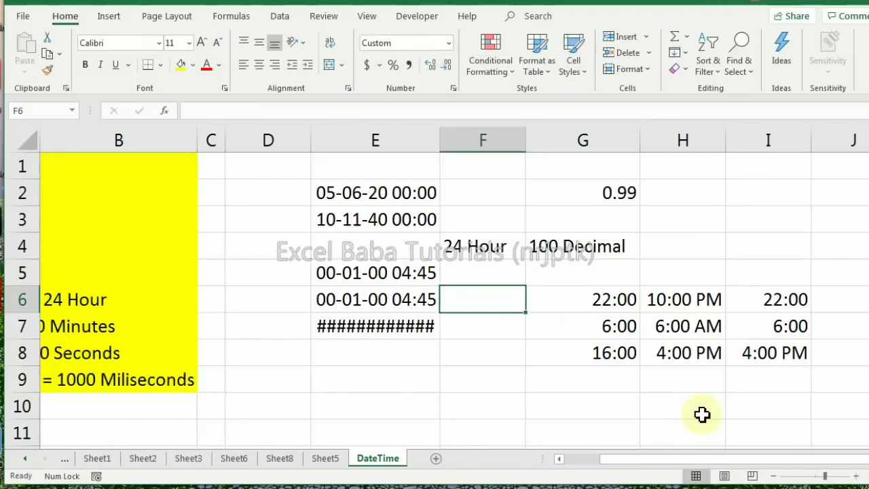
pyautogui.write('5 Jun 2020')
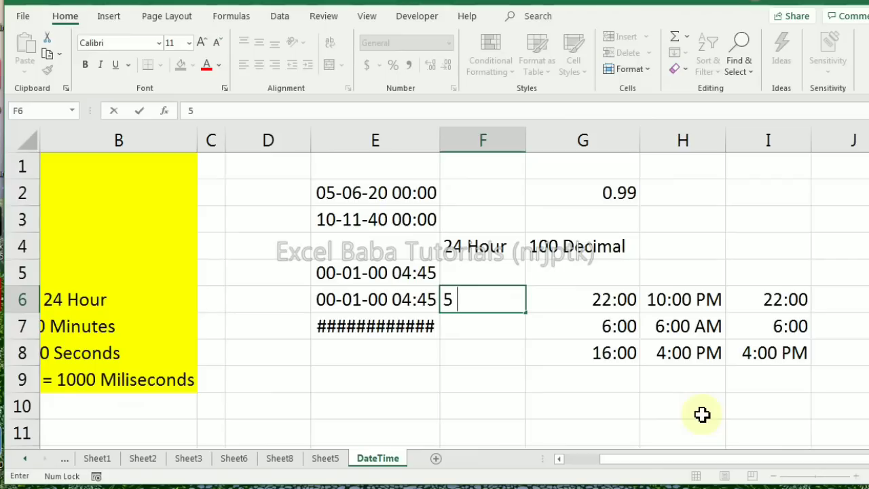
pyautogui.write(' 22:000')
pyautogui.press('BackSpace')
pyautogui.press('Return')
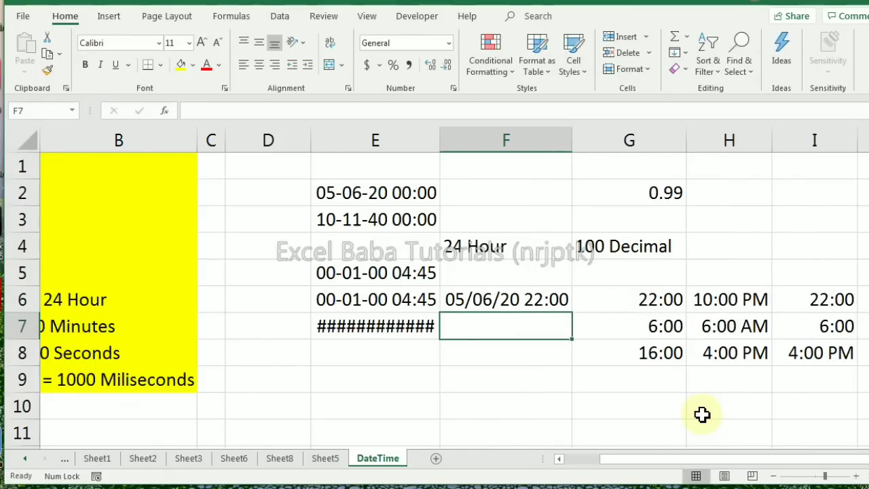
# Enter the end date and time 6/6/20 6:00 in cell F7
pyautogui.write('6')
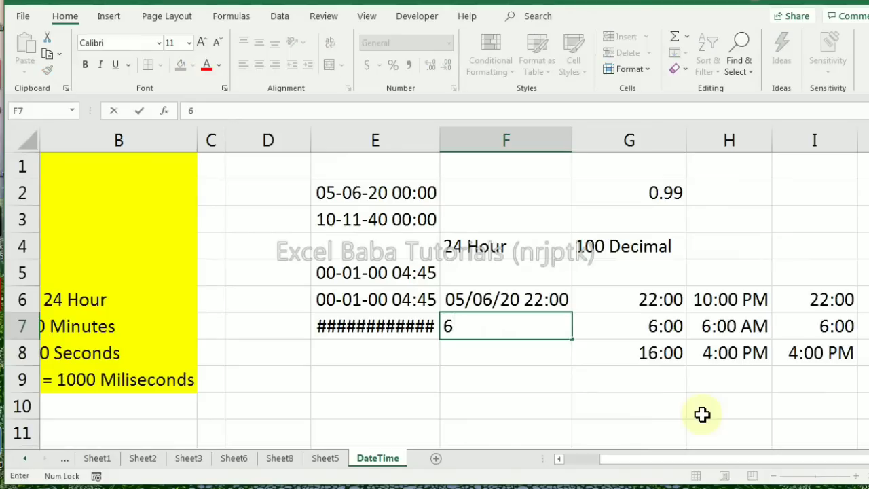
pyautogui.write('/6/20 ')
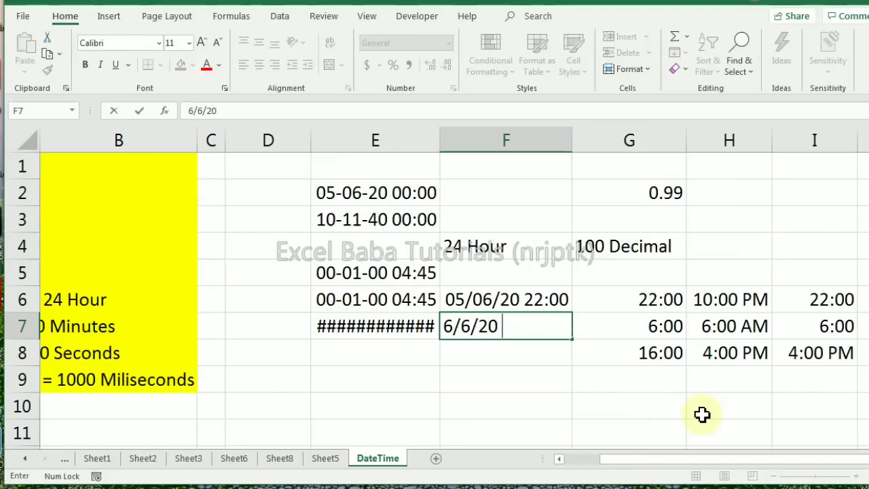
pyautogui.write('6:00')
pyautogui.press('Return')
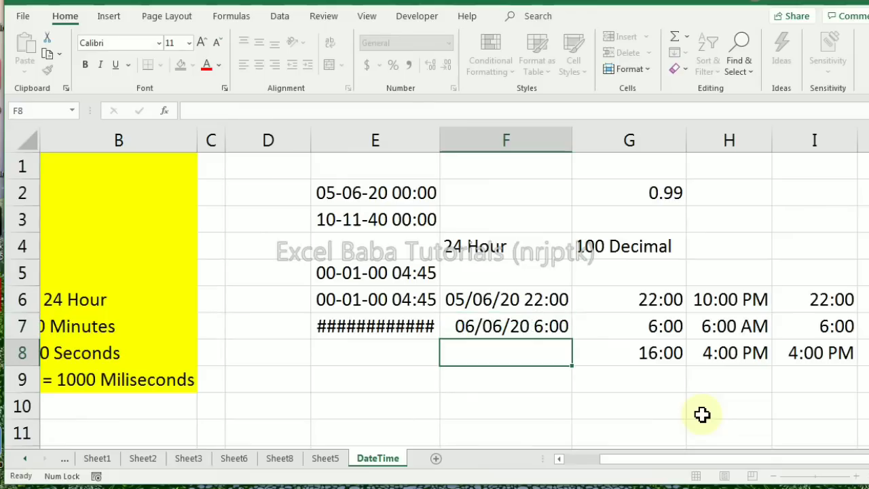
pyautogui.write('=')
pyautogui.press('Up')
pyautogui.press('Up')
pyautogui.write('-')
pyautogui.press('Up')
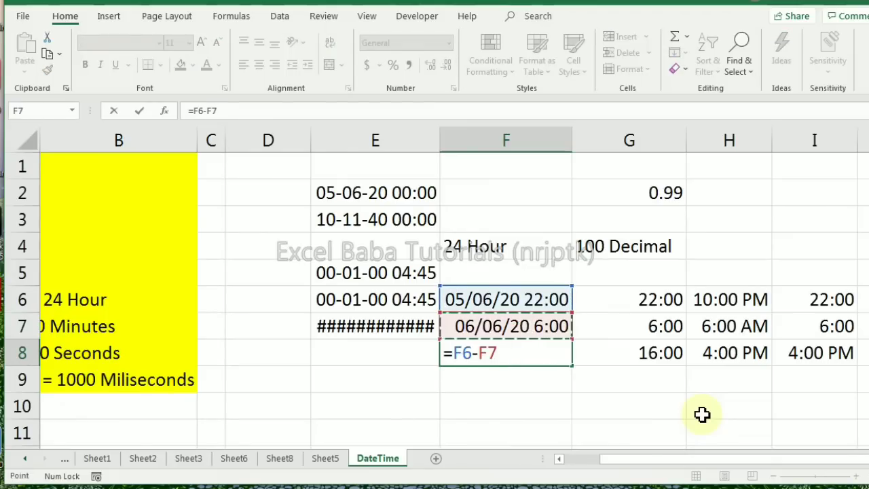
pyautogui.press('Escape')
# Enter the formula =+F7-F6 in cell F8 to subtract the start date and time from the end
pyautogui.write('+')
pyautogui.press('Up')
pyautogui.write('-')
pyautogui.press('Up')
# Apply the Time number format to cells F6:F8
pyautogui.press('Up')
pyautogui.press('Return')
pyautogui.press('Up')
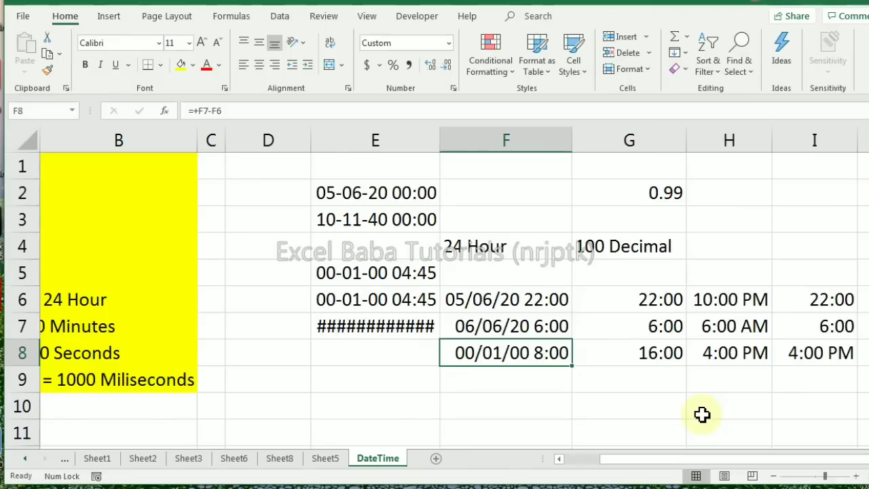
pyautogui.hotkey('shift', 'Up')
pyautogui.hotkey('shift', 'Up')
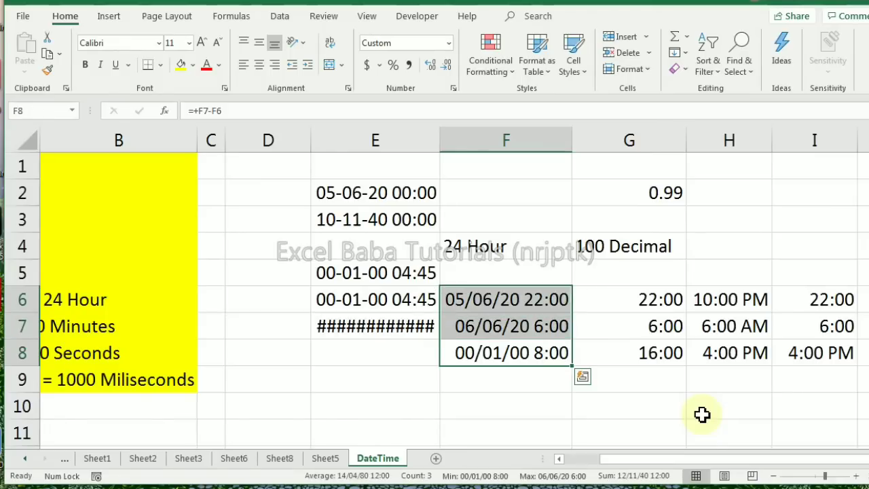
pyautogui.click(448, 45)
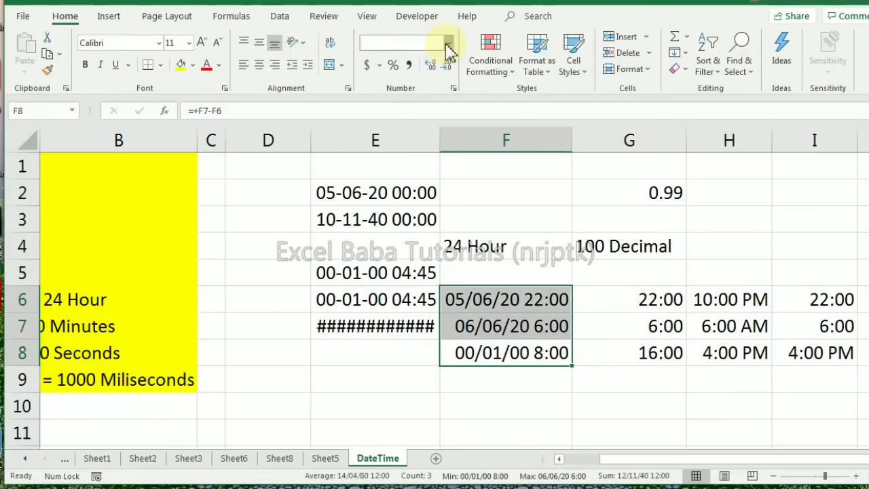
pyautogui.click(420, 268)
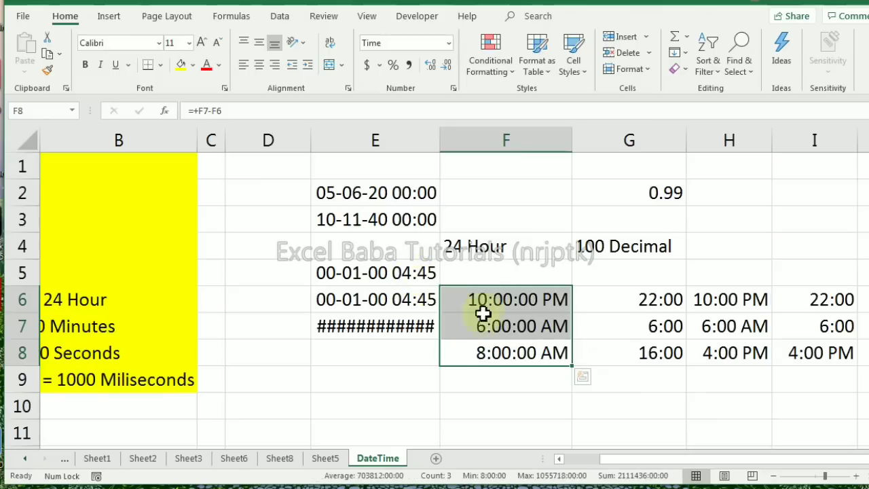
# Inspect the stored date and time in cell F6 and the formula in F8
pyautogui.click(514, 304)
pyautogui.click(522, 358)
pyautogui.click(540, 304)
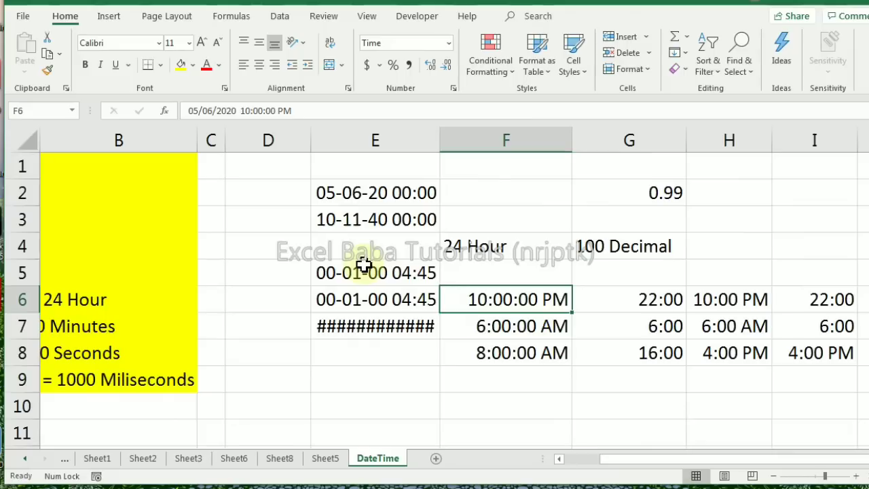
# Replace the formula in cell G8 with =G7-G6 to subtract the start time from the end time
pyautogui.click(660, 349)
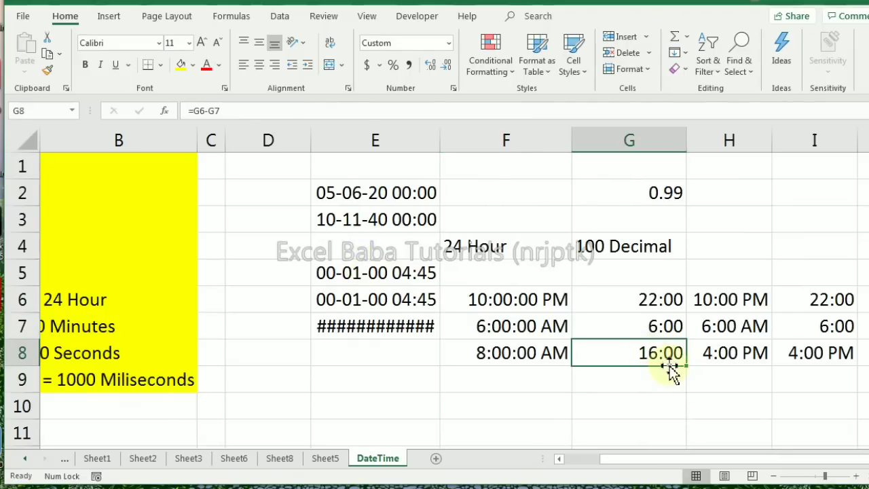
pyautogui.write('=')
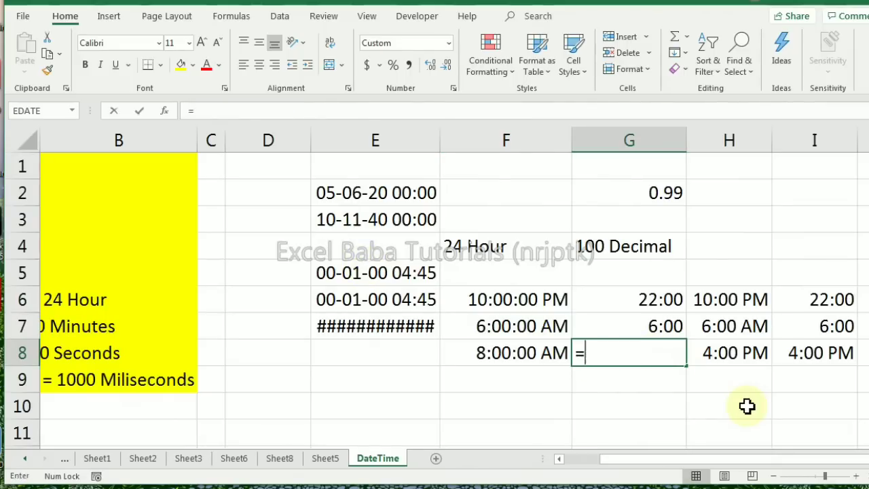
pyautogui.press('Up')
pyautogui.write('-')
pyautogui.press('Up')
pyautogui.press('Up')
pyautogui.press('Return')
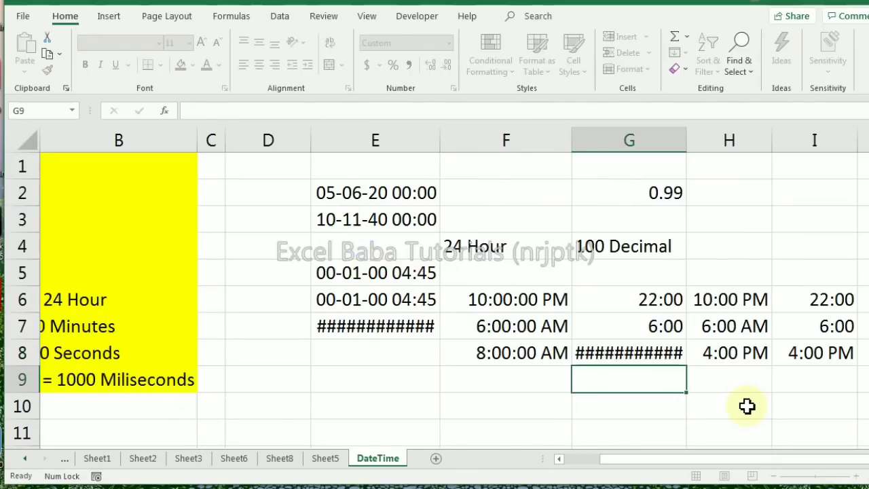
# Wrap the subtraction in cell G8 in the MOD function with divisor 1, giving =MOD(G7-G6,1)
pyautogui.press('Up')
pyautogui.press('F2')
pyautogui.press('Home')
pyautogui.press('Right')
pyautogui.write('mo')
pyautogui.press('Tab')
pyautogui.press('End')
pyautogui.write(',1')
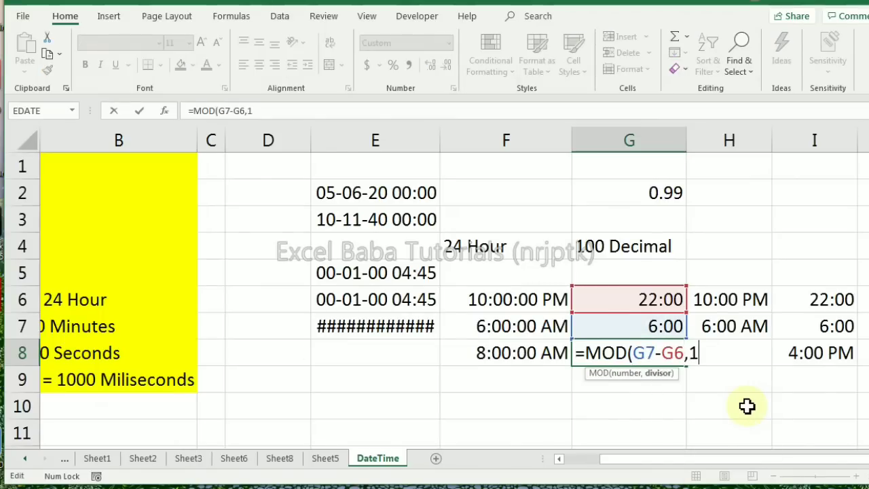
pyautogui.write(')')
pyautogui.press('Return')
pyautogui.press('Up')
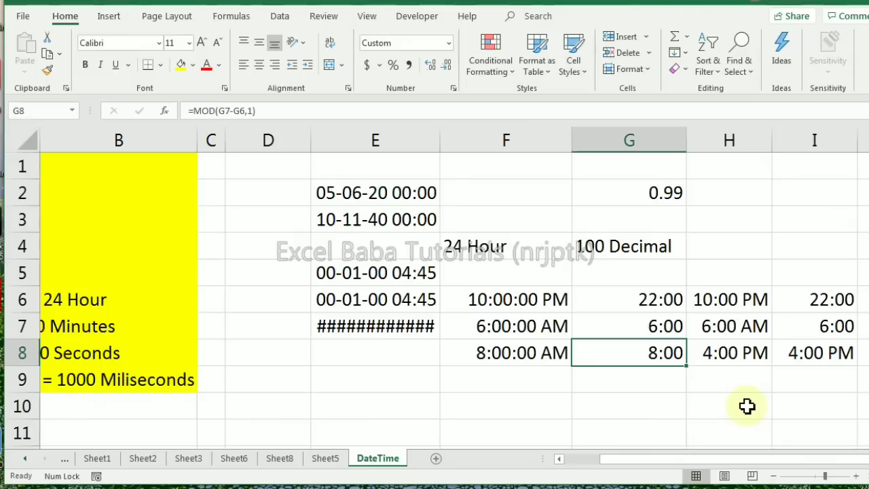
# Compare the date-and-time calculation in F6:F8 with the time-only MOD calculation in column G
pyautogui.press('Left')
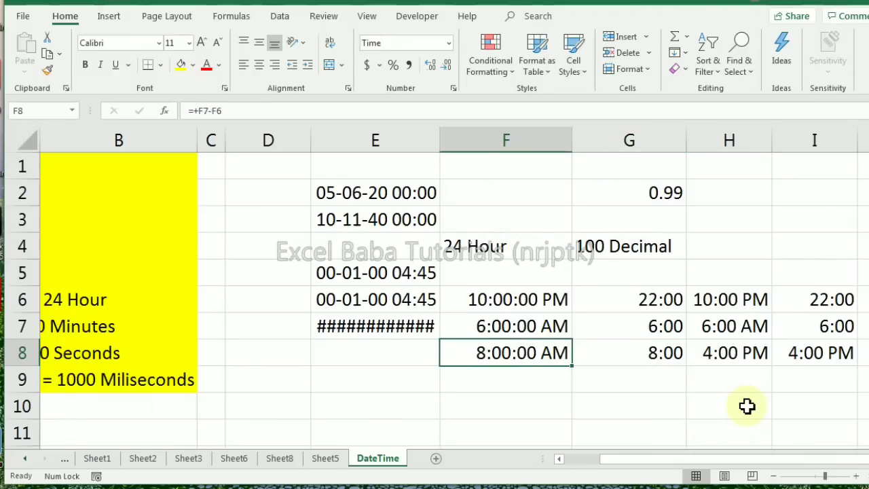
pyautogui.click(496, 303)
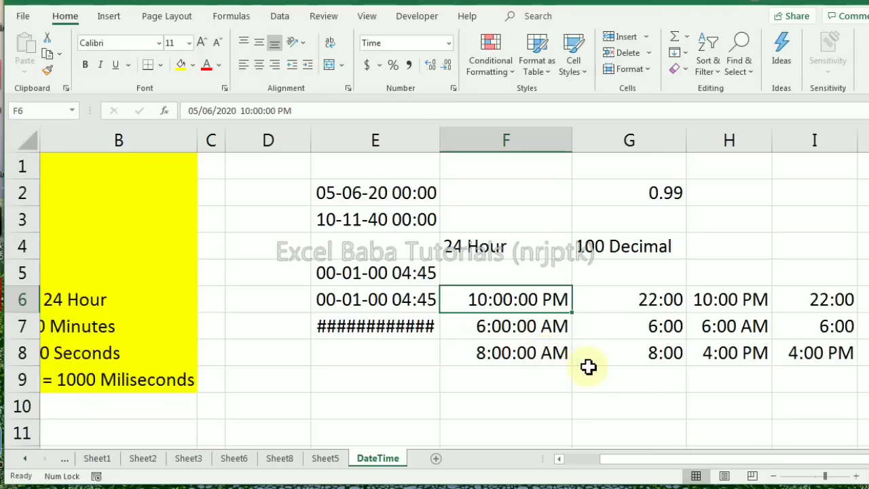
pyautogui.moveTo(493, 299); pyautogui.dragTo(532, 353)
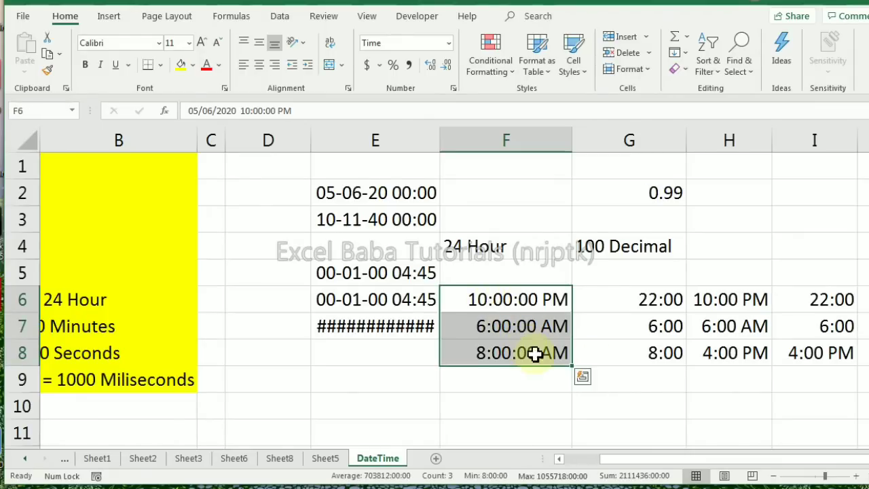
pyautogui.click(646, 380)
pyautogui.click(626, 299)
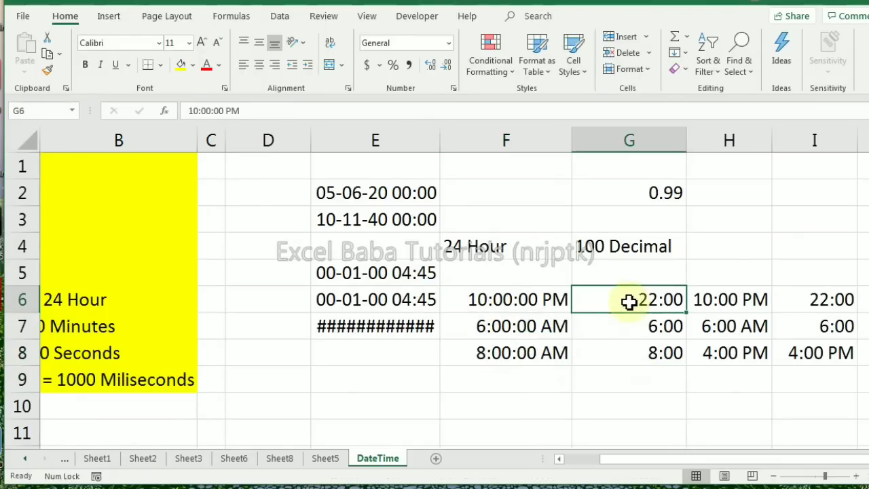
pyautogui.click(638, 353)
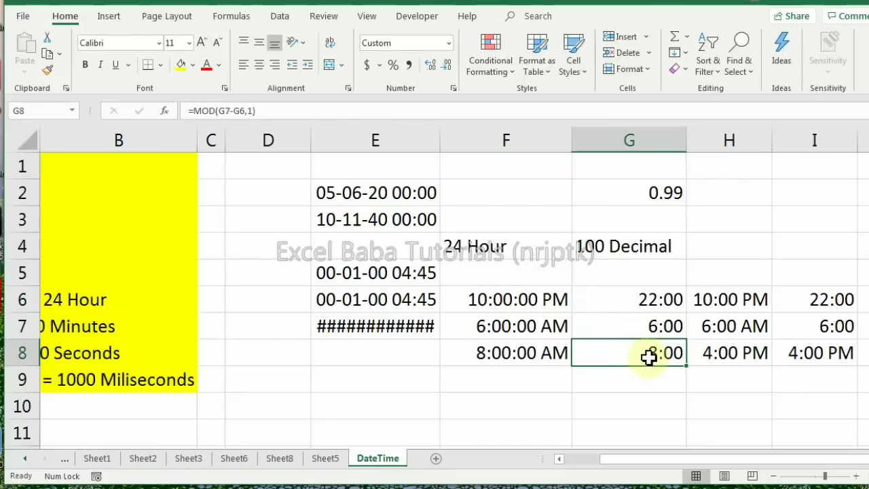
# Change the start time in cell G6 to 10:00 and the end time in cell G7 to 18:00
pyautogui.click(640, 299)
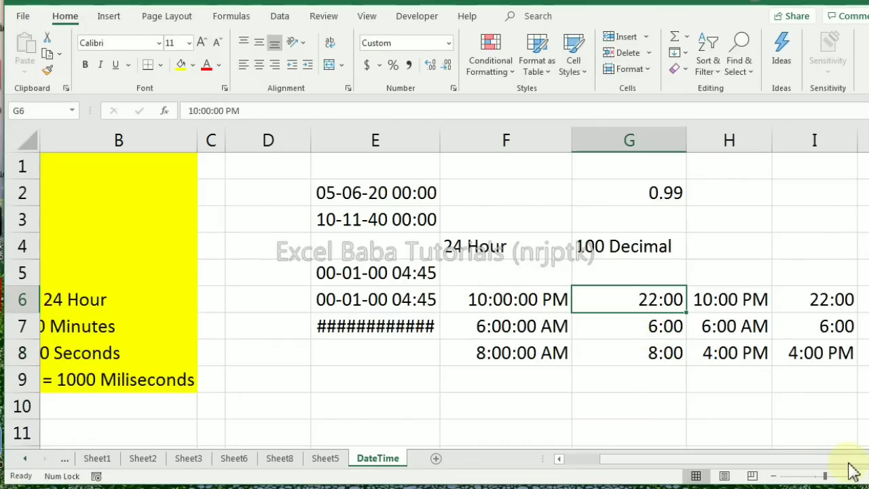
pyautogui.write('10::')
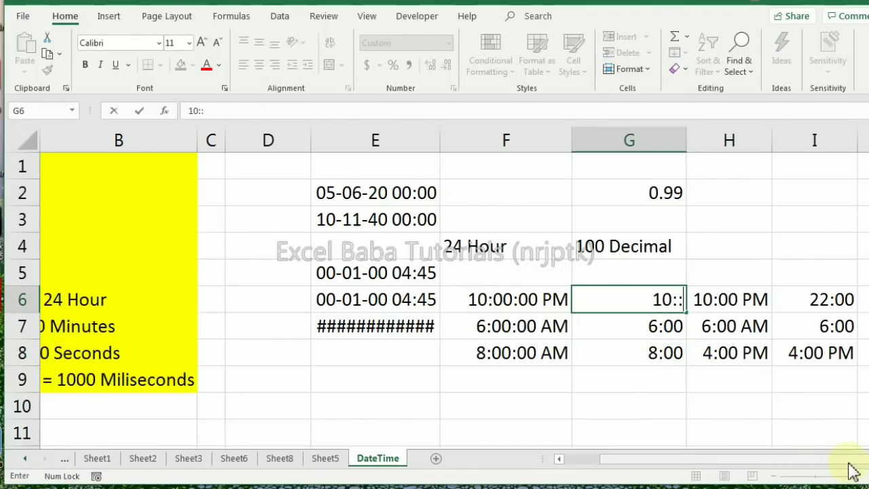
pyautogui.press('Return')
pyautogui.press('Up')
pyautogui.press('F2')
pyautogui.press('BackSpace')
pyautogui.write('00')
pyautogui.press('Return')
pyautogui.write('18:00')
pyautogui.press('Return')
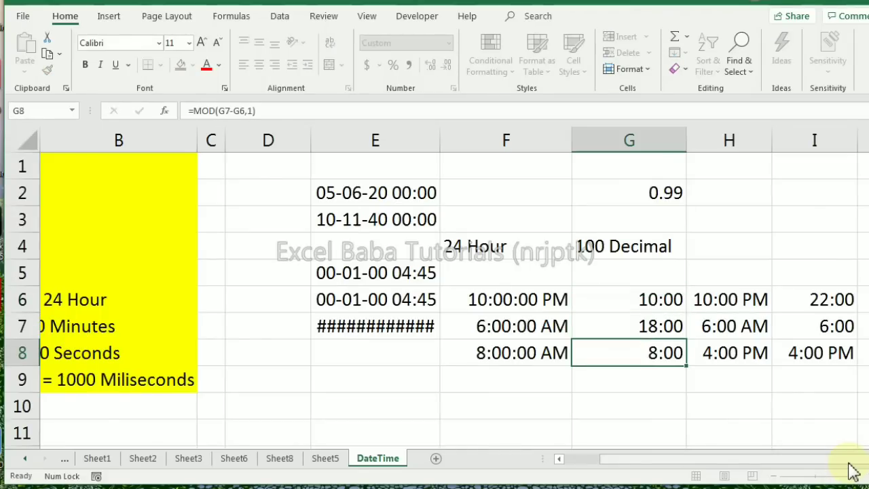
# Change the start time in cell G6 to 22:00 and the end time in cell G7 to 7:00
pyautogui.press('Up')
pyautogui.press('Up')
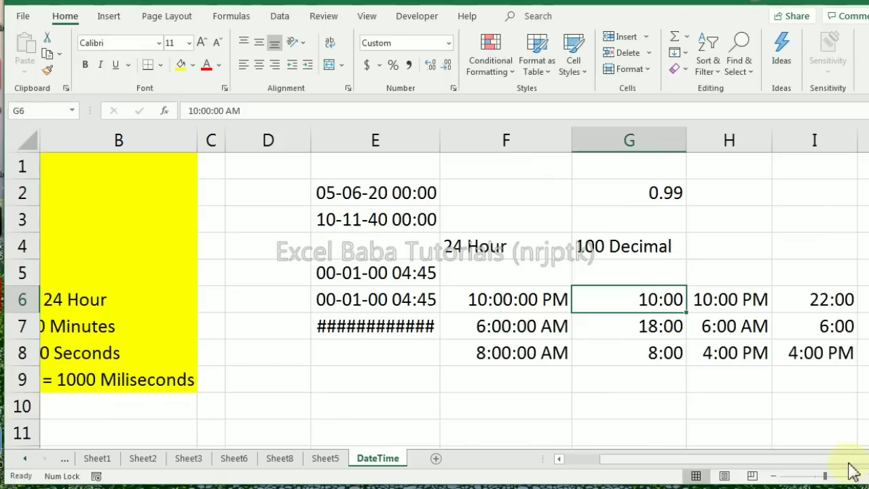
pyautogui.write('1')
pyautogui.press('Escape')
pyautogui.write('22:00')
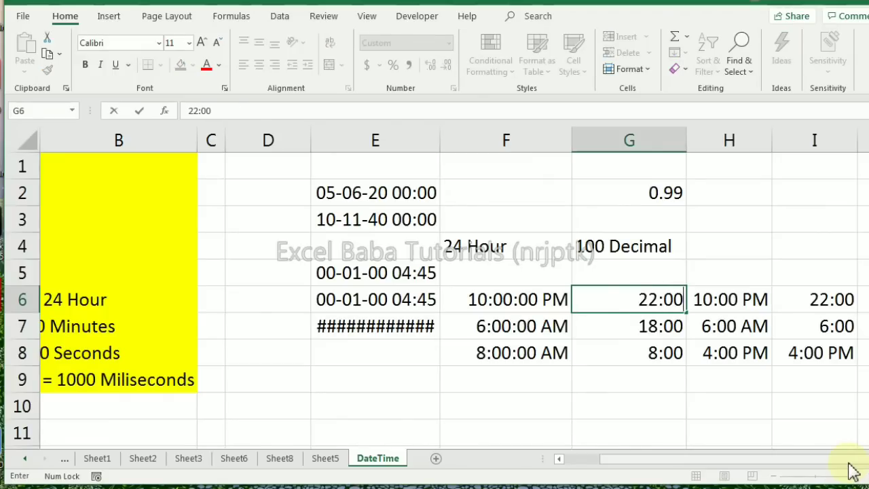
pyautogui.press('Return')
pyautogui.write('7:00')
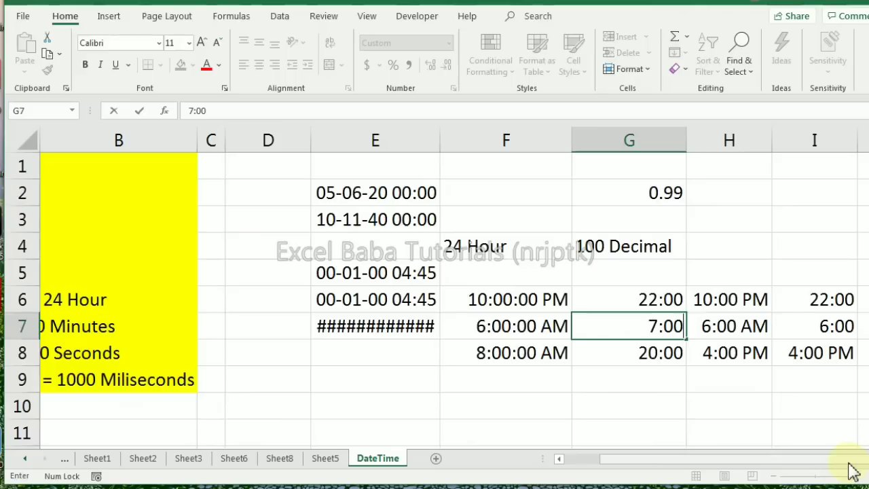
pyautogui.press('Return')
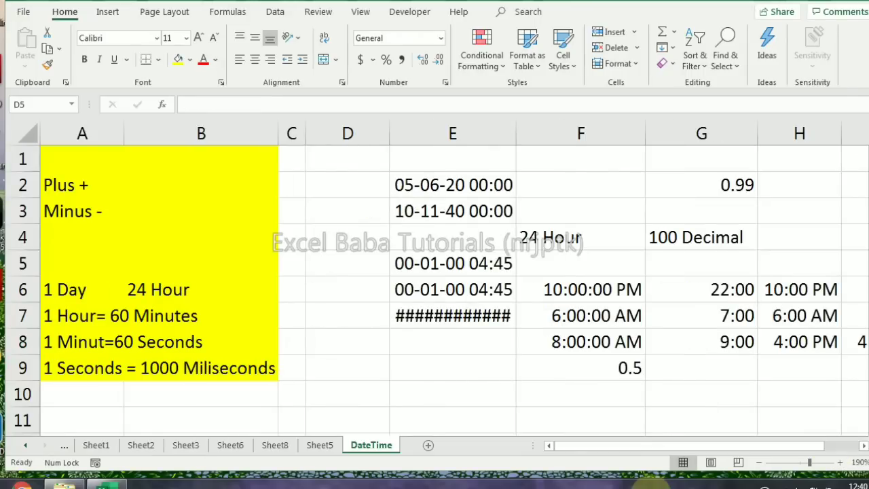
# Enter 500 in cell D5 and 10% in cell D6
pyautogui.click(333, 265)
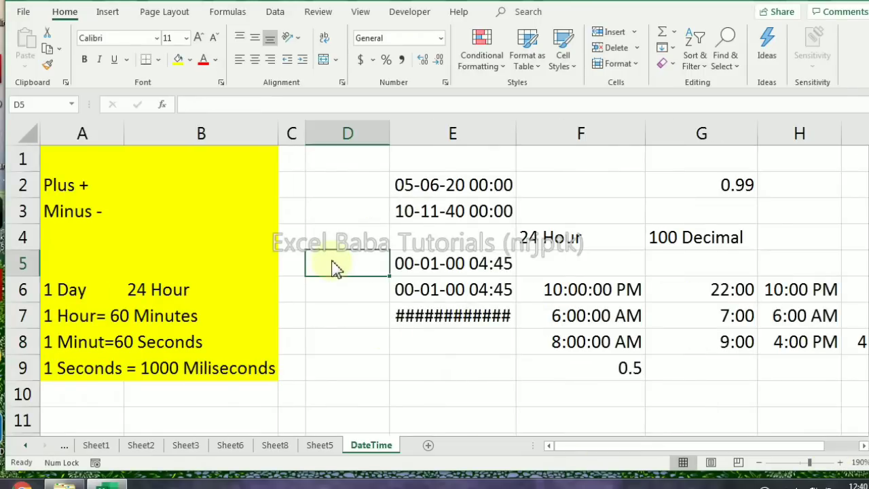
pyautogui.write('500')
pyautogui.press('Return')
pyautogui.write('10')
pyautogui.press('Return')
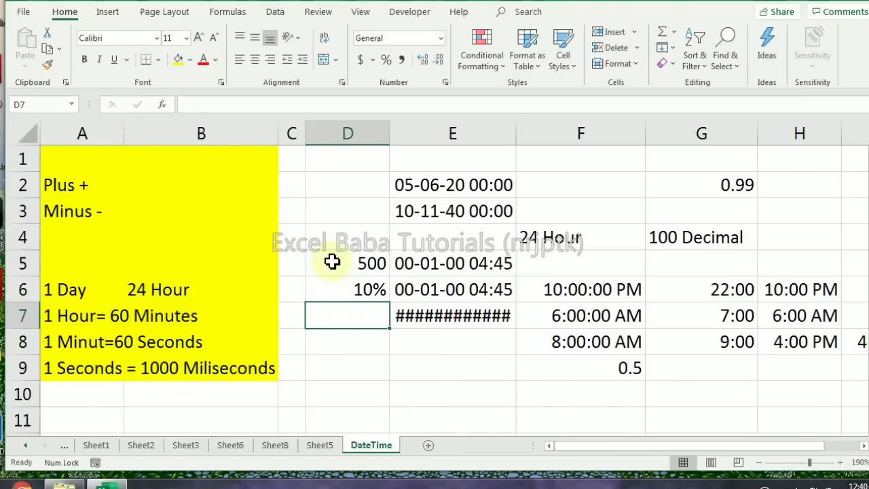
# Display the value in cell D6 in General number format and restore its percentage format
pyautogui.click(345, 288)
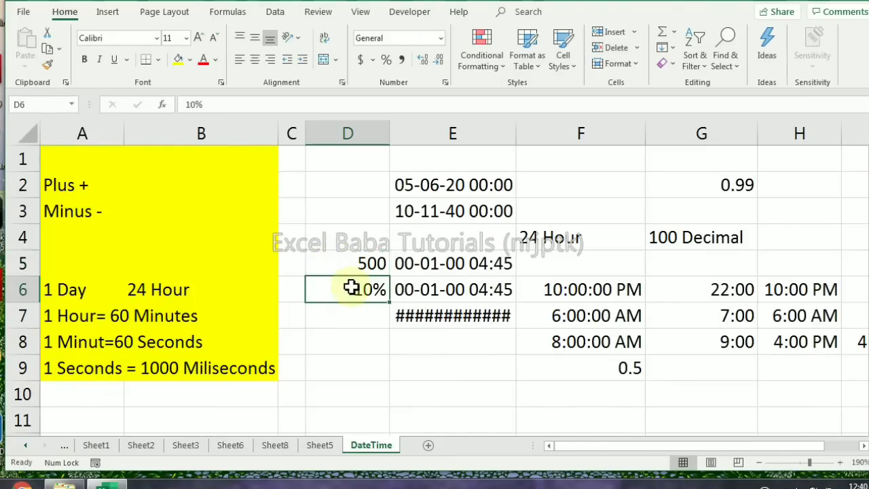
pyautogui.click(441, 38)
pyautogui.click(407, 66)
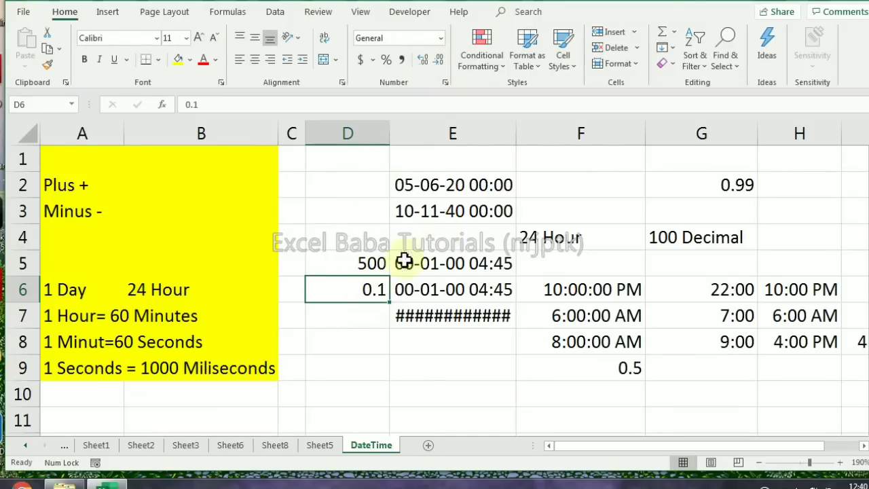
pyautogui.click(385, 60)
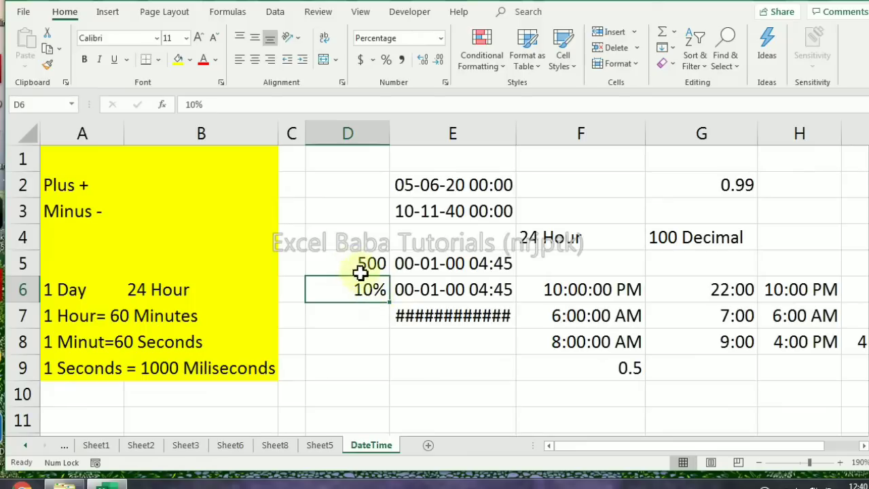
pyautogui.click(351, 338)
pyautogui.write('=m')
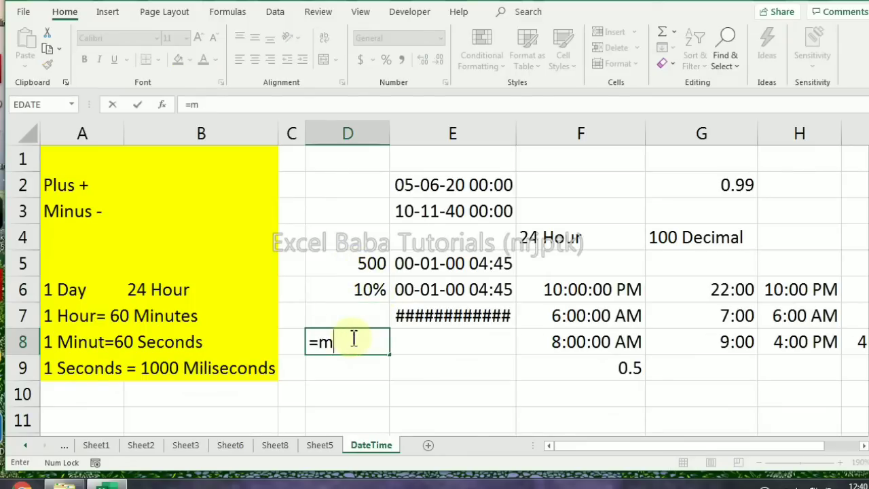
pyautogui.press('Right')
pyautogui.click(352, 338)
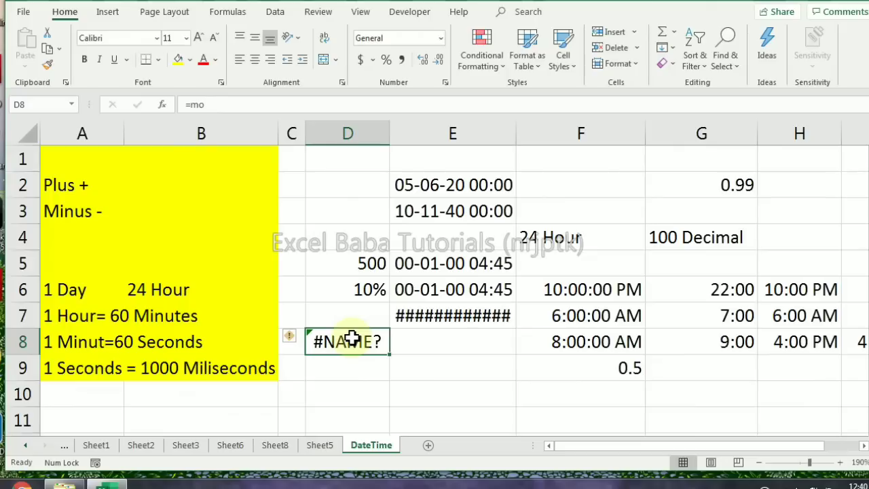
# Enter the formula =MOD(-D6,1) in cell D8 to apply MOD to the negative percentage
pyautogui.write('=mo')
pyautogui.press('Tab')
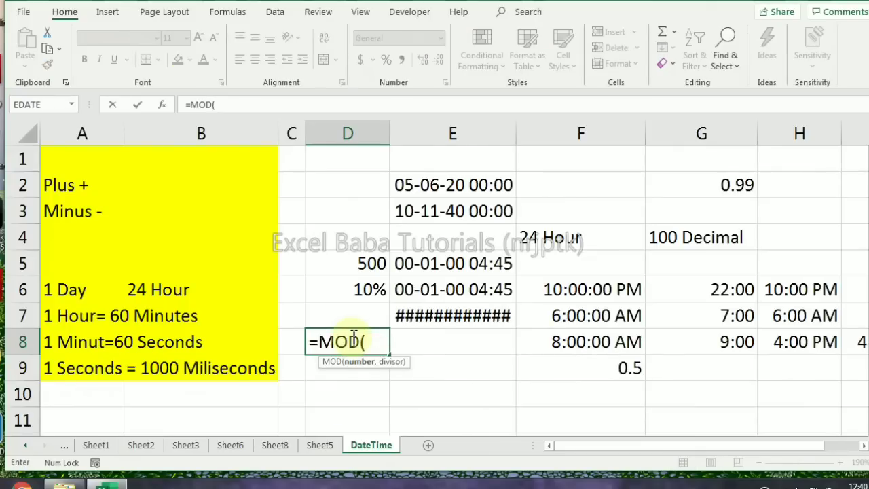
pyautogui.write('-')
pyautogui.press('Up')
pyautogui.press('Up')
pyautogui.press('Up')
pyautogui.press('Down')
pyautogui.write(',1)')
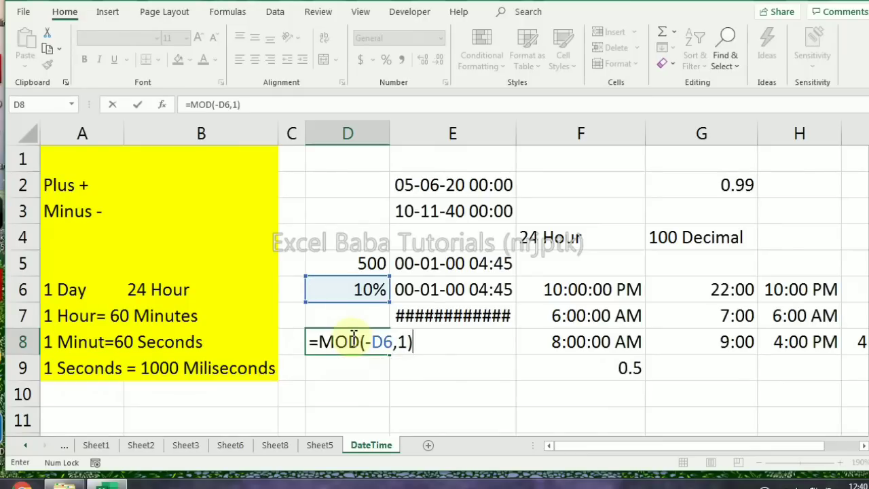
pyautogui.hotkey('ctrl', 'Return')
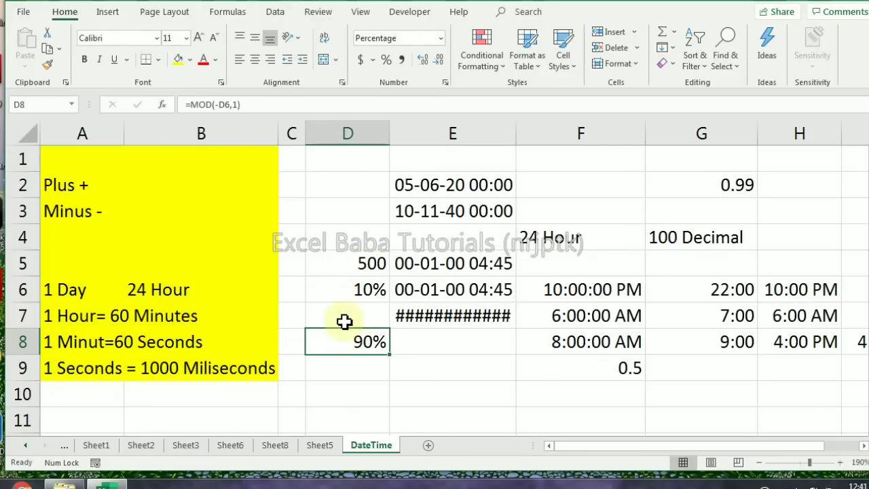
pyautogui.click(683, 369)
pyautogui.write('=m')
pyautogui.press('Right')
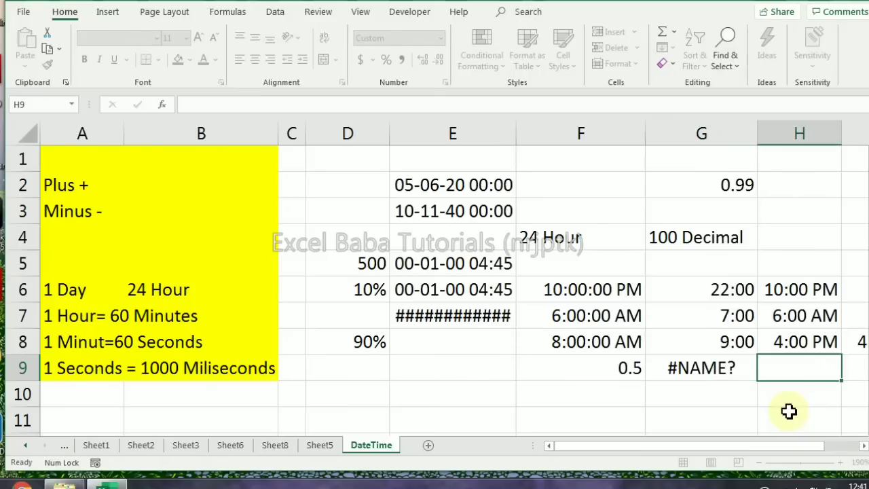
pyautogui.press('Left')
# Enter the formula =MOD(G7-G6,1) in cell G9 to calculate the time difference across midnight
pyautogui.write('=mo')
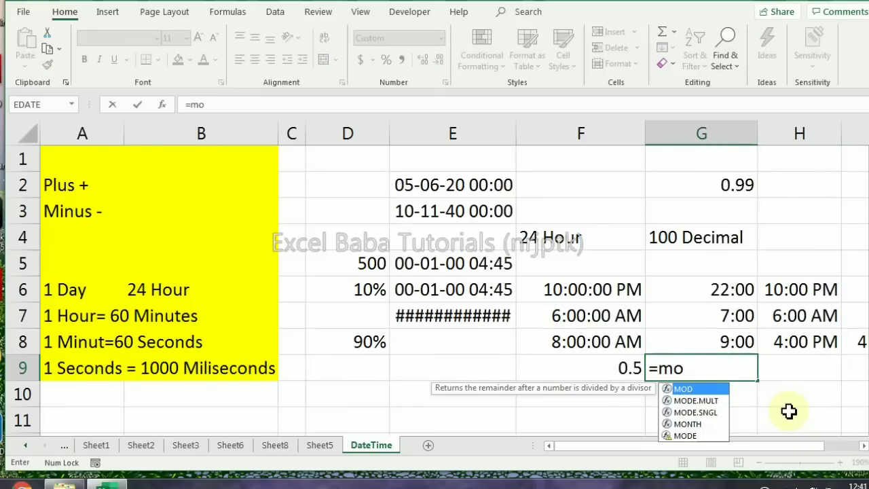
pyautogui.press('Tab')
pyautogui.press('Up')
pyautogui.press('Up')
pyautogui.write('-')
pyautogui.press('Up')
pyautogui.press('Up')
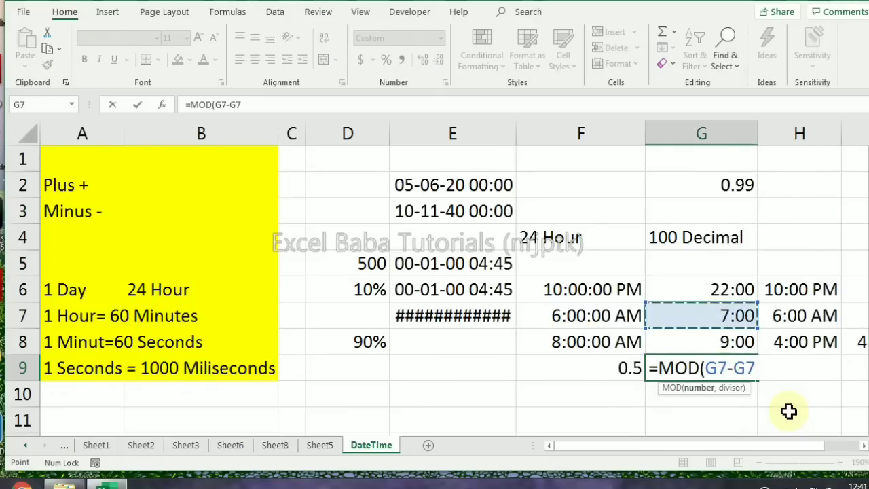
pyautogui.press('Up')
pyautogui.write(',1')
pyautogui.press('Return')
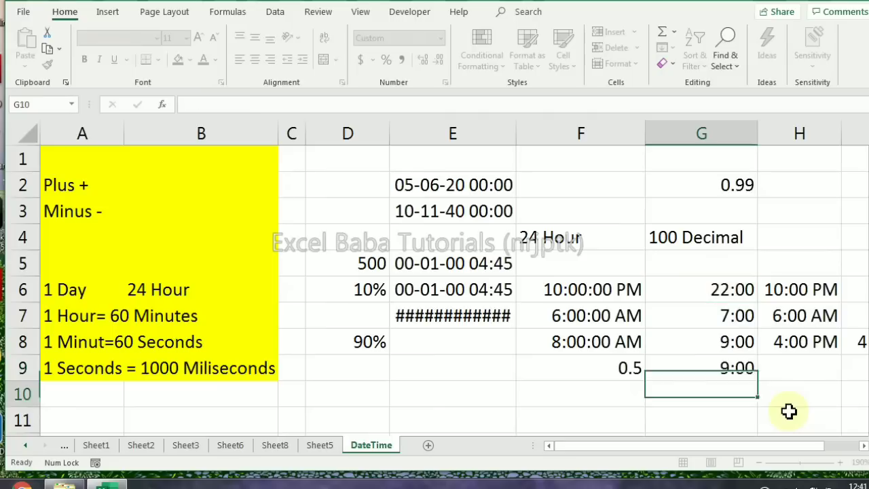
# Evaluate the MOD formula in cell G9 step by step up to the result of the subtraction, and close the evaluation
pyautogui.press('Up')
pyautogui.click(228, 12)
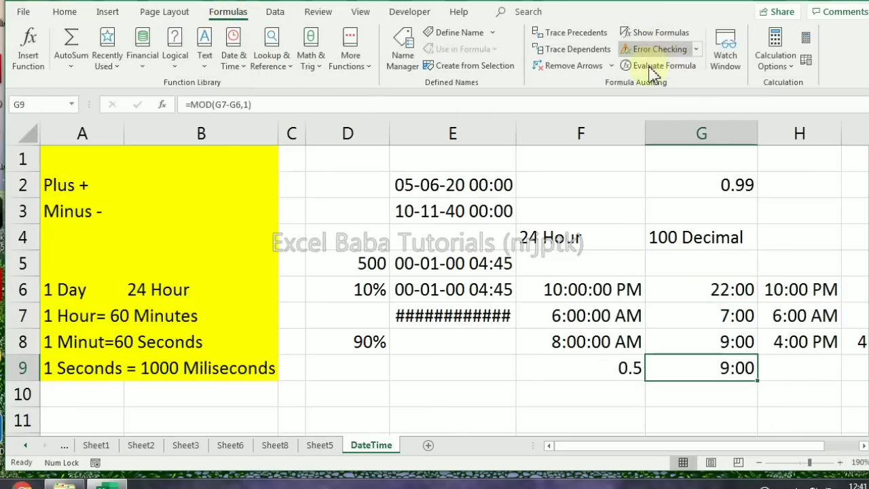
pyautogui.click(655, 66)
pyautogui.click(359, 215)
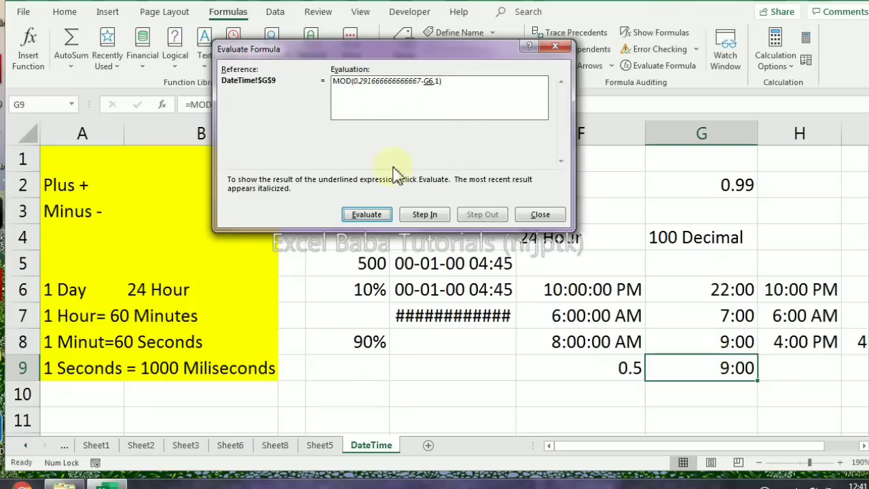
pyautogui.click(367, 215)
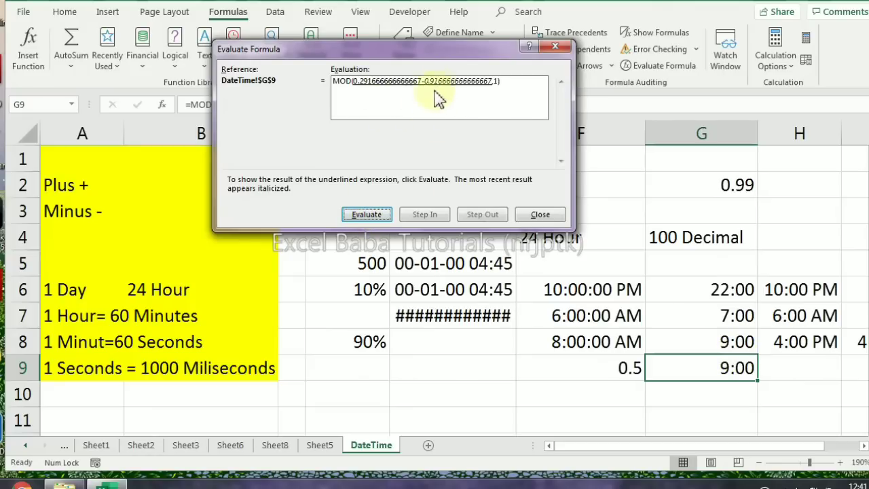
pyautogui.click(360, 213)
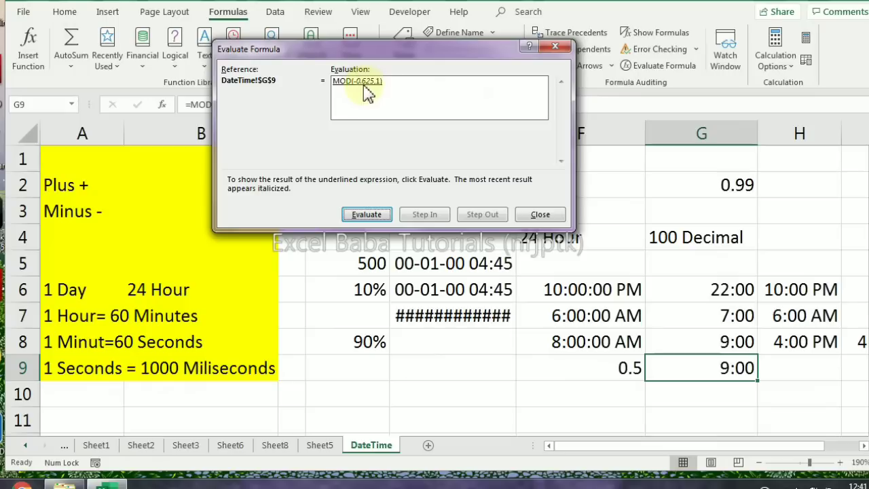
pyautogui.click(553, 46)
# Enter the formula =MOD(-0.625,1) in cell E10
pyautogui.click(499, 395)
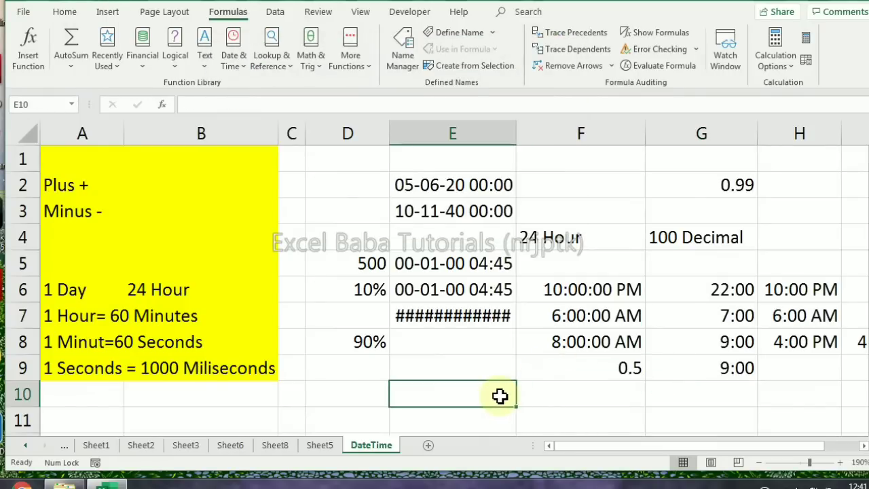
pyautogui.write('=mo')
pyautogui.press('Tab')
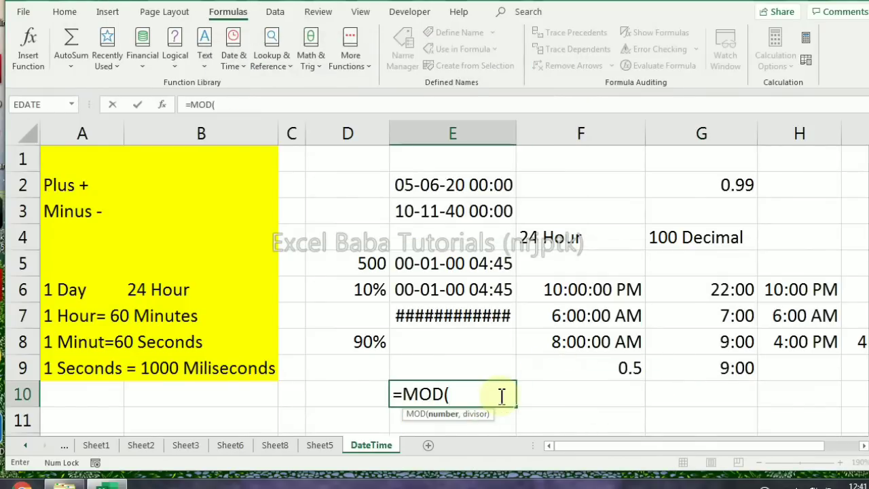
pyautogui.write('-0625,1')
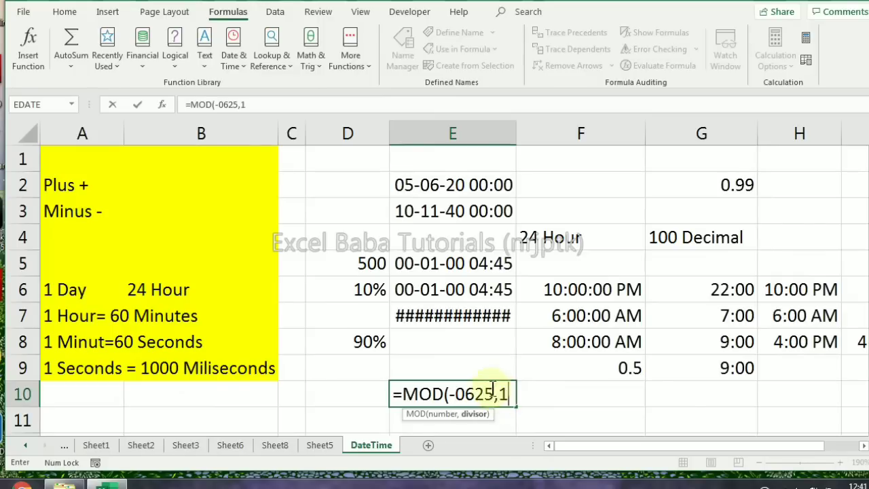
pyautogui.click(470, 394)
pyautogui.write('.')
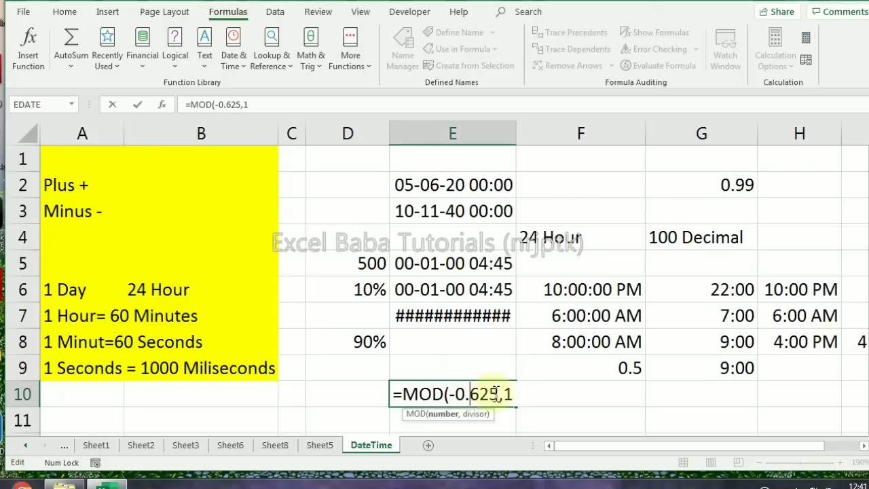
pyautogui.click(516, 394)
pyautogui.hotkey('ctrl', 'Return')
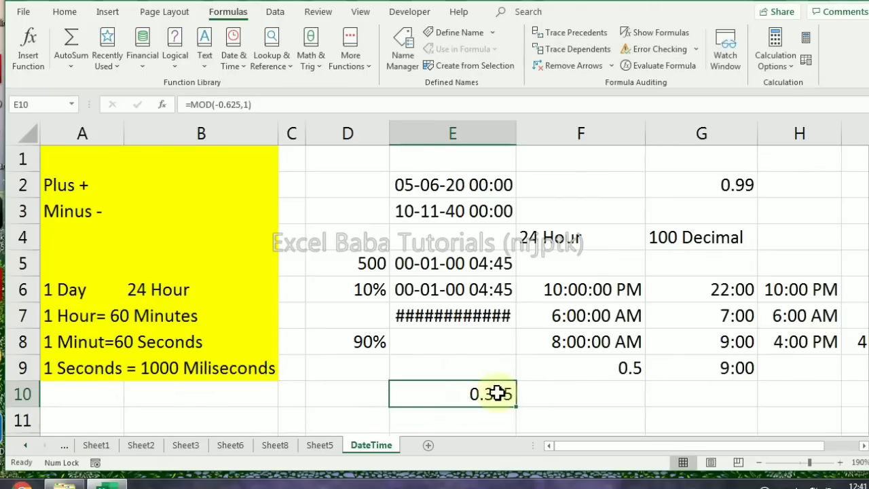
# Convert the MOD result in cell E10 to hours by entering =E10*24 in cell F10
pyautogui.click(593, 392)
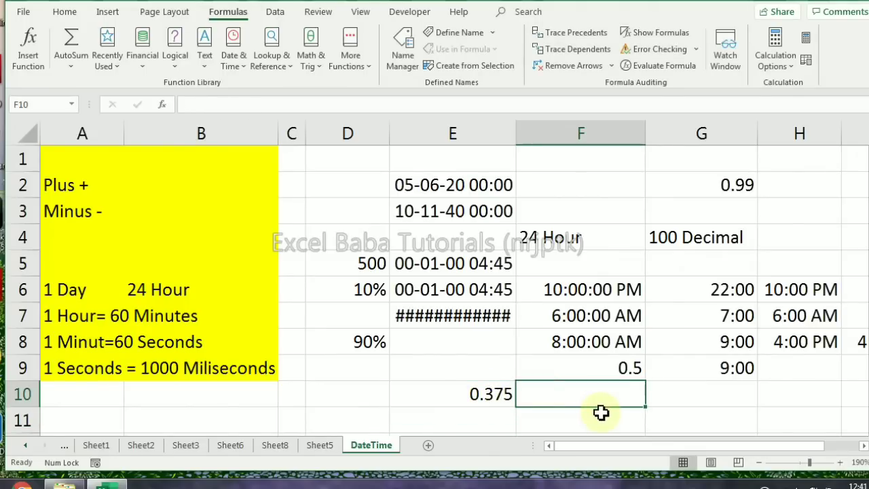
pyautogui.write('=')
pyautogui.press('Left')
pyautogui.write('*')
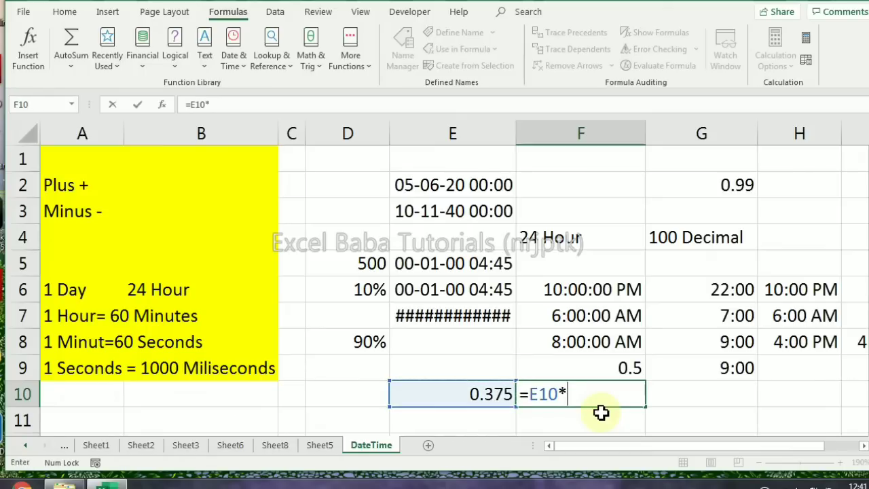
pyautogui.write('24')
pyautogui.press('Return')
pyautogui.press('Up')
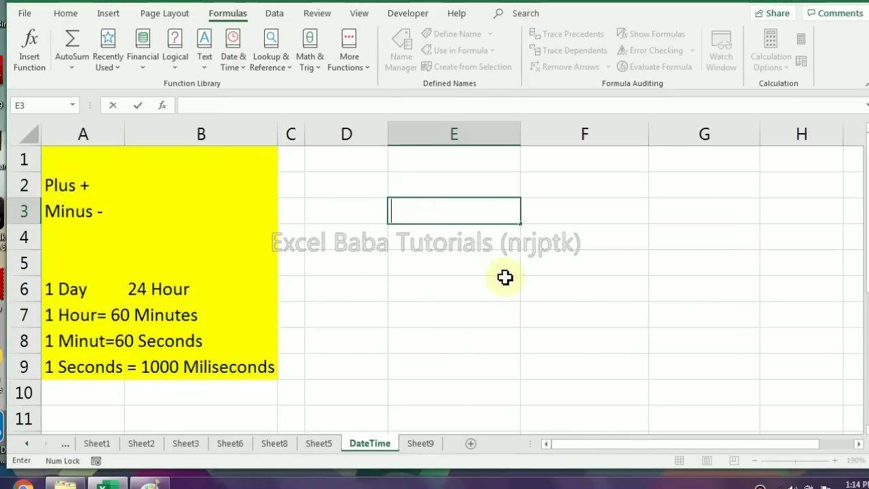
pyautogui.click(355, 166)
pyautogui.moveTo(743, 409); pyautogui.dragTo(755, 397)
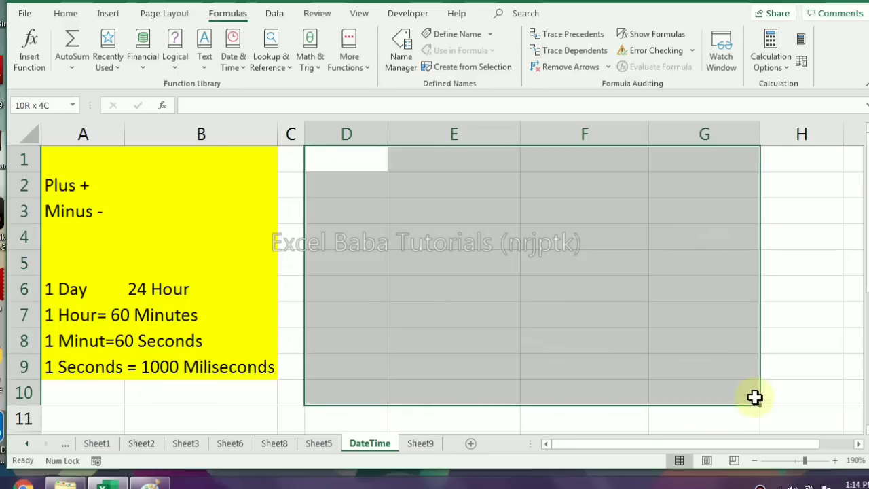
pyautogui.click(471, 265)
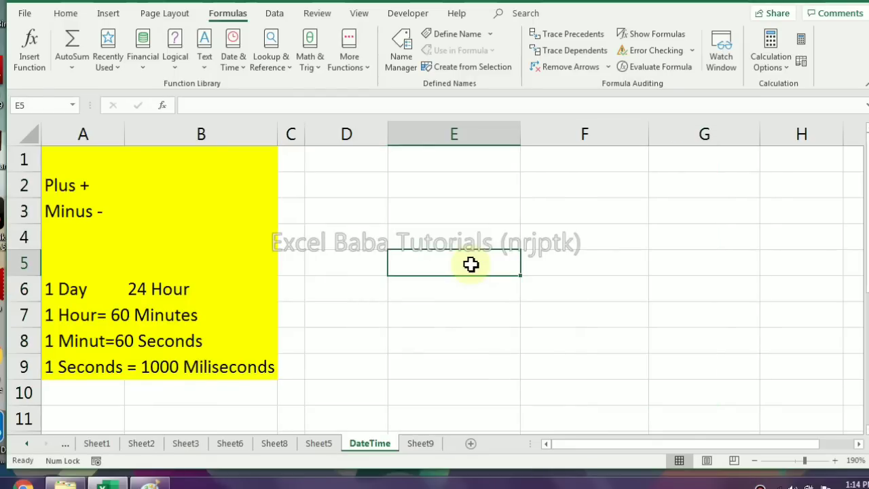
# Enter the date 1 Jan 1904 in cell E2 and select that cell
pyautogui.click(432, 183)
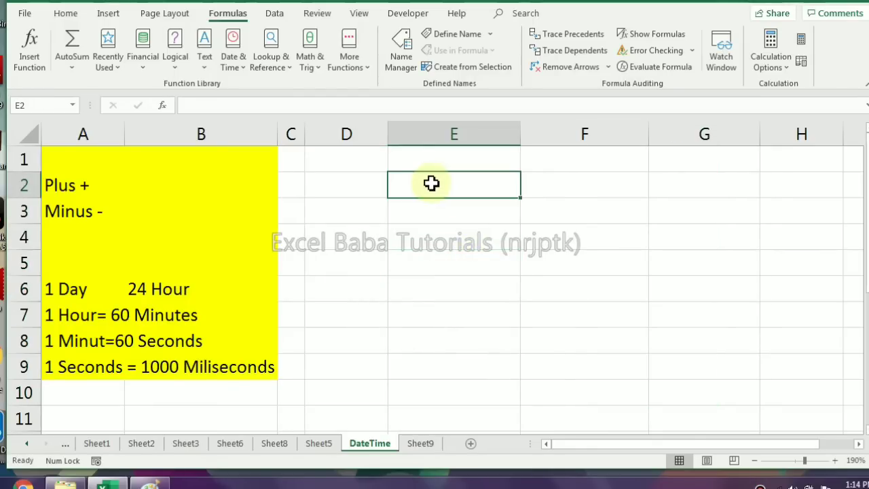
pyautogui.write('1')
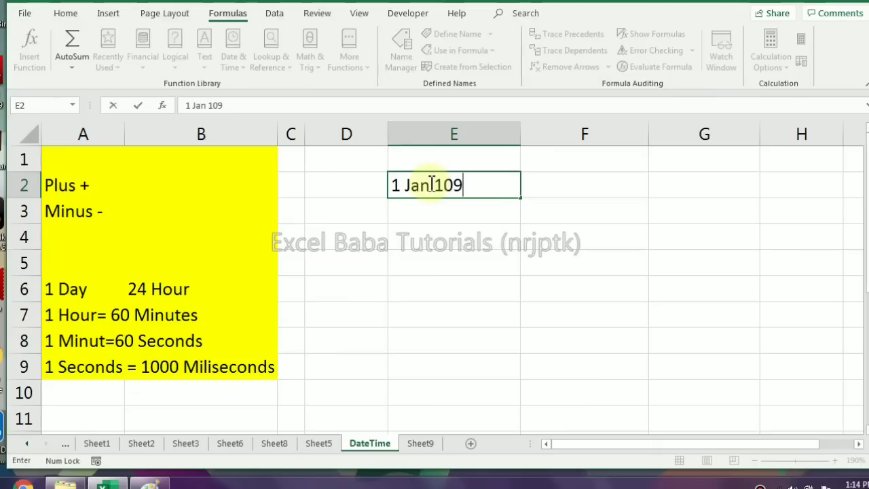
pyautogui.write(' Jan 1904')
pyautogui.press('Return')
pyautogui.click(444, 189)
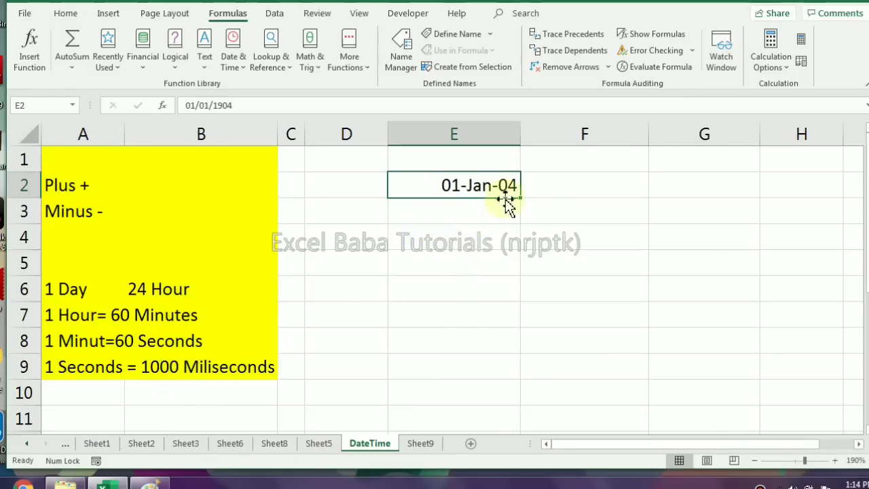
# Enter 0 in cell F2, beside the 1904 date in E2
pyautogui.click(550, 192)
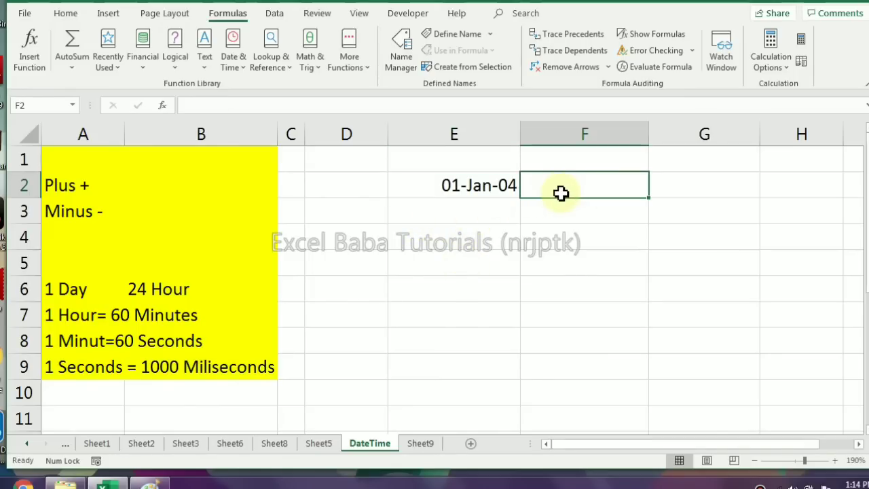
pyautogui.write('0')
pyautogui.press('Return')
pyautogui.click(602, 192)
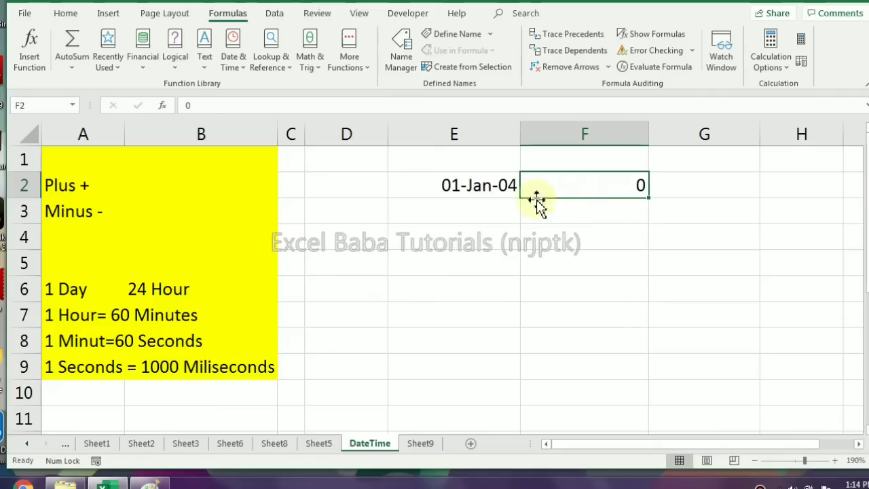
pyautogui.click(471, 189)
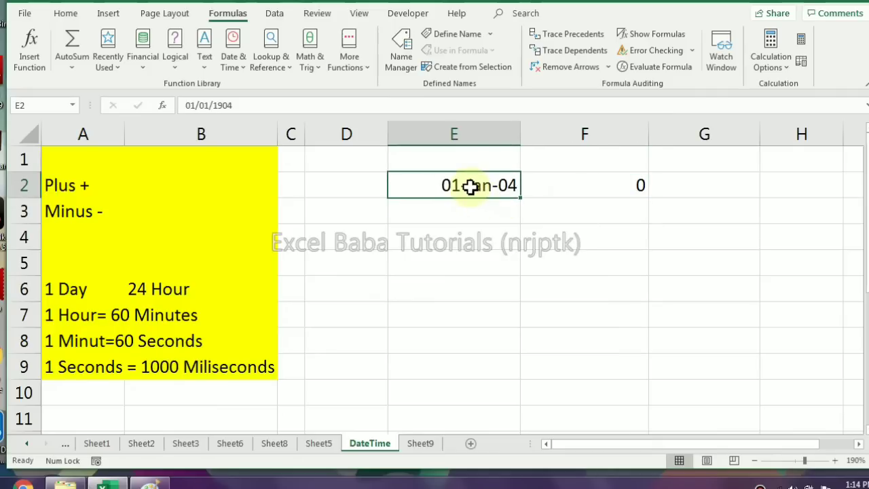
# Insert the current date in cell E4
pyautogui.click(486, 239)
pyautogui.hotkey('ctrl', ';')
pyautogui.press('Return')
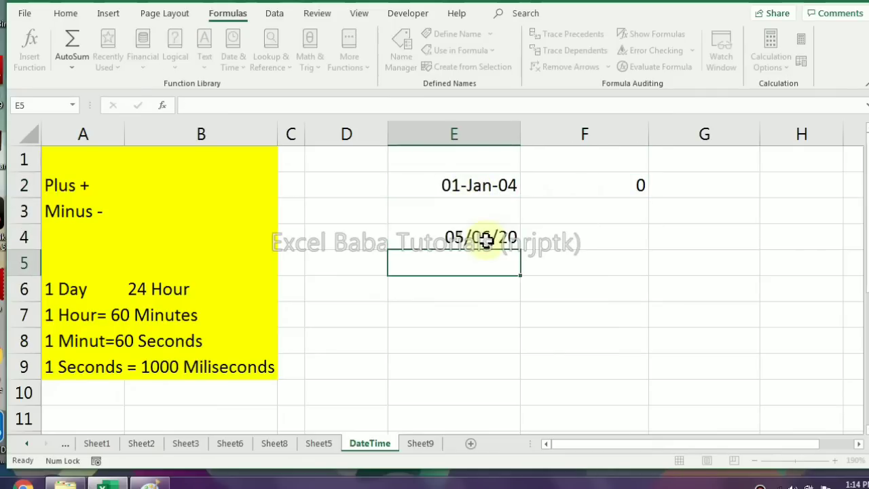
# Enter the formula =E4*1 in cell F4 and apply the General number format to show the date's serial number
pyautogui.press('Up')
pyautogui.press('Right')
pyautogui.write('=')
pyautogui.click(486, 239)
pyautogui.write('*6')
pyautogui.hotkey('ctrl', 'Return')
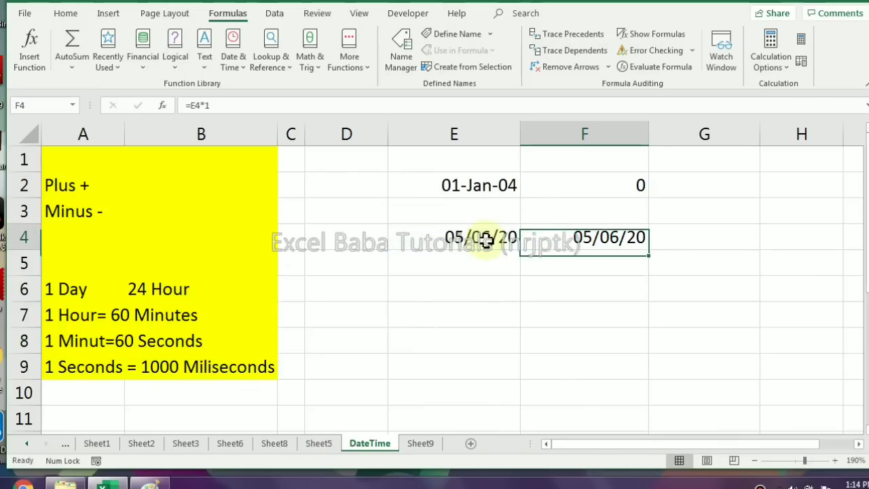
pyautogui.hotkey('ctrl', 'shift', '`')
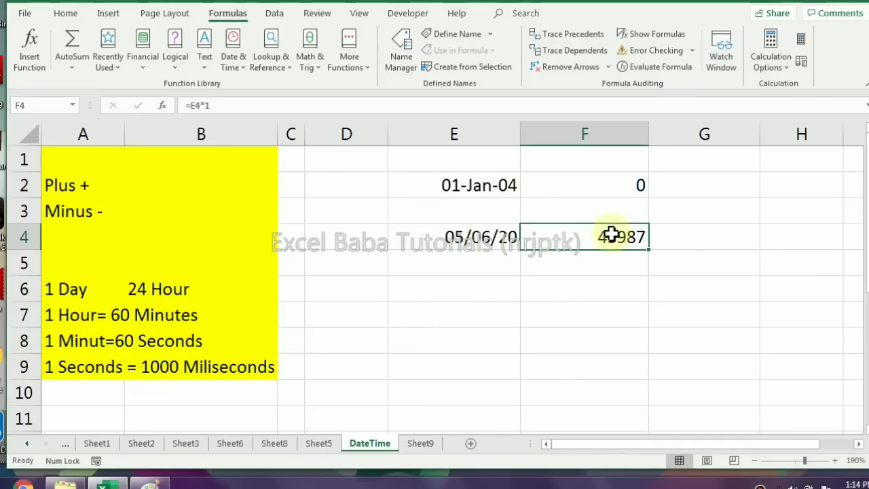
pyautogui.moveTo(634, 184); pyautogui.dragTo(460, 226)
pyautogui.click(490, 256)
pyautogui.click(469, 237)
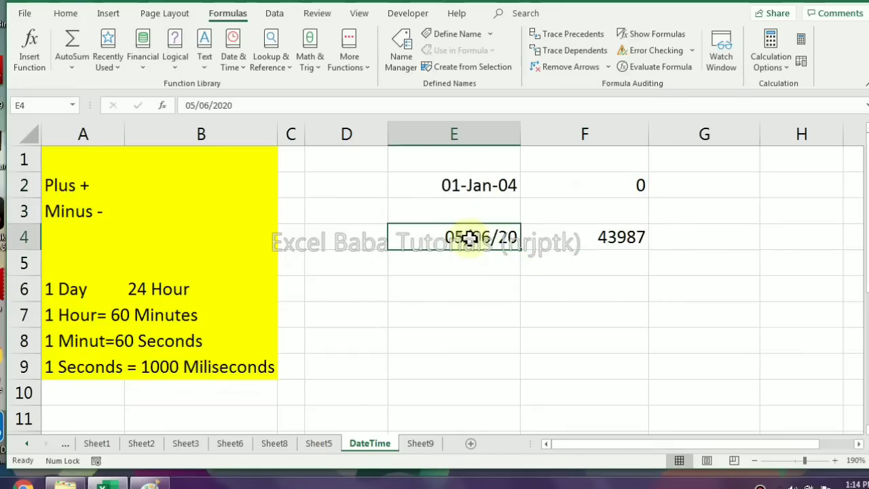
pyautogui.click(590, 241)
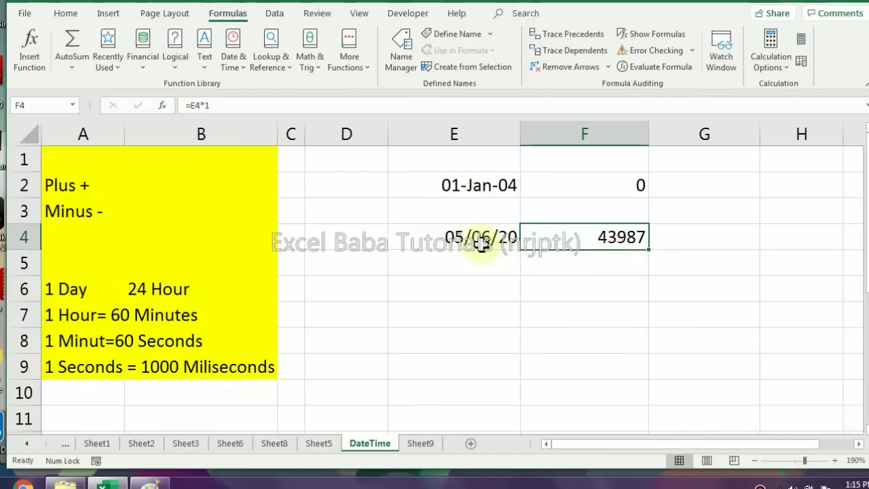
pyautogui.click(25, 13)
pyautogui.click(42, 442)
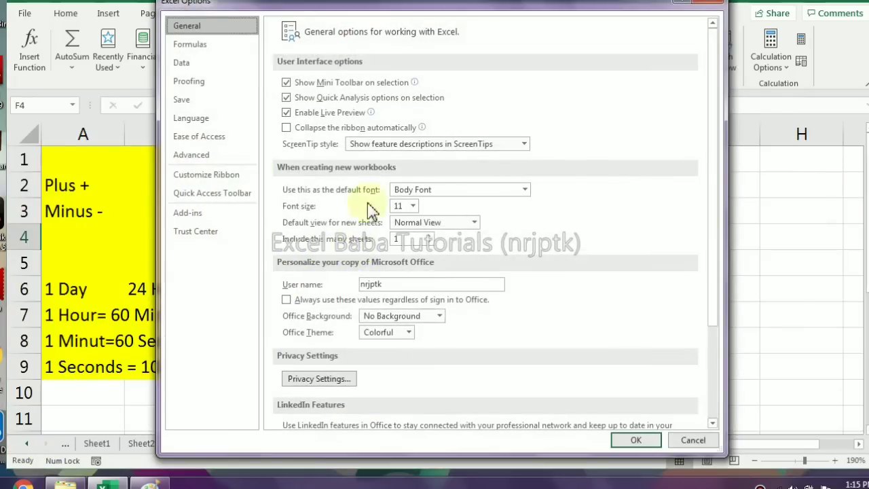
pyautogui.click(692, 439)
# Enable the 1904 date system for the SalesCities.xlsx workbook and check the date in cell E4
pyautogui.click(24, 14)
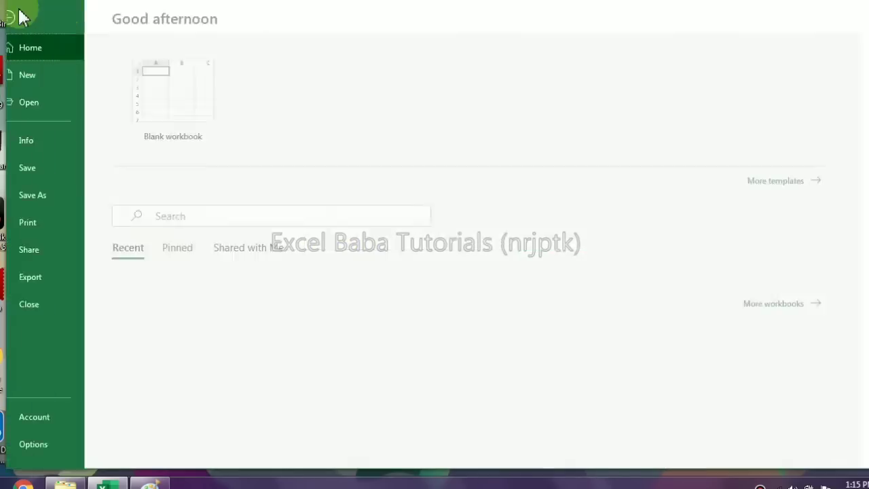
pyautogui.click(41, 444)
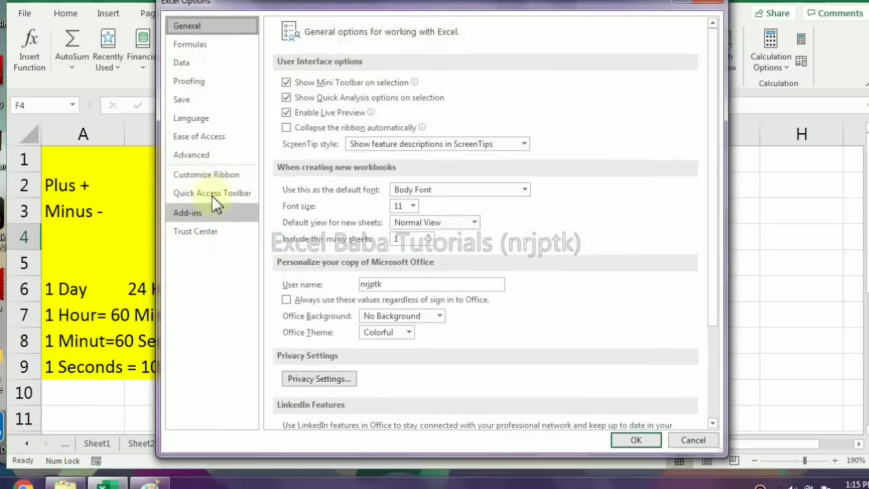
pyautogui.click(203, 156)
pyautogui.scroll(-15, 530, 248)
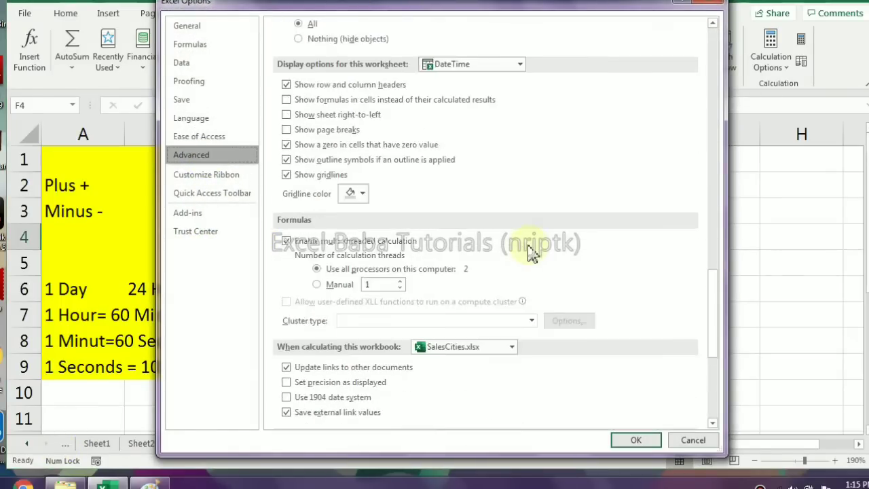
pyautogui.scroll(-5, 529, 247)
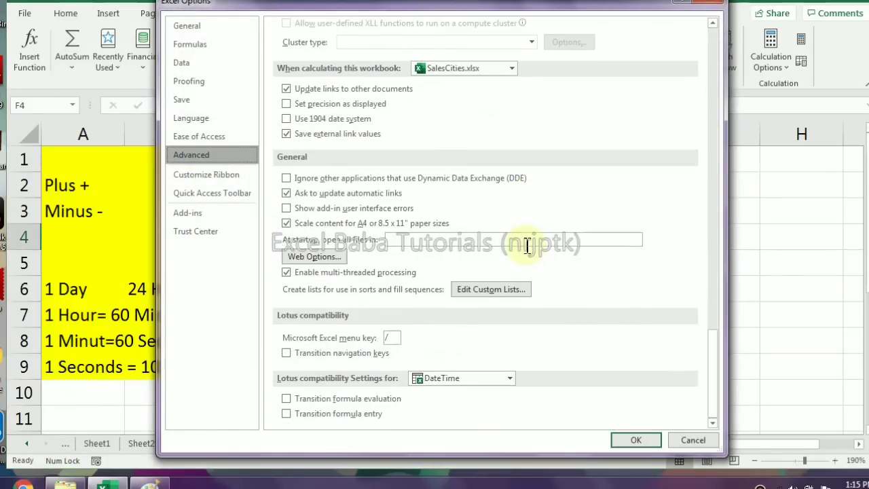
pyautogui.click(287, 121)
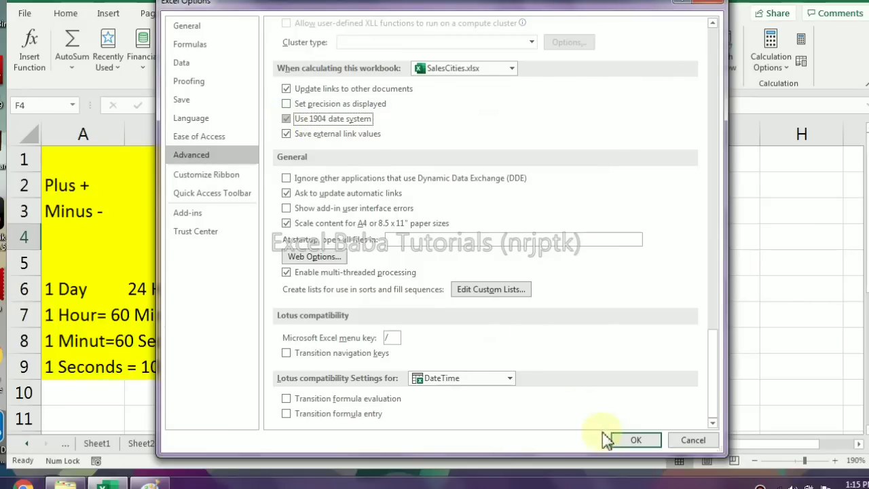
pyautogui.click(627, 439)
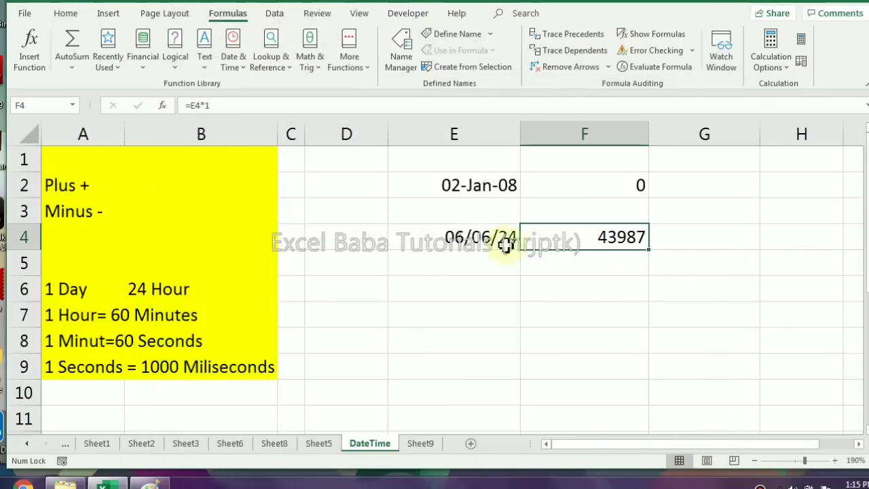
pyautogui.click(470, 237)
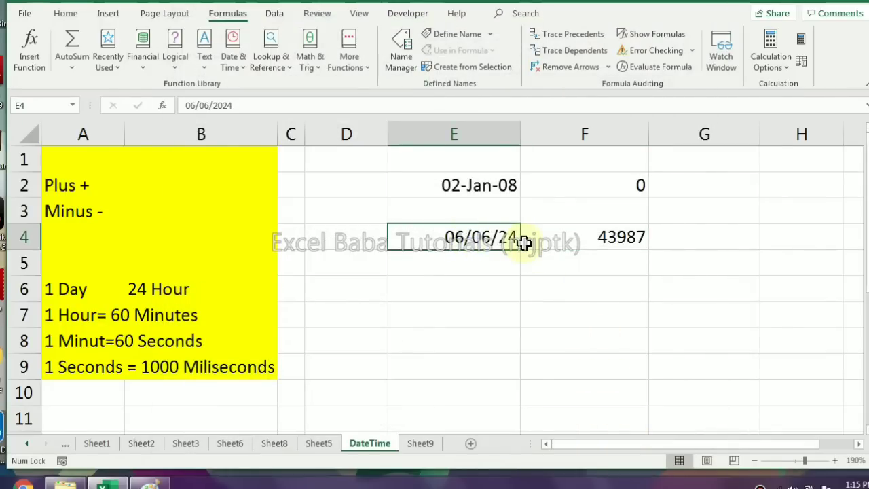
# Enter the serial number 0 in the date-formatted cell E2
pyautogui.click(482, 179)
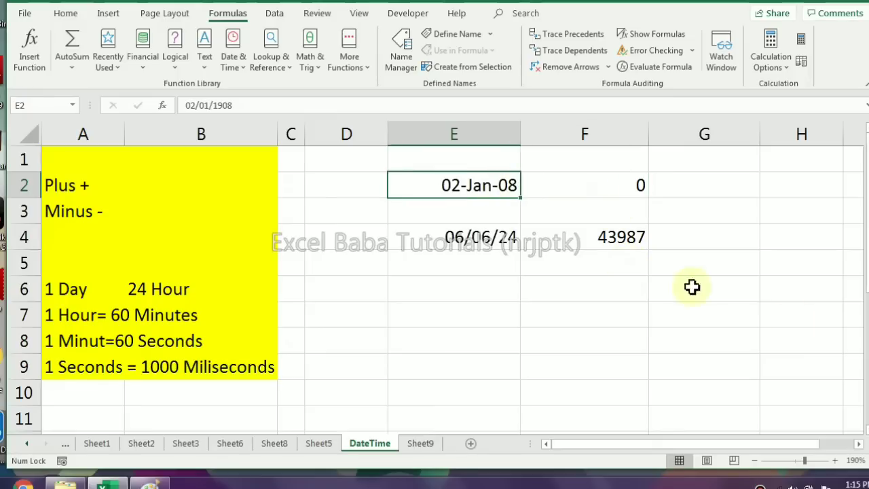
pyautogui.write('0')
pyautogui.press('Return')
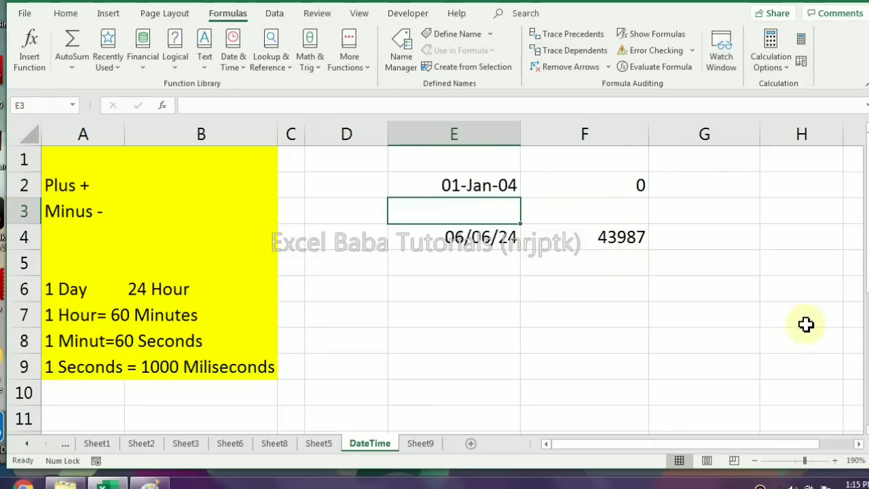
pyautogui.press('Up')
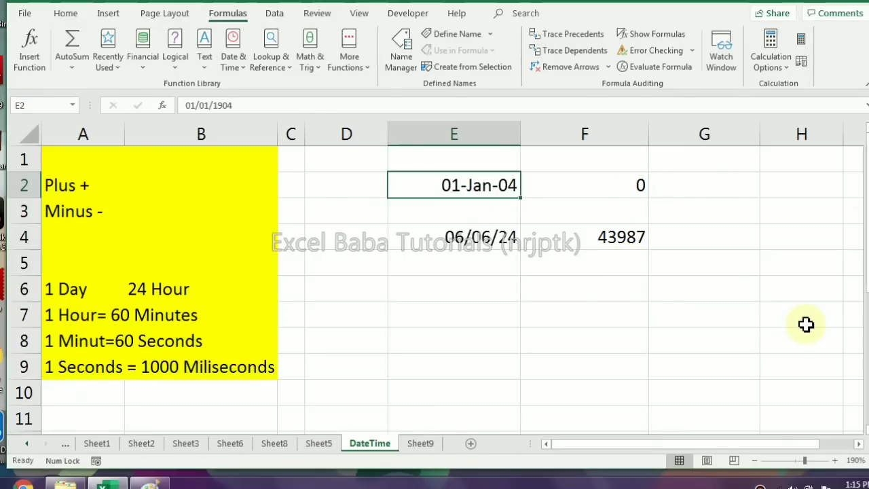
# Replace the content of the date cell E2 with serial number 1
pyautogui.write('1')
pyautogui.press('Return')
pyautogui.press('Up')
# Enter the start time 20:00 in cell E6 and the end time 8:00 in cell E7
pyautogui.press('Down')
pyautogui.press('Down')
pyautogui.press('Down')
pyautogui.press('Down')
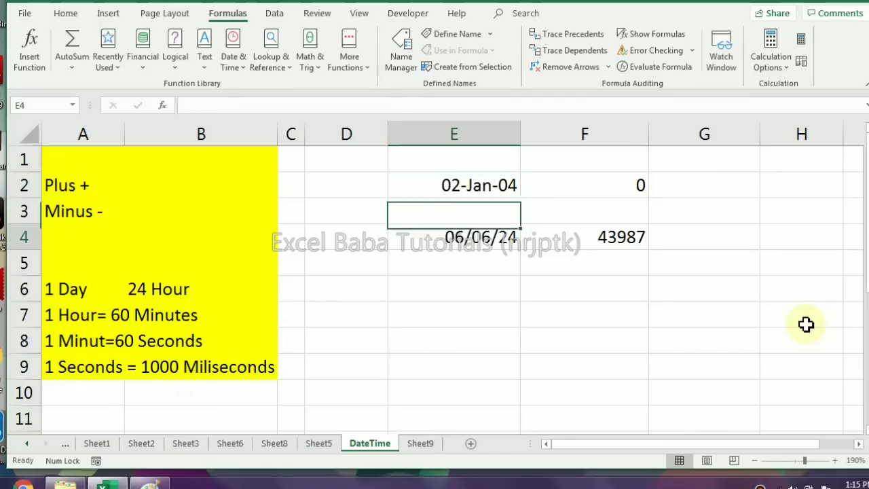
pyautogui.write('20::0')
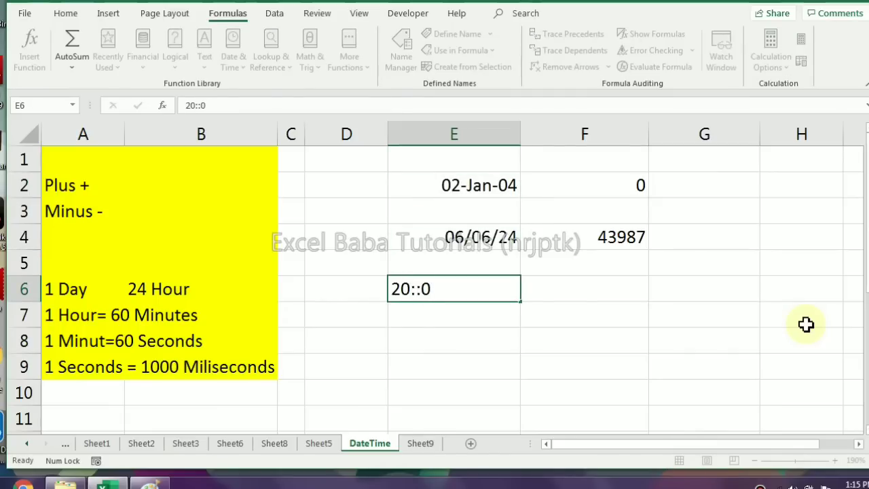
pyautogui.press('Down')
pyautogui.press('Up')
pyautogui.press('F2')
pyautogui.press('Left')
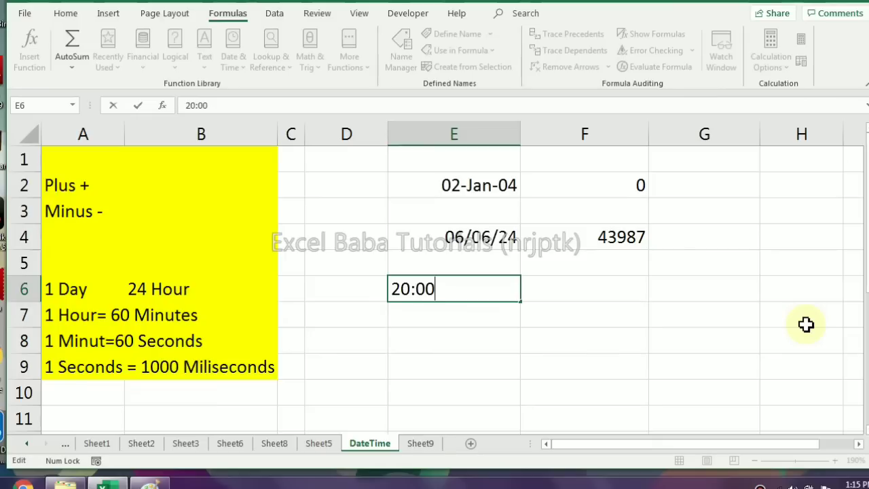
pyautogui.press('Return')
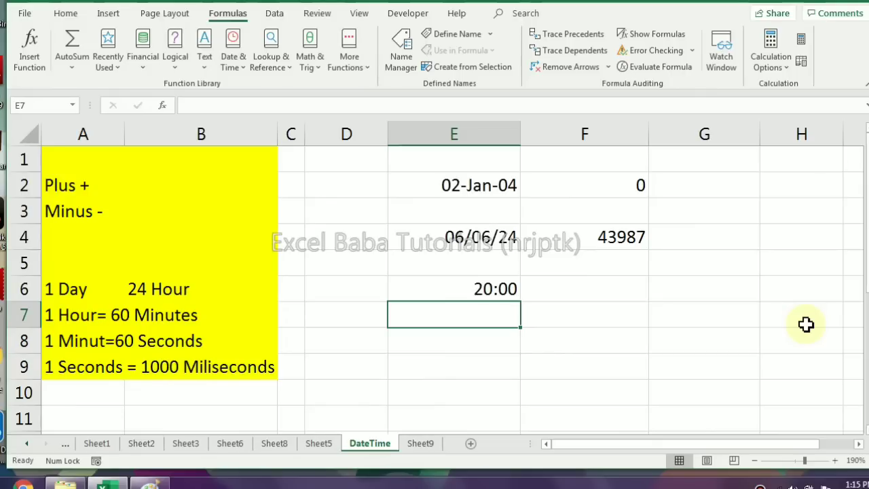
pyautogui.write('8:00')
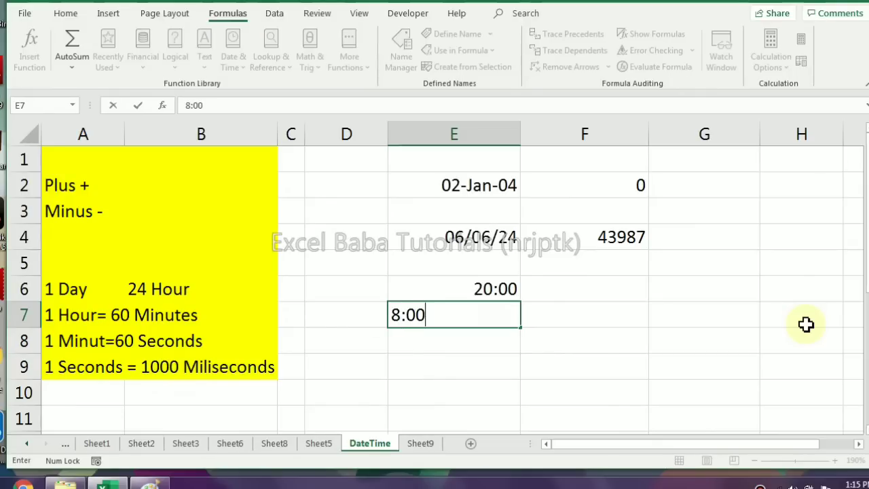
pyautogui.press('Return')
# Calculate the time difference in cell E8 with the formula =E7-E6
pyautogui.write('=')
pyautogui.press('Up')
pyautogui.write('-')
pyautogui.press('Up')
pyautogui.press('Up')
pyautogui.press('Return')
pyautogui.press('Up')
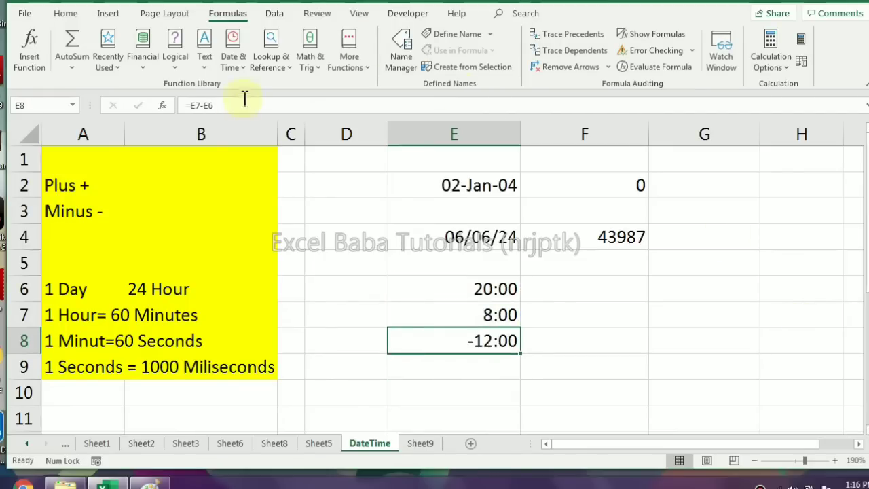
# Enter the times 22:00 in cell F6 and 7:00 in cell F7
pyautogui.click(592, 298)
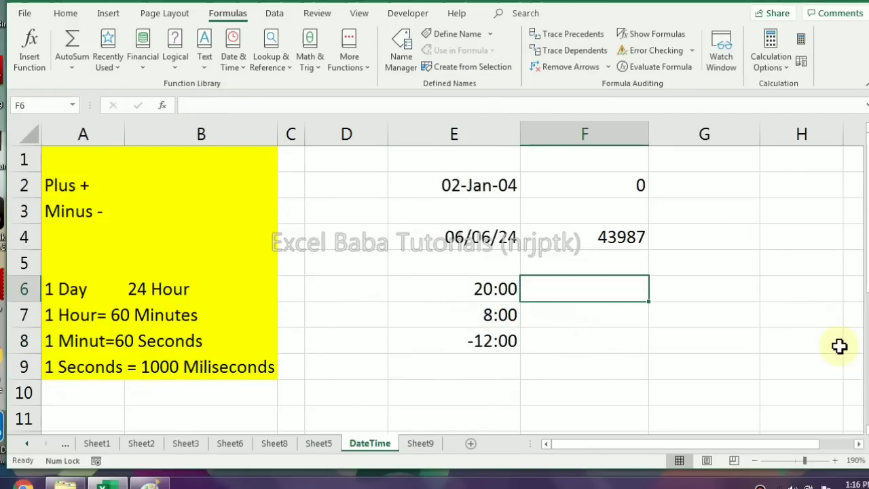
pyautogui.write('22:00')
pyautogui.press('Return')
pyautogui.write('7')
# Subtract the start time from the end time in cell F8 with the formula =F7-F6
pyautogui.write('=')
pyautogui.press('Up')
pyautogui.write('-')
pyautogui.press('Up')
pyautogui.press('Up')
pyautogui.press('Return')
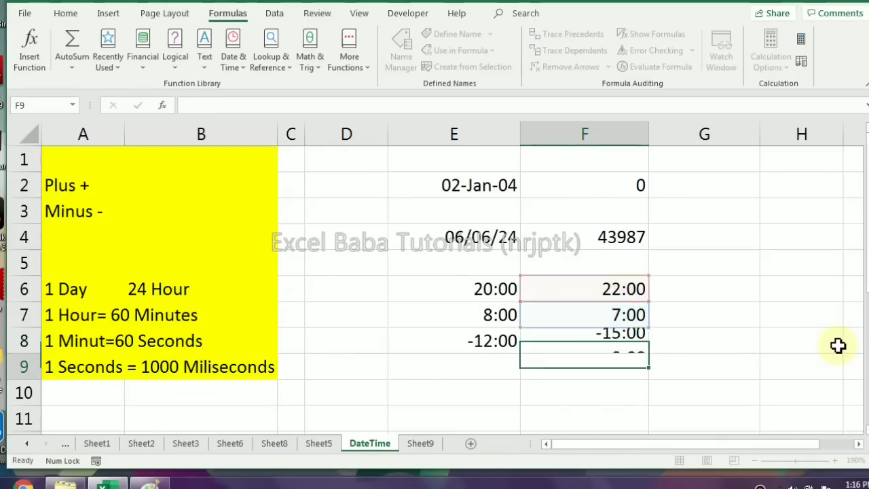
pyautogui.press('Up')
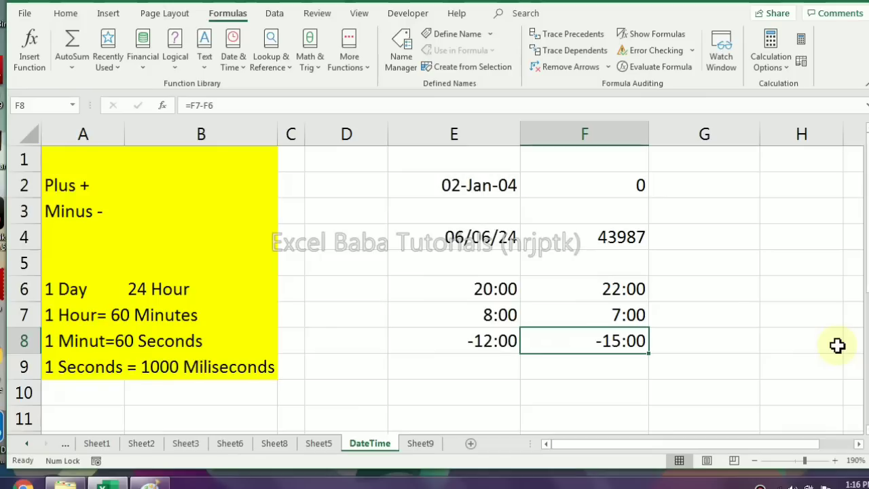
# Replace the subtraction in cell F8 with the formula =MOD(F7-F6,1)
pyautogui.write('=mod')
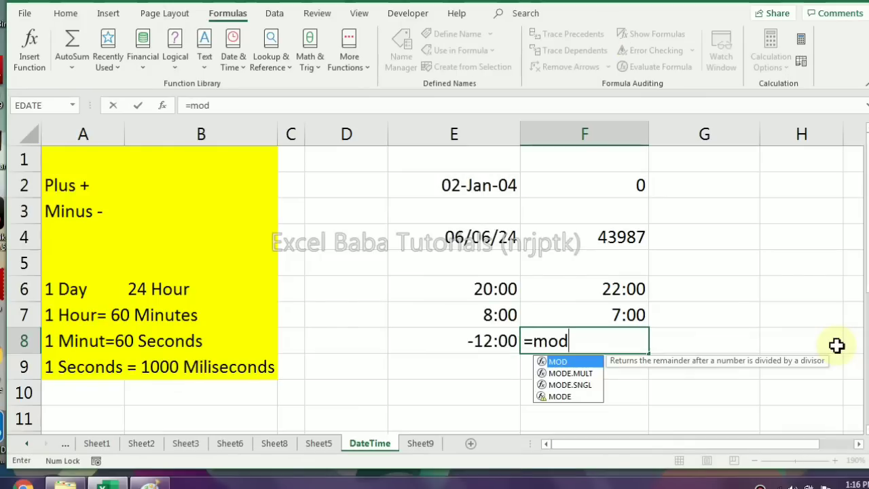
pyautogui.press('Tab')
pyautogui.press('Up')
pyautogui.write('-F6,1')
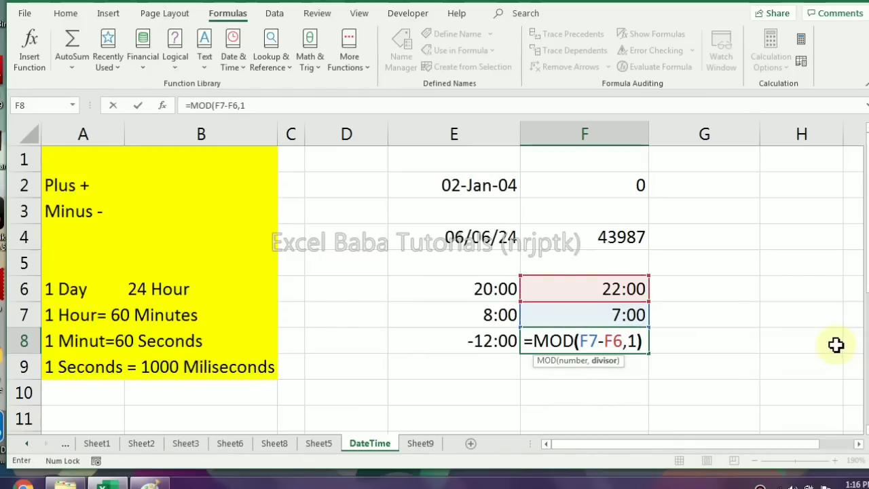
pyautogui.write(')')
pyautogui.hotkey('ctrl', 'Return')
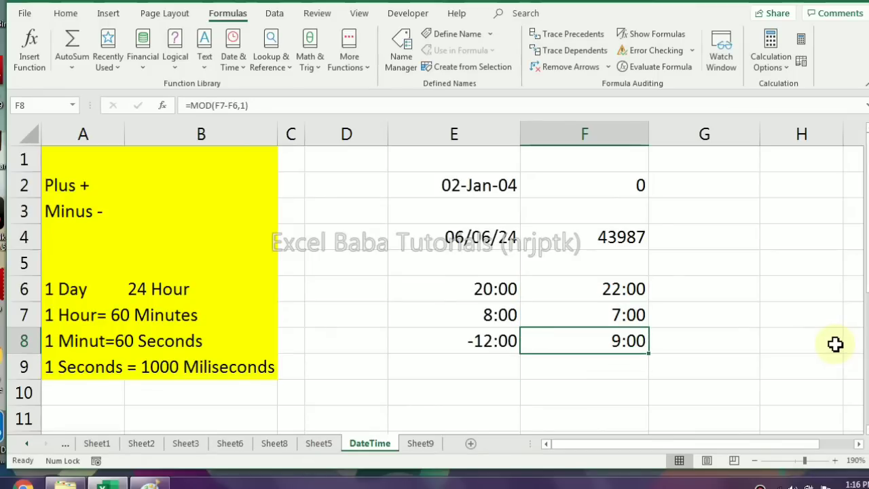
# Subtract 1500 days from the date in E2 by entering =E2-1500 in cell E3, and select that cell
pyautogui.click(495, 262)
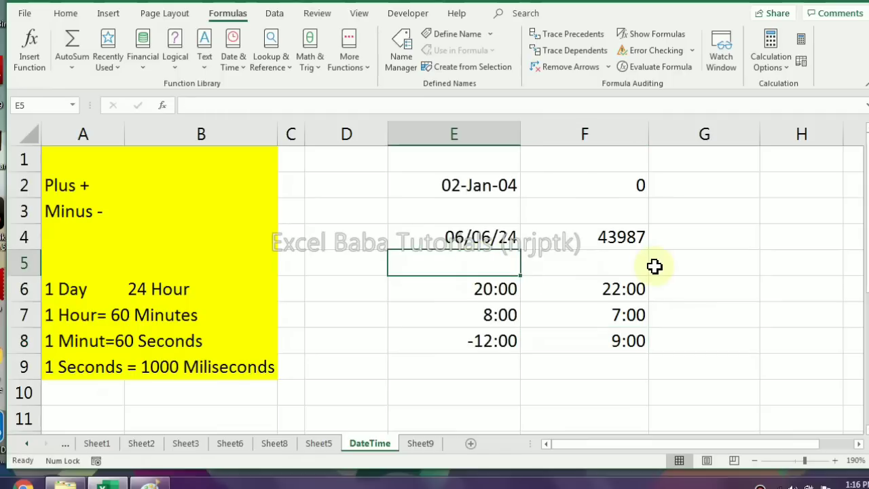
pyautogui.press('Up')
pyautogui.press('Up')
pyautogui.press('Up')
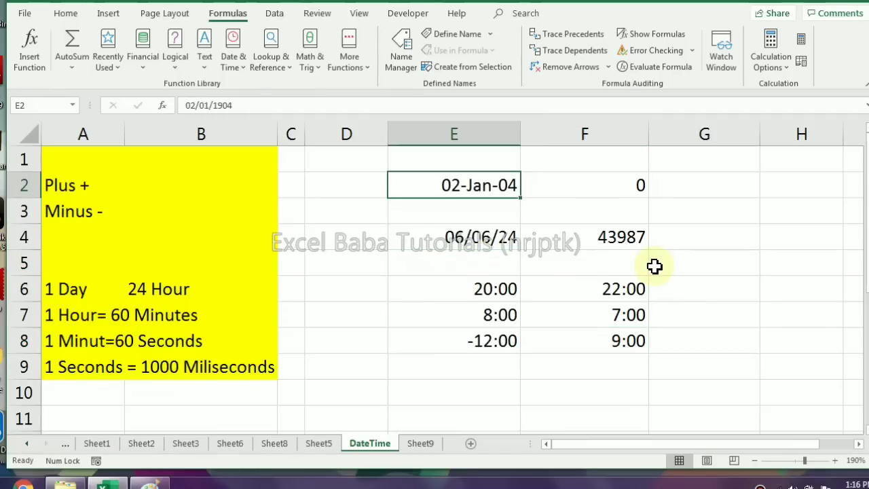
pyautogui.press('Down')
pyautogui.write('=')
pyautogui.press('Up')
pyautogui.write('-1500')
pyautogui.press('Return')
pyautogui.press('Up')
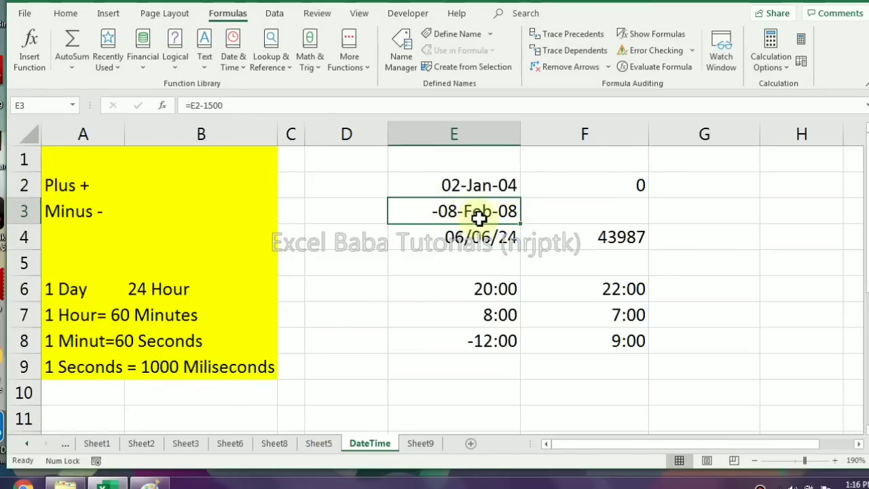
pyautogui.click(533, 212)
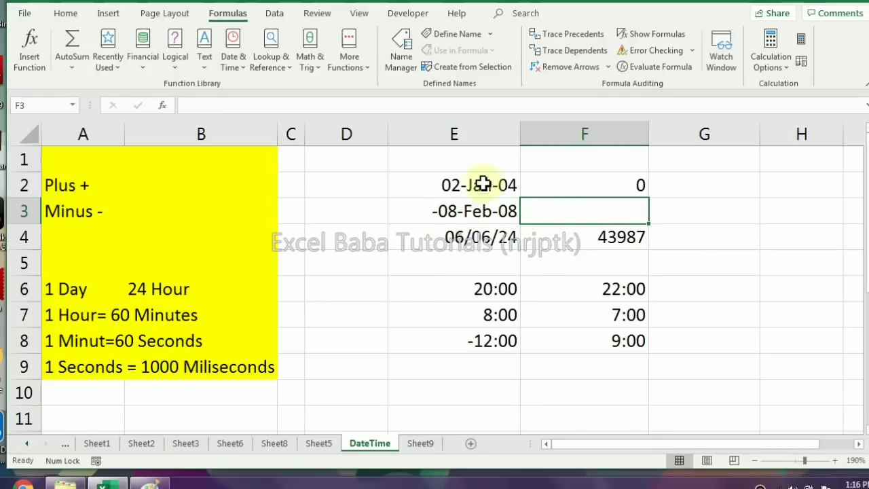
pyautogui.click(512, 211)
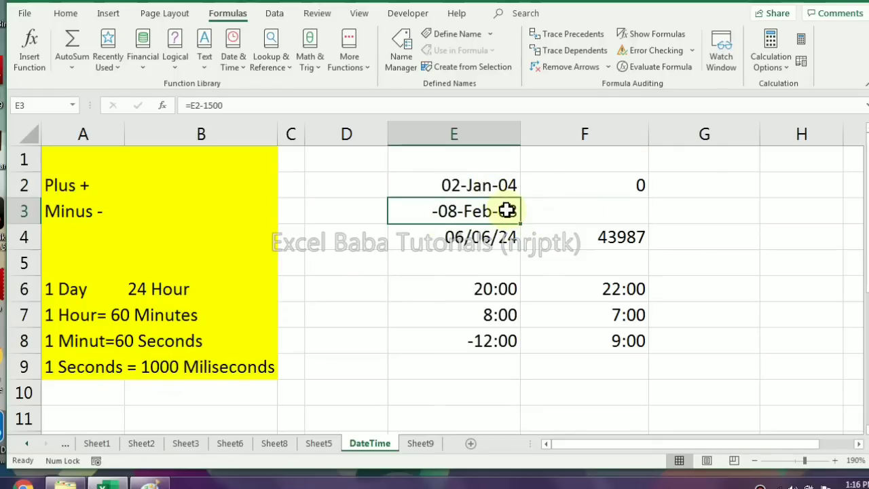
# Format the negative date result in cell E3 as Long Date
pyautogui.click(66, 14)
pyautogui.click(438, 39)
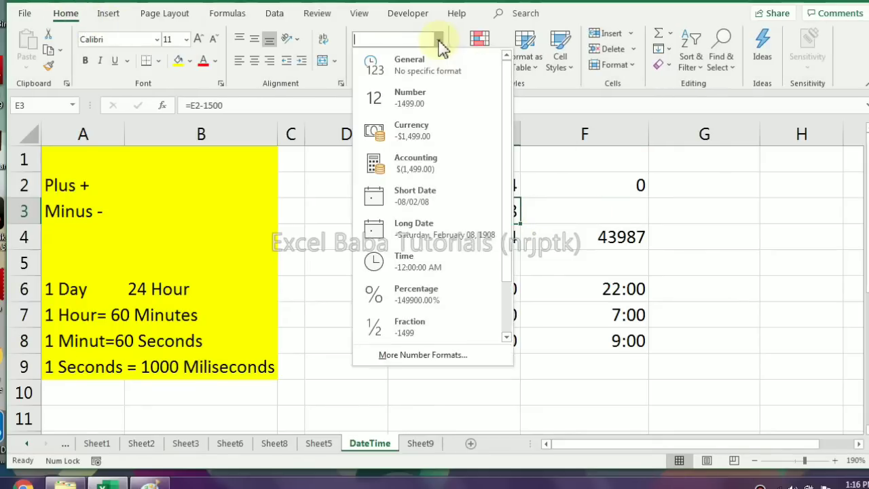
pyautogui.click(431, 231)
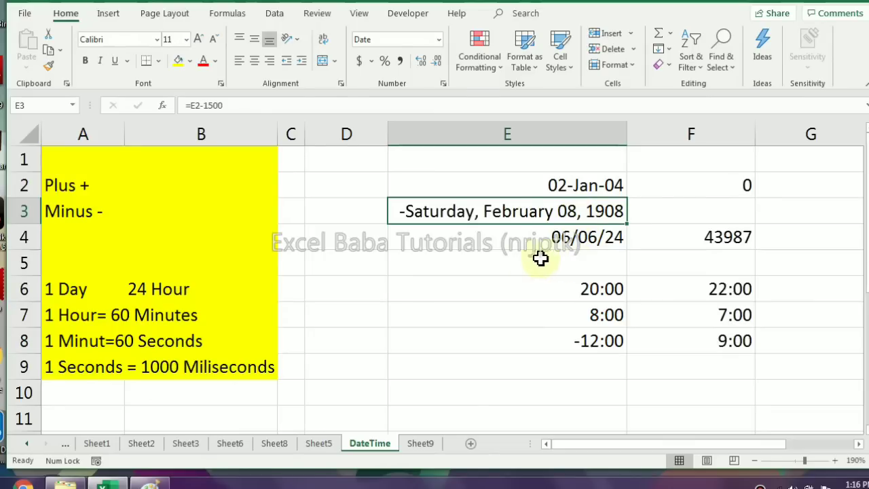
# Enter 1900 in cell D2 and 4 in cell D3
pyautogui.click(512, 257)
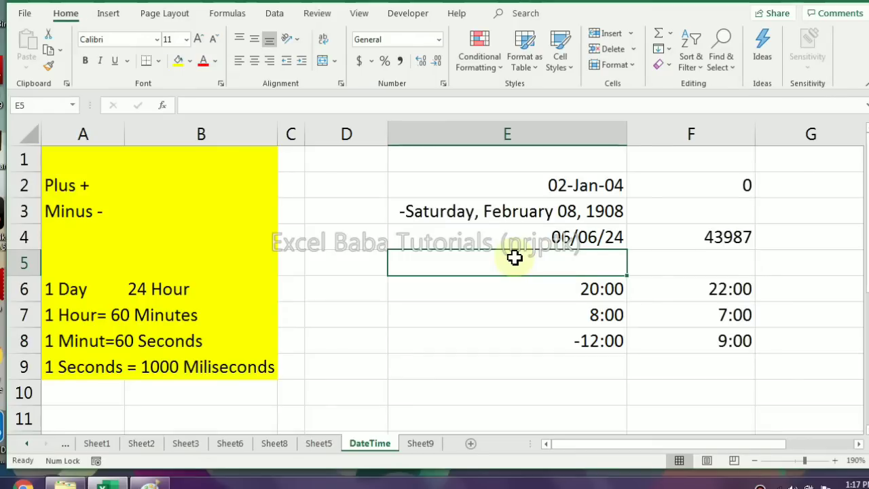
pyautogui.press('Left')
pyautogui.press('Up')
pyautogui.press('Up')
pyautogui.press('Up')
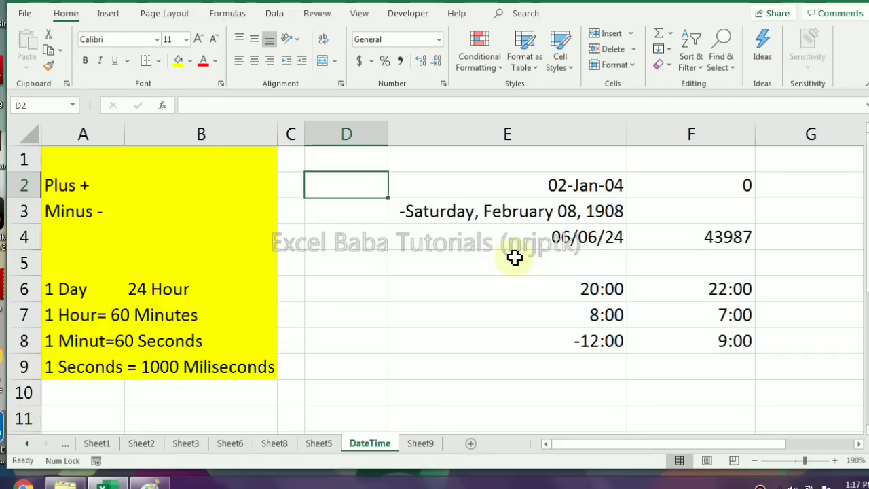
pyautogui.write('1900')
pyautogui.press('Return')
pyautogui.write('4')
pyautogui.press('Return')
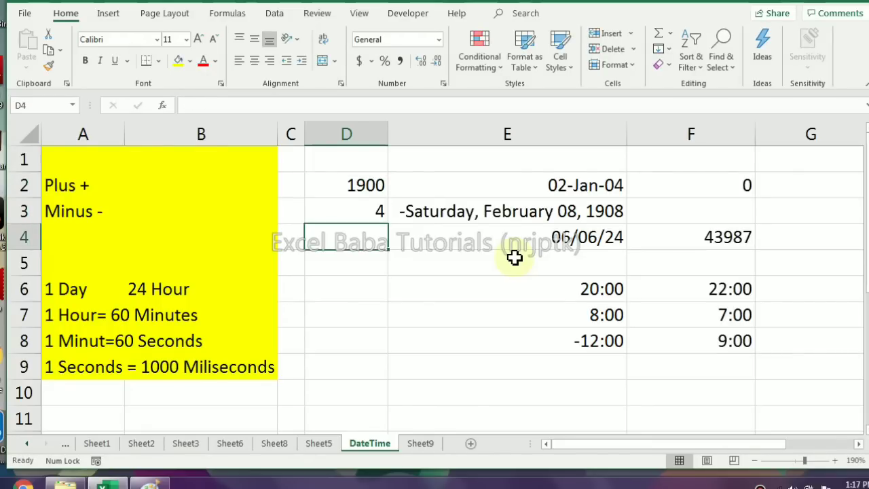
# Divide the year by 4 in cell D4 with the formula =D2/D3
pyautogui.write('=')
pyautogui.press('Up')
pyautogui.press('Up')
pyautogui.write('/')
pyautogui.press('Up')
pyautogui.press('Return')
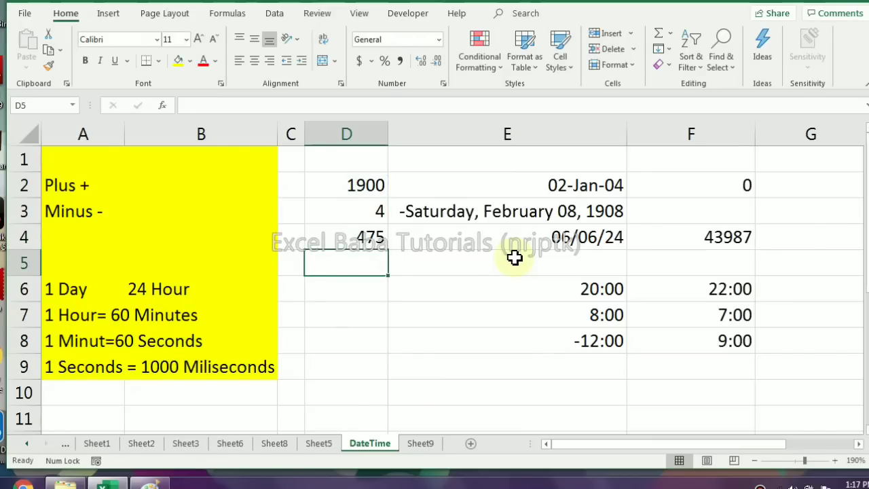
# Enter 1900 in cell D6, 100 in cell D7 and X in cell D8
pyautogui.press('Down')
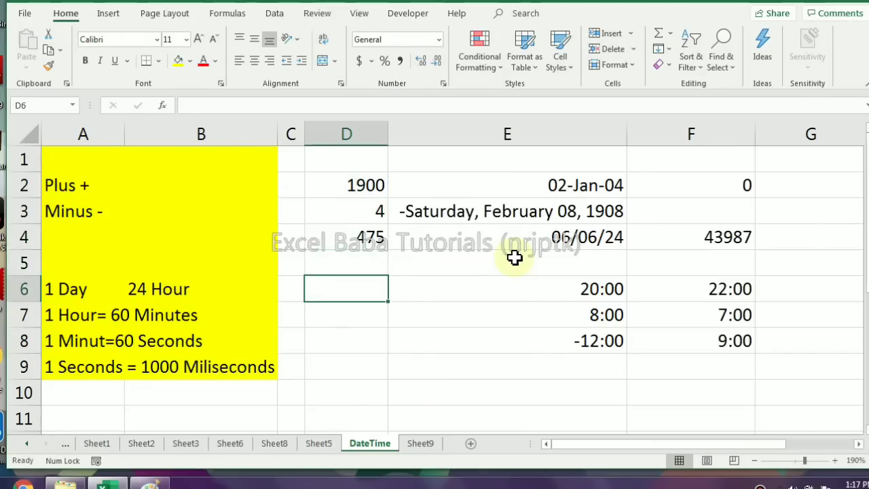
pyautogui.write('1900')
pyautogui.press('Return')
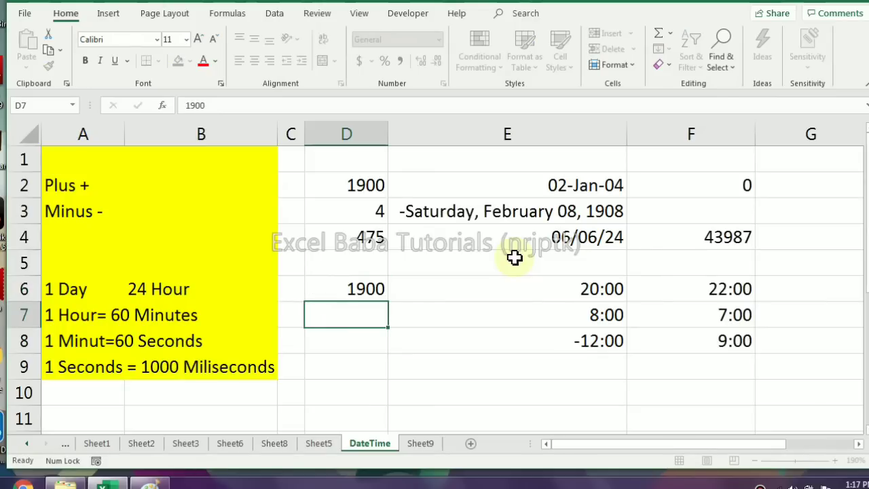
pyautogui.write('100')
pyautogui.press('Return')
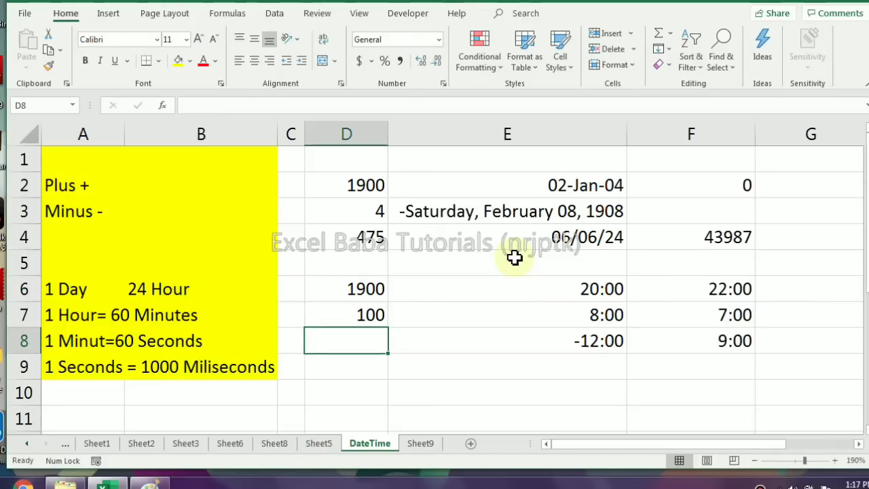
pyautogui.write('X')
pyautogui.press('Return')
# Change the divisor in cell D7 to 400
pyautogui.press('Up')
pyautogui.press('Up')
pyautogui.press('Up')
pyautogui.press('Up')
pyautogui.press('Up')
pyautogui.press('Up')
pyautogui.press('Up')
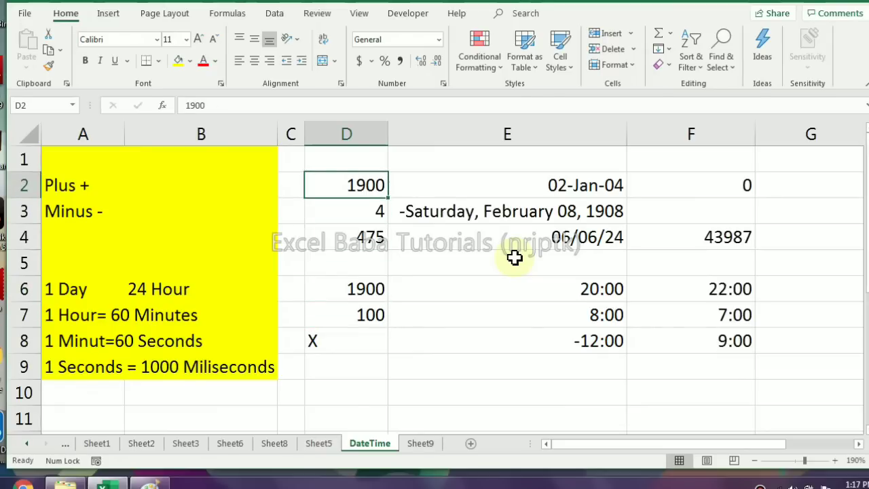
pyautogui.press('Down')
pyautogui.press('Down')
pyautogui.press('Down')
pyautogui.press('Down')
pyautogui.press('Down')
pyautogui.press('Down')
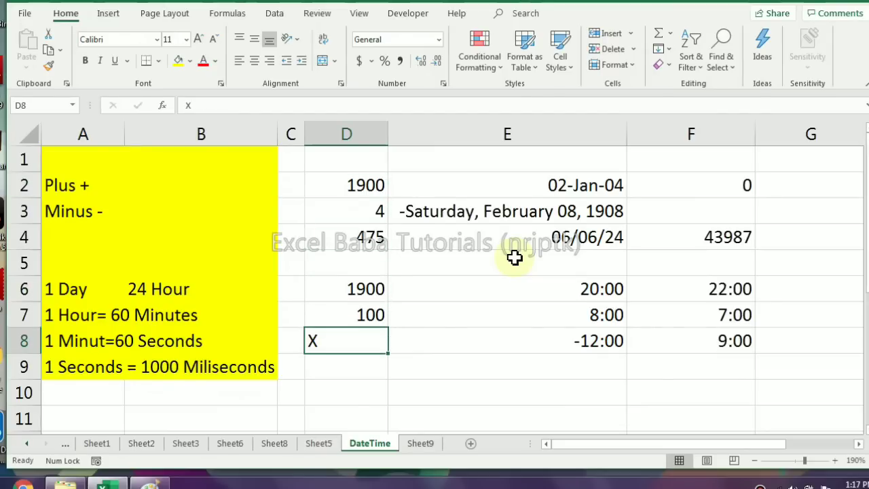
pyautogui.press('Up')
pyautogui.write('400')
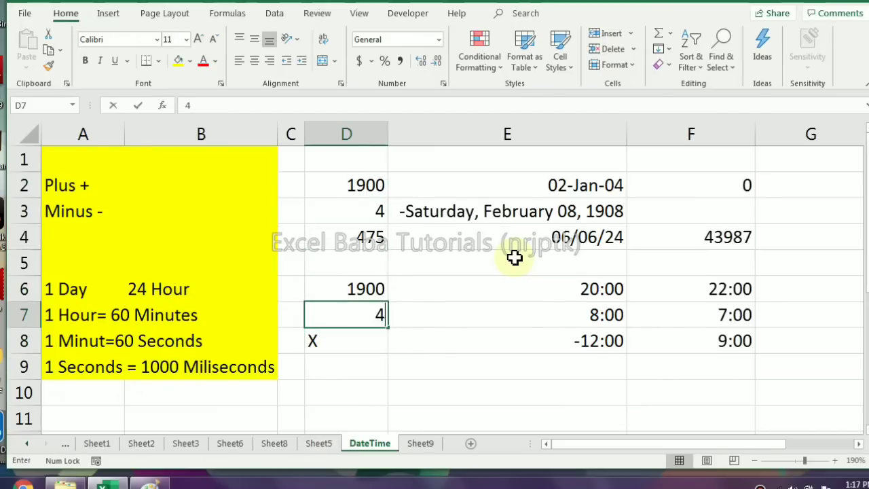
pyautogui.press('Return')
# Replace the X in cell D8 with the formula =D6/D7 and select that cell
pyautogui.write('=')
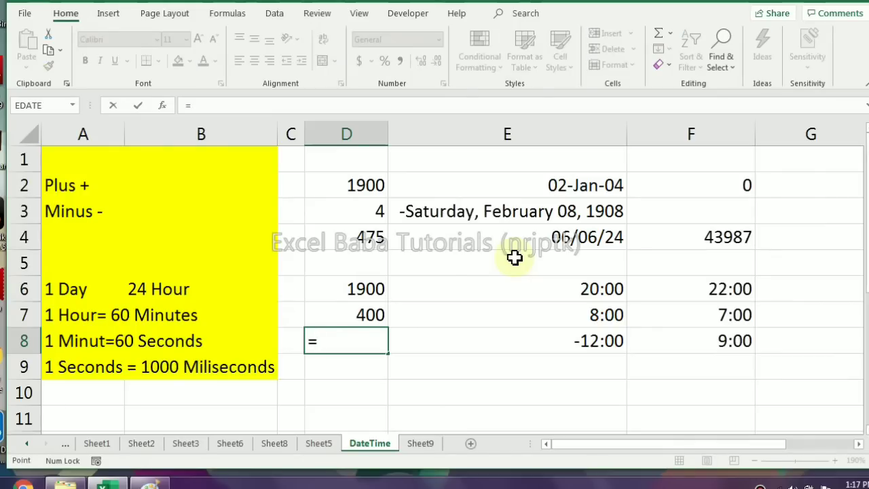
pyautogui.press('Up')
pyautogui.press('Up')
pyautogui.write('/')
pyautogui.press('Up')
pyautogui.press('Return')
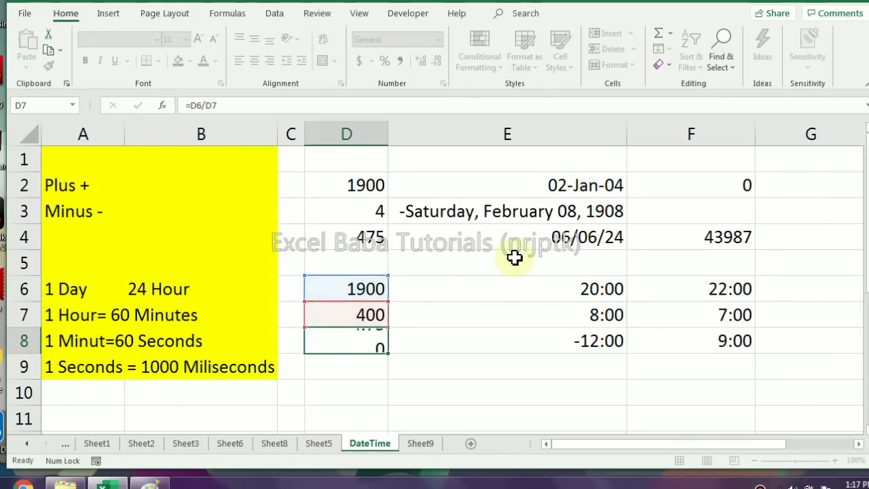
pyautogui.press('Up')
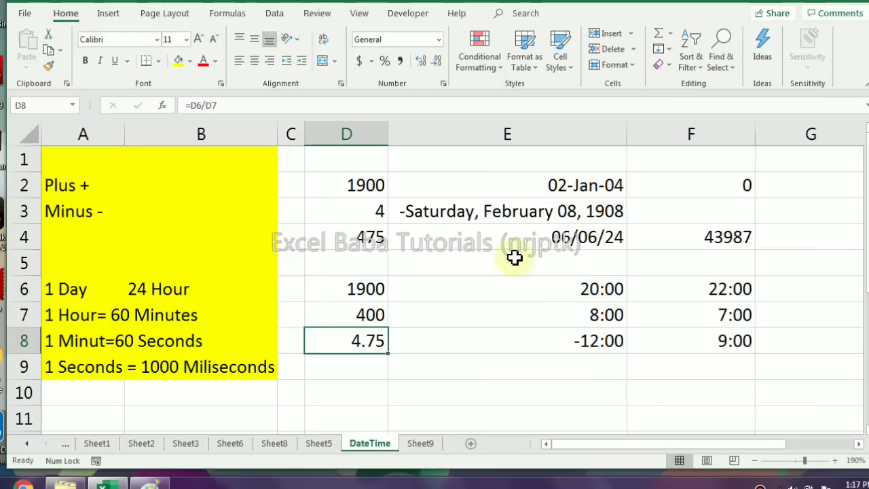
# Enter 29 Feb 1900 in cell E9 and select that cell
pyautogui.press('Down')
pyautogui.press('Right')
pyautogui.press('Down')
pyautogui.press('Up')
pyautogui.write('29')
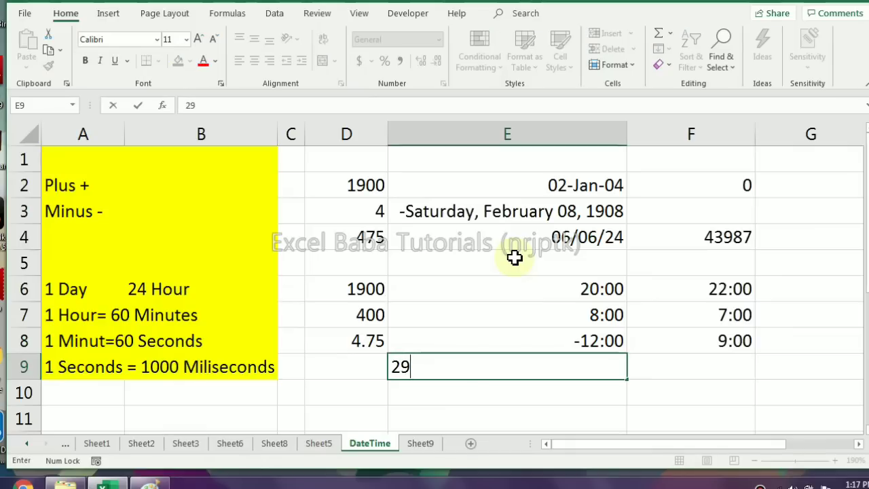
pyautogui.write(' Feb 1900')
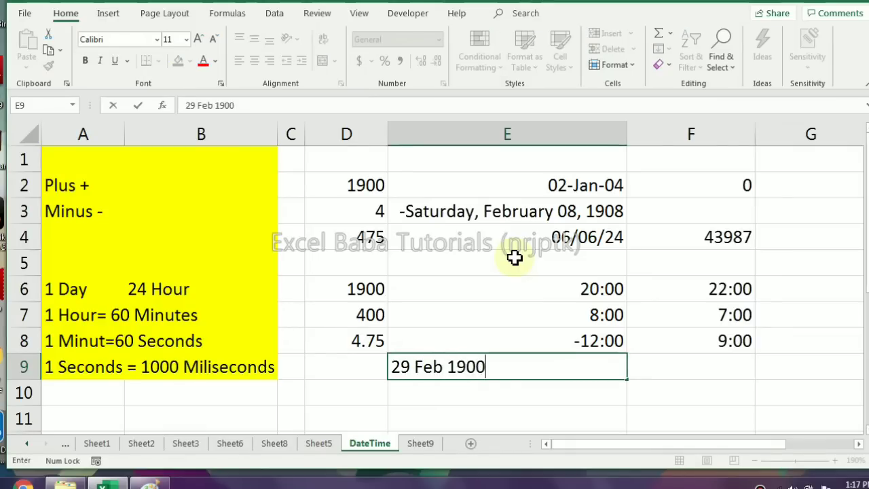
pyautogui.press('Return')
pyautogui.press('Up')
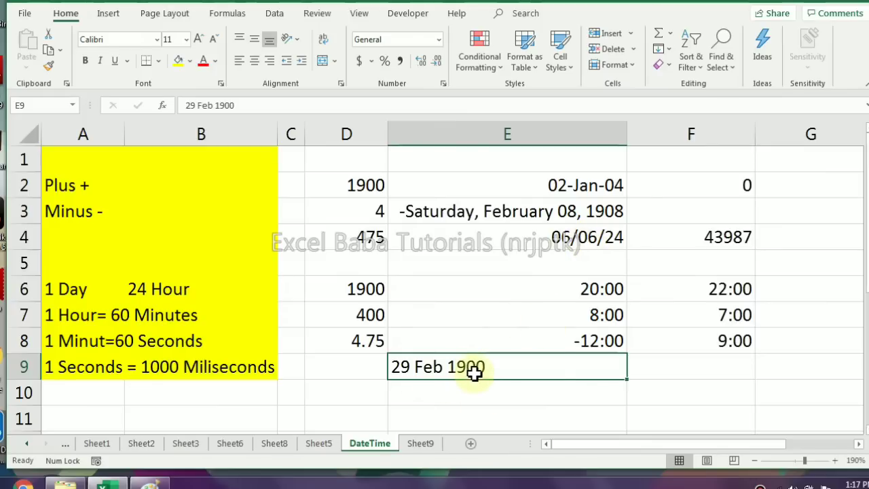
# Turn off the 1904 date system for the SalesCities.xlsx workbook in the advanced Excel options
pyautogui.click(24, 13)
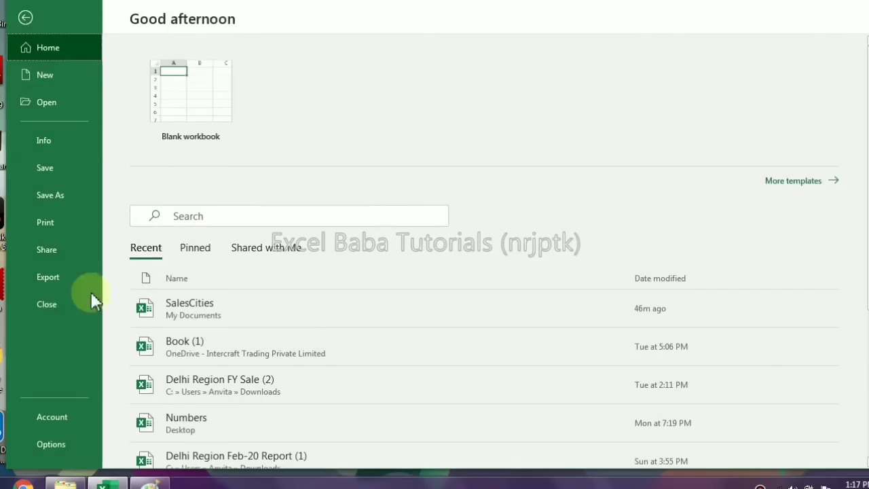
pyautogui.click(60, 443)
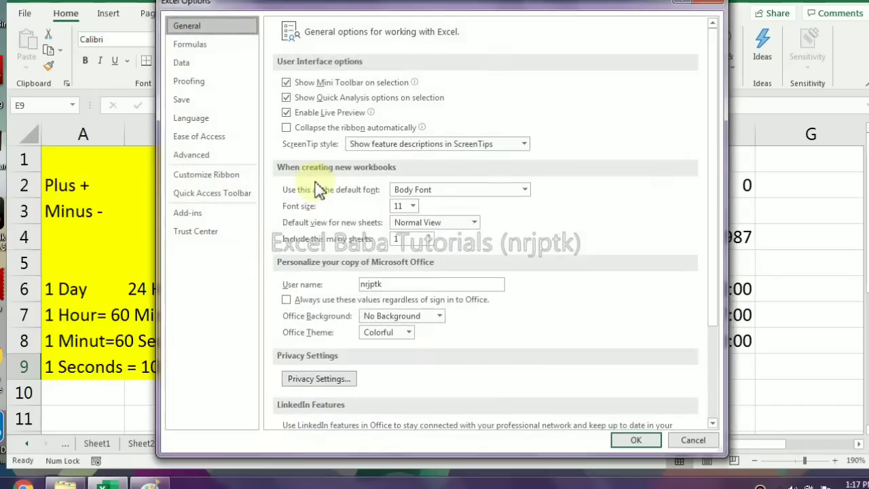
pyautogui.click(203, 155)
pyautogui.scroll(-10, 451, 230)
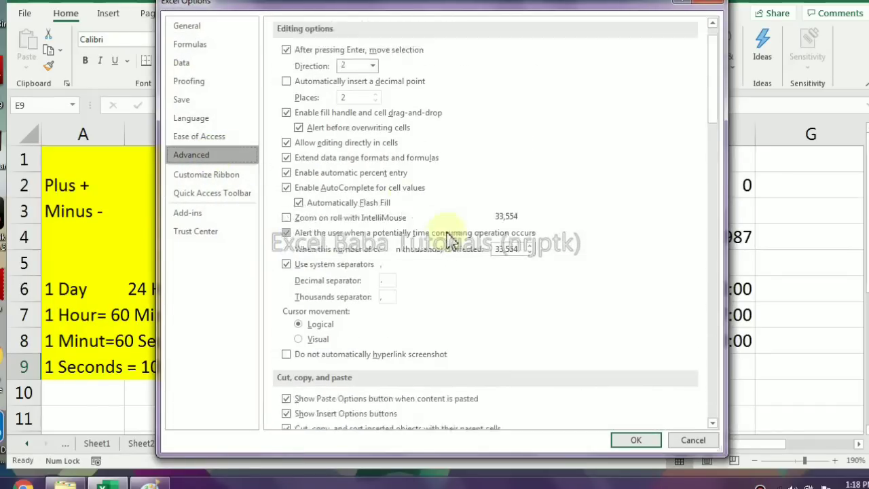
pyautogui.scroll(-15, 448, 238)
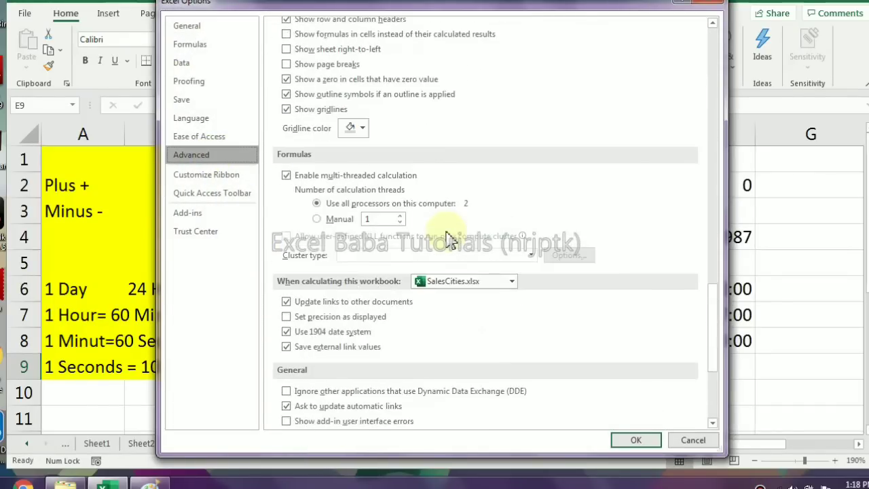
pyautogui.click(286, 118)
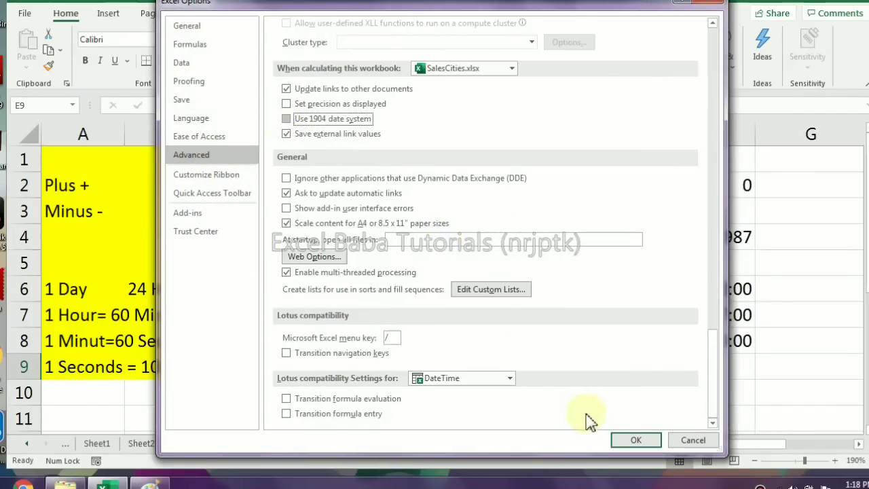
pyautogui.click(631, 438)
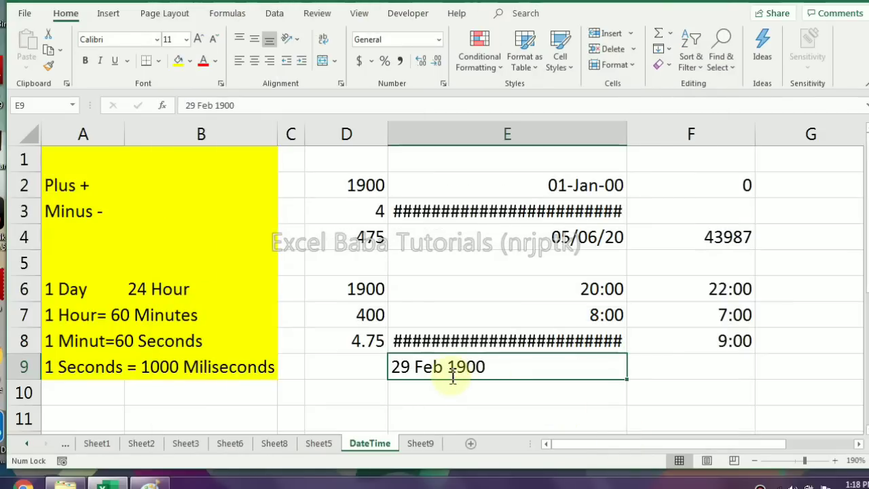
# Re-enter the existing 29 Feb 1900 entry in cell E9 under the 1900 date system
pyautogui.doubleClick(447, 367)
pyautogui.press('Return')
pyautogui.press('Up')
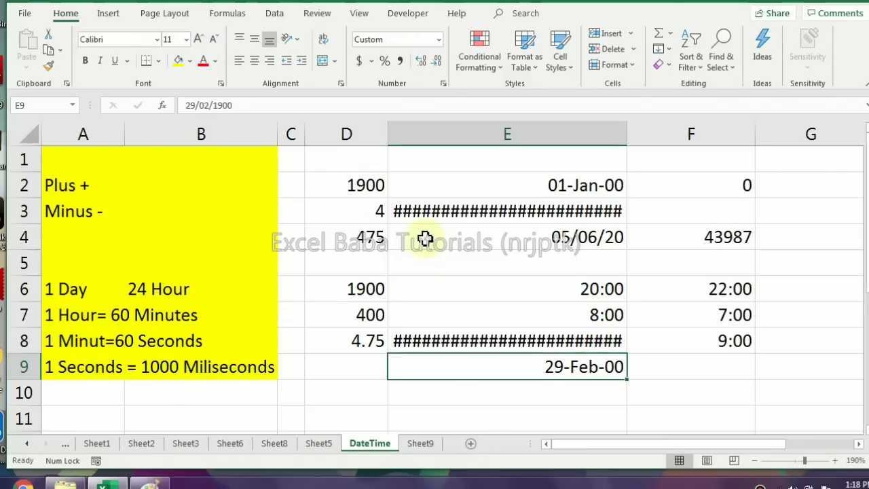
# Enter the date 05/06/2020 in cell F3 of Sheet9, beside the table of format codes
pyautogui.click(571, 487)
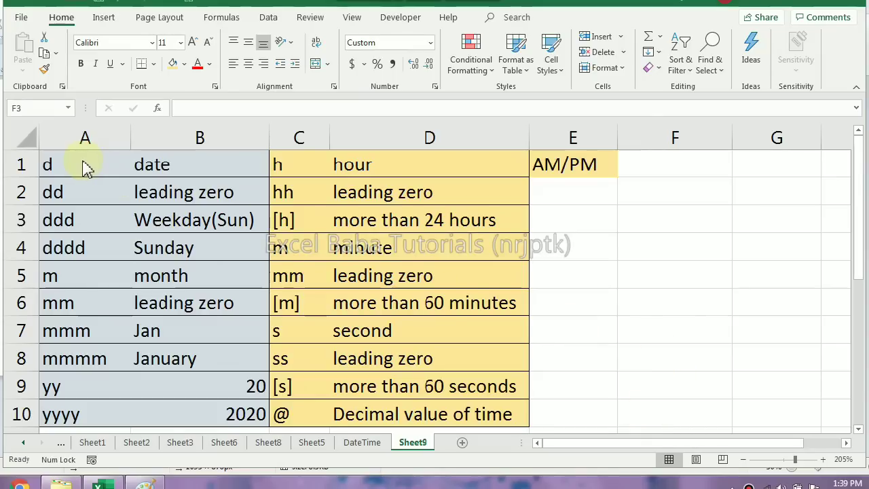
pyautogui.click(641, 221)
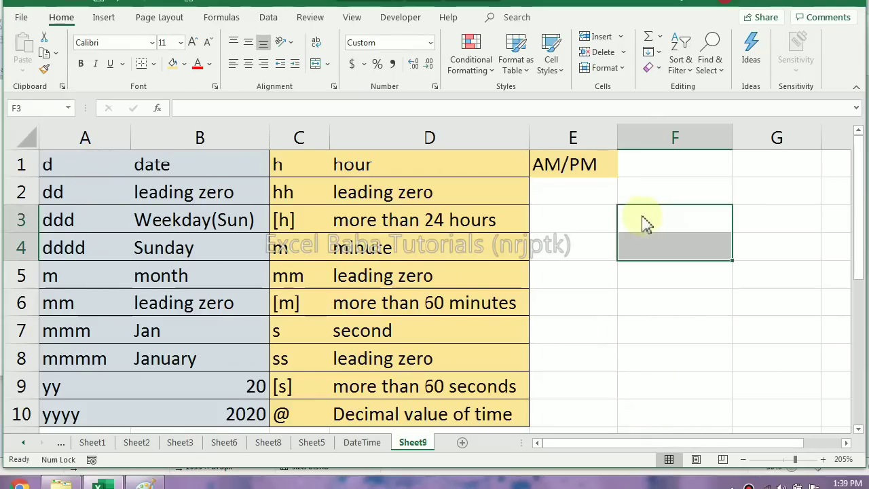
pyautogui.moveTo(86, 170); pyautogui.dragTo(77, 359)
pyautogui.click(650, 217)
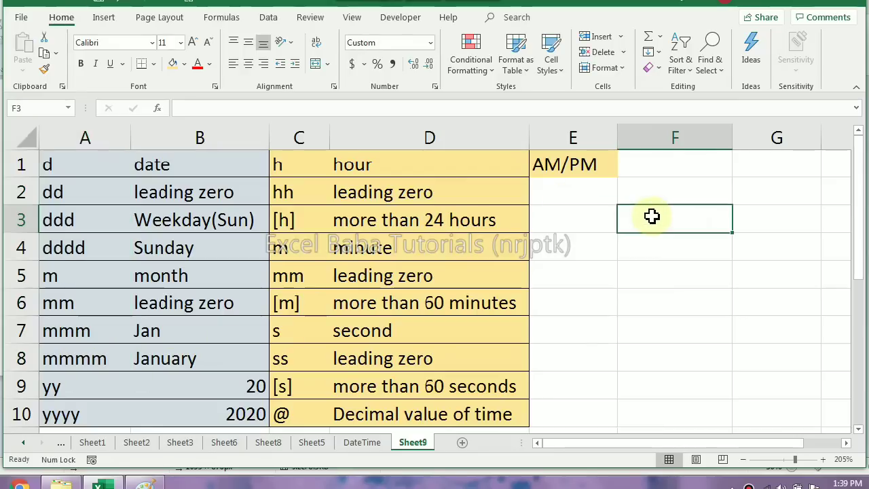
pyautogui.write('05/06/2020')
pyautogui.press('Return')
# Apply the custom number format d to the date in cell F3
pyautogui.click(652, 216)
pyautogui.hotkey('ctrl', '1')
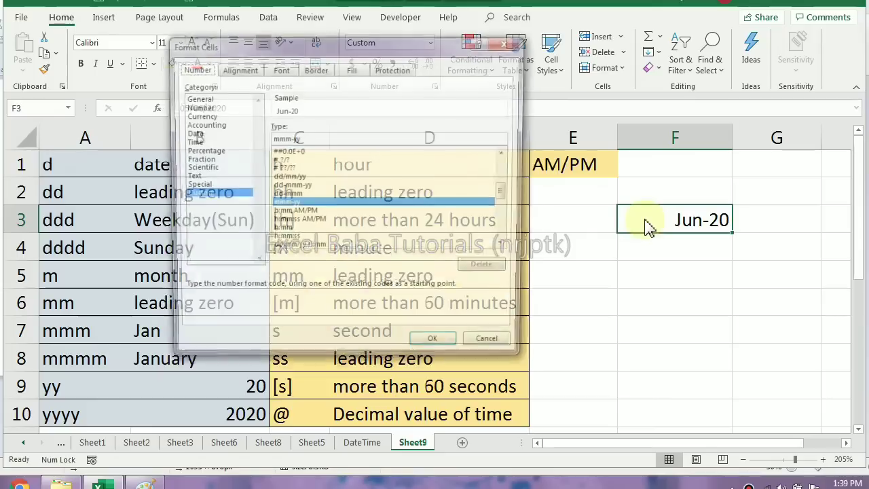
pyautogui.click(510, 44)
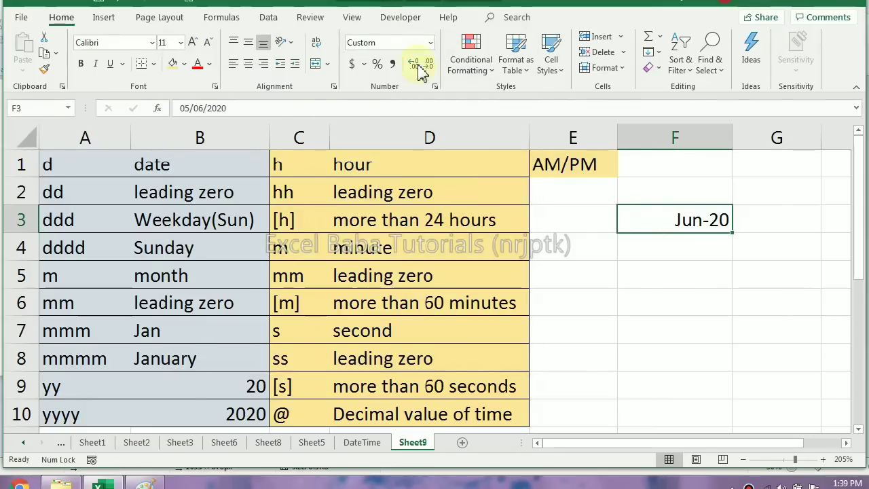
pyautogui.click(437, 91)
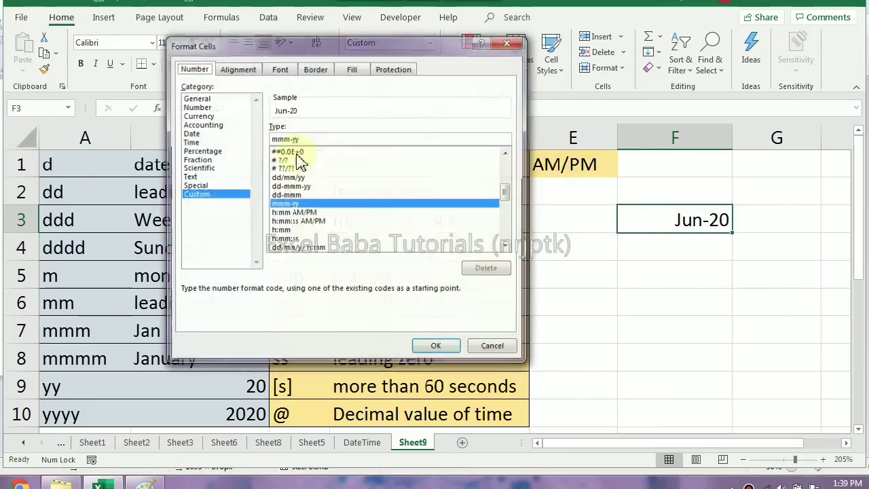
pyautogui.moveTo(341, 53); pyautogui.dragTo(462, 24)
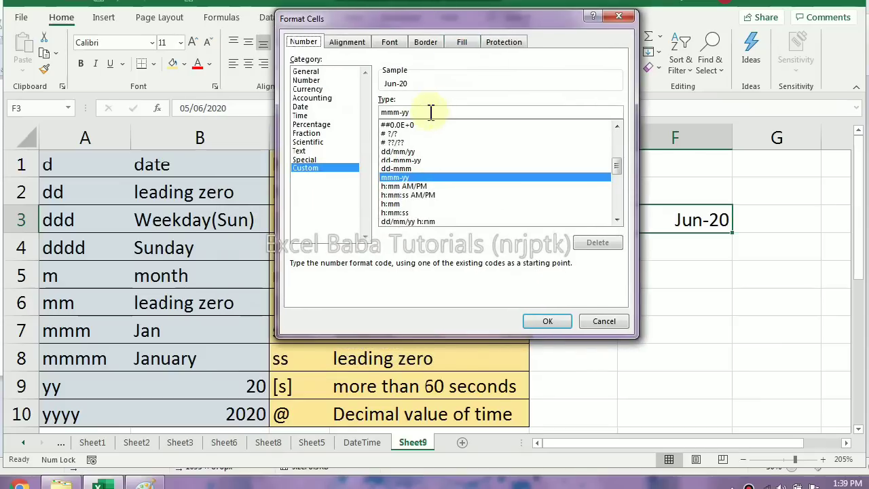
pyautogui.write('d')
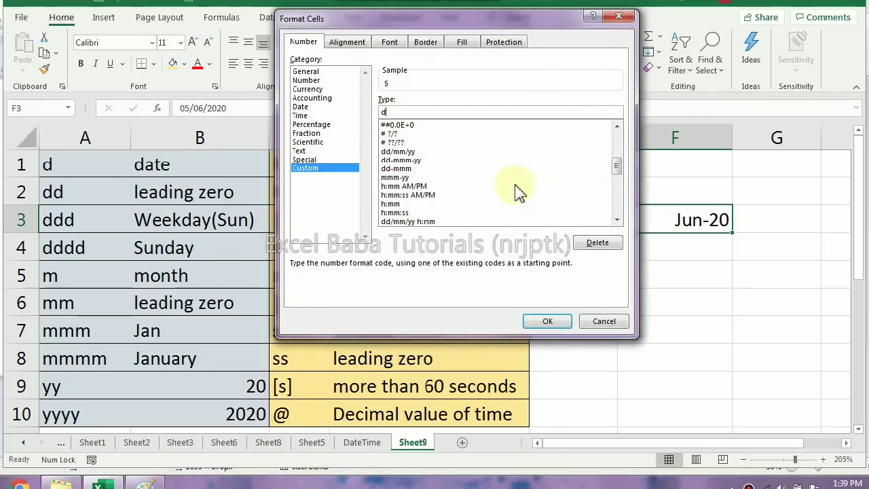
pyautogui.click(551, 322)
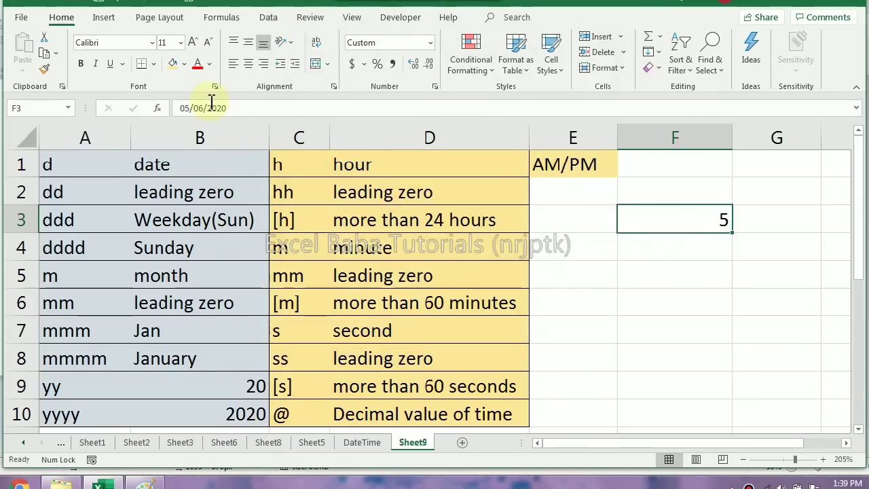
# Preview the codes dd and ddd for the date in cell F3 and apply the custom number format dddd
pyautogui.hotkey('ctrl', '1')
pyautogui.click(400, 112)
pyautogui.write('d')
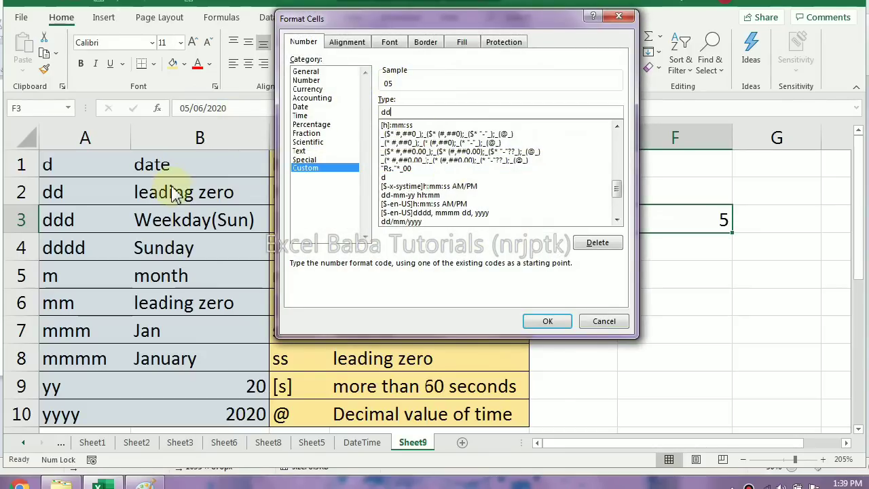
pyautogui.write('d')
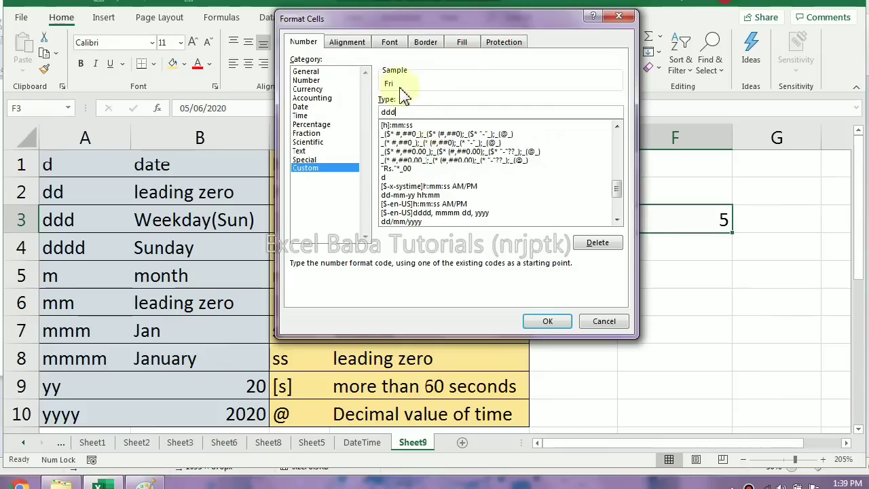
pyautogui.write('d')
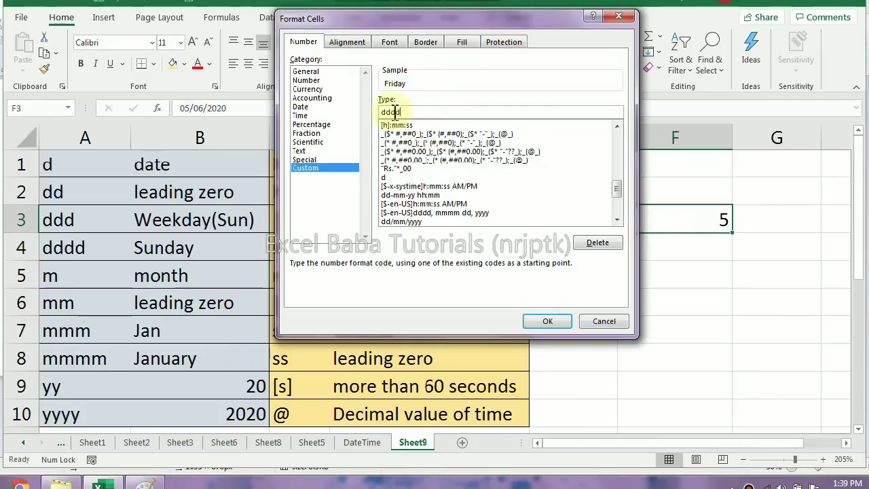
pyautogui.click(557, 326)
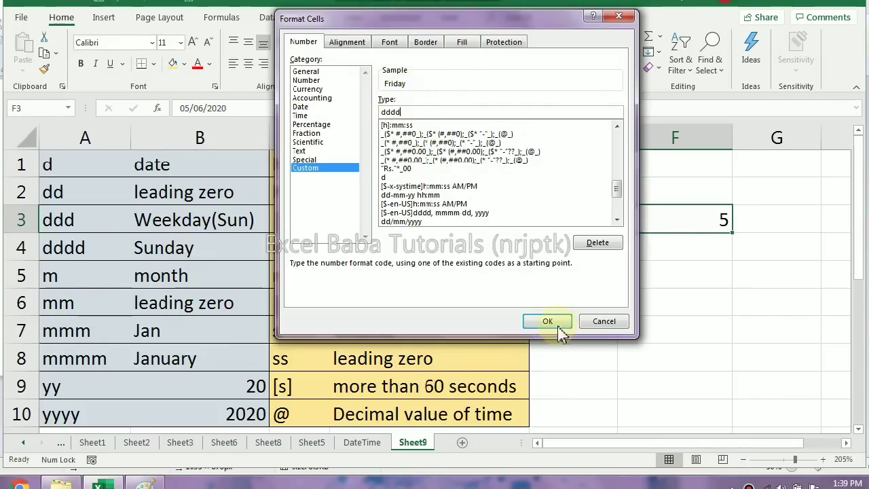
# Extend the custom number format of cell F3 to dddd d mmm yyyy
pyautogui.hotkey('ctrl', '1')
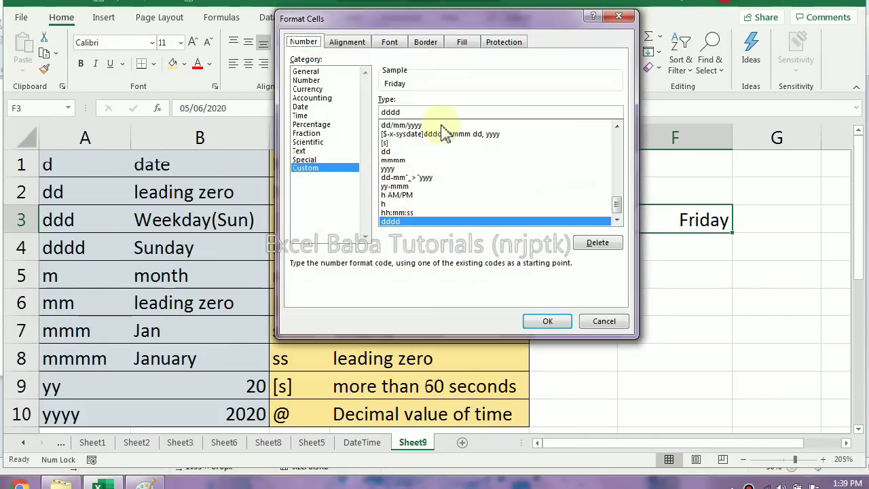
pyautogui.click(432, 113)
pyautogui.write('d mmm')
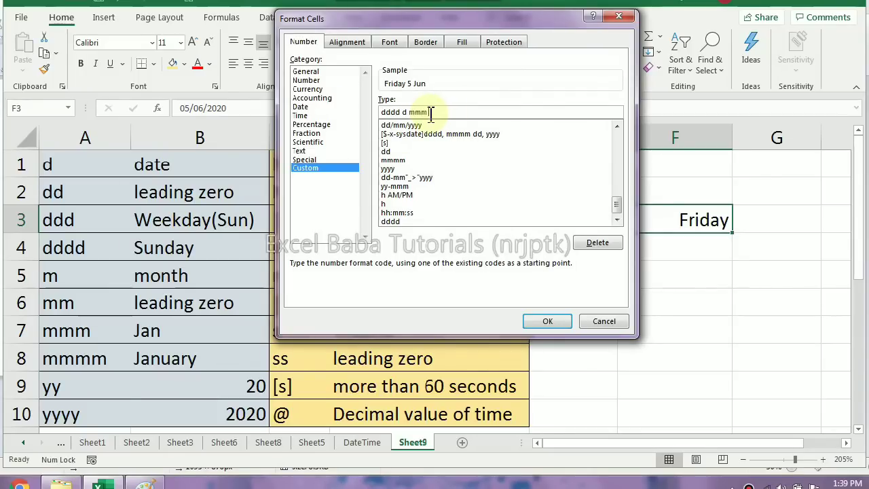
pyautogui.write(' yyyy')
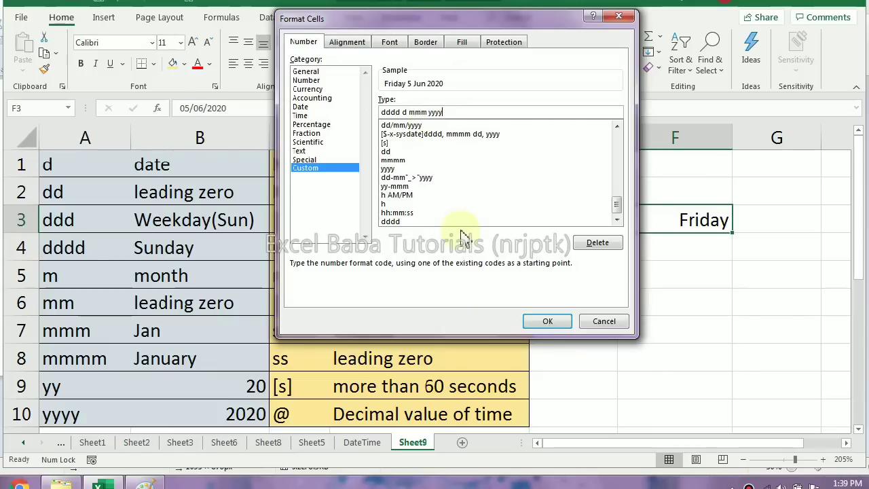
pyautogui.click(547, 321)
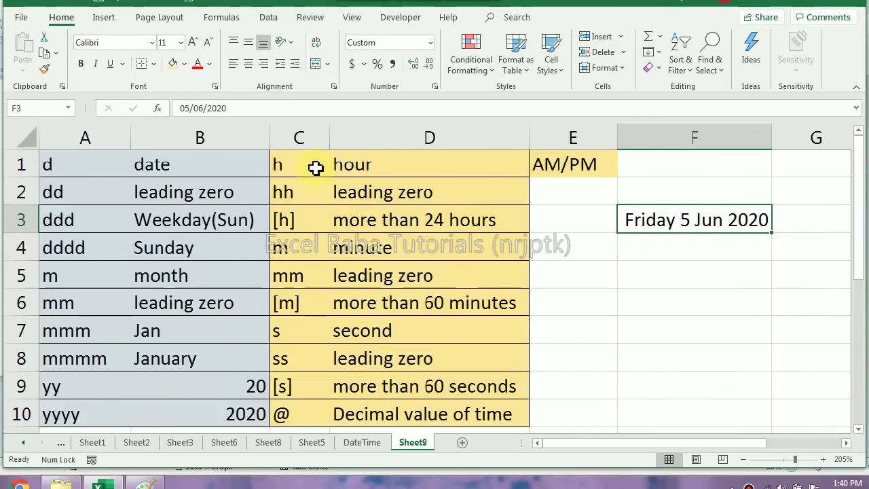
# Enter the date and time 5 Jun 2020 9:45:23 in cell F4
pyautogui.click(648, 255)
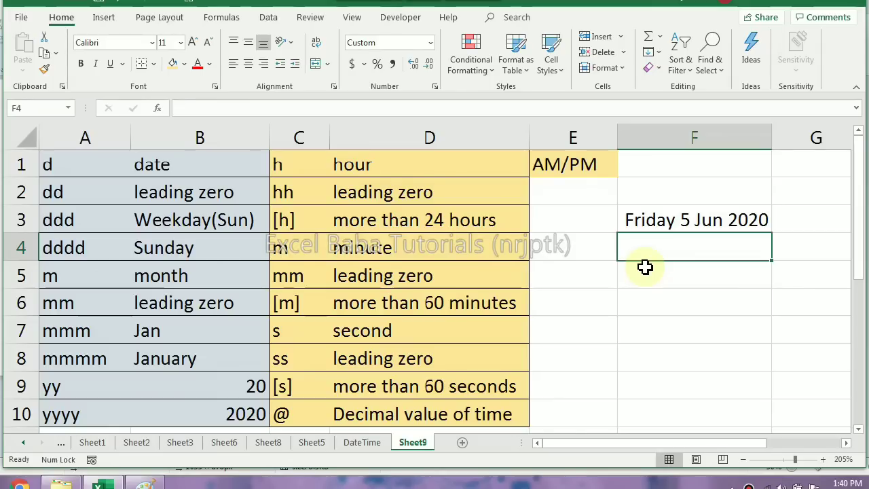
pyautogui.write('5 Jun 2020')
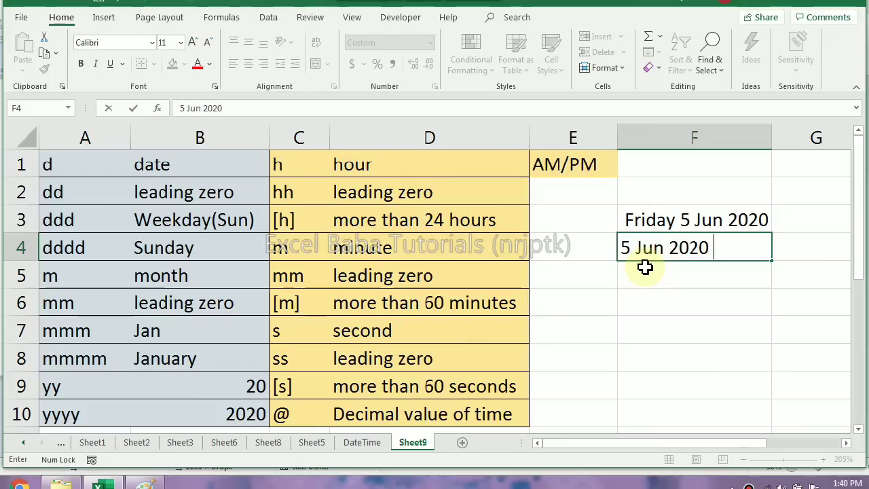
pyautogui.write(' 9:45:23')
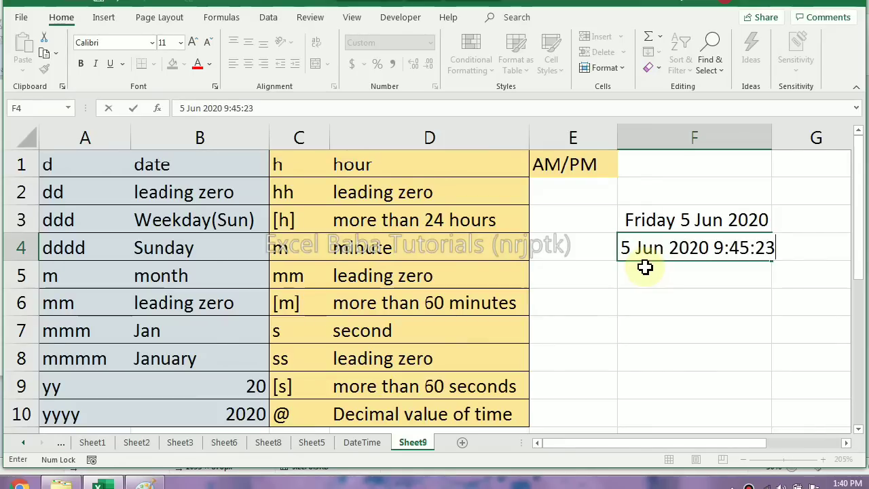
pyautogui.press('Return')
pyautogui.press('Up')
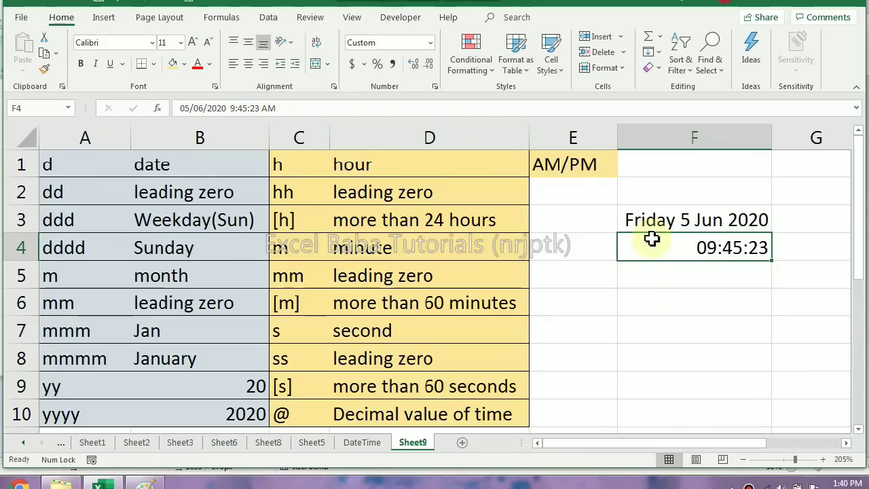
# Apply the custom number format d mmm h:m to the date and time in cell F4
pyautogui.hotkey('ctrl', '1')
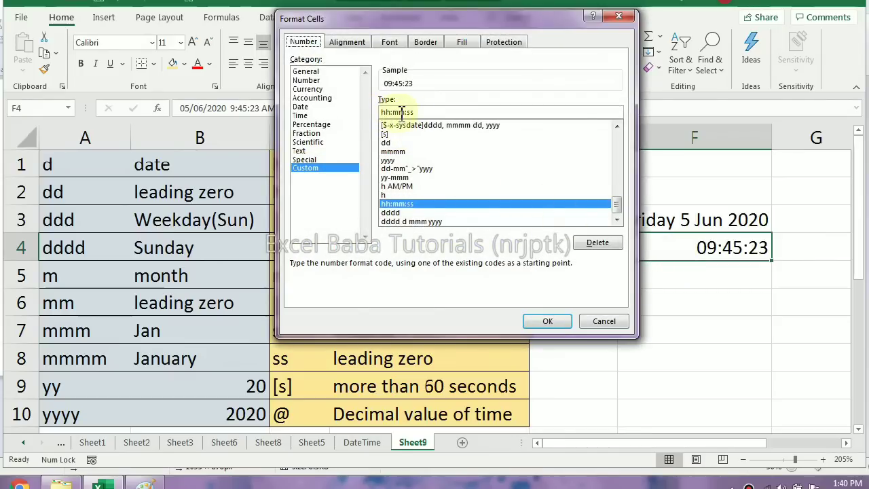
pyautogui.moveTo(458, 20); pyautogui.dragTo(556, 44)
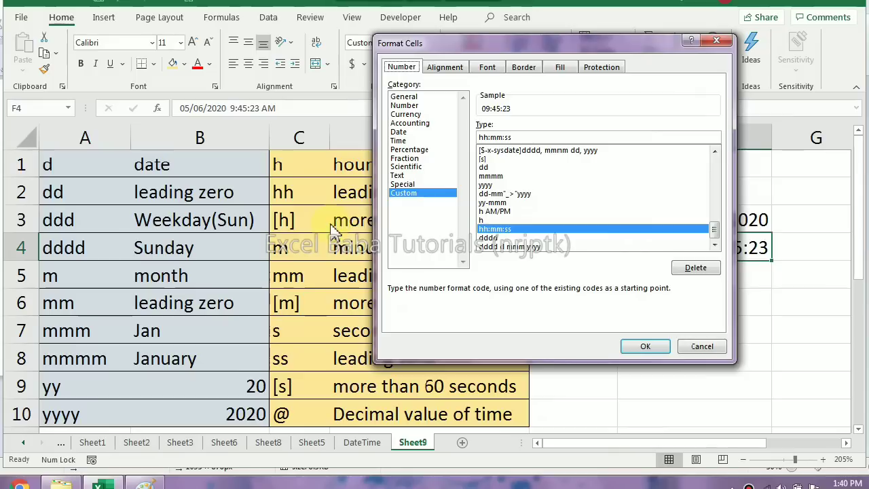
pyautogui.moveTo(513, 138); pyautogui.dragTo(441, 139)
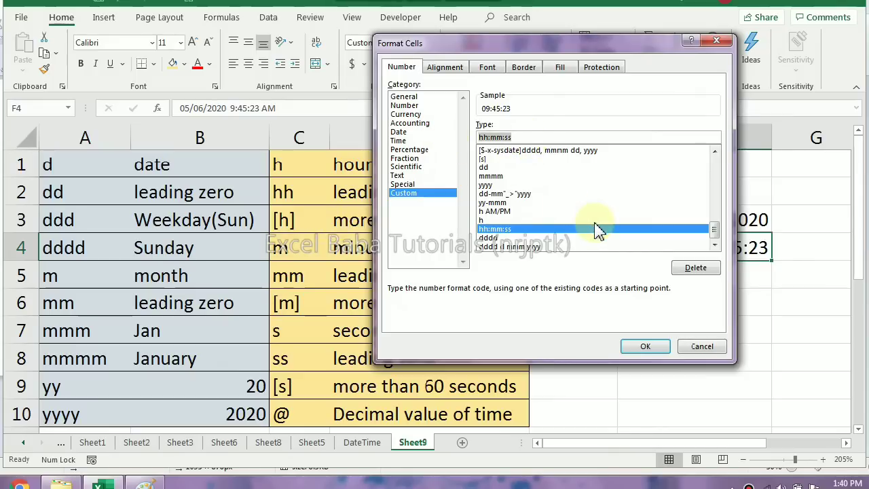
pyautogui.write('d')
pyautogui.moveTo(538, 48); pyautogui.dragTo(419, 68)
pyautogui.write('mmm h:m')
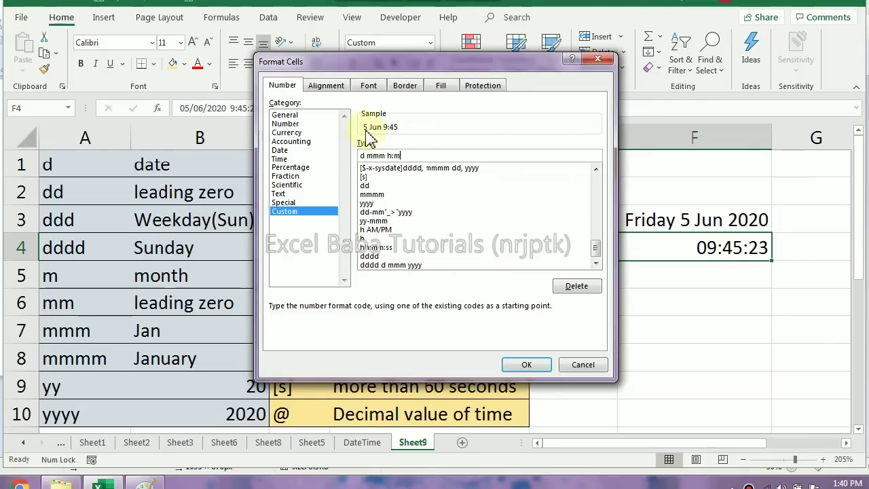
pyautogui.click(519, 365)
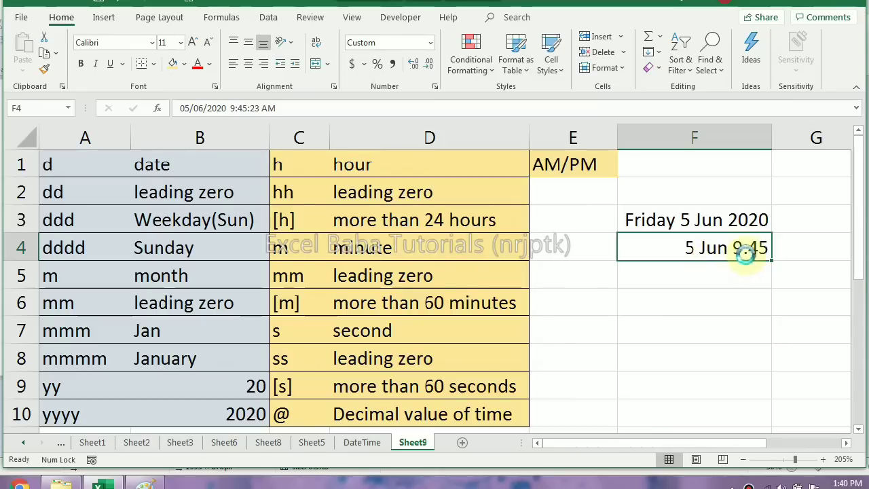
# Preview the custom format d mmm m for cell F4 without the hour code, and discard the change
pyautogui.hotkey('ctrl', '1')
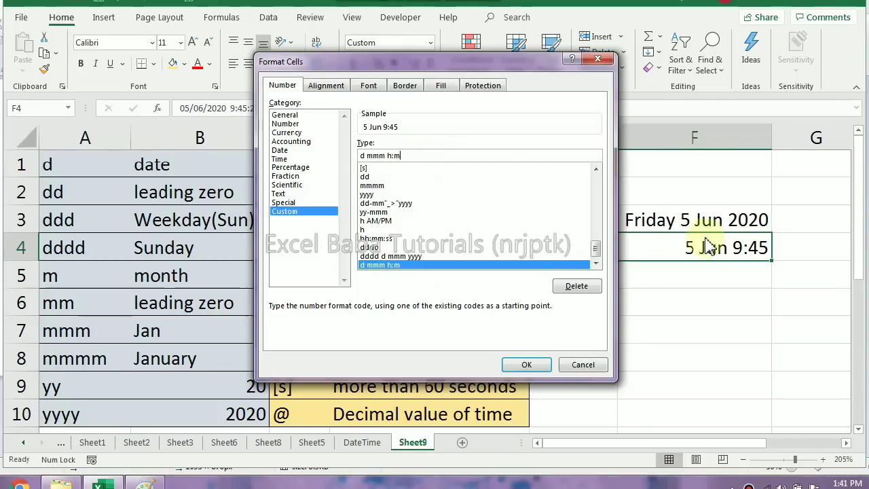
pyautogui.click(395, 155)
pyautogui.press('BackSpace')
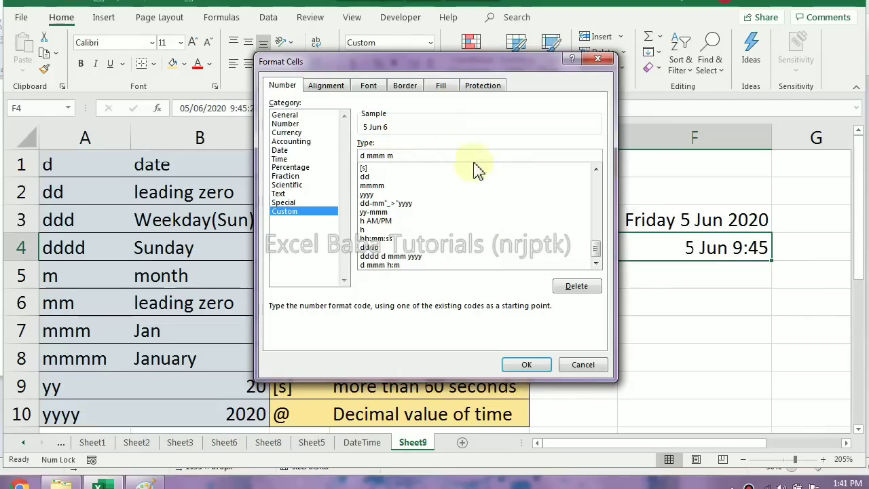
pyautogui.moveTo(437, 68); pyautogui.dragTo(330, 38)
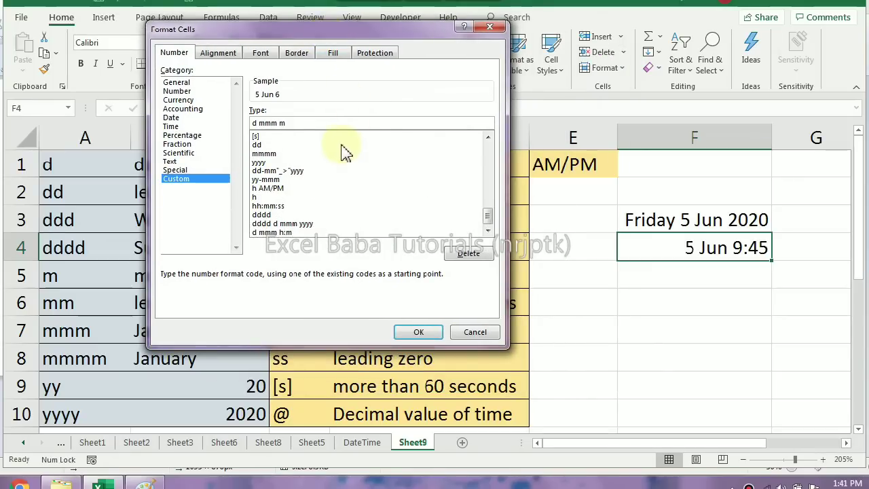
pyautogui.moveTo(317, 36); pyautogui.dragTo(360, 40)
pyautogui.click(481, 332)
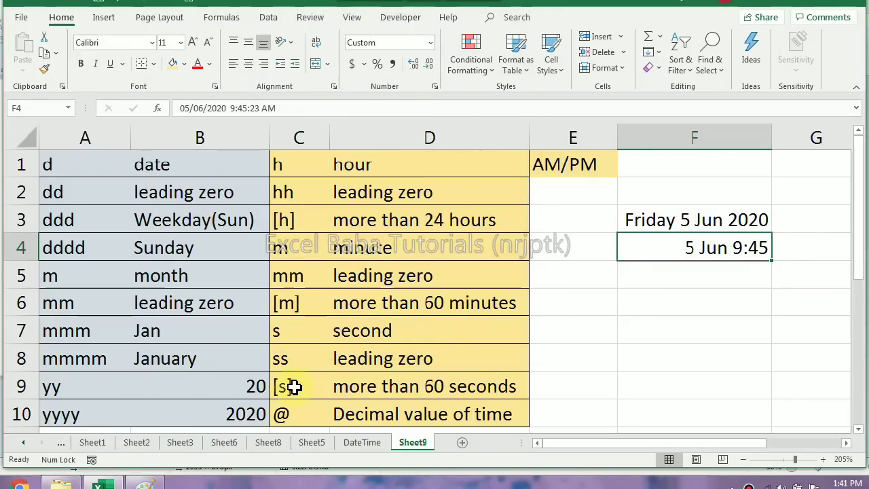
# Clear the sample dates from cells F3:F4
pyautogui.click(661, 224)
pyautogui.moveTo(660, 224); pyautogui.dragTo(665, 246)
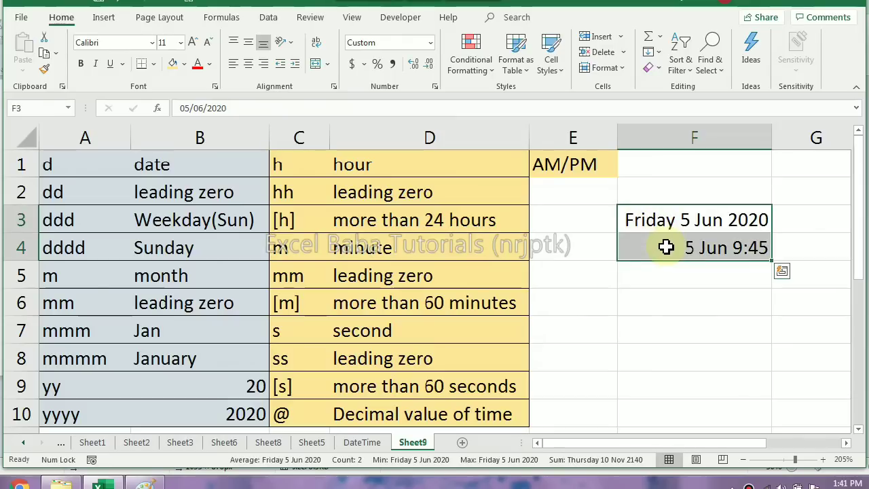
pyautogui.press('Delete')
# Enter the time 48:00 in cell F5
pyautogui.click(673, 276)
pyautogui.write('4')
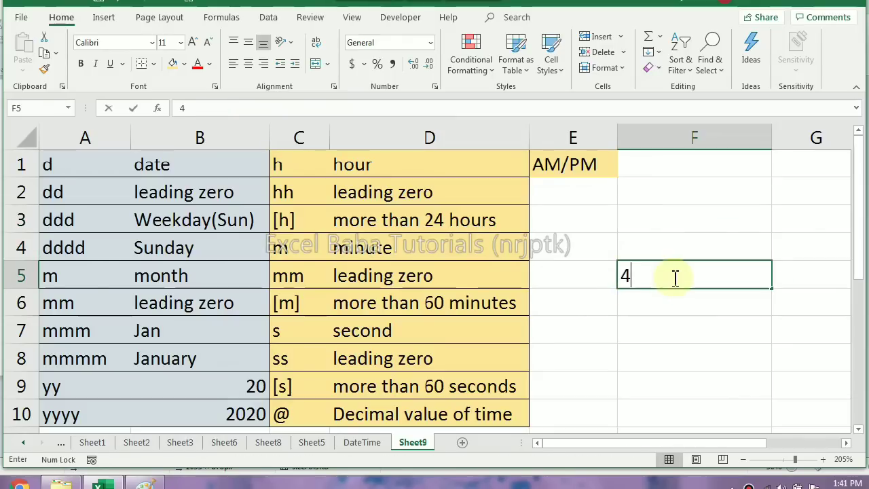
pyautogui.write('8:00')
pyautogui.press('Return')
# Replace the entry in cell F5 with the date 6 Jan 1904
pyautogui.click(673, 277)
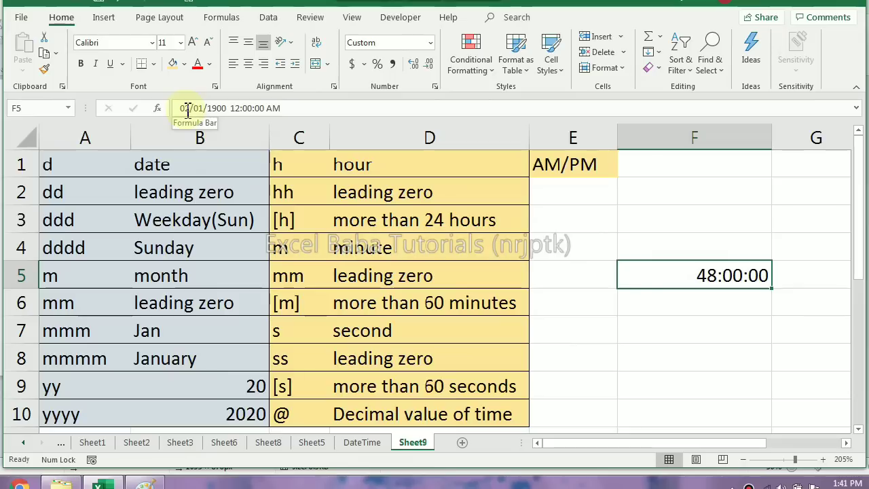
pyautogui.write('6 Jan')
pyautogui.write(' 1904')
pyautogui.press('Return')
# Preview the elapsed-hours code for the date in cell F5 and apply the elapsed-minutes format [m]
pyautogui.click(705, 279)
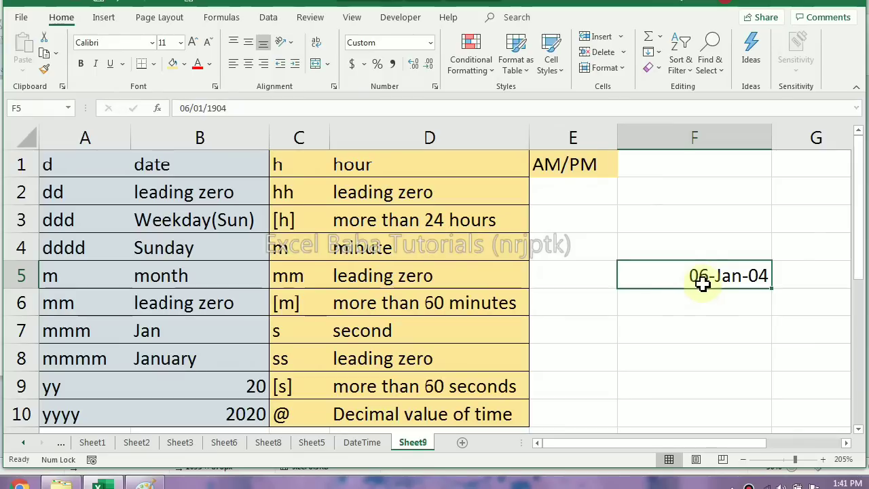
pyautogui.hotkey('ctrl', '1')
pyautogui.moveTo(319, 125); pyautogui.dragTo(258, 116)
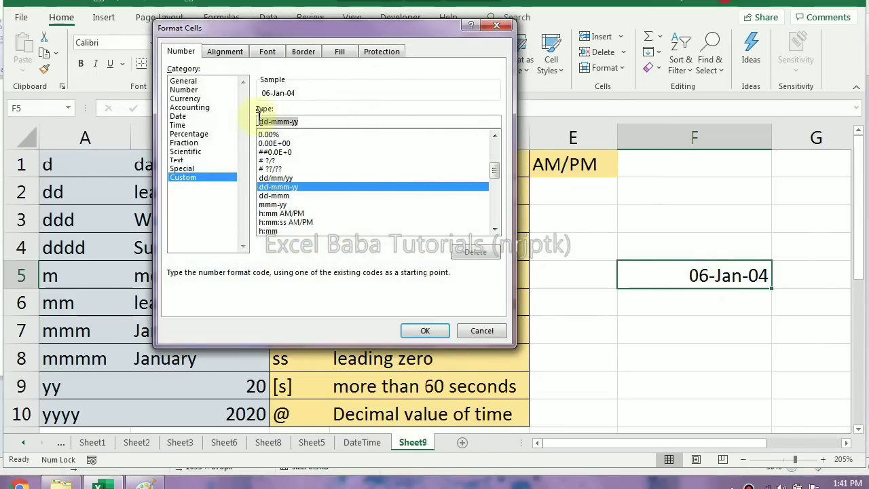
pyautogui.write('[h')
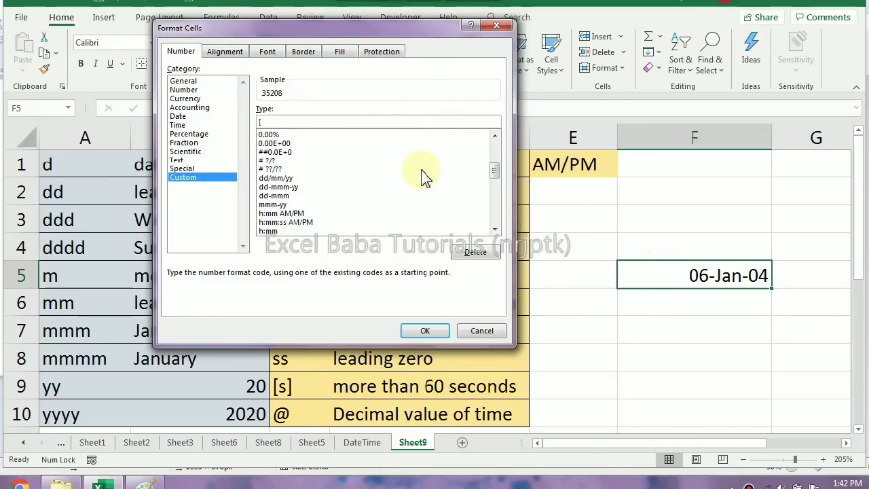
pyautogui.write(']')
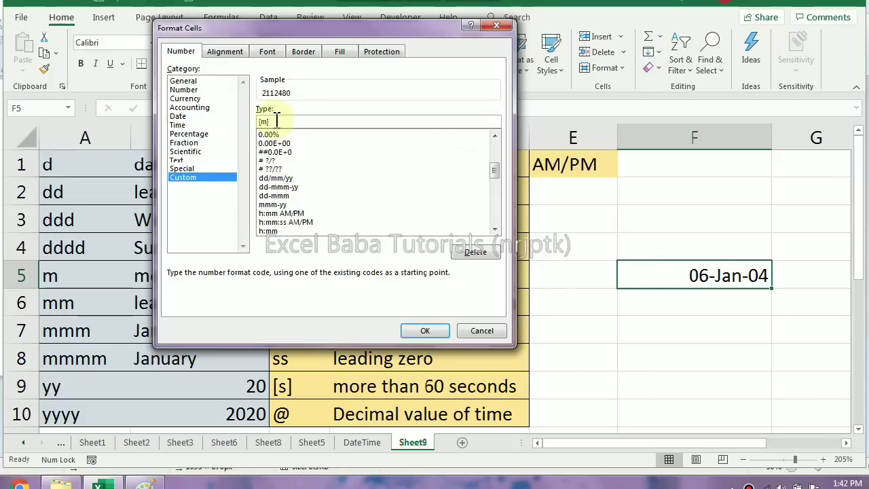
pyautogui.click(425, 330)
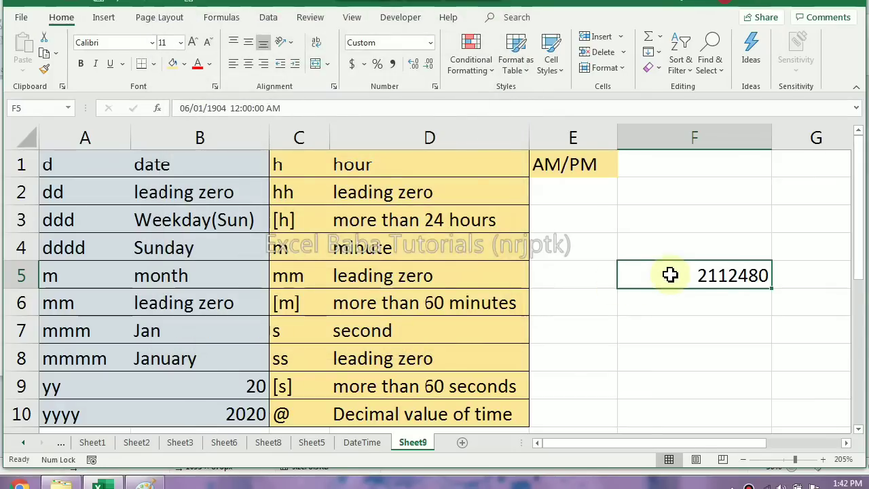
# Try the custom format [m]:[s] on cell F5, and apply the elapsed-seconds format [ss] instead
pyautogui.hotkey('ctrl', '1')
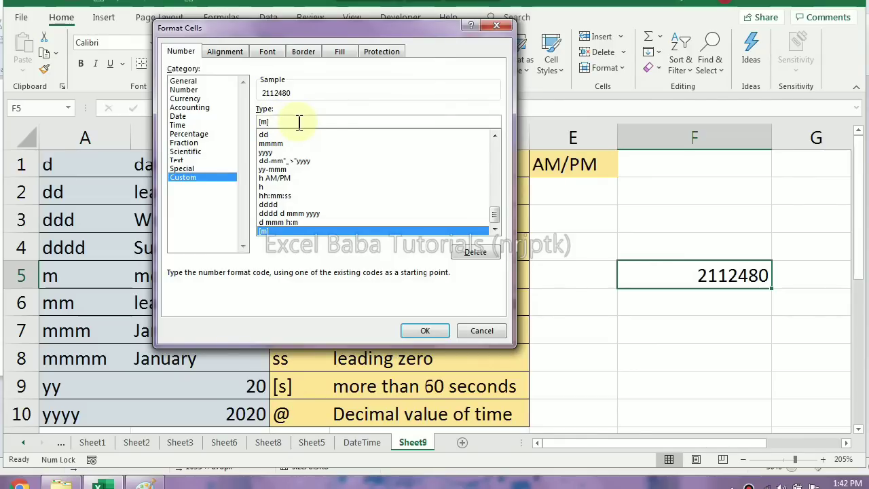
pyautogui.write(':')
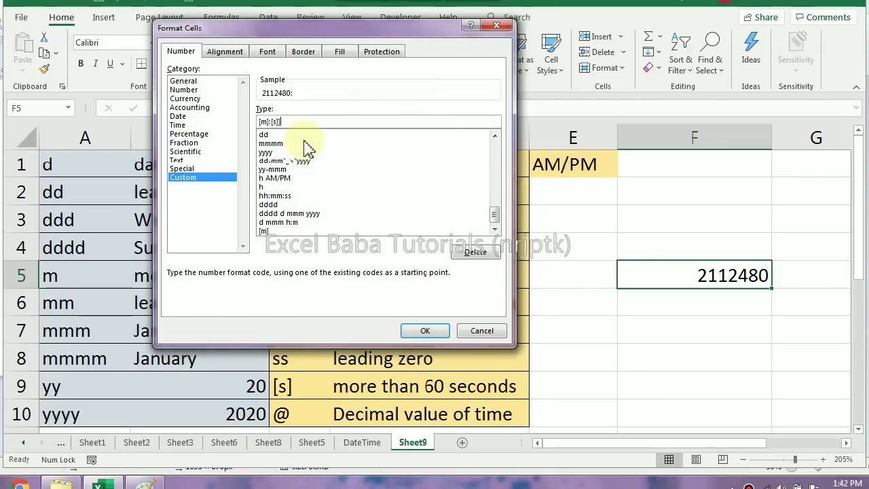
pyautogui.click(425, 332)
pyautogui.click(399, 281)
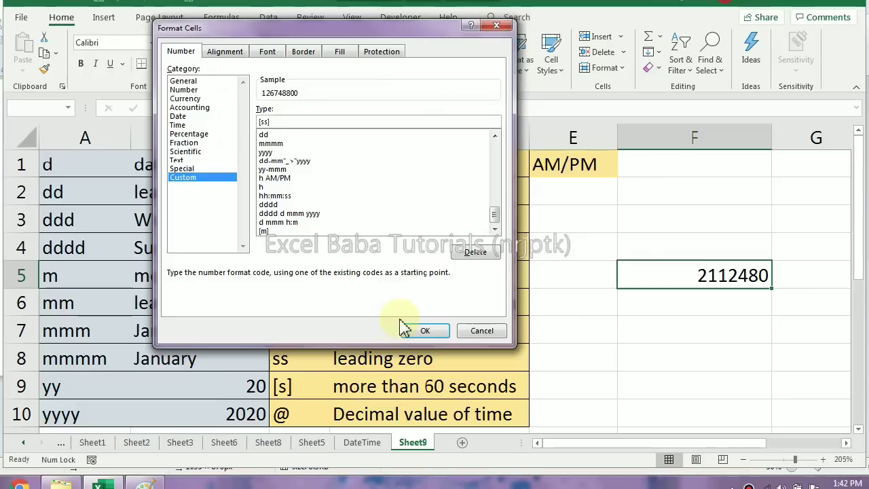
pyautogui.click(424, 330)
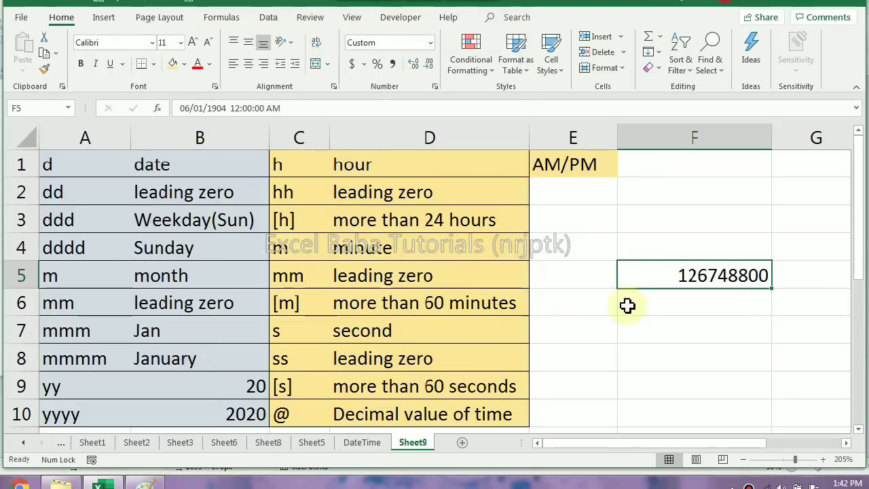
# Return to the DateTime sheet and select the time in cell E7
pyautogui.click(661, 210)
pyautogui.click(359, 445)
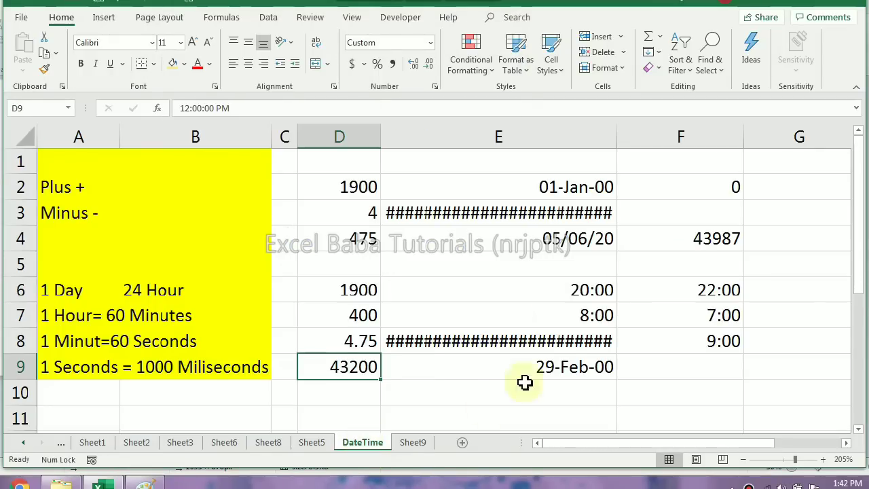
pyautogui.click(572, 317)
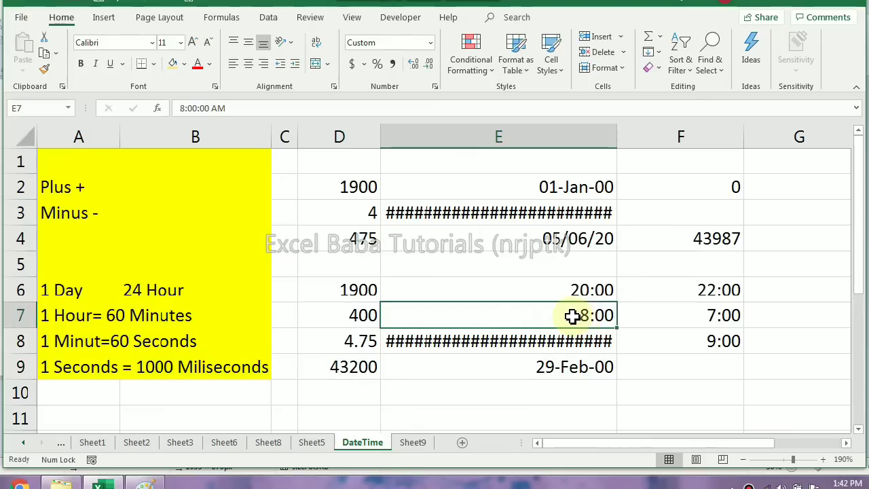
# Apply the custom elapsed-minutes format [m] to the time difference in cell F8
pyautogui.click(529, 343)
pyautogui.click(681, 331)
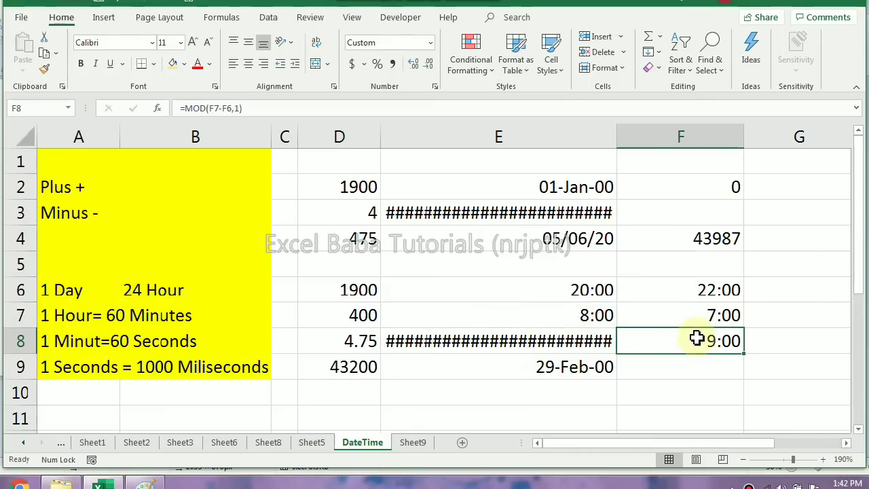
pyautogui.hotkey('ctrl', '1')
pyautogui.moveTo(278, 121); pyautogui.dragTo(239, 122)
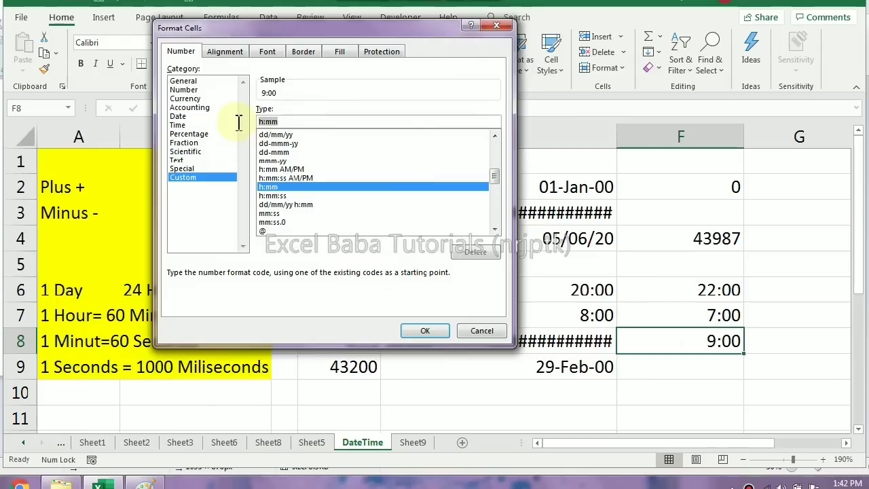
pyautogui.write('[m')
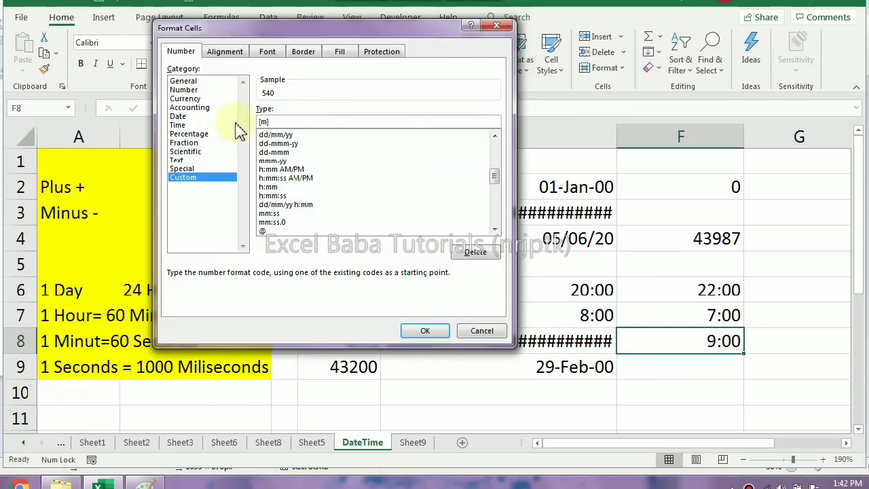
pyautogui.press('Return')
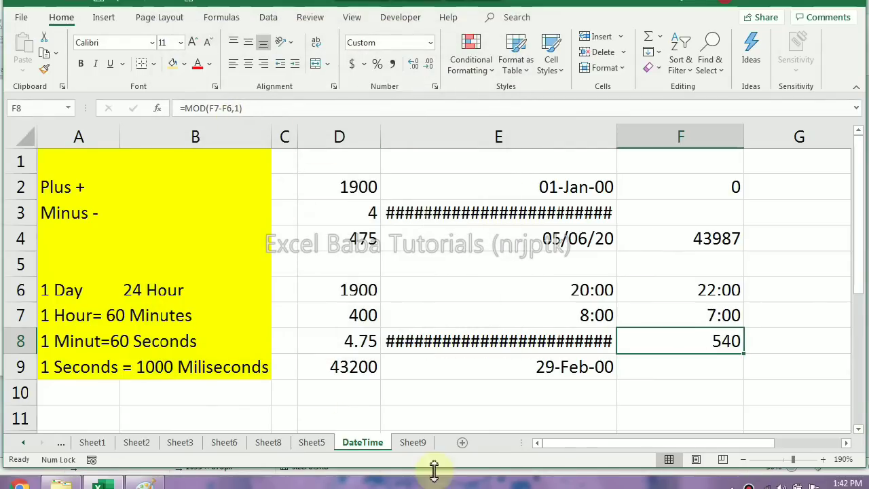
pyautogui.click(493, 486)
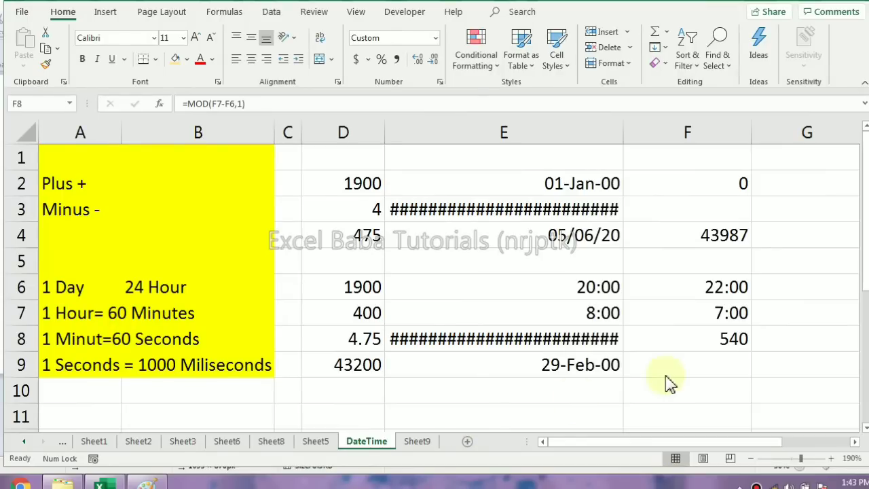
pyautogui.click(665, 349)
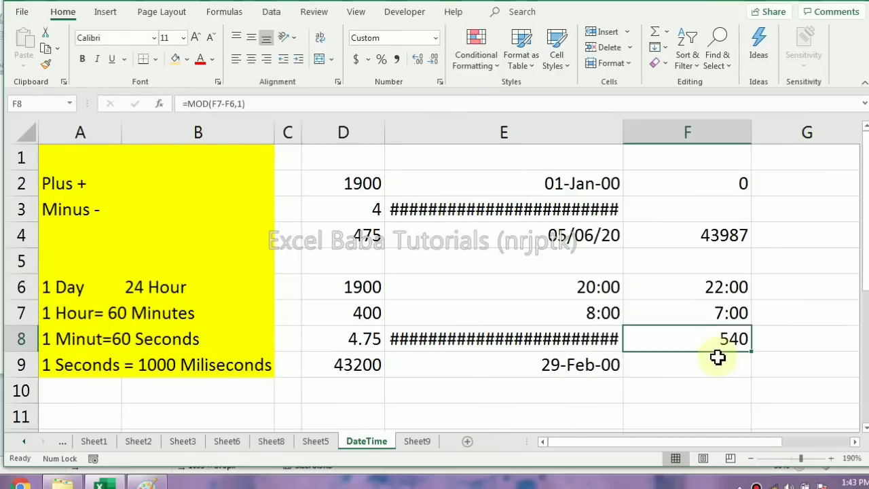
# Consult the format codes on Sheet9, and apply the custom format @ to the time in cell F7 of the DateTime sheet
pyautogui.click(417, 441)
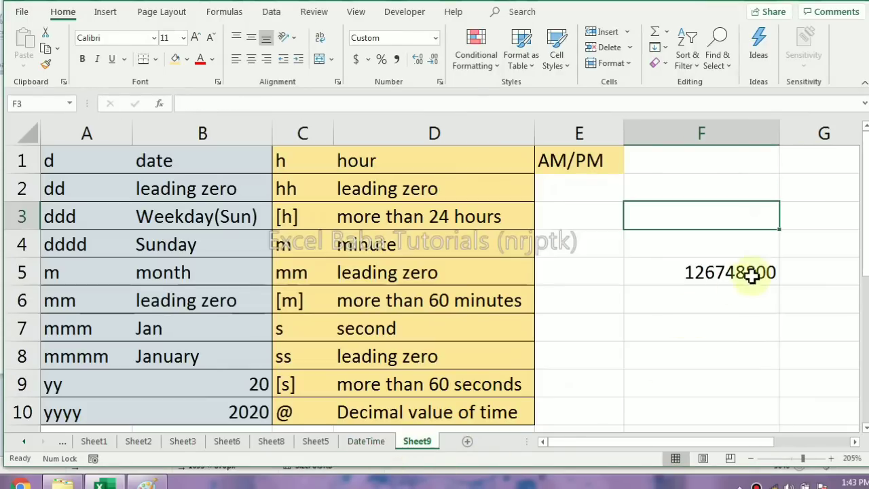
pyautogui.click(710, 274)
pyautogui.click(379, 445)
pyautogui.click(683, 309)
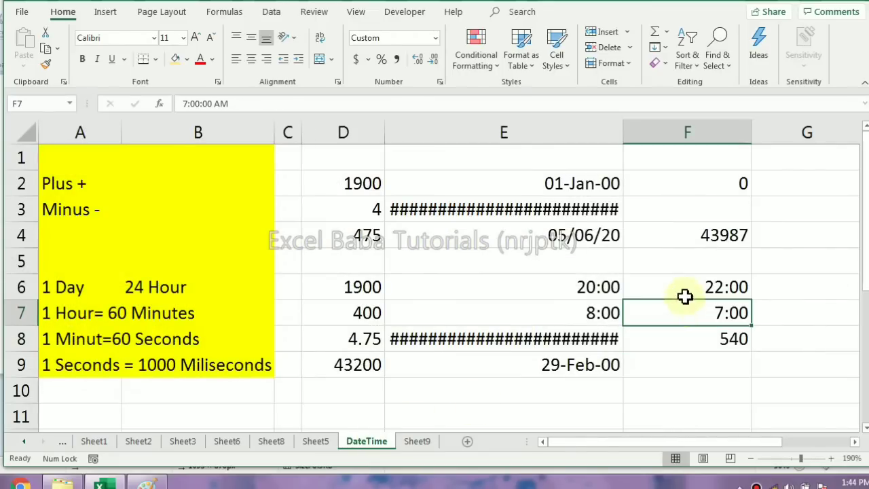
pyautogui.hotkey('ctrl', '1')
pyautogui.moveTo(264, 117); pyautogui.dragTo(310, 117)
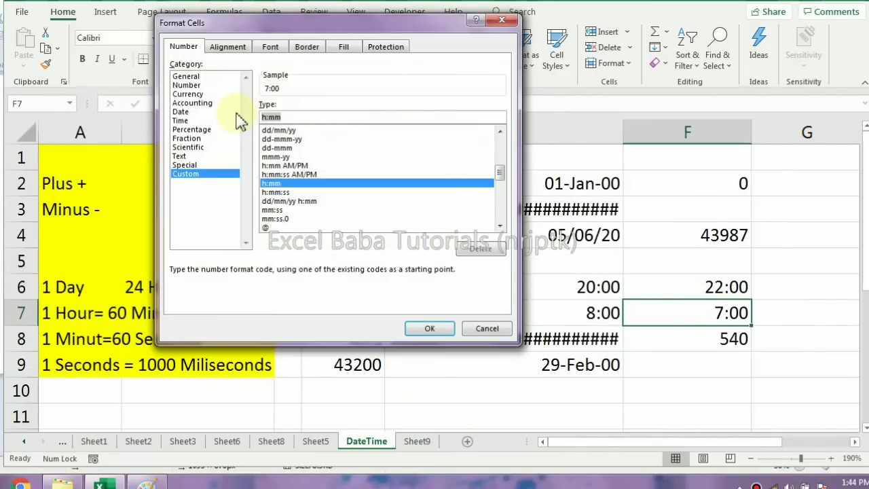
pyautogui.write('@')
pyautogui.click(429, 328)
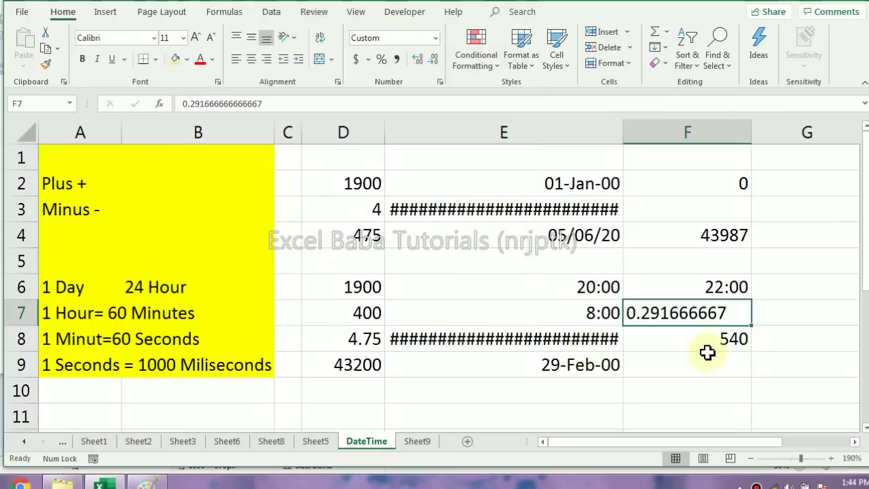
# Enter the time 12:00 in cell E10 and apply the custom format @ to it
pyautogui.click(501, 390)
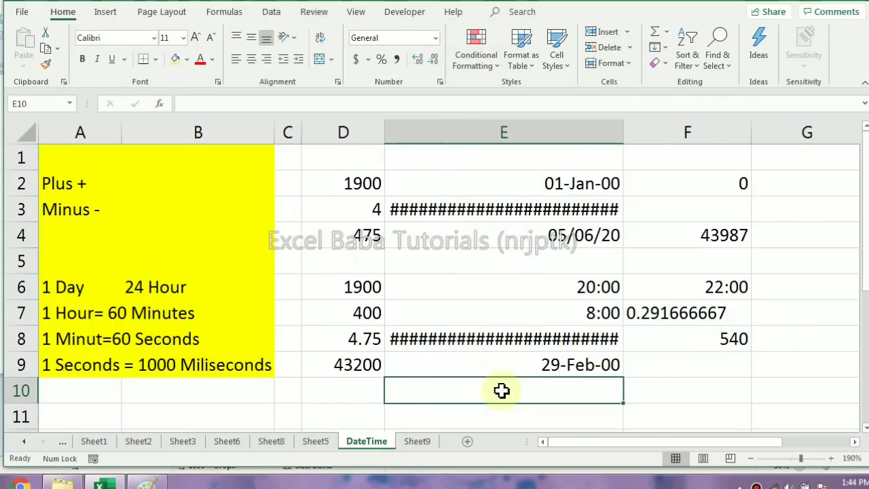
pyautogui.write('12:00')
pyautogui.press('Return')
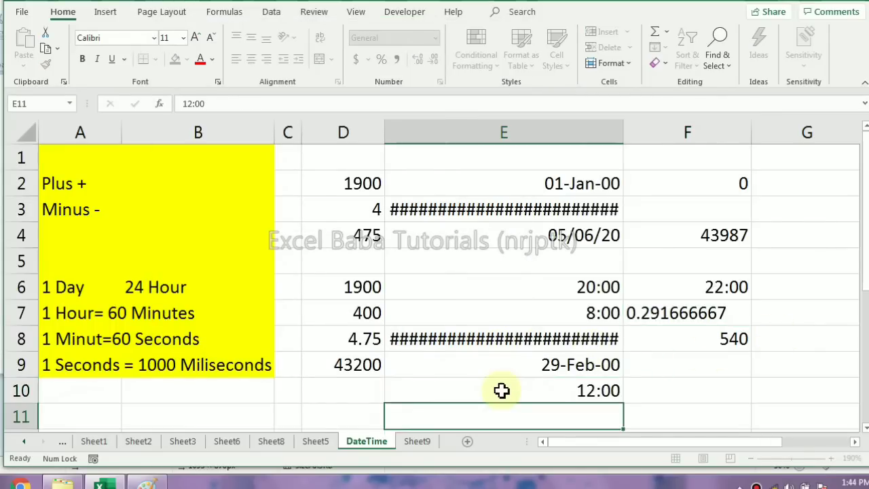
pyautogui.click(500, 391)
pyautogui.click(501, 391)
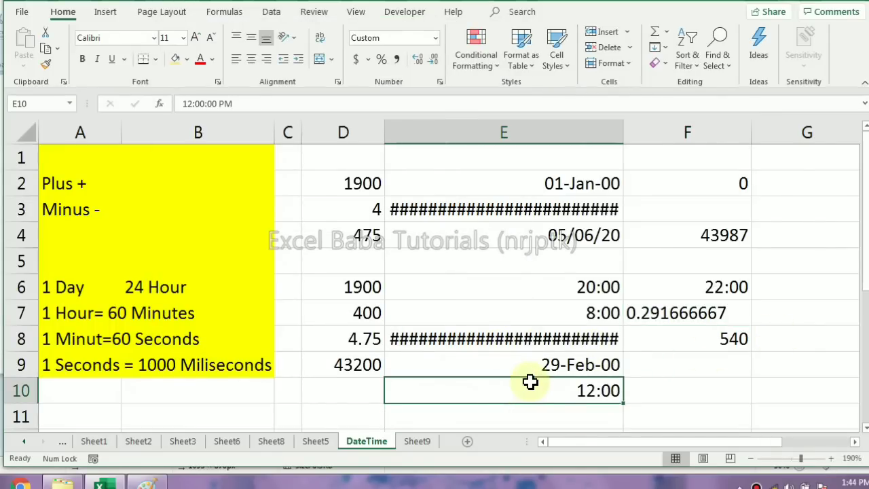
pyautogui.hotkey('ctrl', '1')
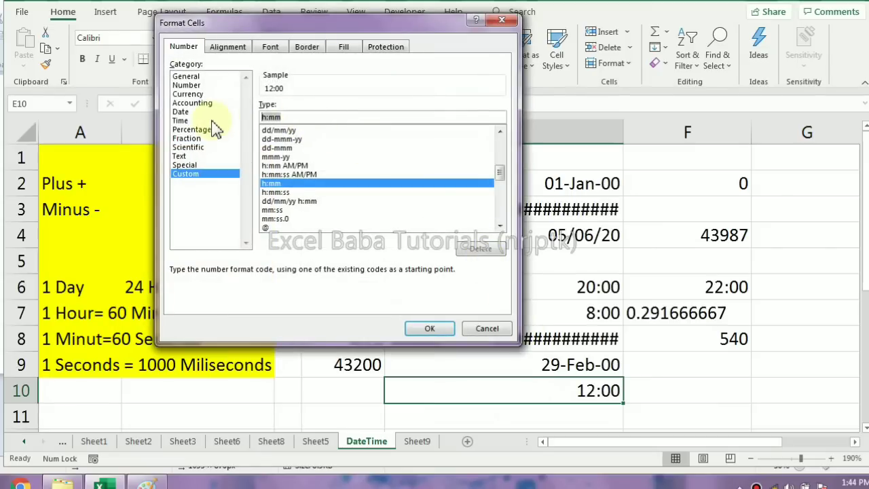
pyautogui.write('@')
pyautogui.click(432, 327)
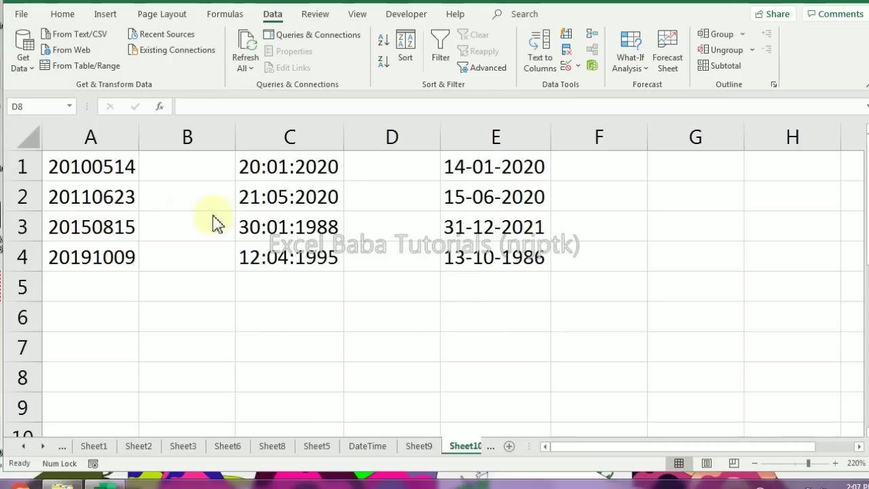
# Examine how the date entries in columns A and C of Sheet10 are written and stored
pyautogui.click(178, 196)
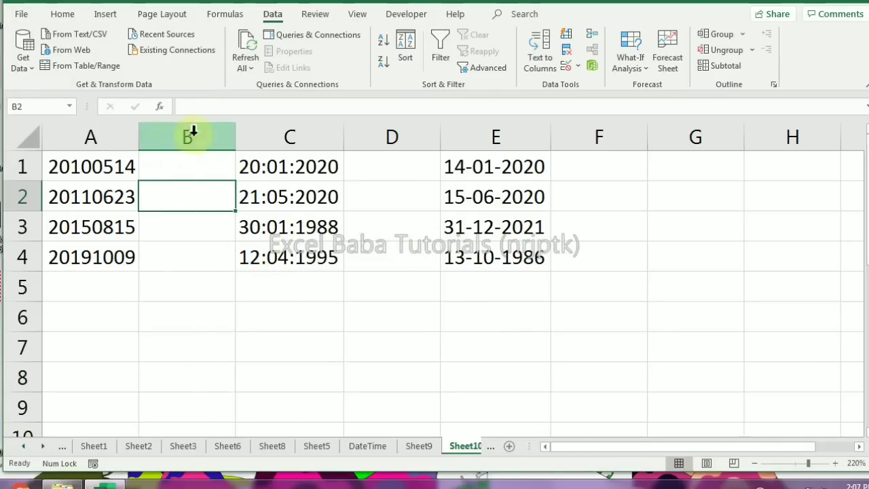
pyautogui.click(67, 15)
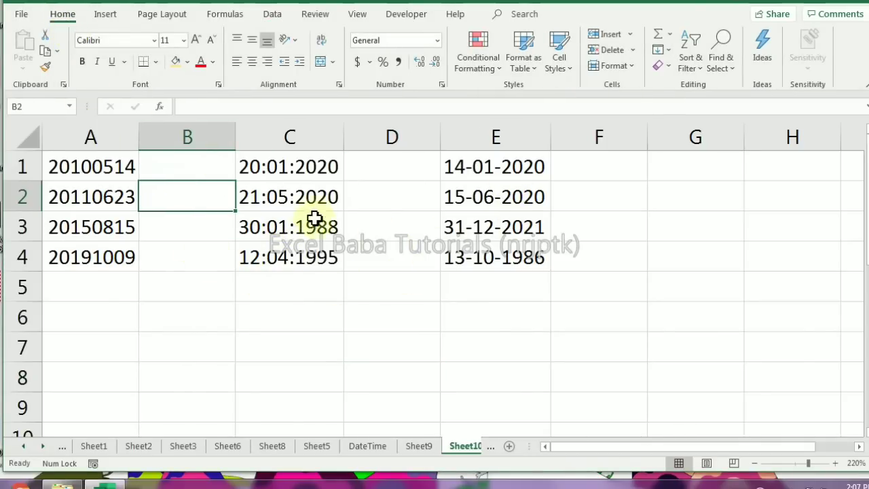
pyautogui.click(290, 167)
pyautogui.click(270, 199)
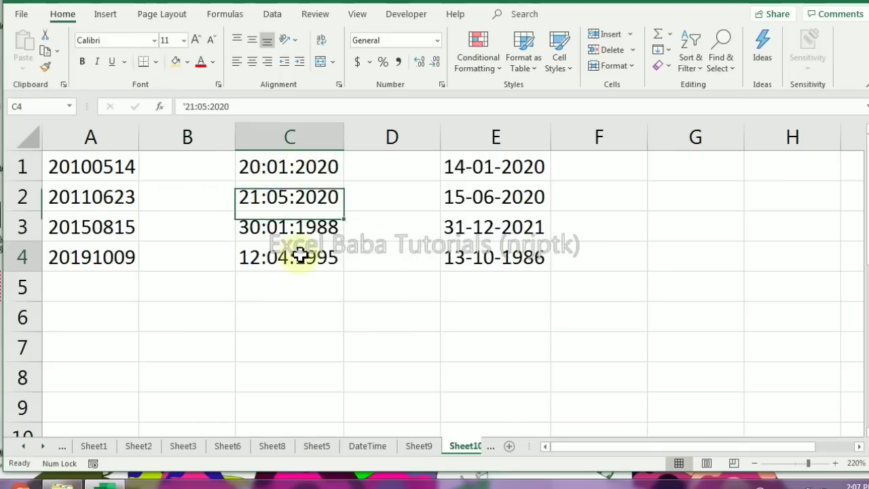
pyautogui.click(148, 200)
pyautogui.moveTo(109, 197); pyautogui.dragTo(109, 166)
pyautogui.click(87, 247)
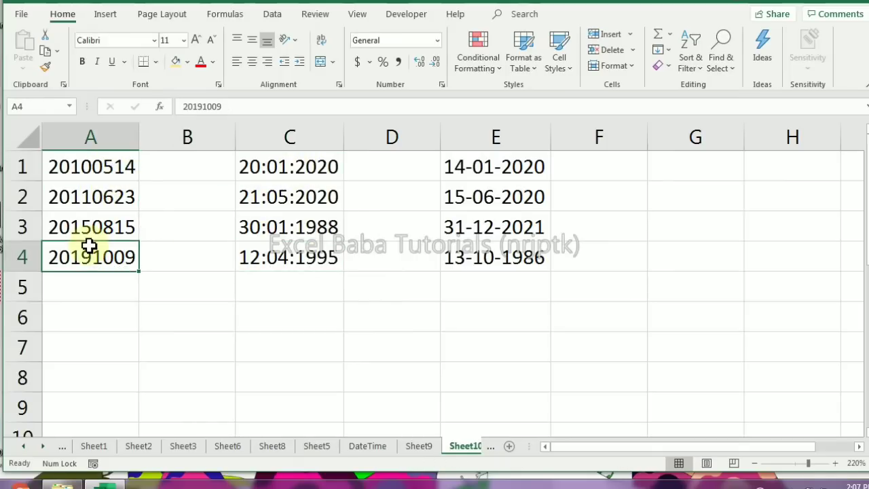
pyautogui.click(105, 197)
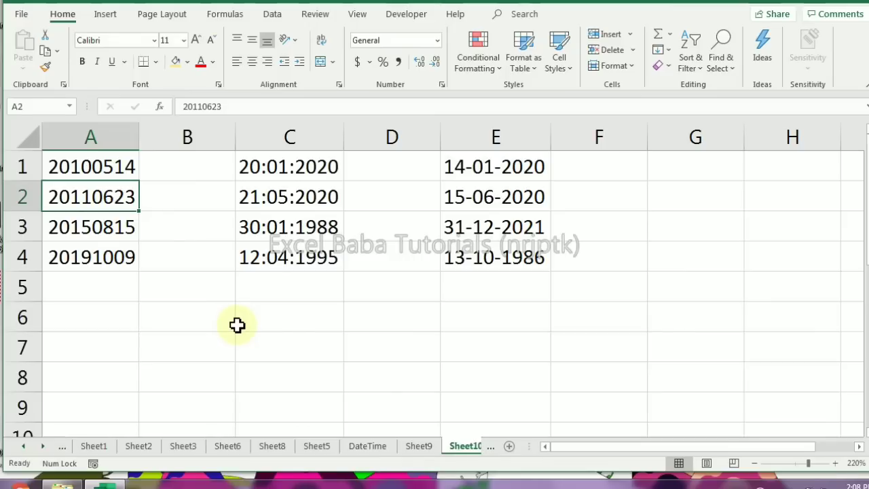
pyautogui.click(101, 170)
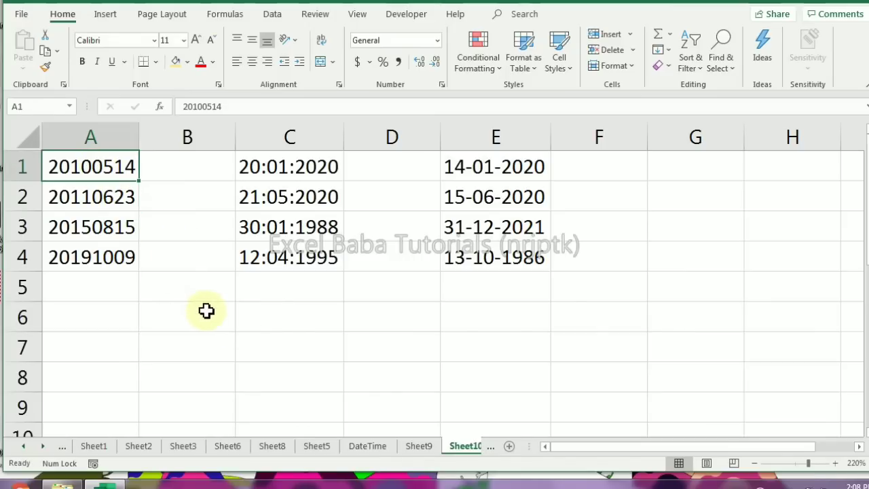
# Convert the entries in A1:A4 to real dates with Text to Columns, using the YMD date format, and check the converted cells
pyautogui.moveTo(89, 164); pyautogui.dragTo(93, 254)
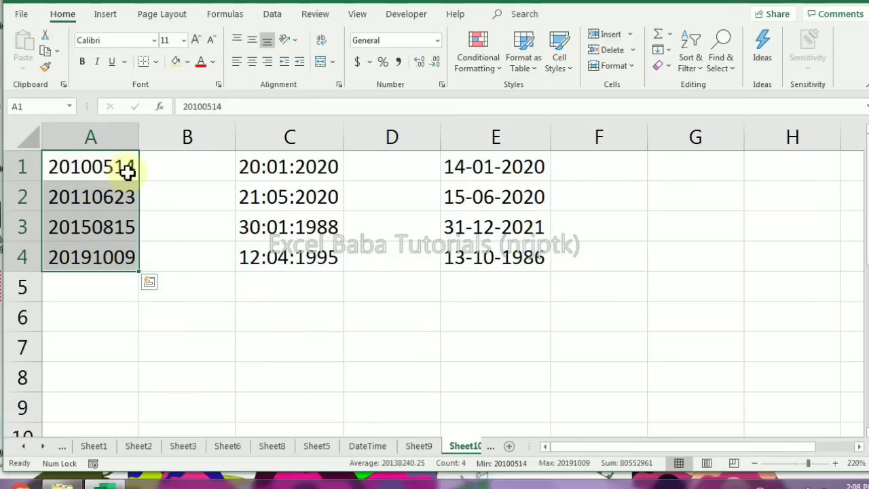
pyautogui.click(278, 17)
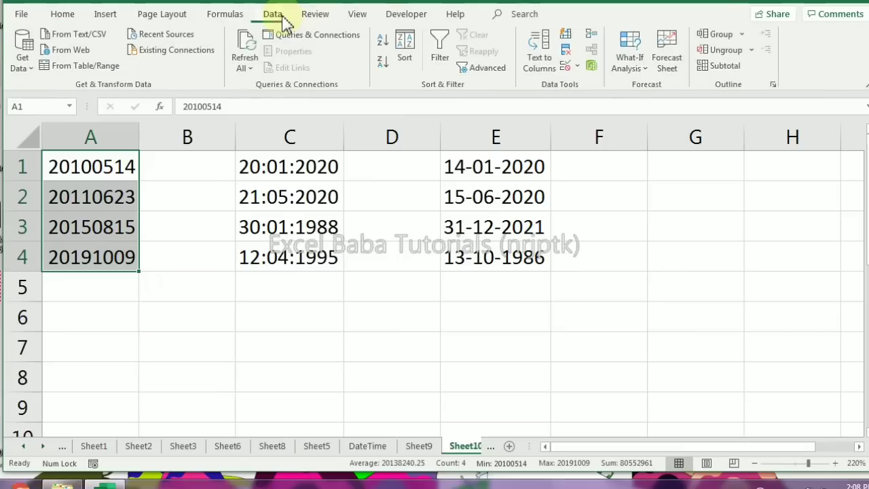
pyautogui.click(541, 70)
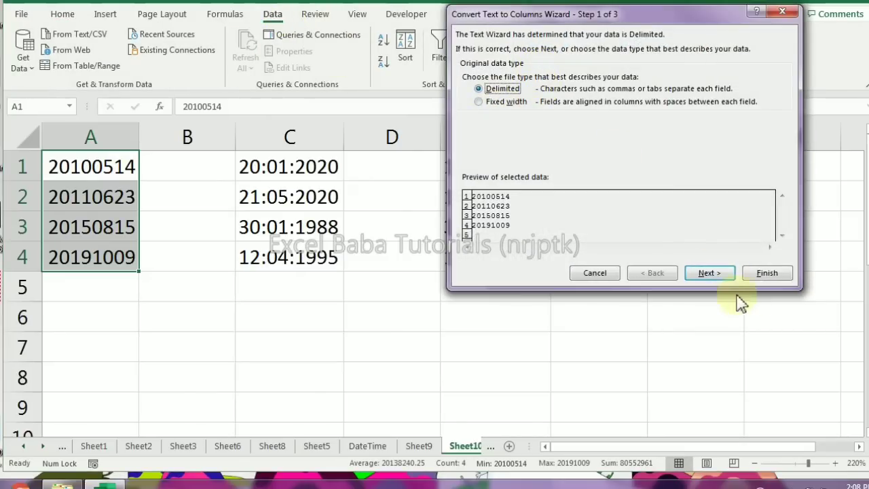
pyautogui.click(709, 273)
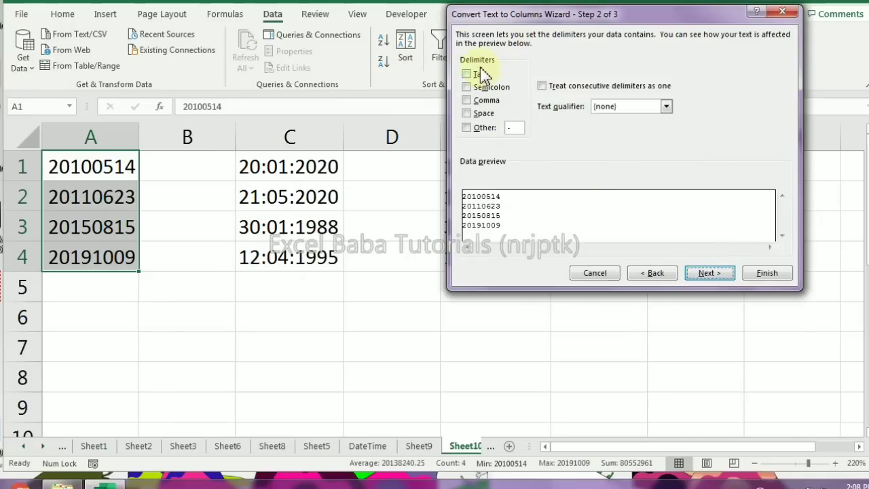
pyautogui.click(705, 273)
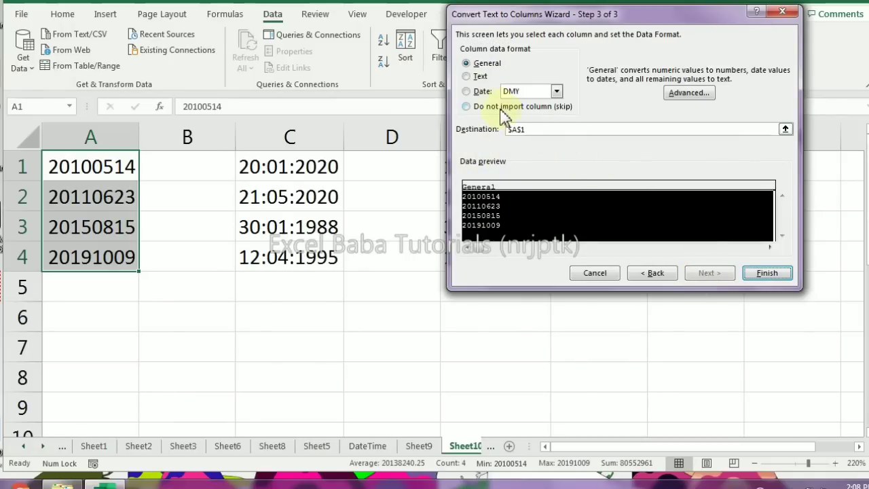
pyautogui.click(479, 92)
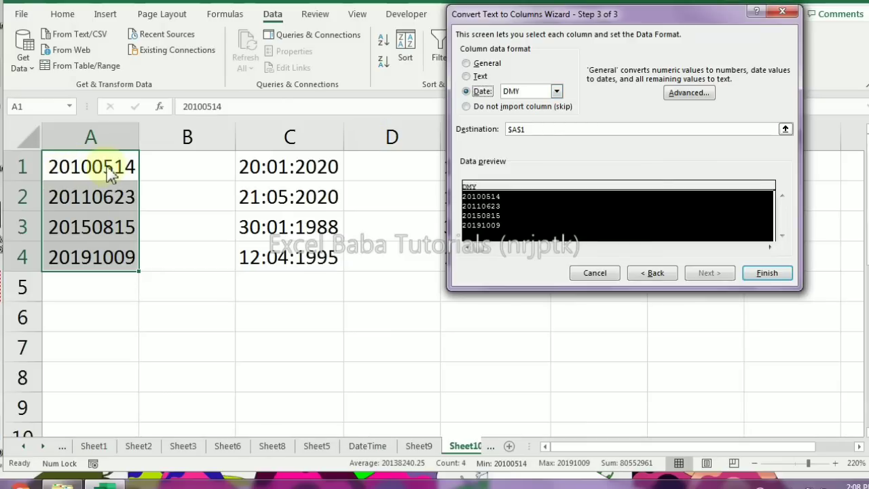
pyautogui.click(554, 94)
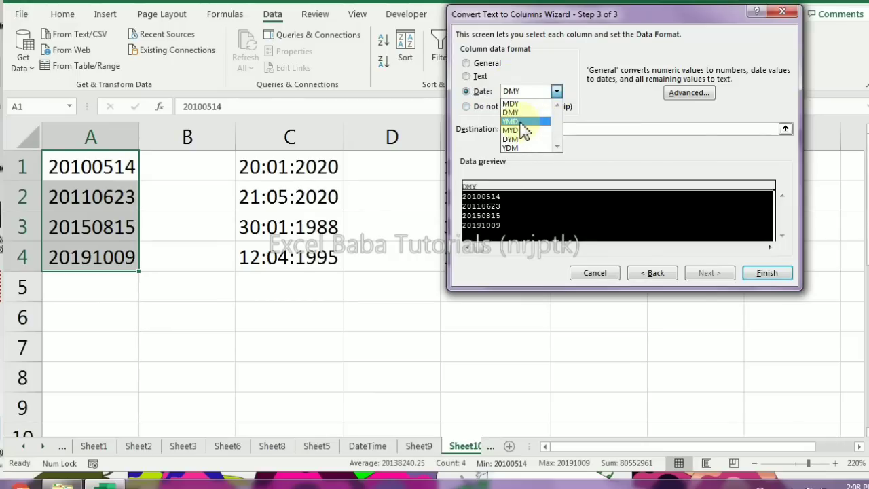
pyautogui.click(516, 121)
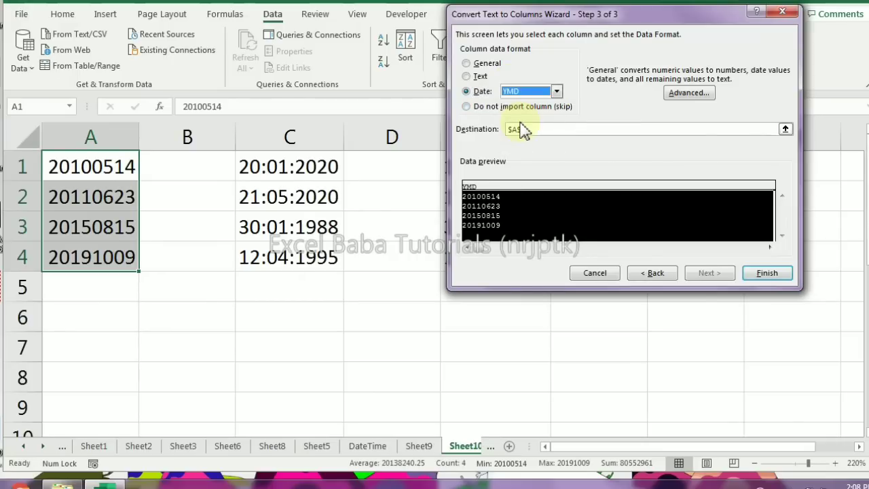
pyautogui.click(767, 273)
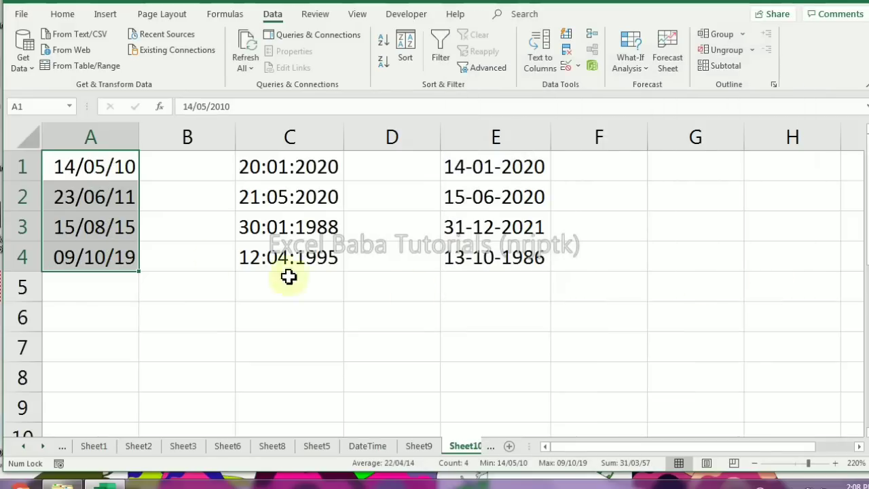
pyautogui.click(97, 166)
pyautogui.click(92, 193)
pyautogui.click(102, 224)
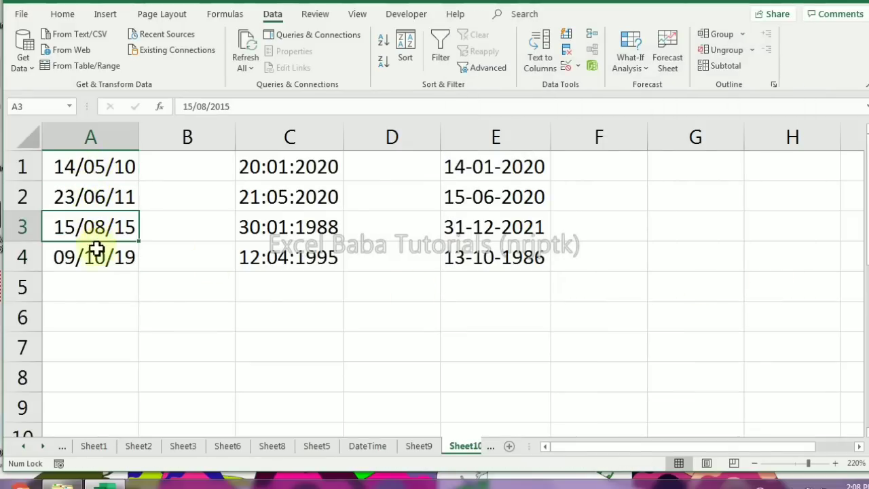
pyautogui.click(97, 251)
# Convert the entries in C1:C4 to real dates with Text to Columns, using the DMY date format, and check the converted cells
pyautogui.moveTo(306, 174); pyautogui.dragTo(287, 258)
pyautogui.click(551, 73)
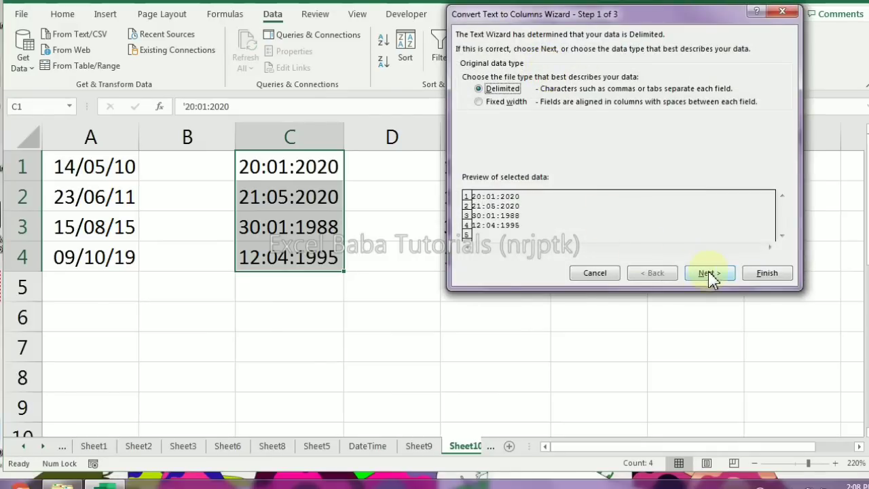
pyautogui.click(707, 275)
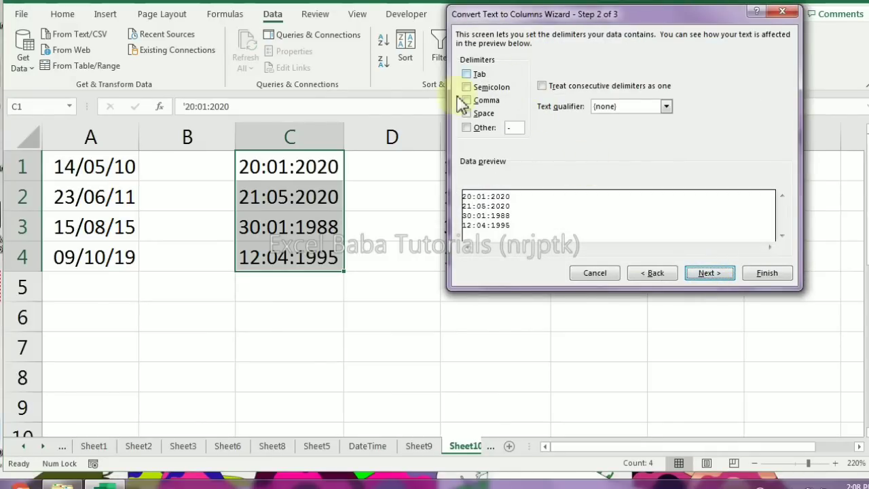
pyautogui.click(718, 276)
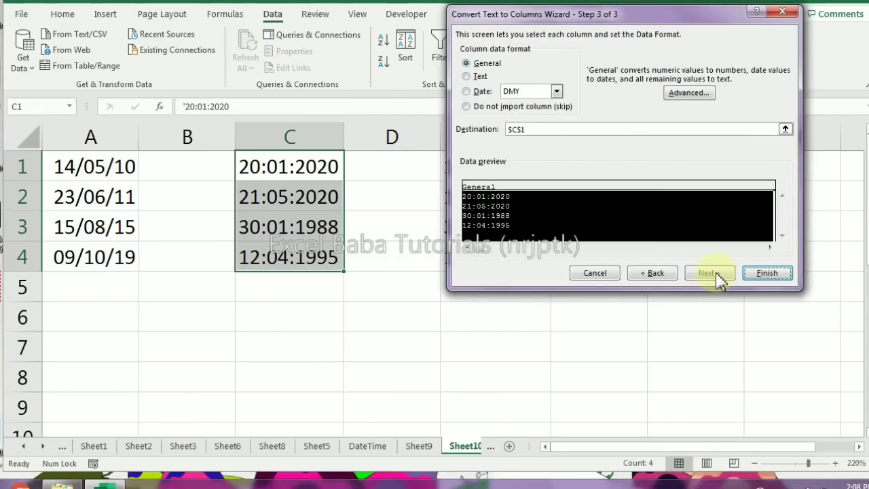
pyautogui.click(468, 91)
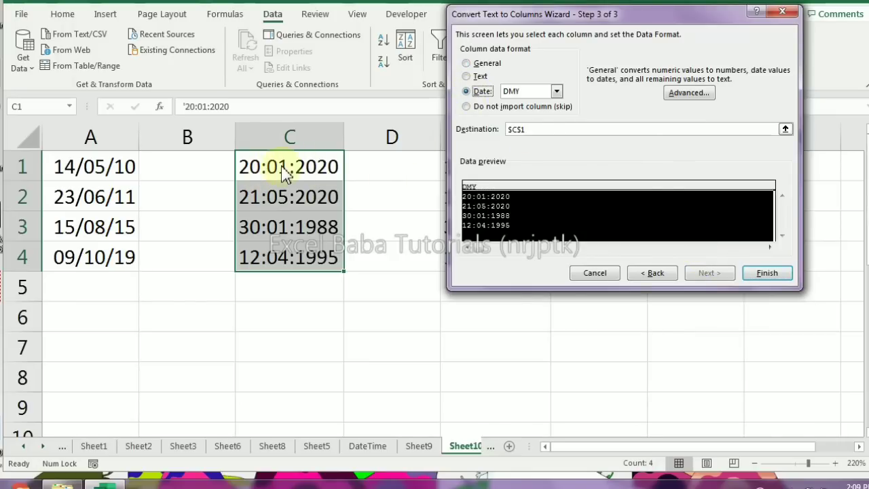
pyautogui.click(761, 274)
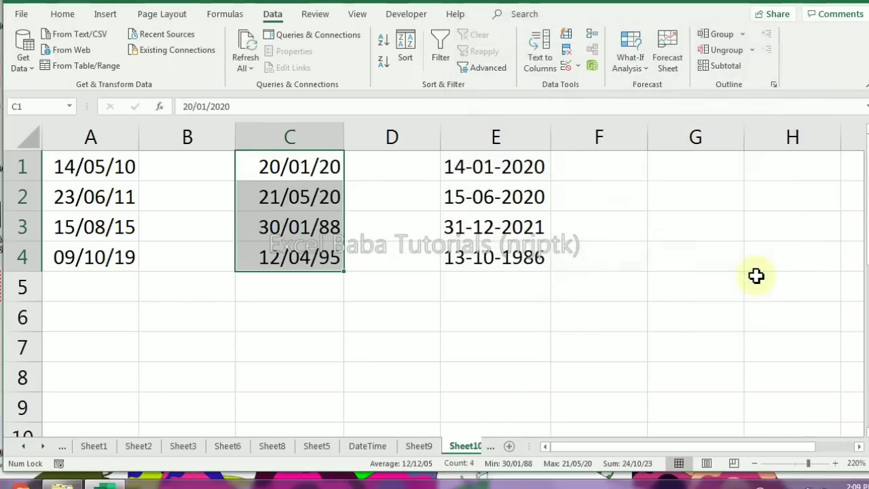
pyautogui.click(279, 203)
pyautogui.click(285, 262)
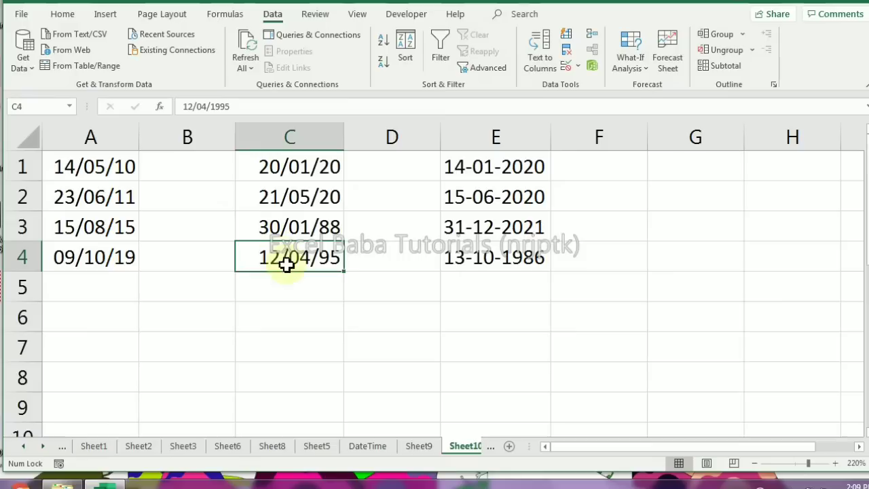
pyautogui.moveTo(536, 166); pyautogui.dragTo(541, 254)
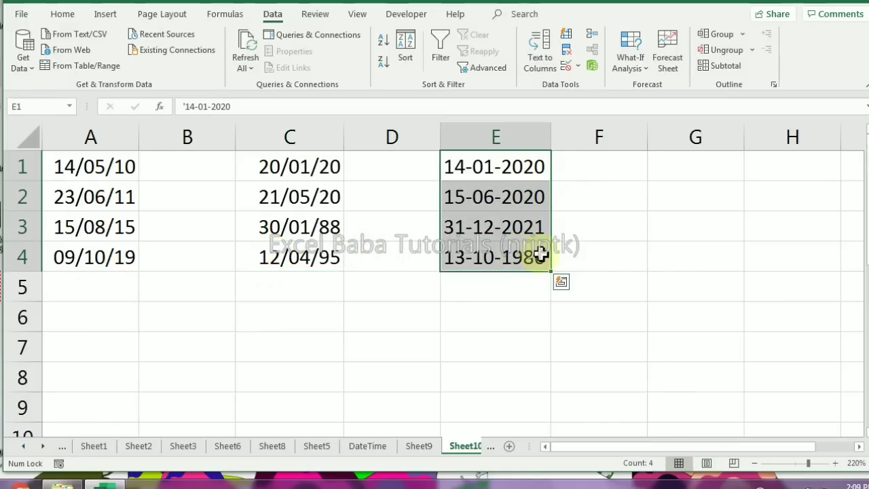
pyautogui.click(467, 296)
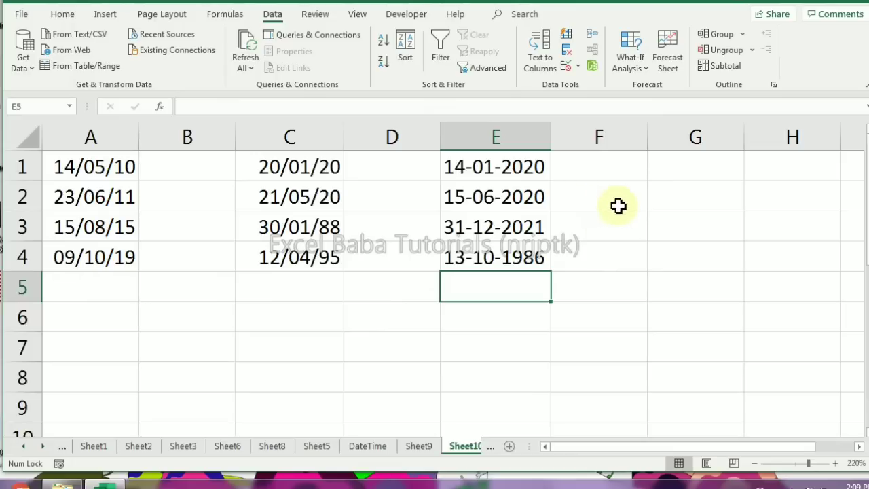
pyautogui.click(607, 165)
pyautogui.write('=date')
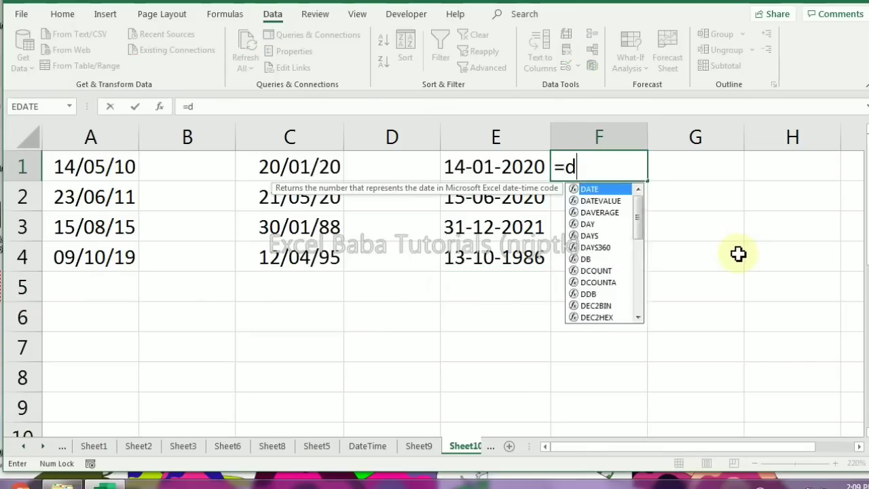
pyautogui.press('Tab')
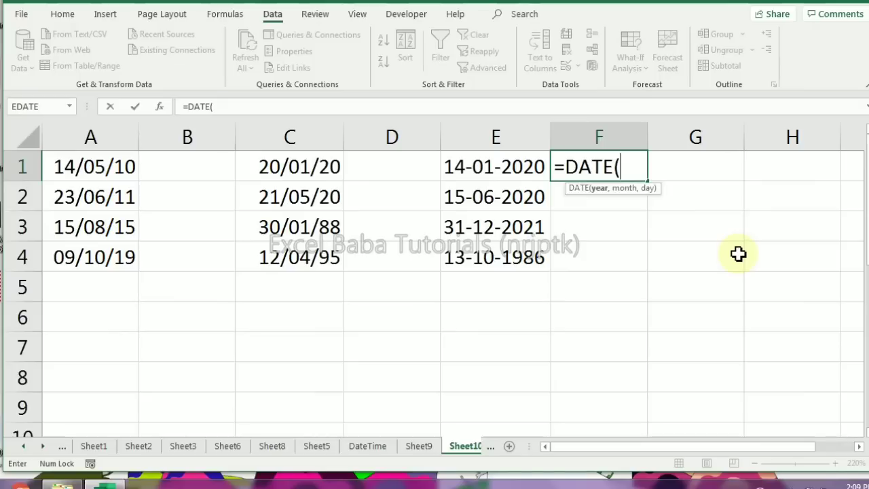
pyautogui.press('Escape')
pyautogui.press('Left')
pyautogui.press('Right')
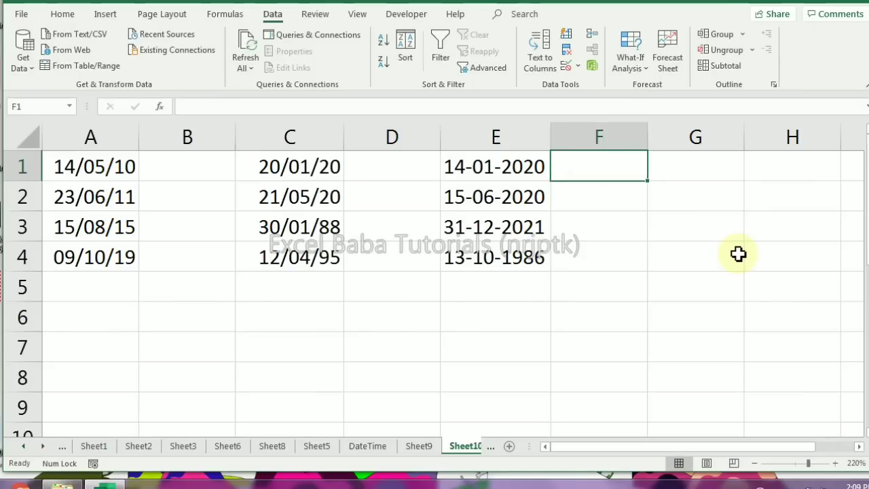
# Extract the year from the text date in E1 into cell F1 with the formula =RIGHT(E1,4)
pyautogui.write('=ri')
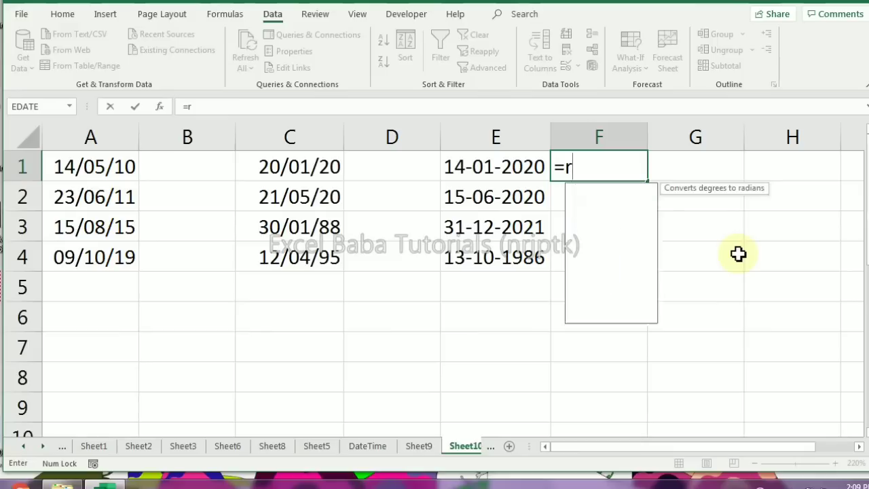
pyautogui.press('Tab')
pyautogui.press('Left')
pyautogui.write(',4')
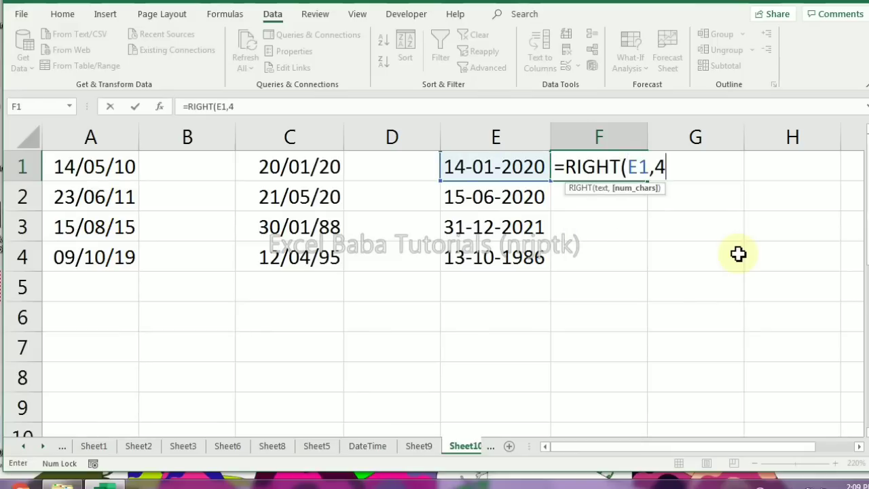
pyautogui.write(')')
pyautogui.press('Return')
pyautogui.press('Up')
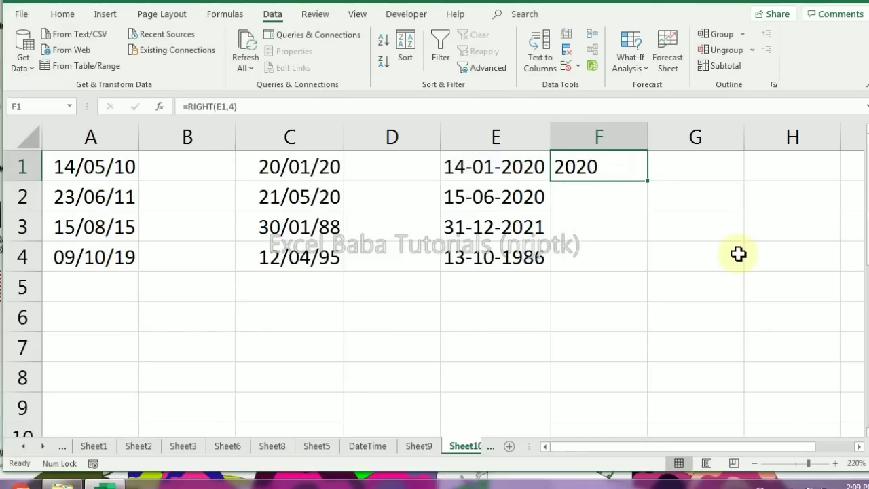
# Extract the day from the text date in E1 into cell G1 with the formula =LEFT(E1,2)
pyautogui.press('Right')
pyautogui.write('=le')
pyautogui.press('Tab')
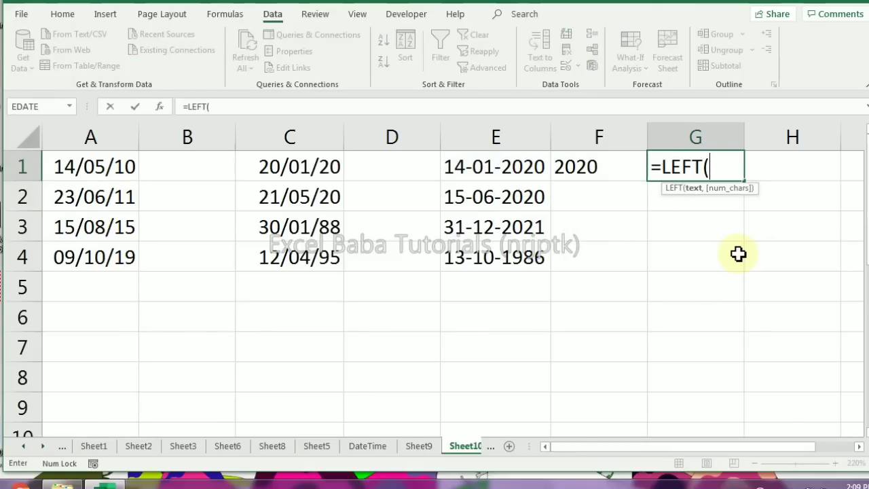
pyautogui.press('Left')
pyautogui.press('Left')
pyautogui.write(',')
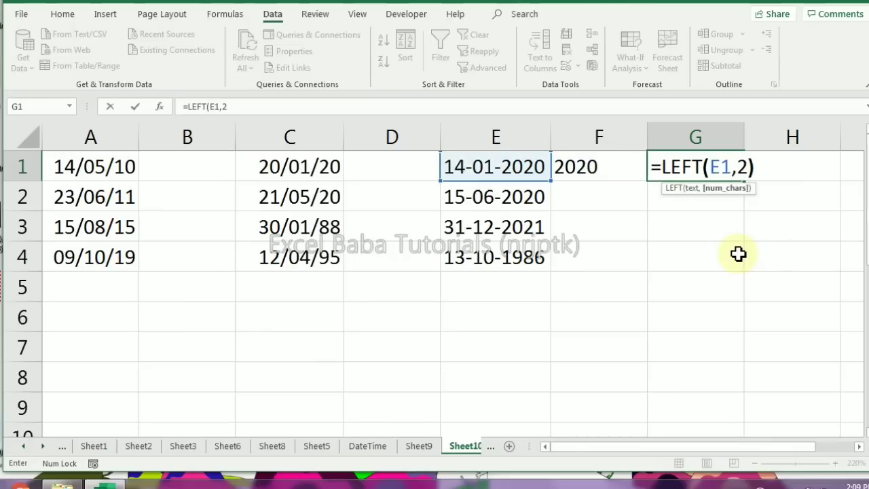
pyautogui.write('2)')
pyautogui.press('Return')
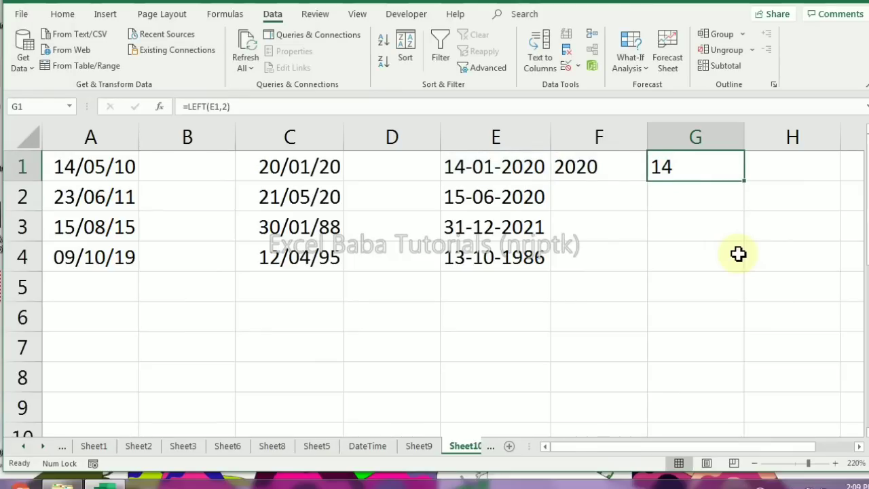
# Begin a month-extracting formula in cell F2 with =MID(E1,SEARCH("-",E1)+1, to start just after the first hyphen
pyautogui.press('Down')
pyautogui.press('Left')
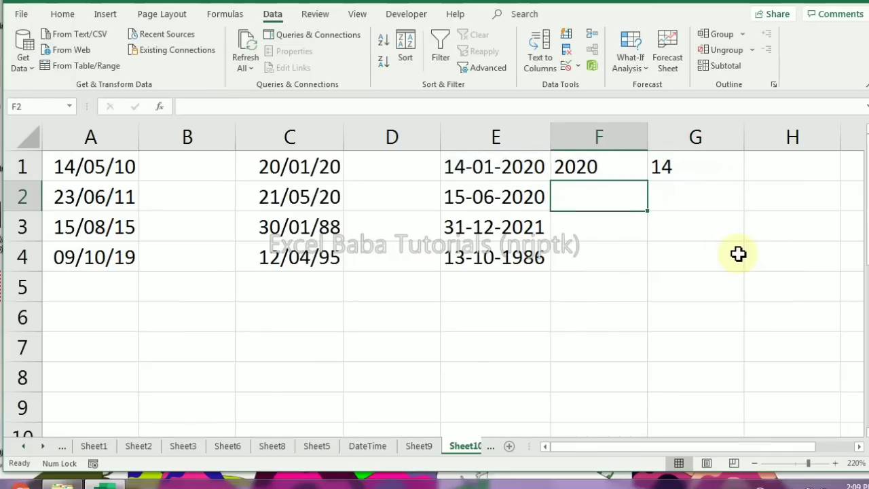
pyautogui.write('=mi')
pyautogui.press('Tab')
pyautogui.press('Up')
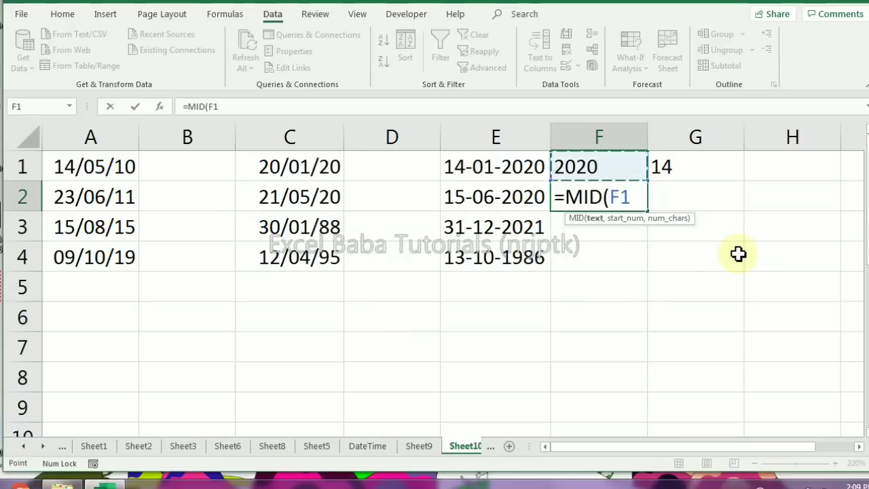
pyautogui.press('Left')
pyautogui.write(',sear')
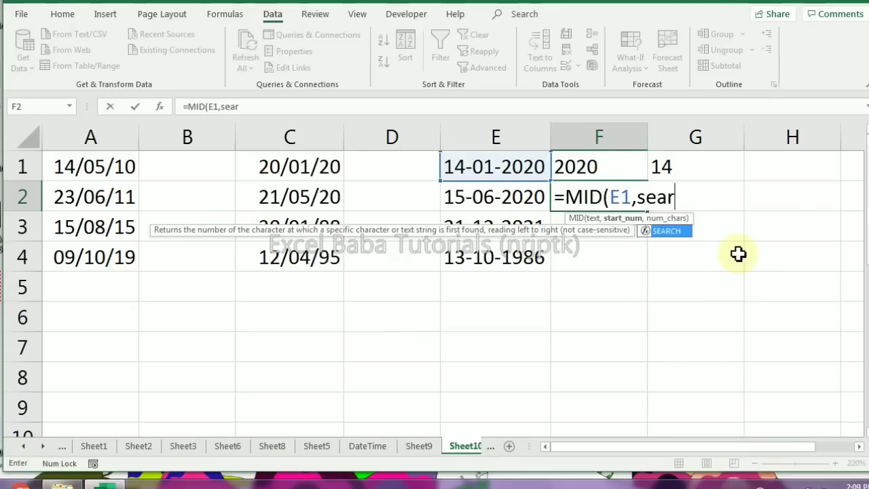
pyautogui.press('Tab')
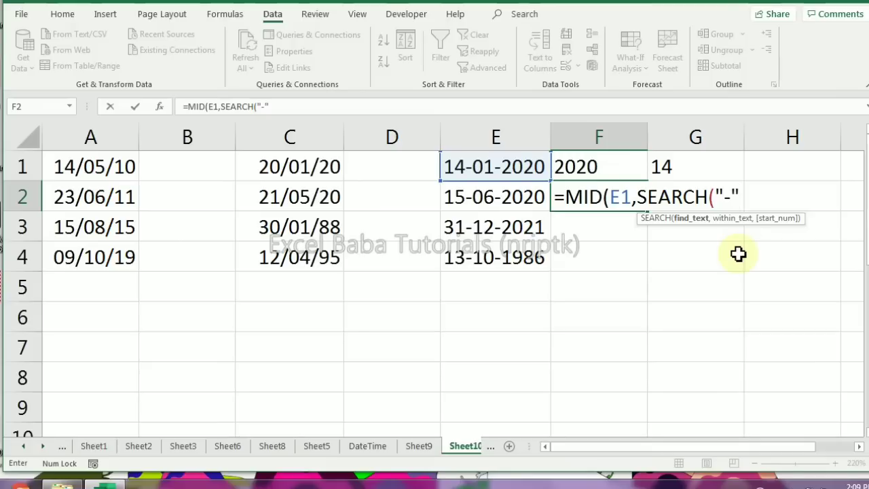
pyautogui.write('"-",')
pyautogui.press('Up')
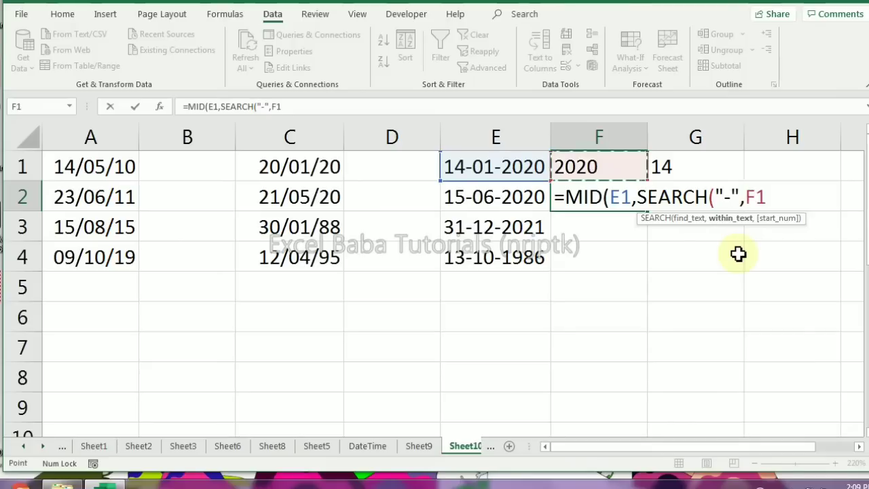
pyautogui.press('Left')
pyautogui.write(')+1,')
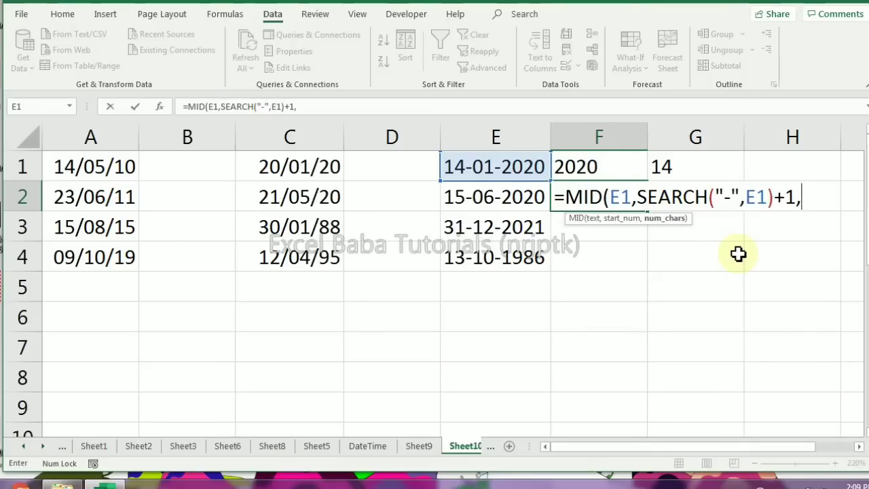
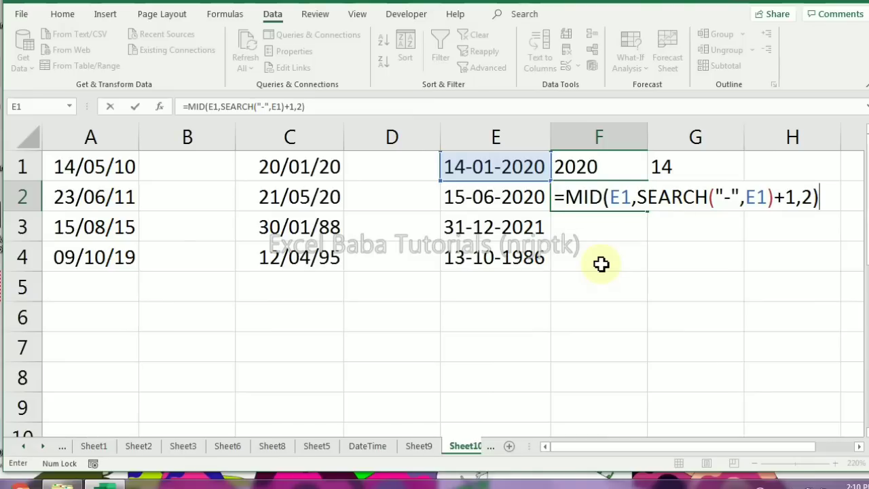
# Complete the month formula in F2 as =MID(E1,SEARCH("-",E1)+1,2)
pyautogui.press('Return')
pyautogui.press('Up')
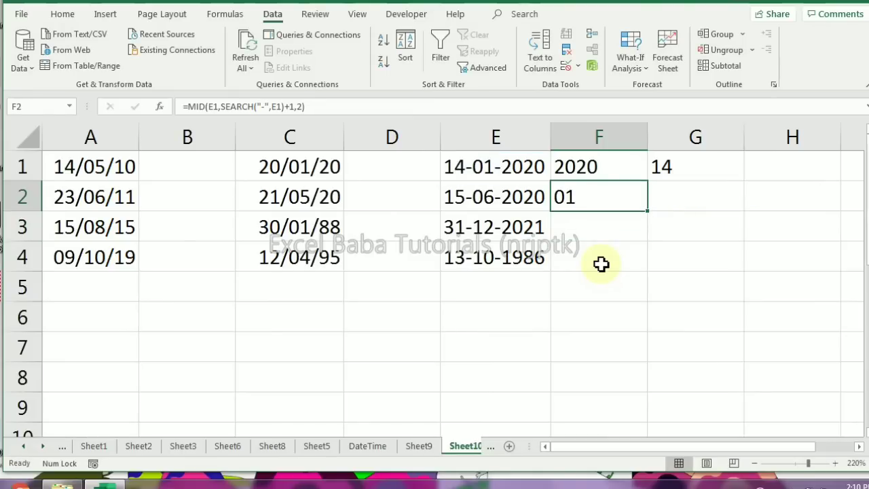
# Combine the extracted year, month and day into a date in cell G2 with =DATE(F1,F2,G1)
pyautogui.press('Right')
pyautogui.write('=da')
pyautogui.press('Tab')
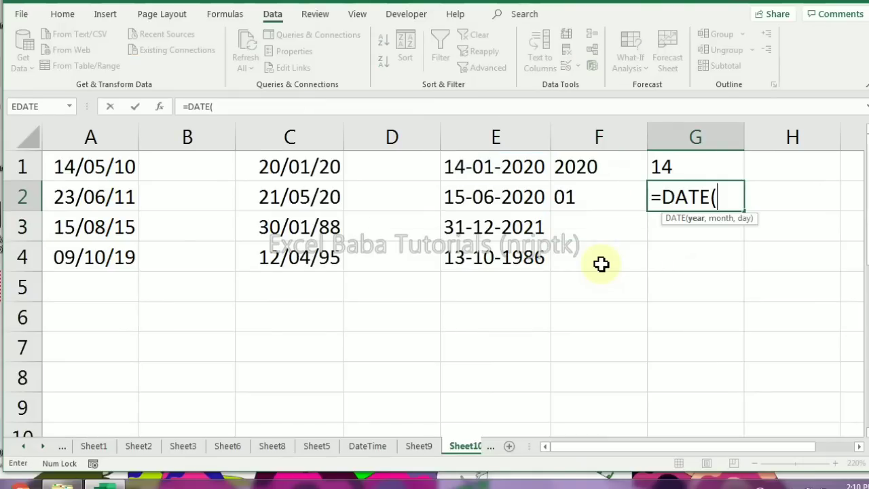
pyautogui.press('Left')
pyautogui.press('Up')
pyautogui.write(',')
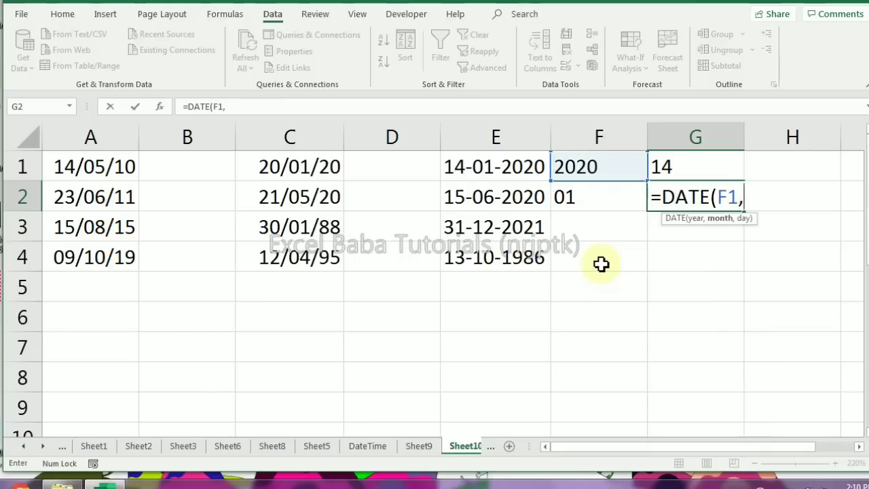
pyautogui.press('Left')
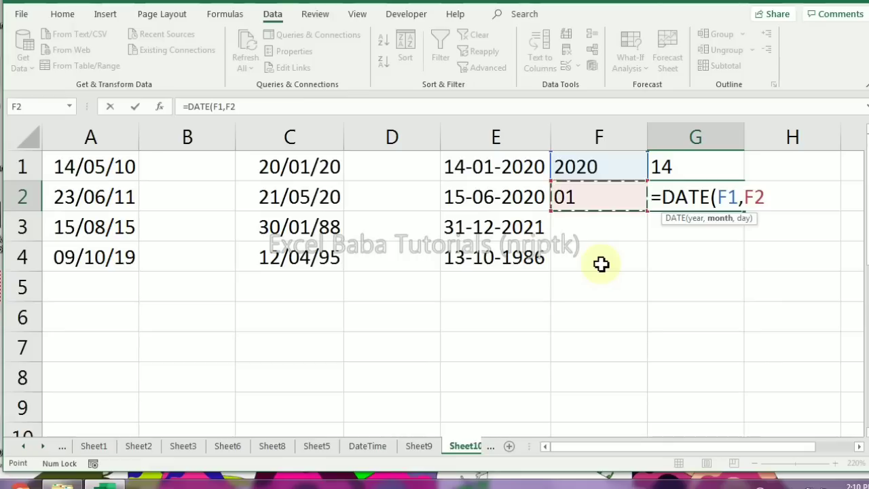
pyautogui.write(',')
pyautogui.press('Up')
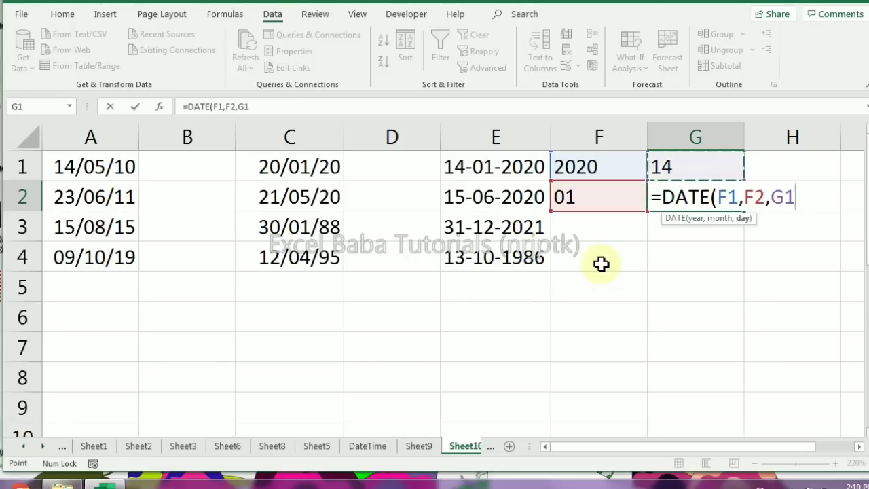
pyautogui.write(')')
pyautogui.press('Return')
pyautogui.press('Up')
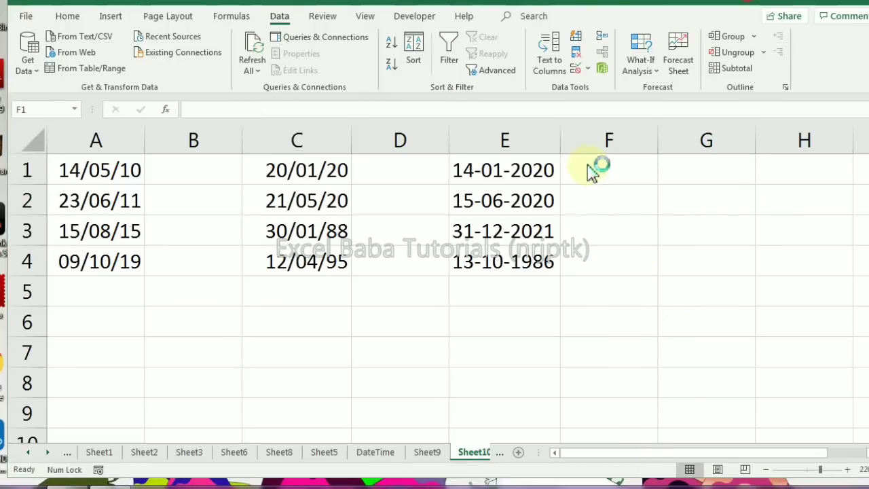
# Begin a single conversion formula in cell F1 with =DATE(RIGHT(E1,4 to supply the year
pyautogui.click(596, 164)
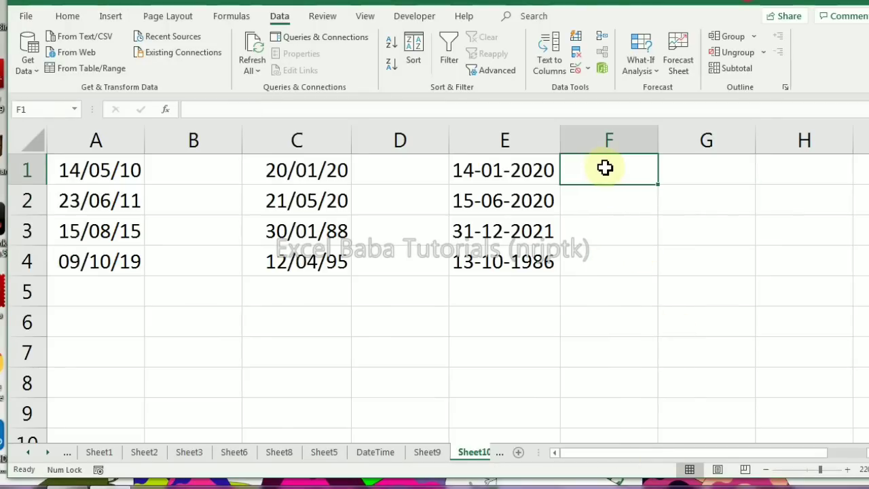
pyautogui.write('=date')
pyautogui.press('Tab')
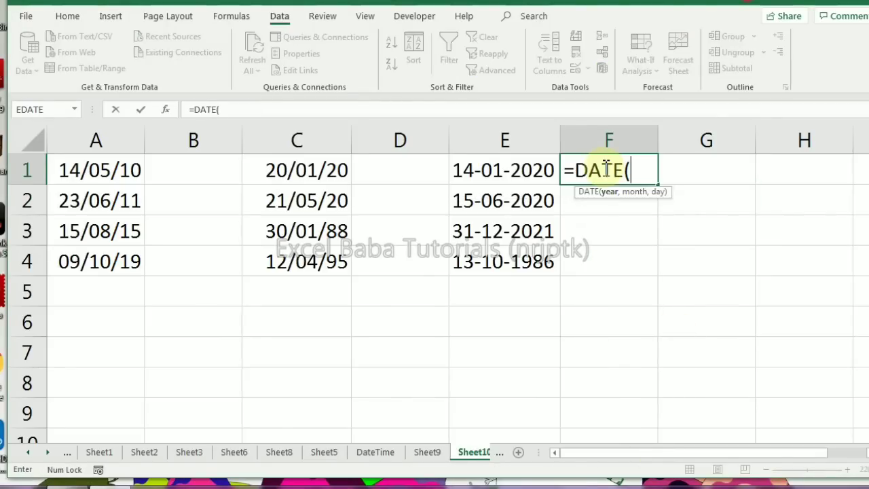
pyautogui.write('rig')
pyautogui.press('Tab')
pyautogui.write('E1')
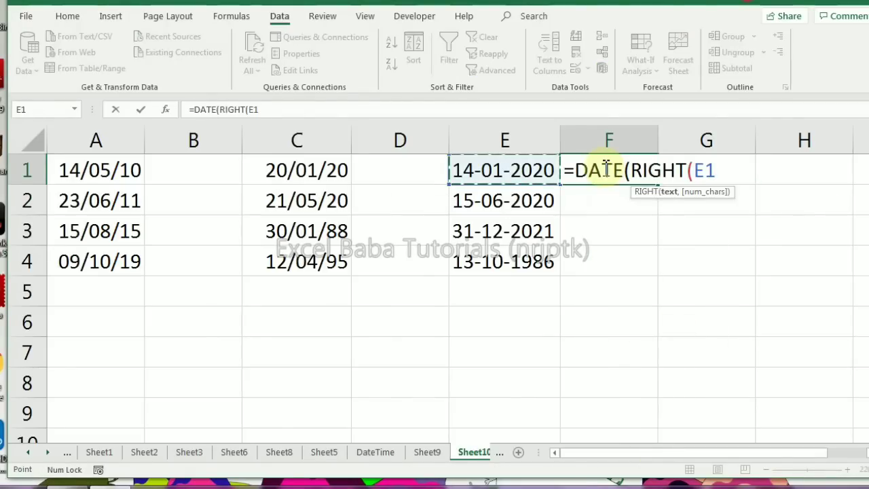
pyautogui.write(',4),mid')
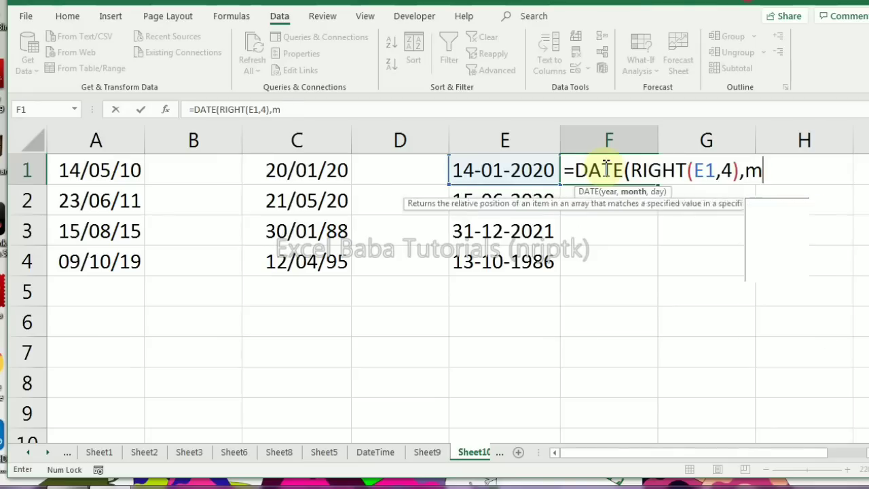
# Add MID(E1,SEARCH("-",E1)+1, as the month argument of the DATE formula in F1
pyautogui.press('Tab')
pyautogui.write('E1,')
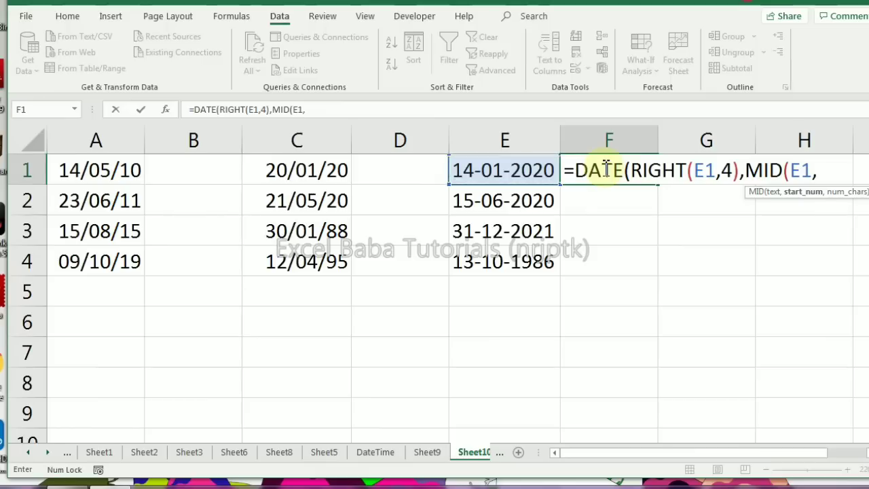
pyautogui.write('s')
pyautogui.press('Tab')
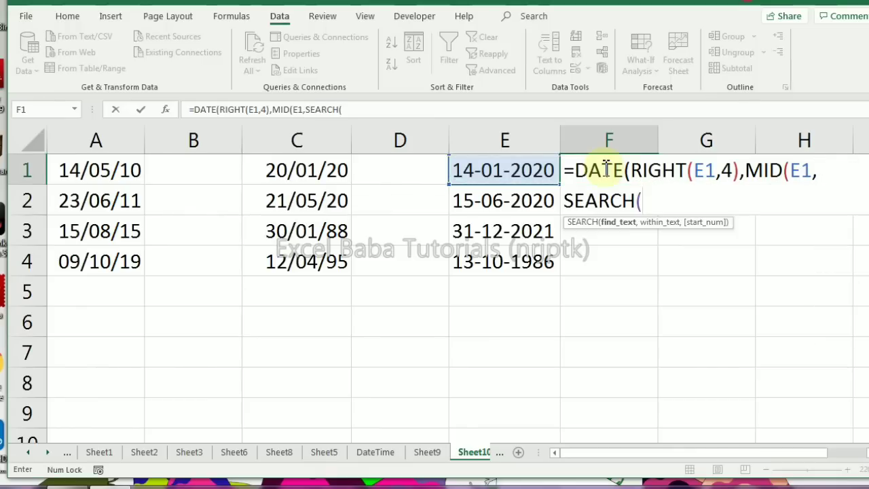
pyautogui.write('"-",')
pyautogui.press('Left')
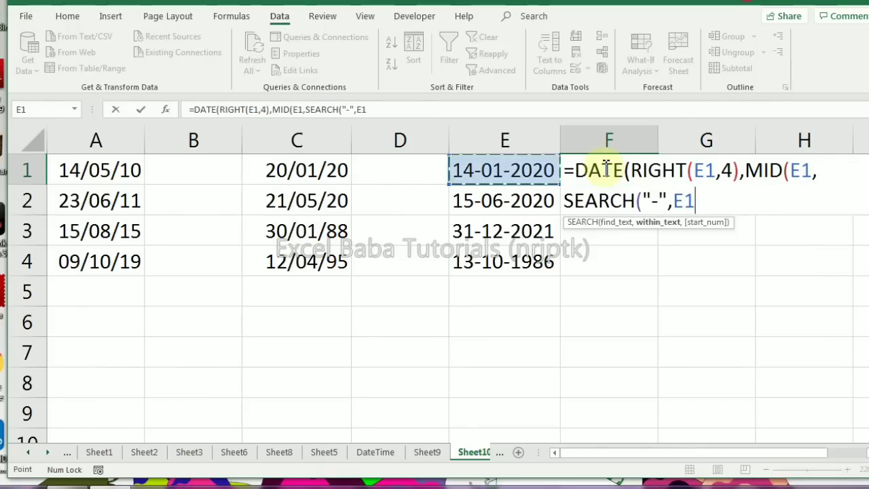
pyautogui.write(')+1,2),lef')
# Complete the F1 formula with a two-character month and LEFT(E1,2) as the day, and fill it down to F4
pyautogui.press('Tab')
pyautogui.press('Up')
pyautogui.press('Left')
pyautogui.write(',2')
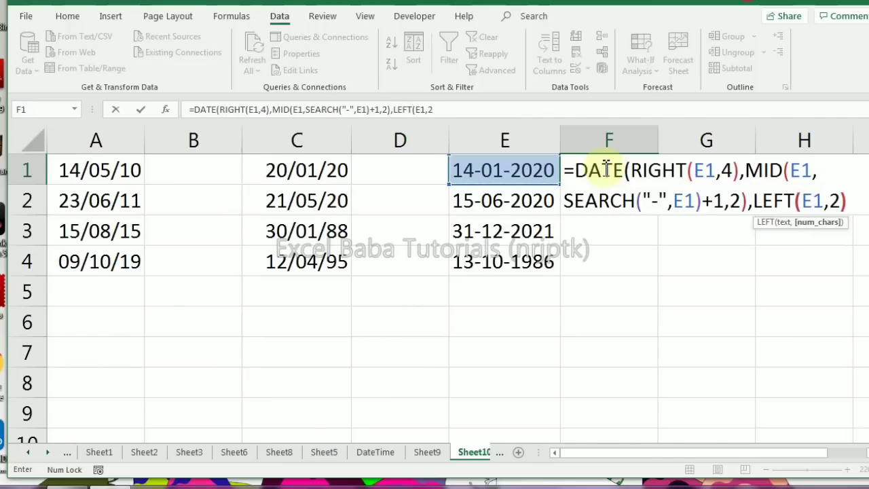
pyautogui.write('))')
pyautogui.press('Return')
pyautogui.click(601, 169)
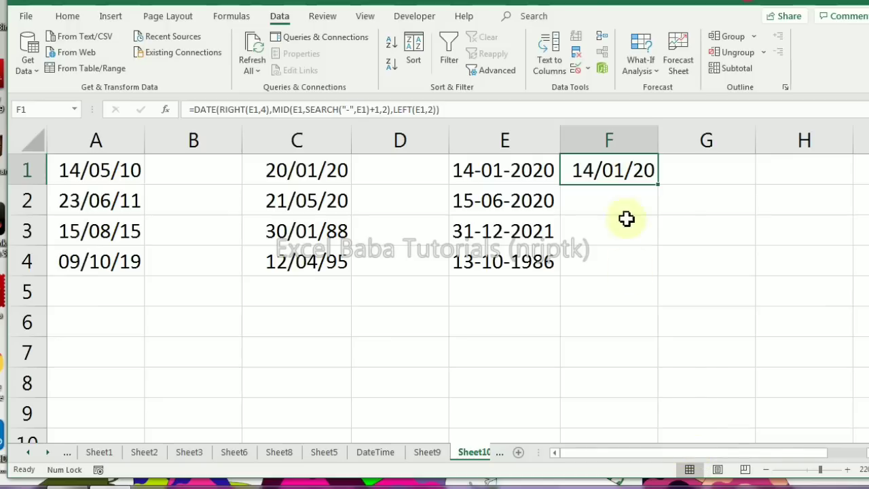
pyautogui.moveTo(656, 184); pyautogui.dragTo(638, 272)
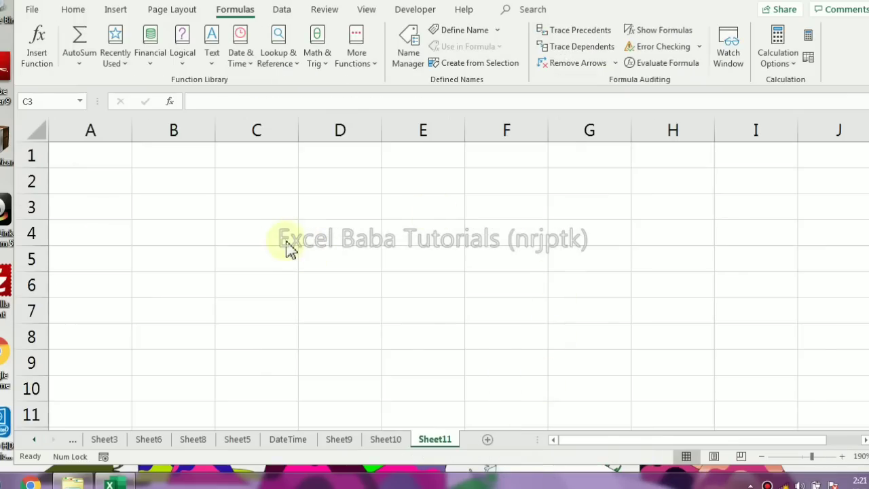
# Build a date in cell B2 of Sheet11 with the formula =DATE(2020,5,14)
pyautogui.click(200, 184)
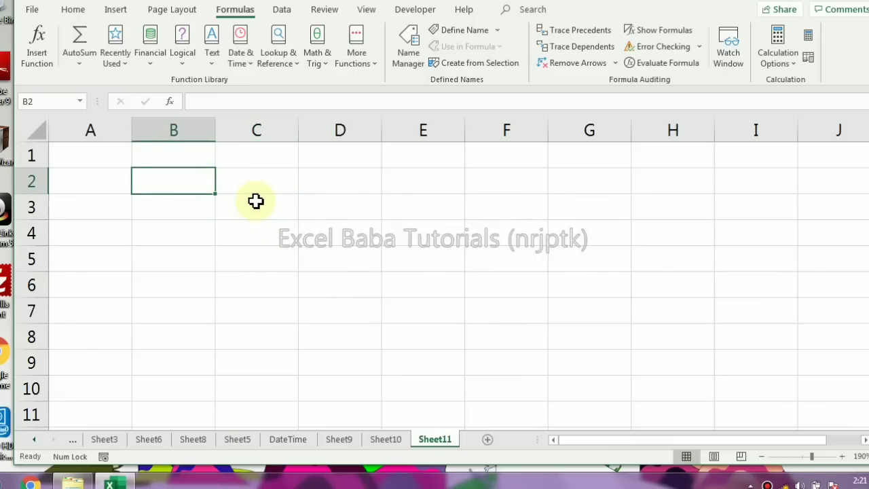
pyautogui.write('=da')
pyautogui.press('Tab')
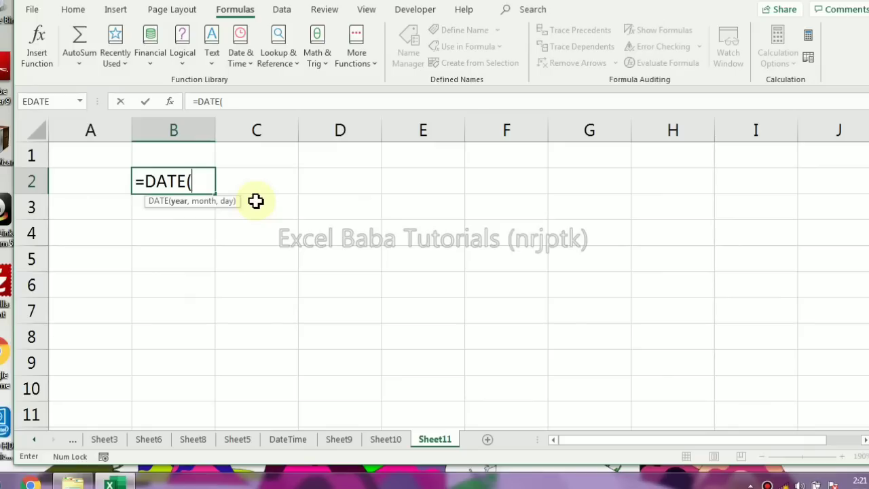
pyautogui.write('2020,')
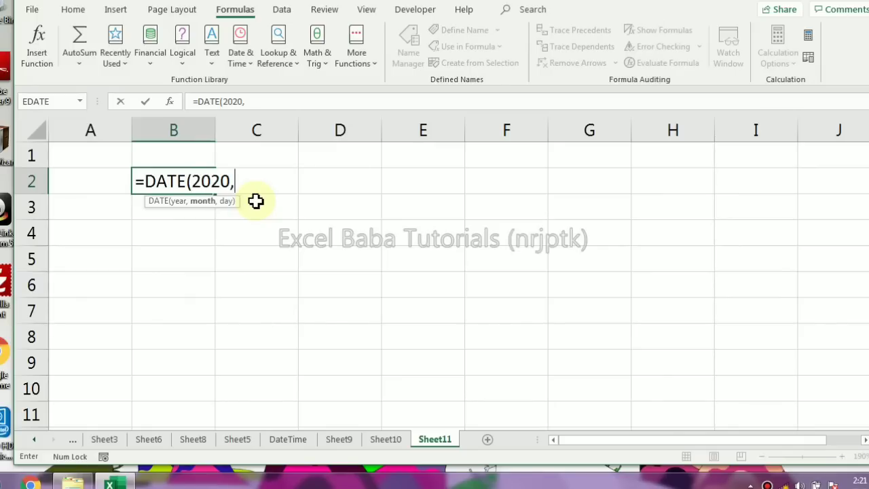
pyautogui.write('5,')
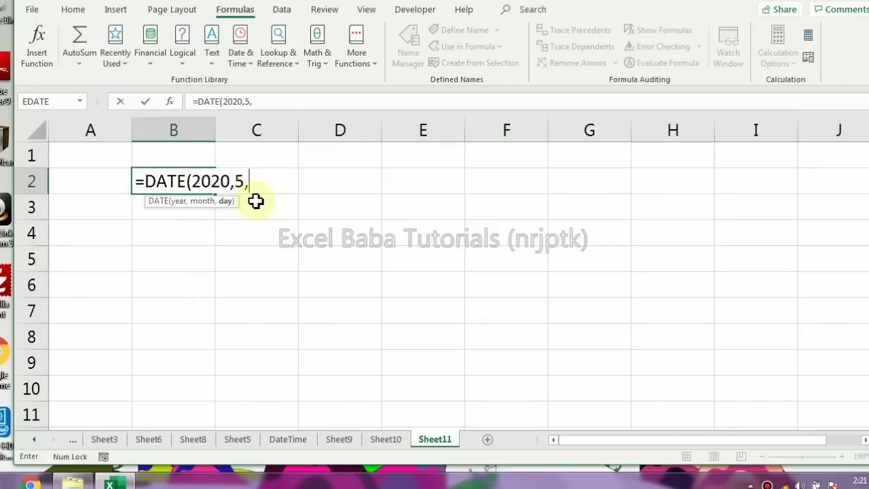
pyautogui.write('14)')
pyautogui.press('Return')
pyautogui.press('Up')
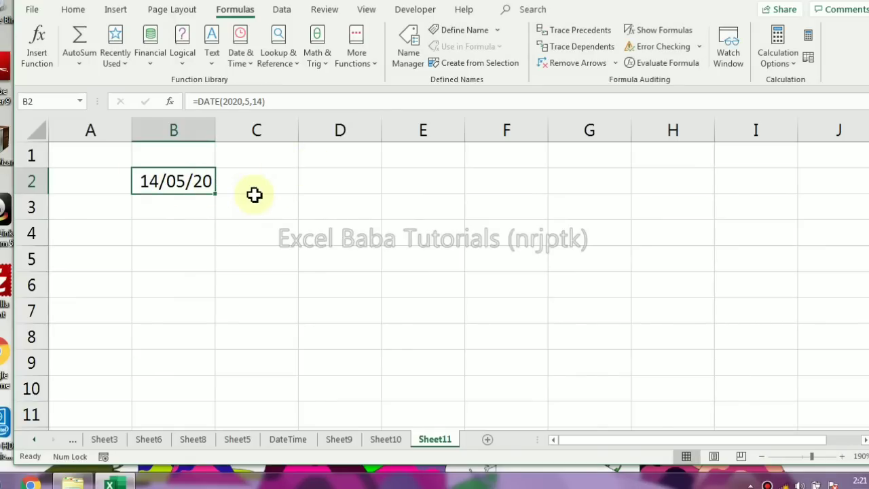
# Build a time in cell C2 with the formula =TIME(4,15,45)
pyautogui.click(255, 183)
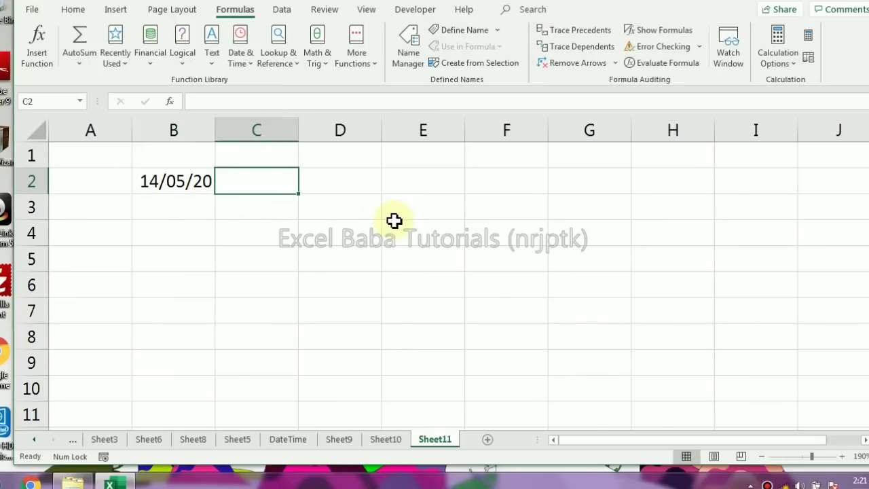
pyautogui.write('=tri')
pyautogui.press('BackSpace')
pyautogui.press('BackSpace')
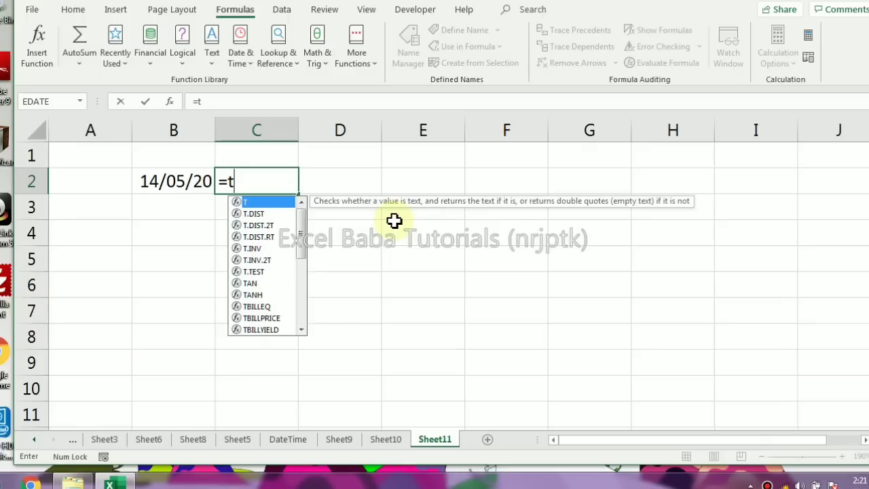
pyautogui.write('im')
pyautogui.press('Tab')
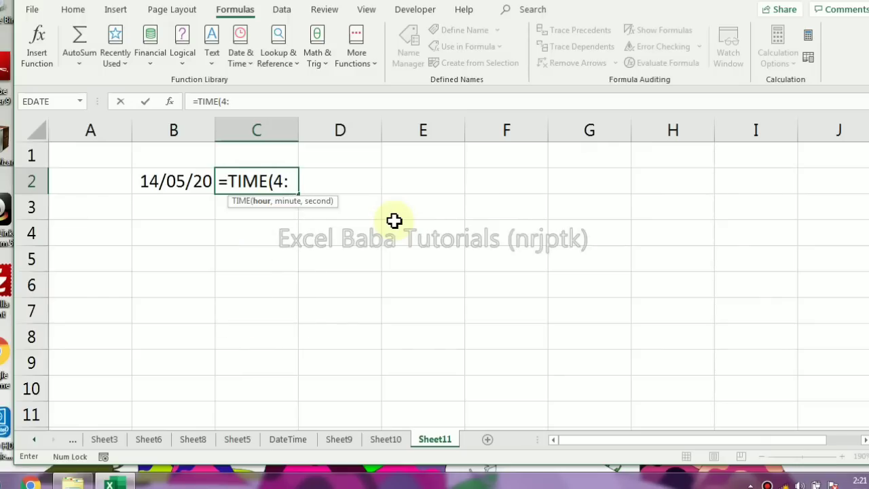
pyautogui.write(',15,65')
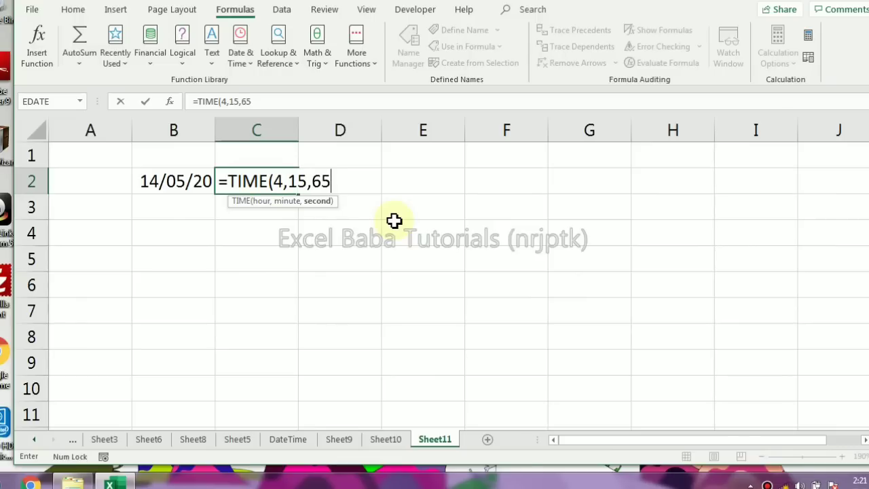
pyautogui.press('BackSpace')
pyautogui.press('BackSpace')
pyautogui.write('45)')
pyautogui.press('Return')
pyautogui.press('Up')
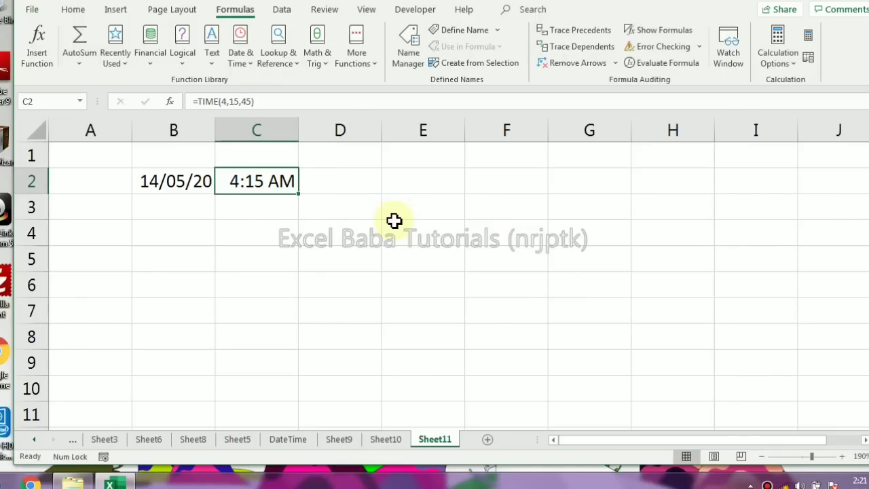
# Change the hour argument of the TIME formula in C2 to 16
pyautogui.press('F2')
pyautogui.press('Left')
pyautogui.press('Left')
pyautogui.press('Left')
pyautogui.press('Left')
pyautogui.press('Left')
pyautogui.press('Left')
pyautogui.press('Left')
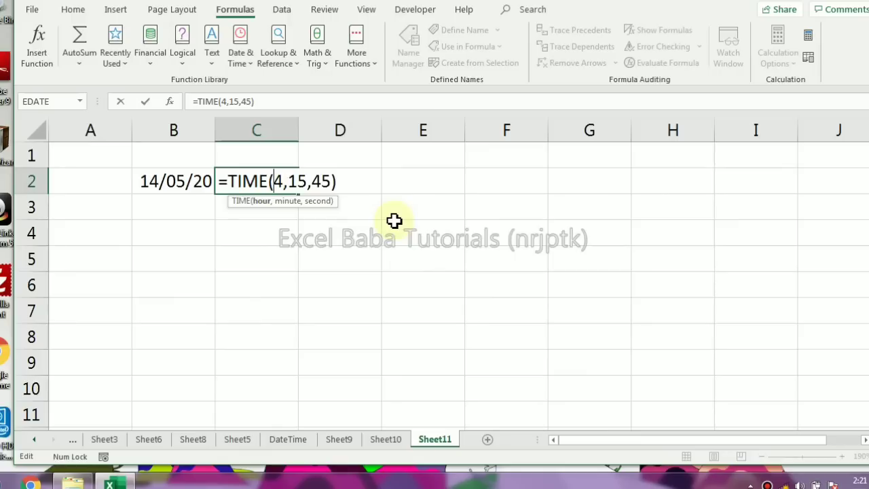
pyautogui.press('Delete')
pyautogui.write('16')
pyautogui.press('Return')
pyautogui.press('Up')
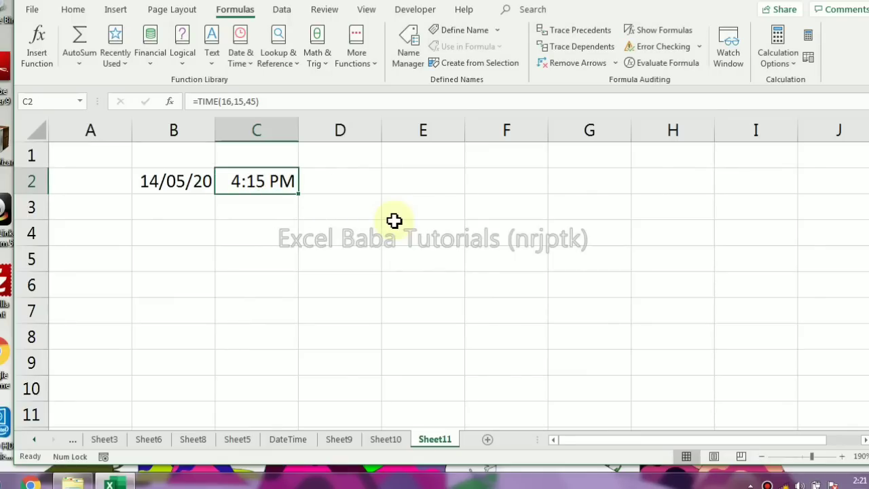
# Change the year argument of the DATE formula in B2 to 0
pyautogui.click(157, 183)
pyautogui.press('F2')
pyautogui.click(160, 183)
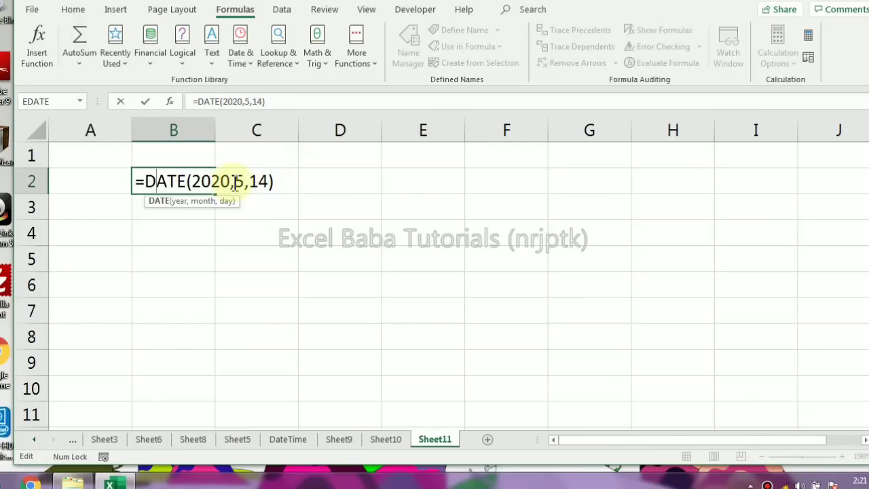
pyautogui.moveTo(231, 183); pyautogui.dragTo(192, 180)
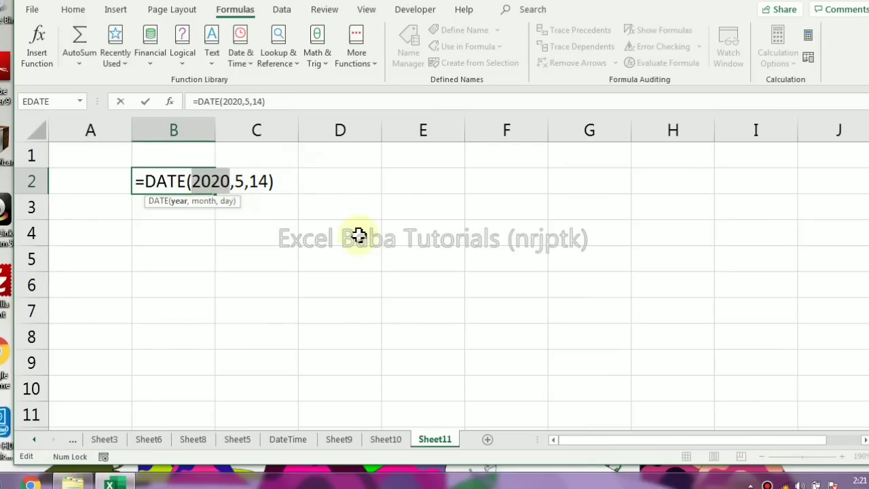
pyautogui.write('0')
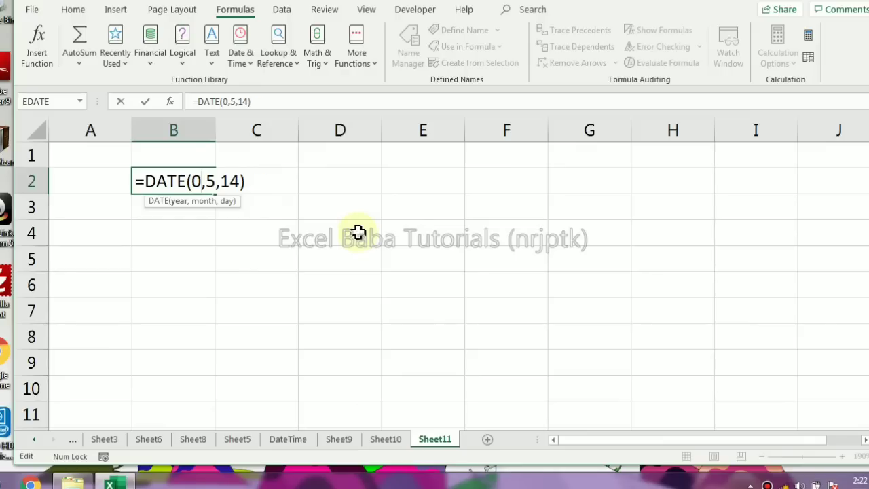
pyautogui.press('Return')
pyautogui.press('Up')
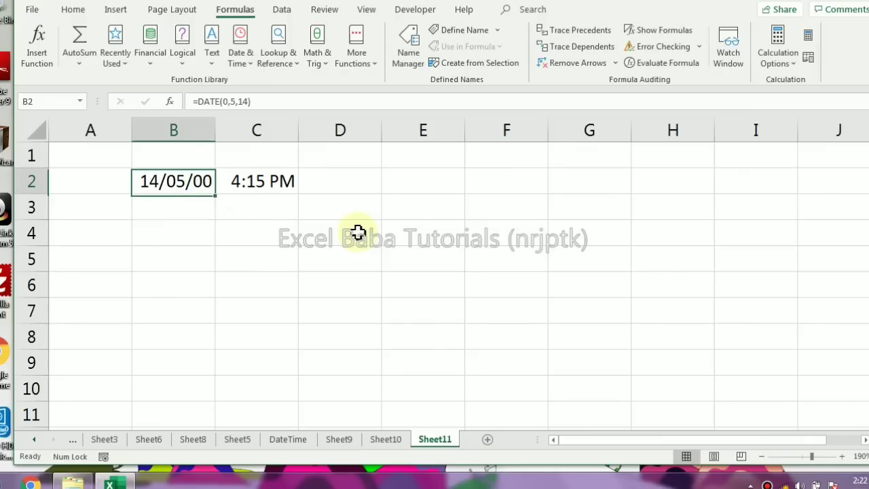
# Enter 1899 in cell D1 and 1900+ in cell E1
pyautogui.click(344, 157)
pyautogui.write('1899')
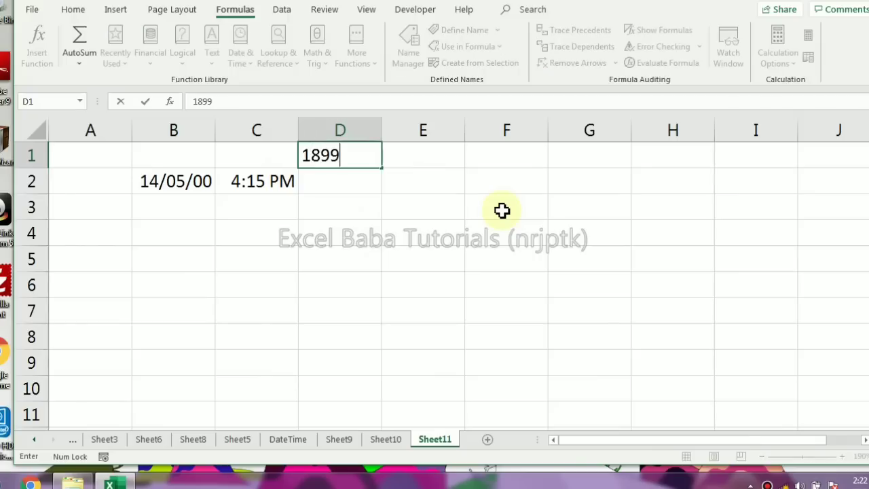
pyautogui.press('Return')
pyautogui.press('Up')
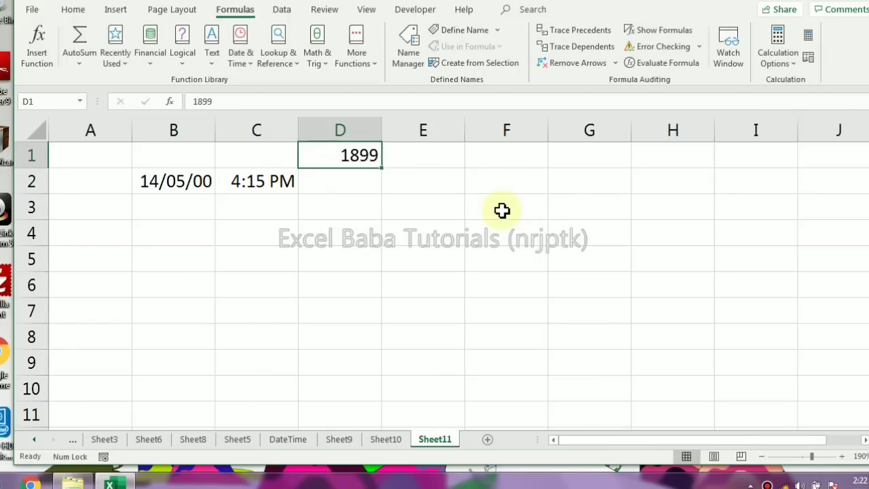
pyautogui.press('Right')
pyautogui.write('1900')
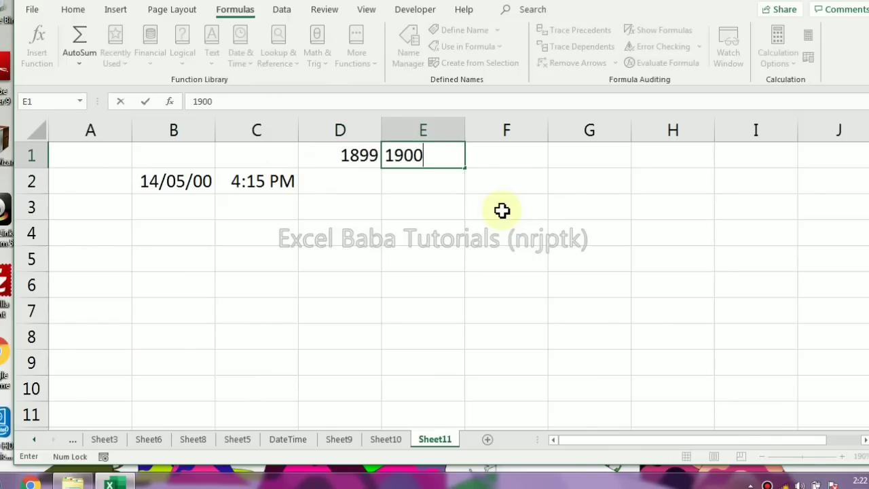
pyautogui.write('+')
pyautogui.press('Left')
pyautogui.press('Right')
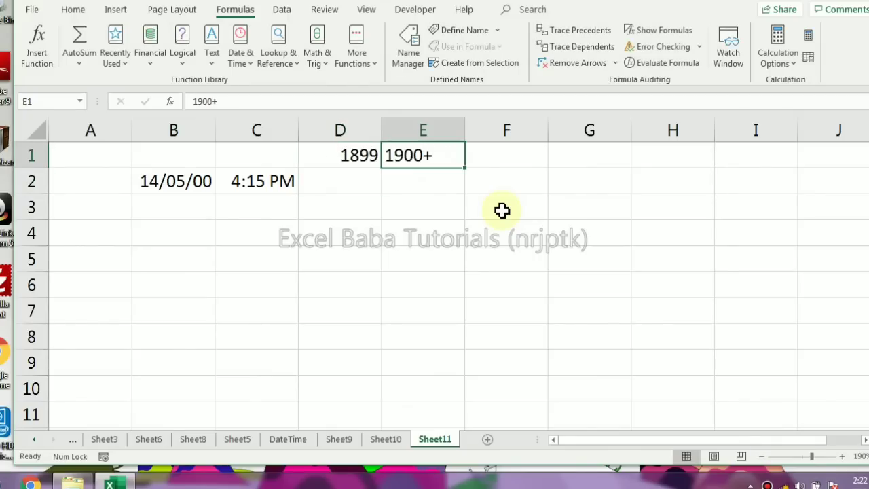
# Change the year argument of the DATE formula in B2 to 1800
pyautogui.click(184, 183)
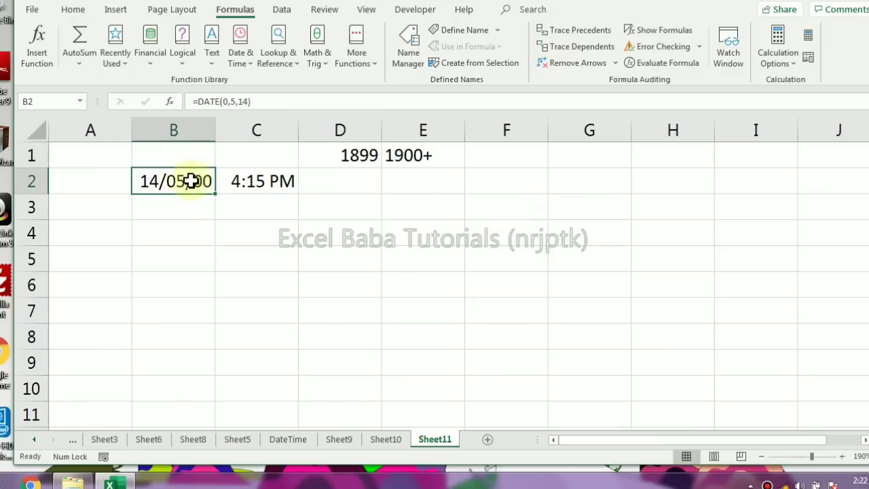
pyautogui.click(229, 100)
pyautogui.press('BackSpace')
pyautogui.write('1800')
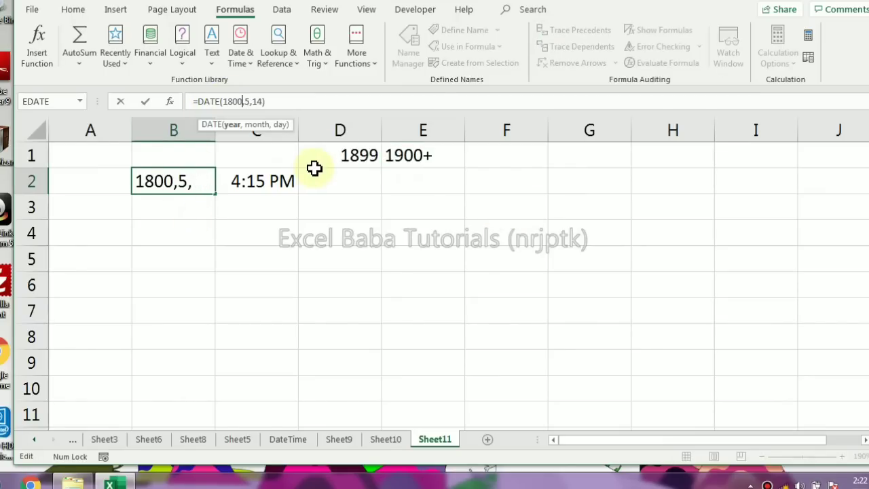
pyautogui.press('Return')
pyautogui.press('Up')
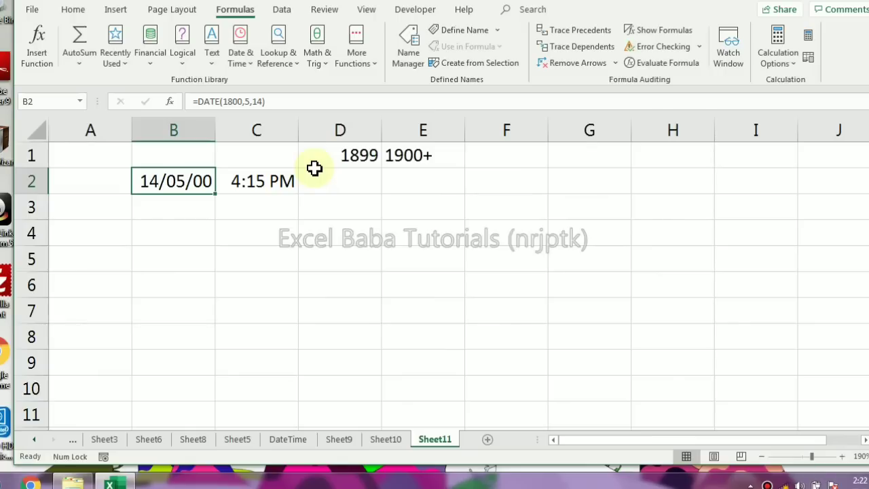
# Format the date in B2 as Long Date so the full year is displayed
pyautogui.click(74, 10)
pyautogui.click(446, 35)
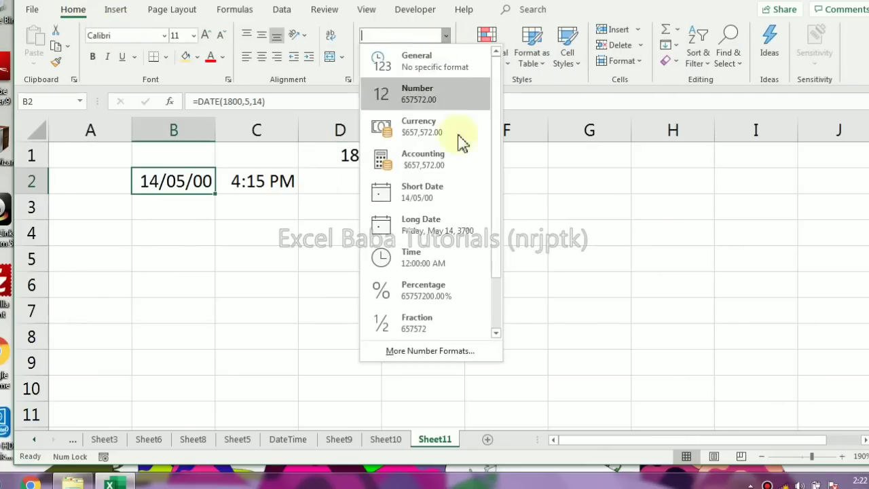
pyautogui.click(451, 228)
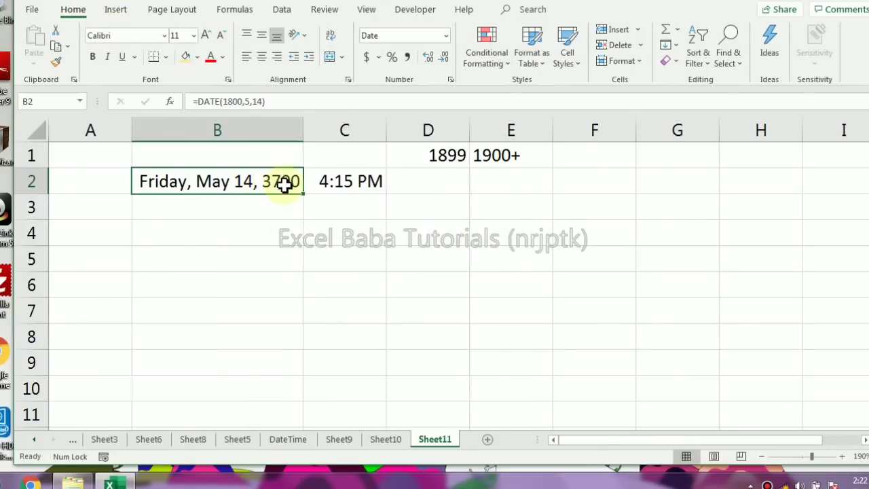
# Add 1900 and 1800 in cell E2 with the formula +1900+1800
pyautogui.click(439, 184)
pyautogui.press('Right')
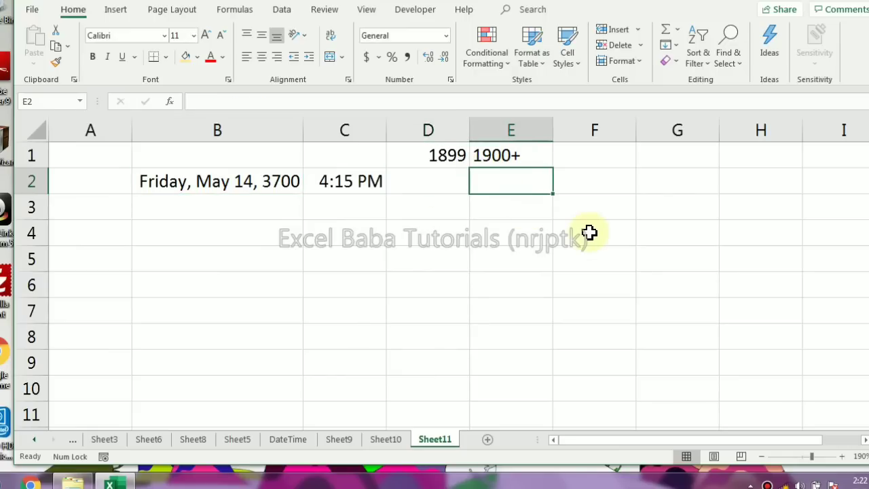
pyautogui.write('=')
pyautogui.press('Up')
pyautogui.press('Escape')
pyautogui.write('+1900+1800')
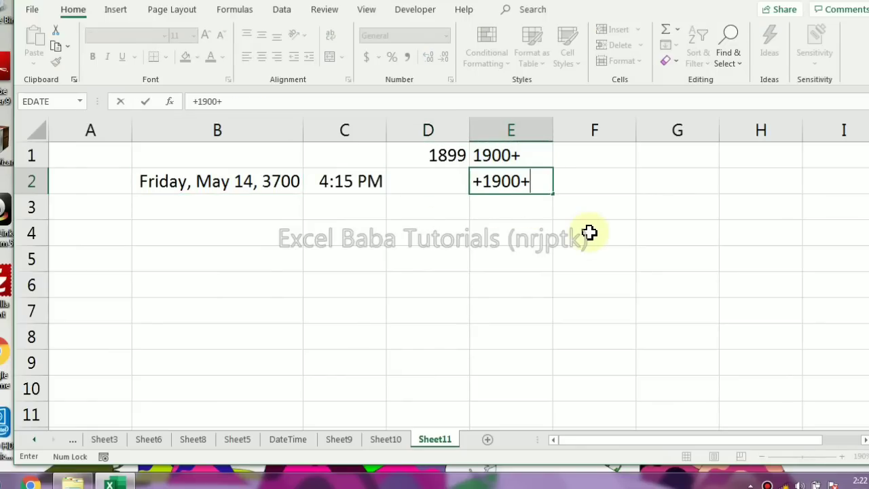
pyautogui.press('Return')
pyautogui.press('Up')
pyautogui.press('Left')
pyautogui.press('Left')
pyautogui.press('Left')
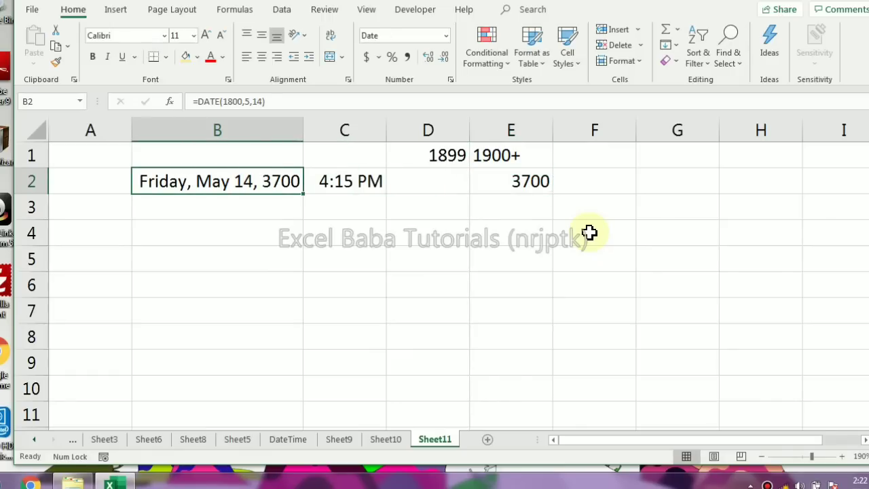
# Change the hour argument of the TIME formula in C2 to 24
pyautogui.press('Right')
pyautogui.press('F2')
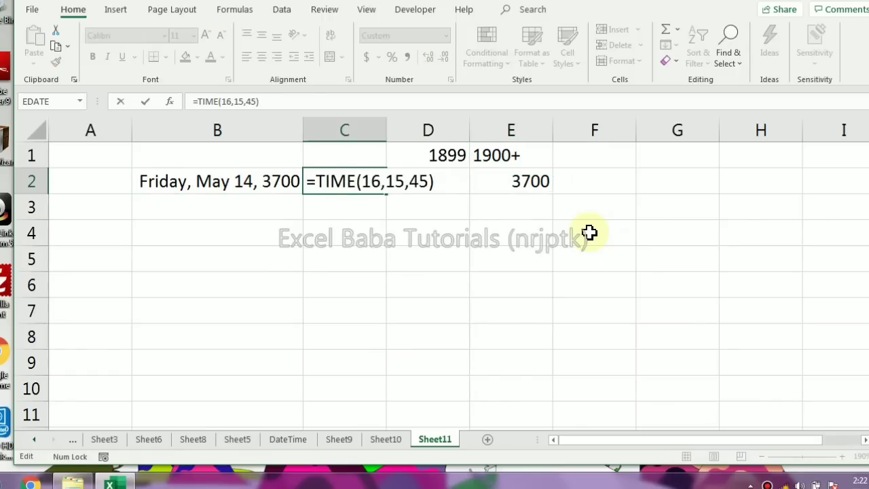
pyautogui.press('Left')
pyautogui.press('Left')
pyautogui.press('Left')
pyautogui.press('Left')
pyautogui.press('Left')
pyautogui.press('Left')
pyautogui.press('Left')
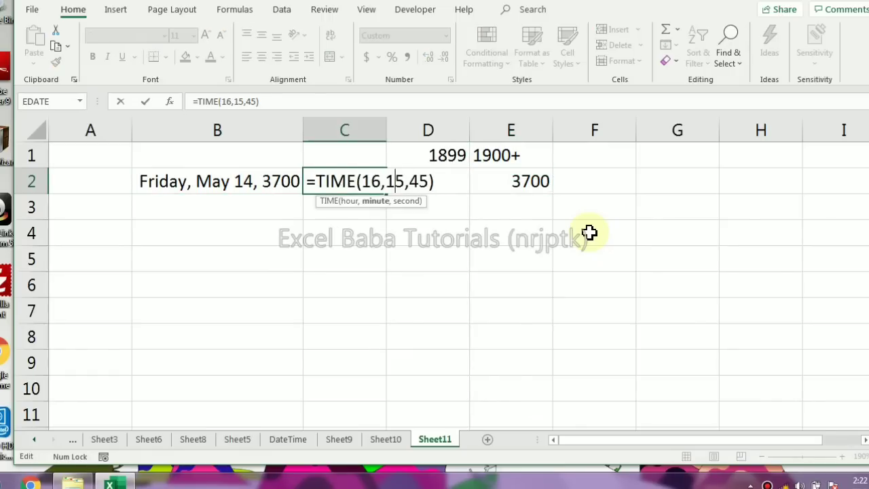
pyautogui.hotkey('shift', 'Left')
pyautogui.write('24')
pyautogui.hotkey('ctrl', 'Return')
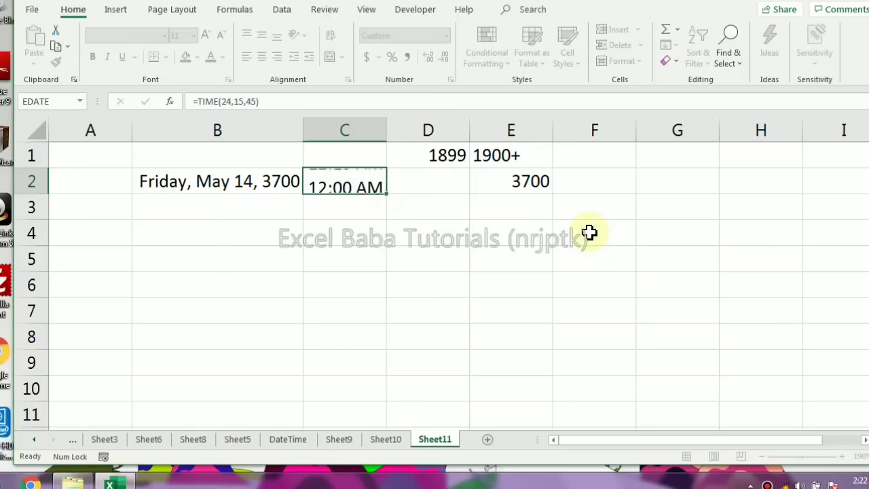
# Change the hour argument of the TIME formula in C2 to 48
pyautogui.press('F2')
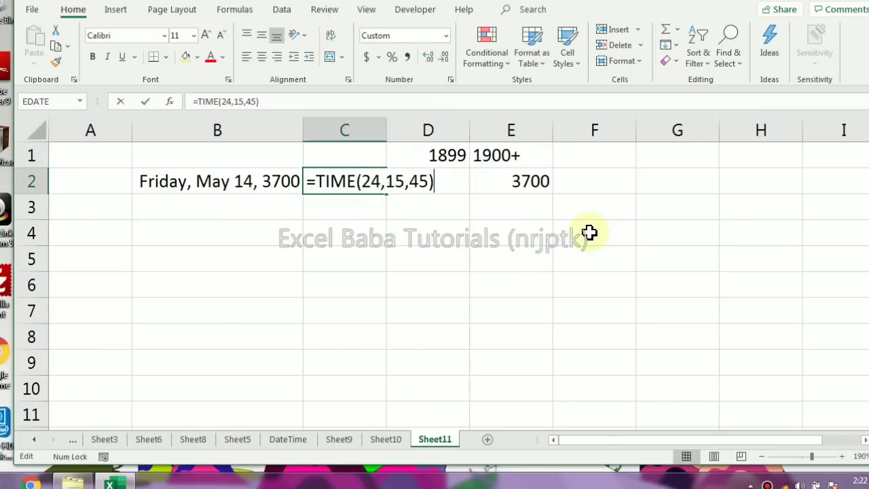
pyautogui.press('Left')
pyautogui.press('Left')
pyautogui.press('Left')
pyautogui.press('Left')
pyautogui.press('Left')
pyautogui.press('Left')
pyautogui.press('Left')
pyautogui.hotkey('shift', 'Left')
# Change the hour argument of the TIME formula in C2 to 72
pyautogui.hotkey('shift', 'Left')
pyautogui.write('48')
pyautogui.press('Return')
pyautogui.press('Up')
pyautogui.press('F2')
pyautogui.press('Left')
pyautogui.press('Left')
pyautogui.press('Left')
pyautogui.press('Left')
pyautogui.press('Left')
pyautogui.press('Left')
pyautogui.press('Left')
pyautogui.hotkey('shift', 'Left')
pyautogui.hotkey('shift', 'Left')
pyautogui.write('72')
pyautogui.press('Return')
pyautogui.press('Up')
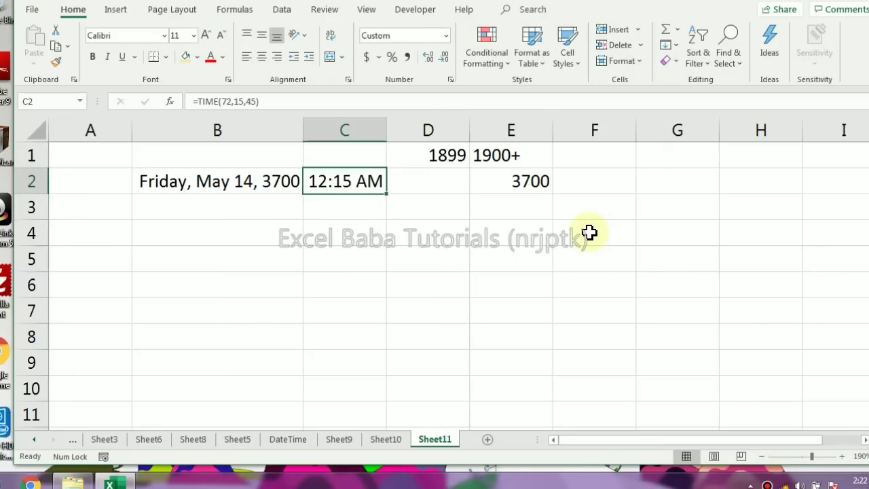
# Calculate the remainder of 72 divided by 24 in cell C4 with the formula =MOD(72,24)
pyautogui.press('Down')
pyautogui.press('Down')
pyautogui.write('=mo')
pyautogui.press('Tab')
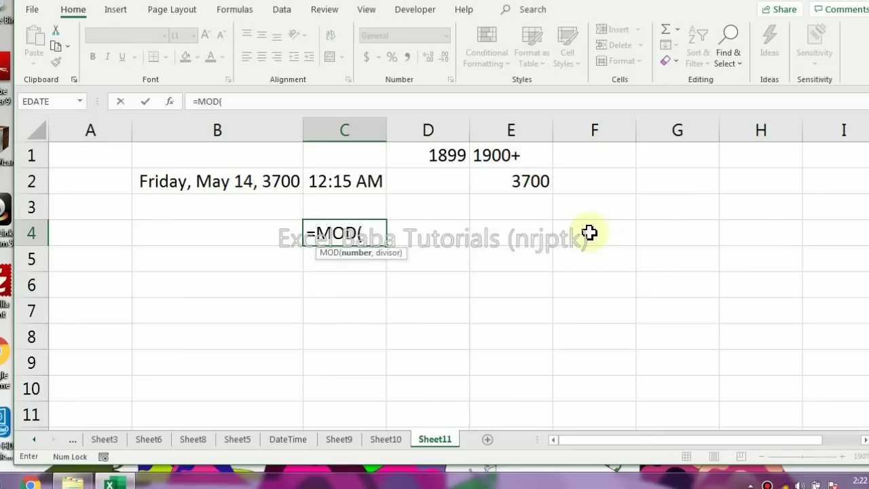
pyautogui.write('72,24')
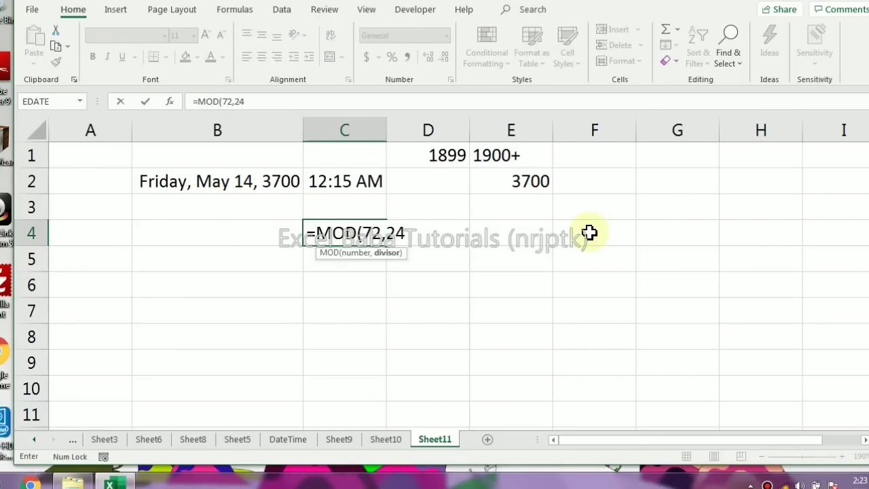
pyautogui.write(')')
pyautogui.press('Return')
pyautogui.press('Up')
pyautogui.press('Up')
pyautogui.press('Up')
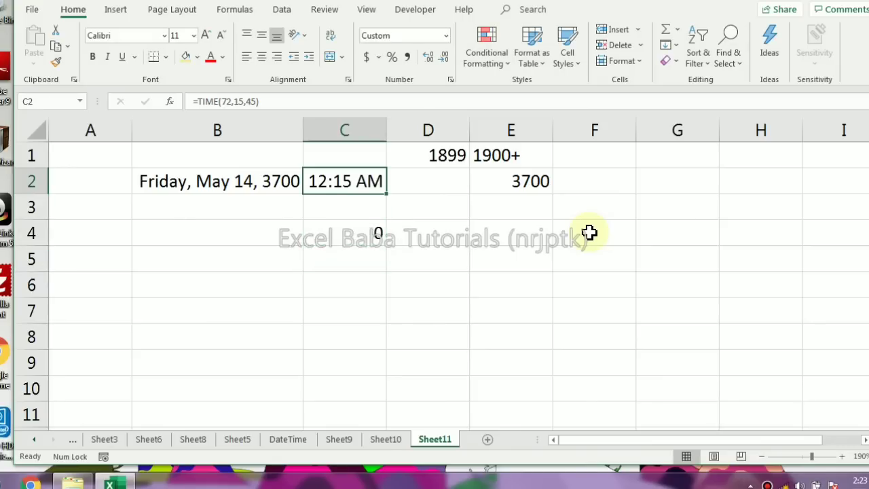
# Change the number argument of the MOD formula in C4 to 48
pyautogui.press('Down')
pyautogui.press('Down')
pyautogui.press('Down')
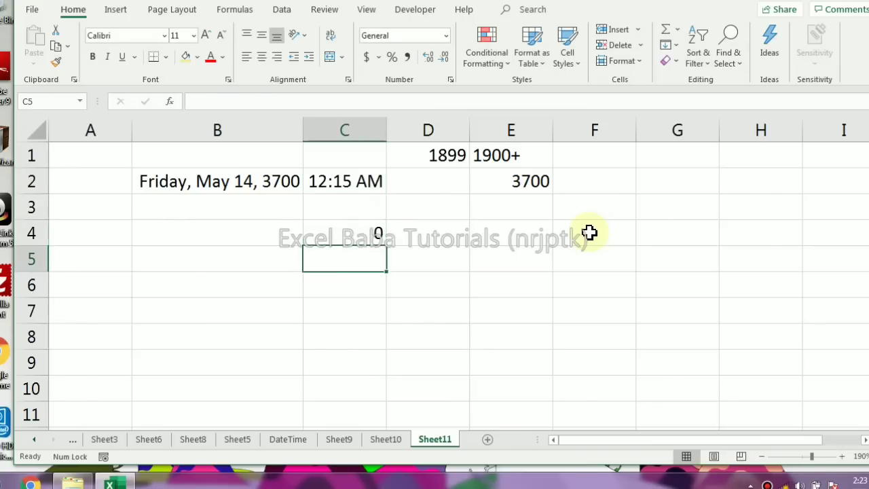
pyautogui.press('Up')
pyautogui.press('Up')
pyautogui.press('Up')
pyautogui.press('Down')
pyautogui.press('Down')
pyautogui.press('F2')
pyautogui.press('Left')
pyautogui.press('Left')
pyautogui.press('Left')
pyautogui.press('Left')
pyautogui.hotkey('shift', 'Left')
pyautogui.hotkey('shift', 'Left')
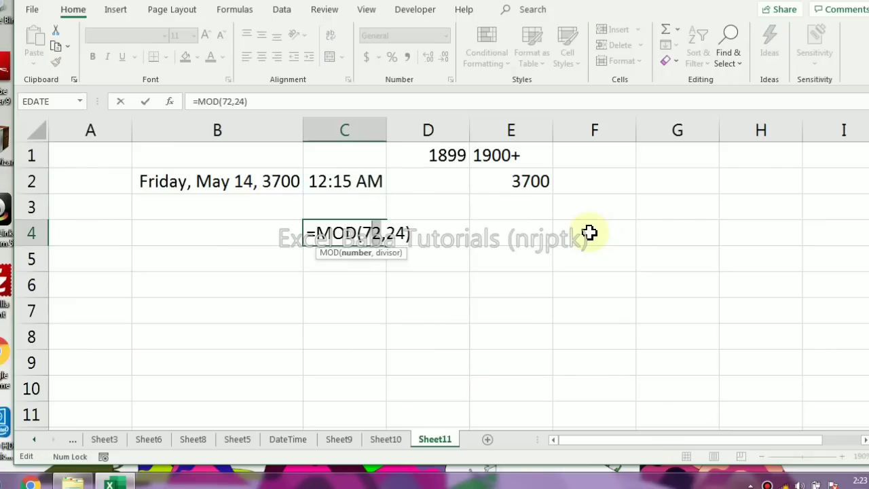
pyautogui.write('48')
pyautogui.press('Return')
pyautogui.press('Up')
# Change the number argument of the MOD formula in C4 to 49, and clear the cell after checking the remainder
pyautogui.press('F2')
pyautogui.press('Left')
pyautogui.press('Left')
pyautogui.press('Left')
pyautogui.press('Left')
pyautogui.hotkey('shift', 'Left')
pyautogui.hotkey('shift', 'Left')
pyautogui.write('49')
pyautogui.hotkey('ctrl', 'Return')
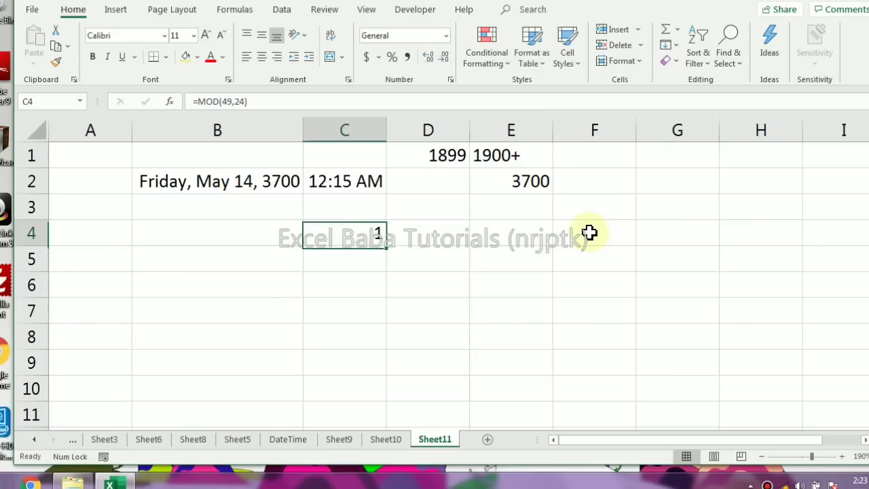
pyautogui.press('Up')
pyautogui.press('Down')
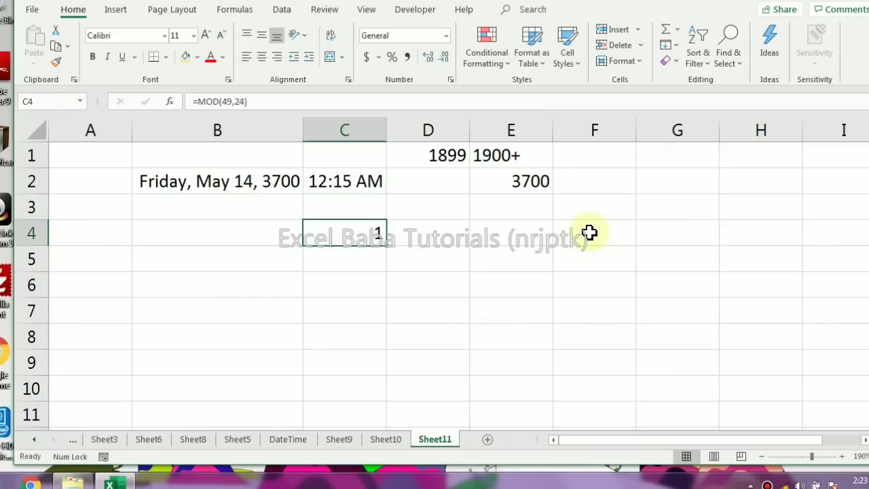
pyautogui.press('Delete')
# Enter the day 14, month 5 and year 2020 in cells A4 to A6
pyautogui.press('Left')
pyautogui.press('Left')
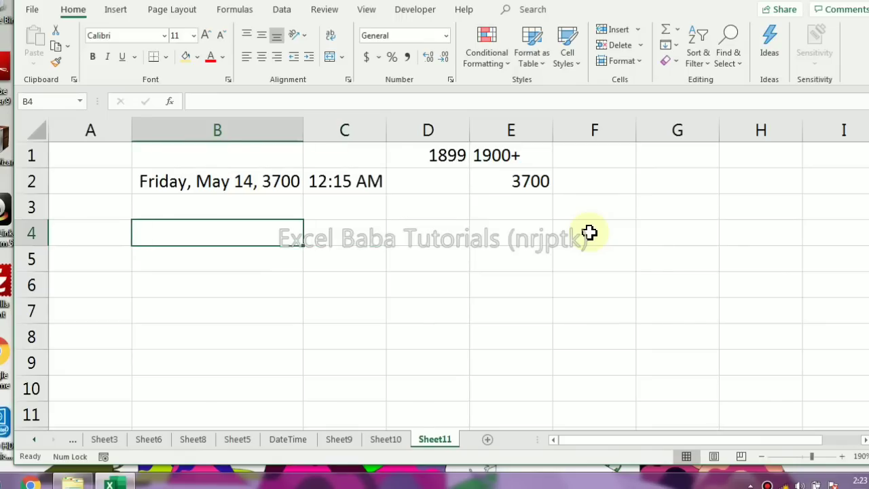
pyautogui.write('14')
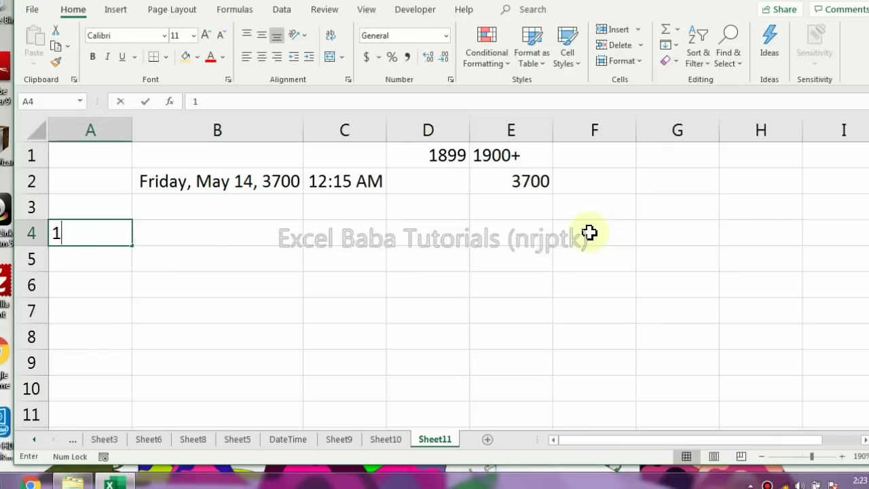
pyautogui.press('Return')
pyautogui.write('5')
pyautogui.press('Return')
pyautogui.write('2020')
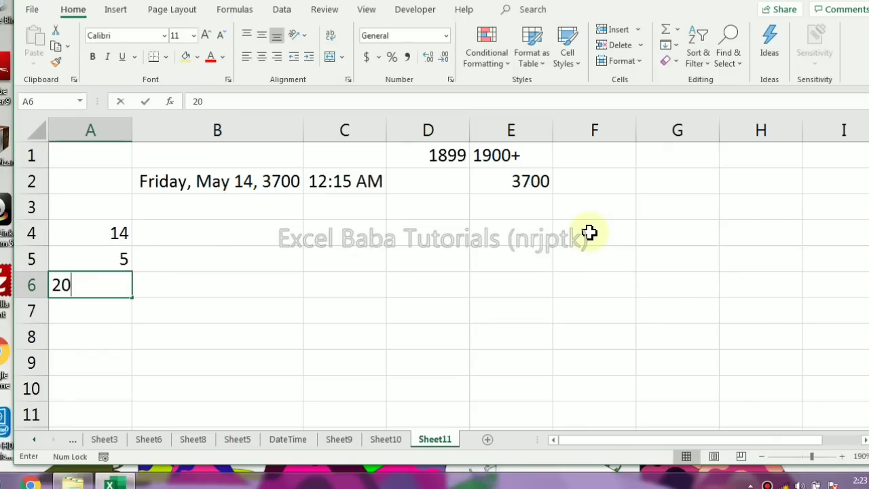
pyautogui.press('Return')
# Build a date in cell B5 from the day, month and year cells with =DATE(A6,A5,A4)
pyautogui.press('Up')
pyautogui.press('Right')
pyautogui.press('Up')
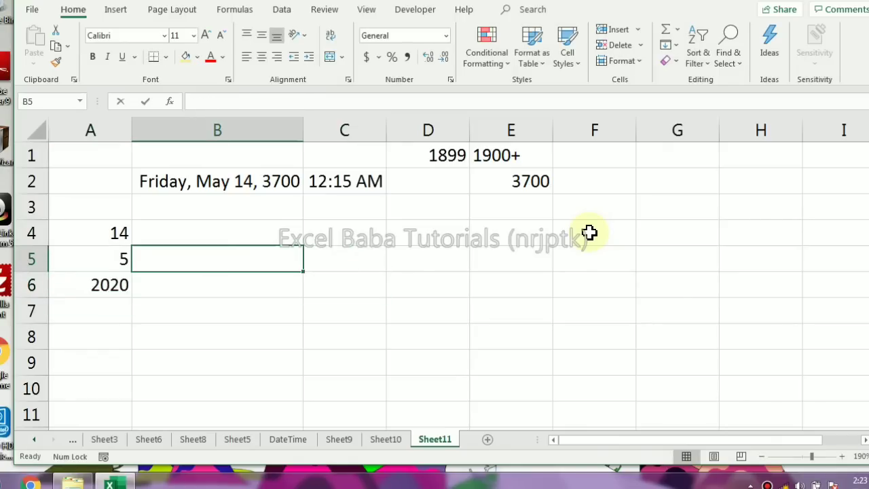
pyautogui.write('=date')
pyautogui.press('Tab')
pyautogui.press('Left')
pyautogui.press('Down')
pyautogui.write(',')
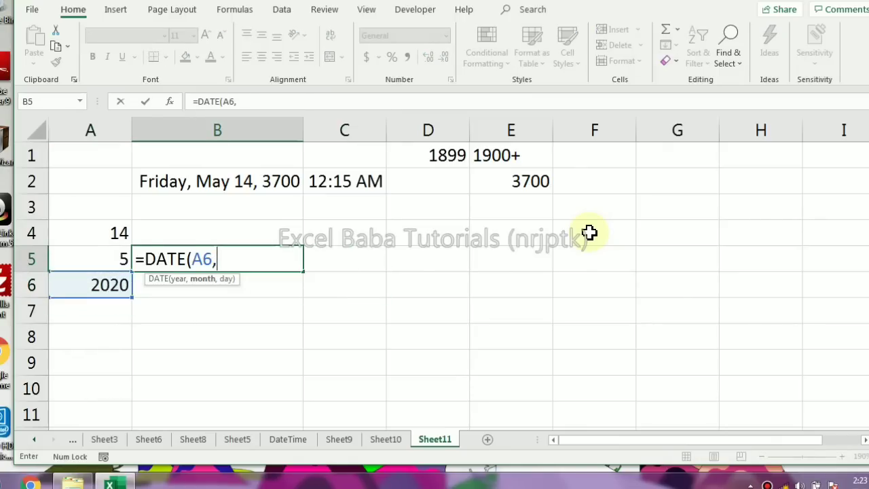
pyautogui.press('Left')
pyautogui.write(',')
pyautogui.press('Up')
pyautogui.press('Left')
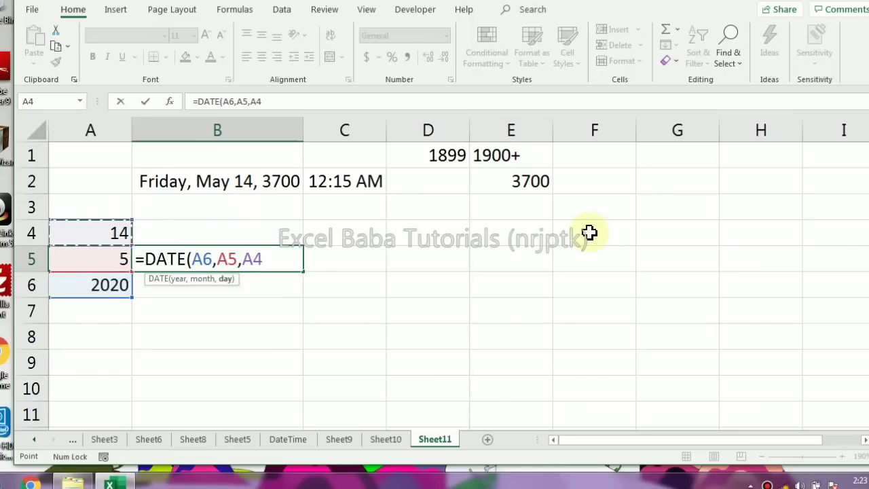
pyautogui.write(')')
pyautogui.press('Return')
# Enter the hour 12, minute 15 and second 25 in cells C4 to C6
pyautogui.press('Right')
pyautogui.press('Right')
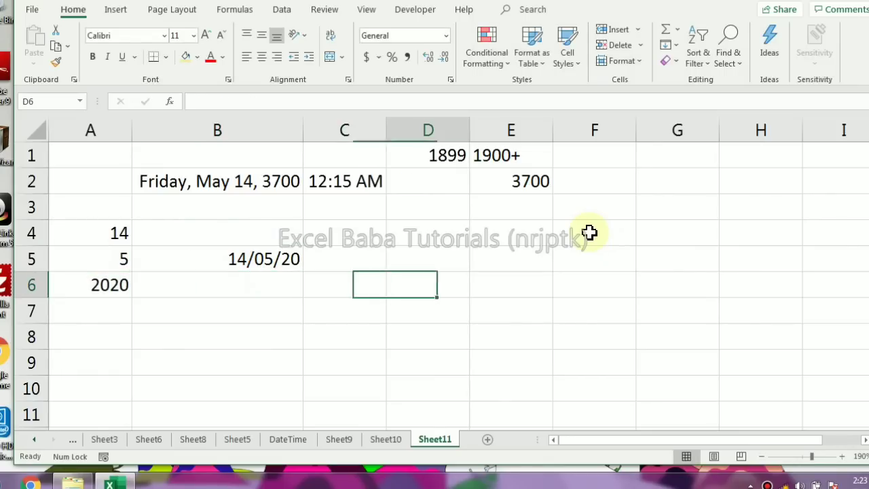
pyautogui.press('Up')
pyautogui.press('Up')
pyautogui.press('Left')
pyautogui.write('12')
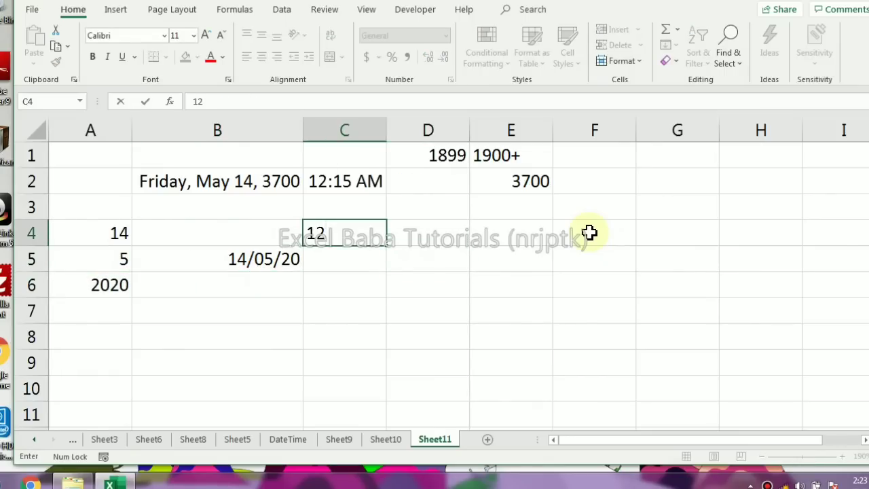
pyautogui.press('Return')
pyautogui.write('15')
pyautogui.press('Return')
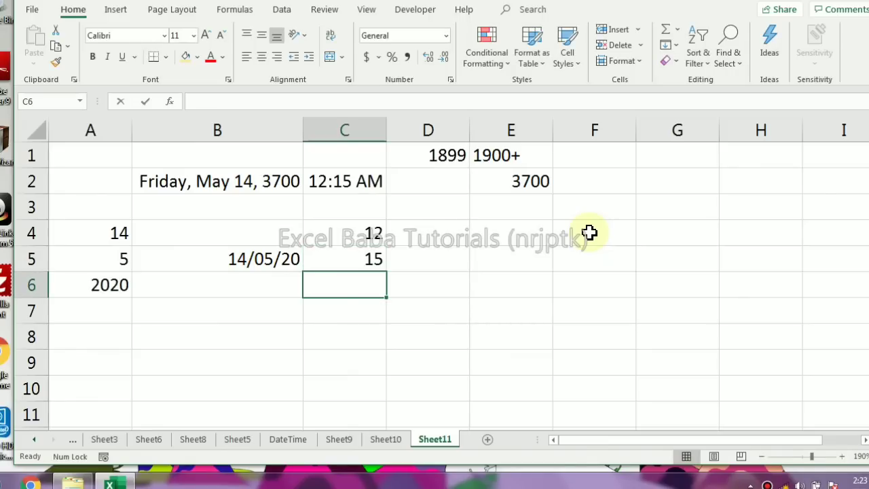
pyautogui.write('25')
pyautogui.hotkey('ctrl', 'Return')
# Build a time in cell E5 from the hour and minute cells with zero seconds, using =TIME(C4,C5,0)
pyautogui.press('Right')
pyautogui.press('Right')
pyautogui.press('Up')
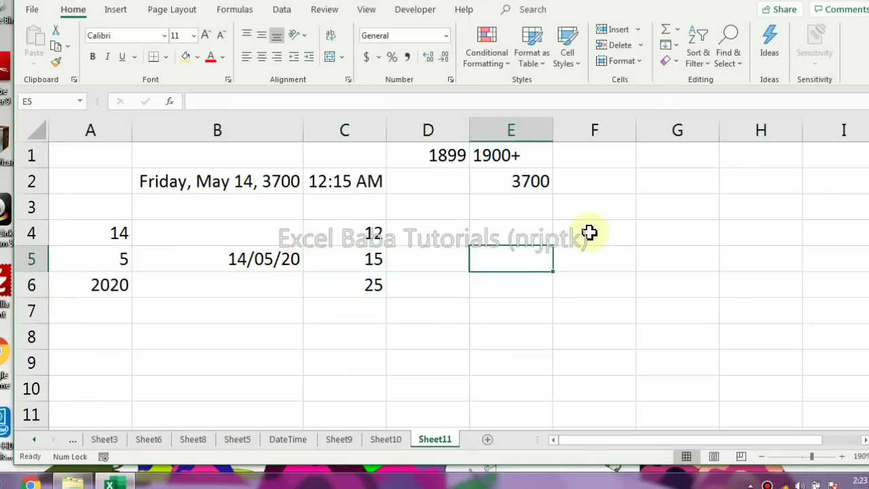
pyautogui.write('=ti')
pyautogui.press('Tab')
pyautogui.press('Left')
pyautogui.press('Left')
pyautogui.press('Up')
pyautogui.write(',')
pyautogui.press('Left')
pyautogui.press('Left')
pyautogui.write(',')
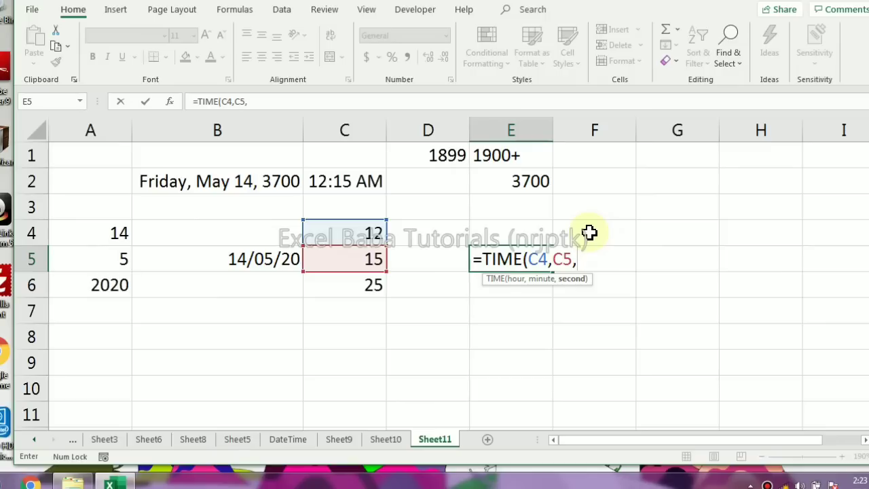
pyautogui.write('0)')
pyautogui.hotkey('ctrl', 'Return')
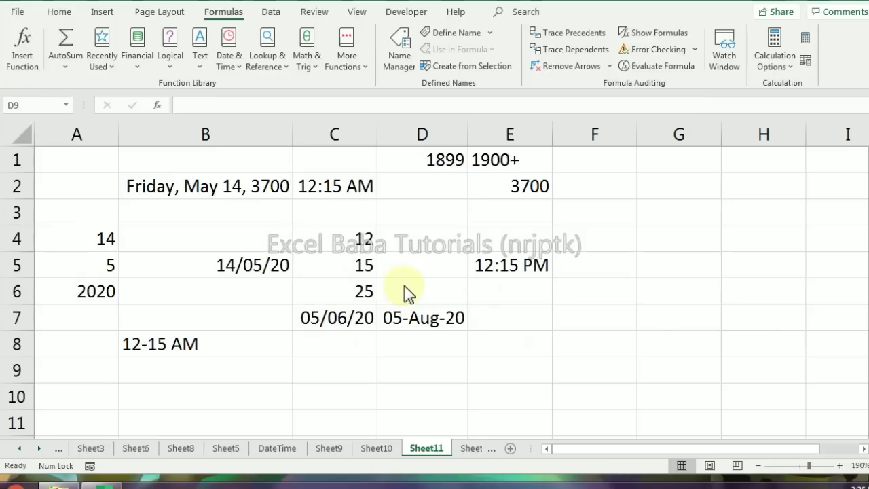
# Extract the year of the date in D7 into cell D9 with =YEAR(D7)
pyautogui.click(426, 369)
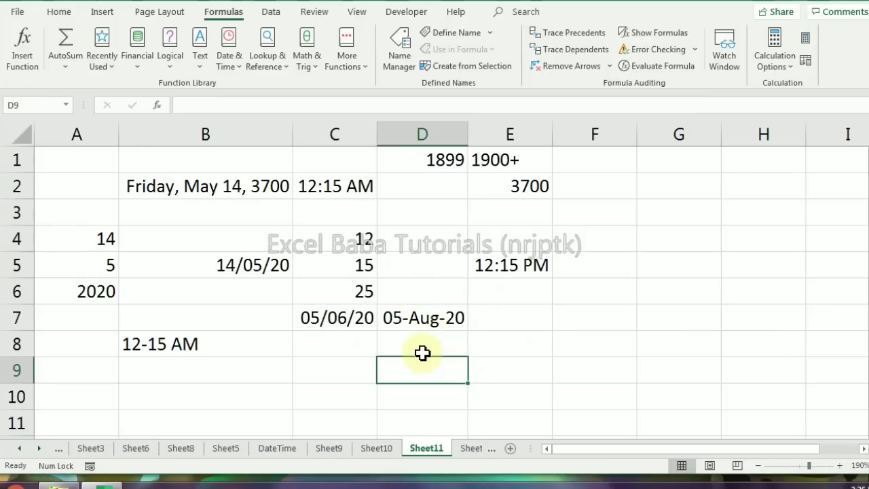
pyautogui.write('=')
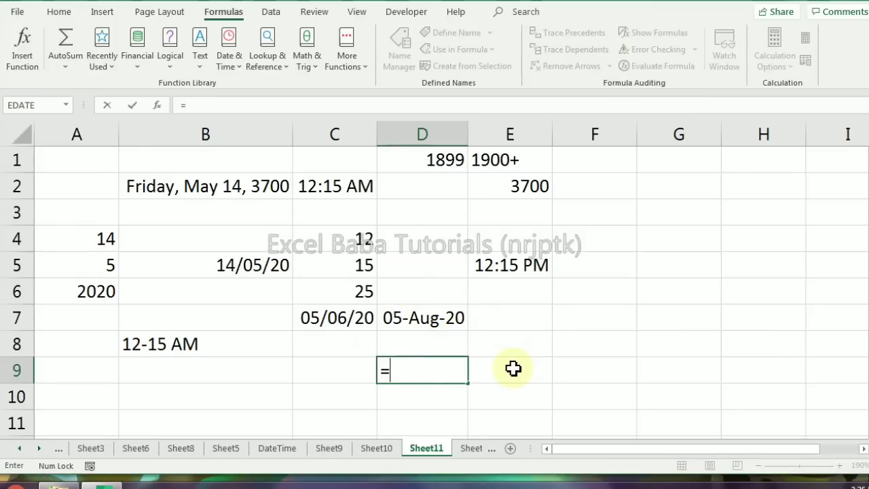
pyautogui.write('year')
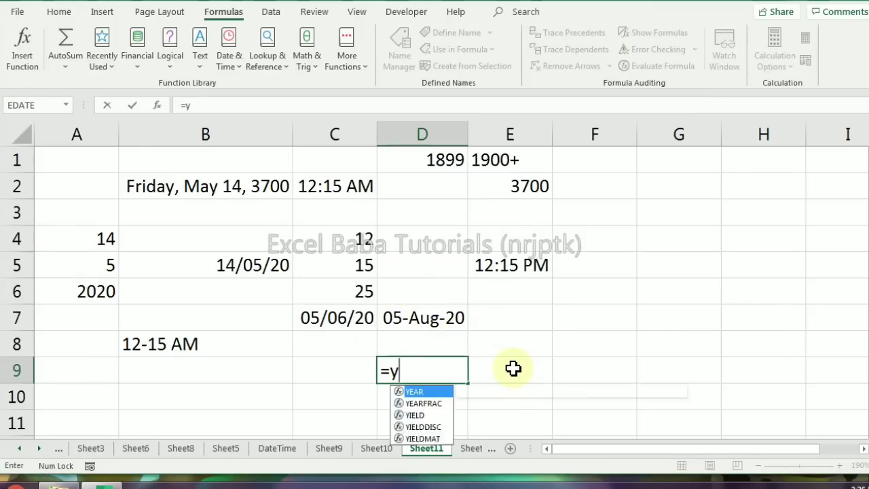
pyautogui.press('Tab')
pyautogui.press('Up')
pyautogui.press('Up')
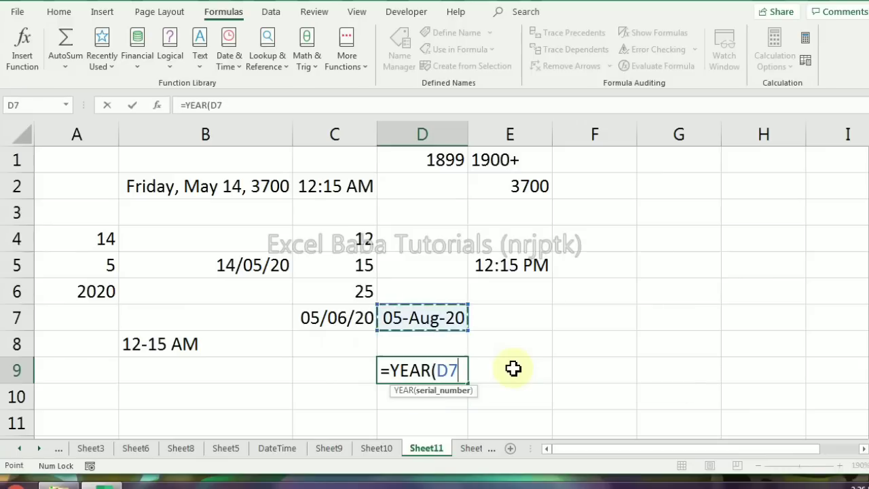
pyautogui.write(')')
pyautogui.hotkey('ctrl', 'Return')
# Extract the month number of the date in D7 into cell E9 with the MONTH function
pyautogui.click(513, 367)
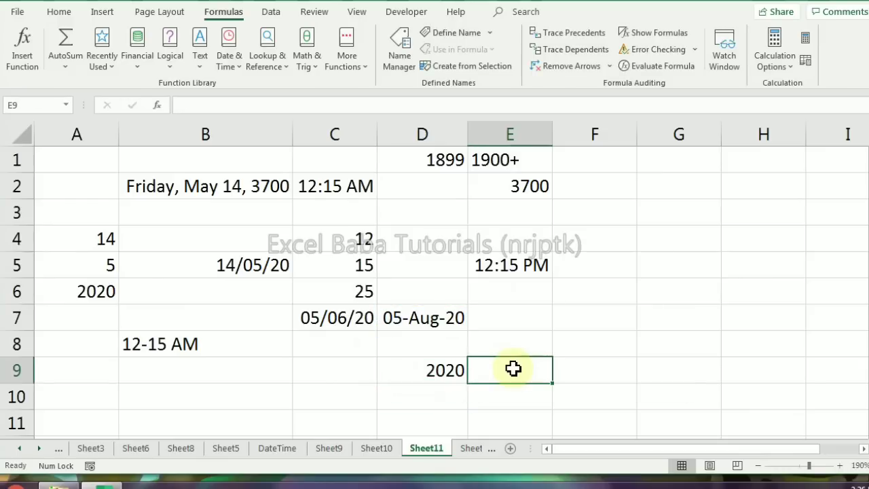
pyautogui.write('=moln')
pyautogui.press('BackSpace')
pyautogui.press('BackSpace')
pyautogui.write('n')
pyautogui.press('Tab')
pyautogui.press('Up')
pyautogui.press('Left')
pyautogui.press('Up')
pyautogui.press('Return')
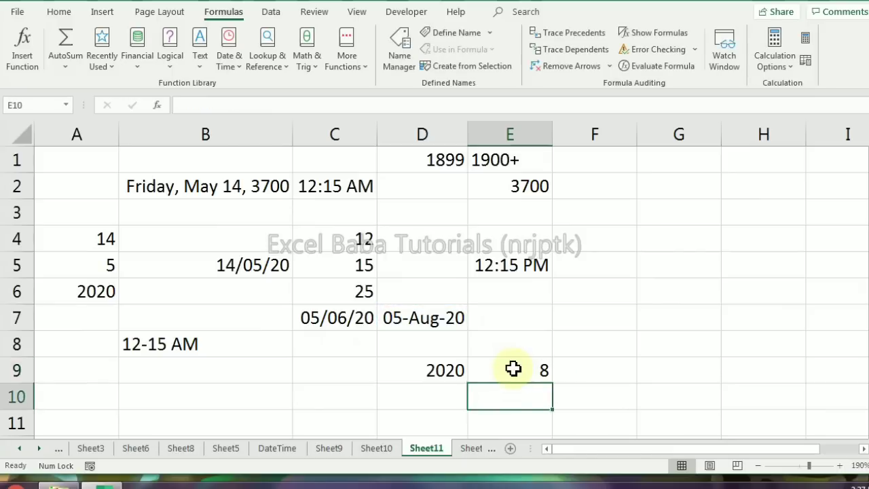
# Extract the day number of the date in D7 into cell E8 with the DAY function
pyautogui.press('Up')
pyautogui.press('Up')
pyautogui.write('=day')
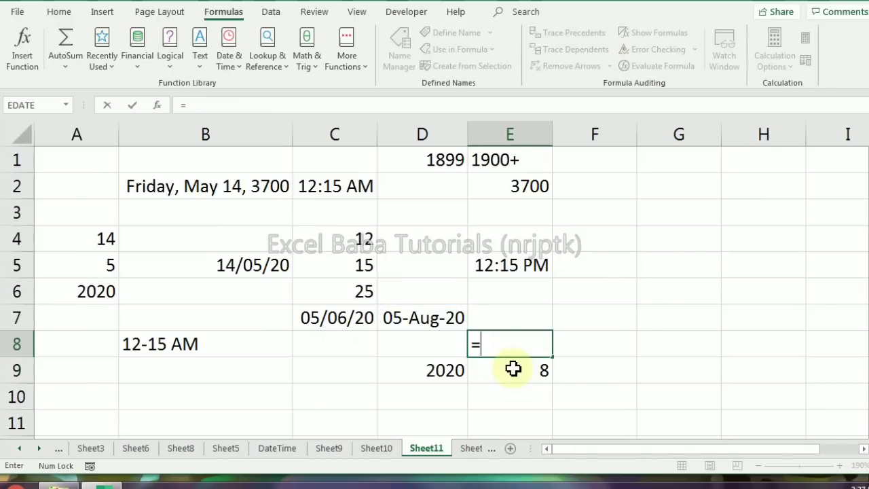
pyautogui.press('Tab')
pyautogui.press('Left')
pyautogui.press('Up')
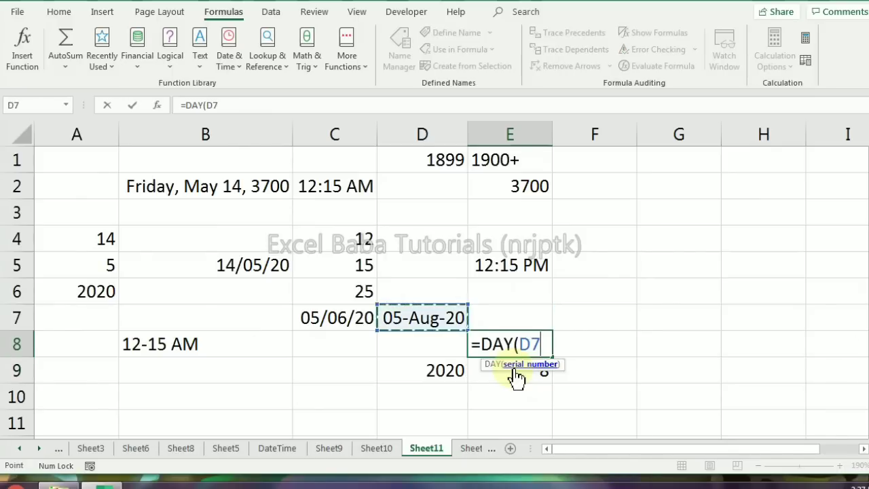
pyautogui.press('Return')
# Start a WEEKDAY formula in cell F8 with the date in D7 as its serial number
pyautogui.press('Up')
pyautogui.press('Right')
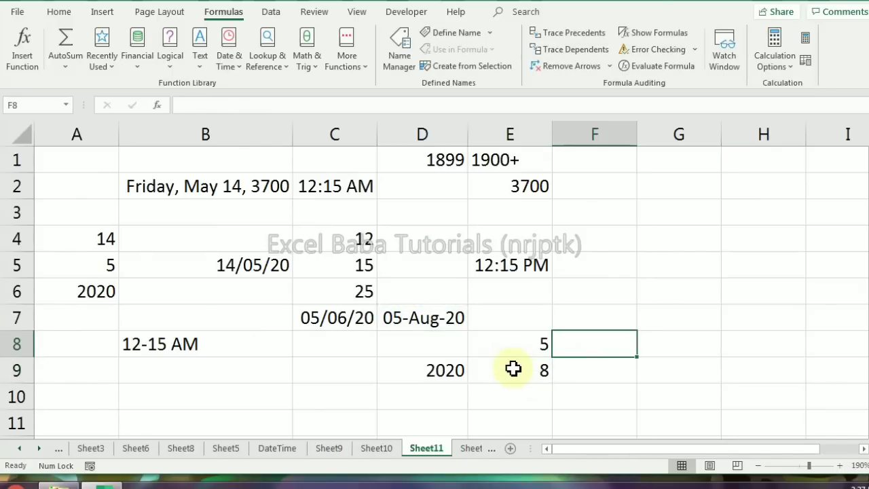
pyautogui.write('=week')
pyautogui.press('Tab')
pyautogui.press('Up')
pyautogui.press('Left')
pyautogui.press('Left')
pyautogui.write(',')
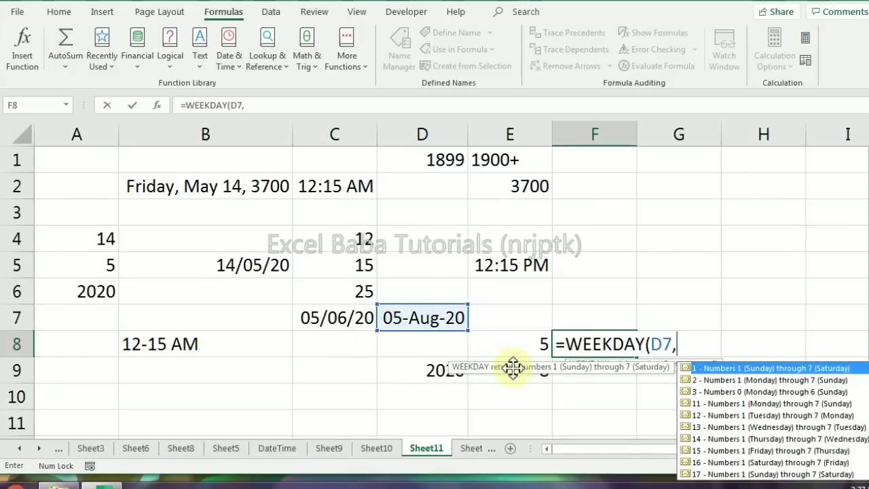
# Compare the WEEKDAY return types and complete the formula with type 1, numbering Sunday as 1 through Saturday as 7
pyautogui.press('Down')
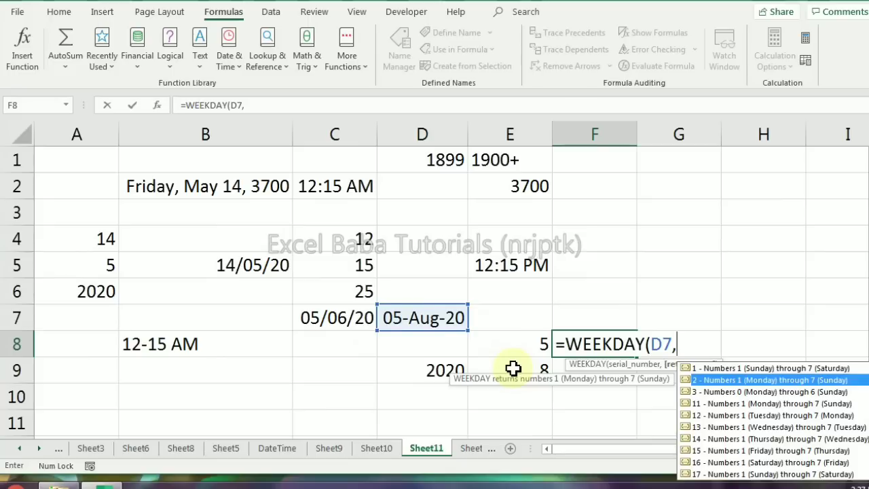
pyautogui.press('Down')
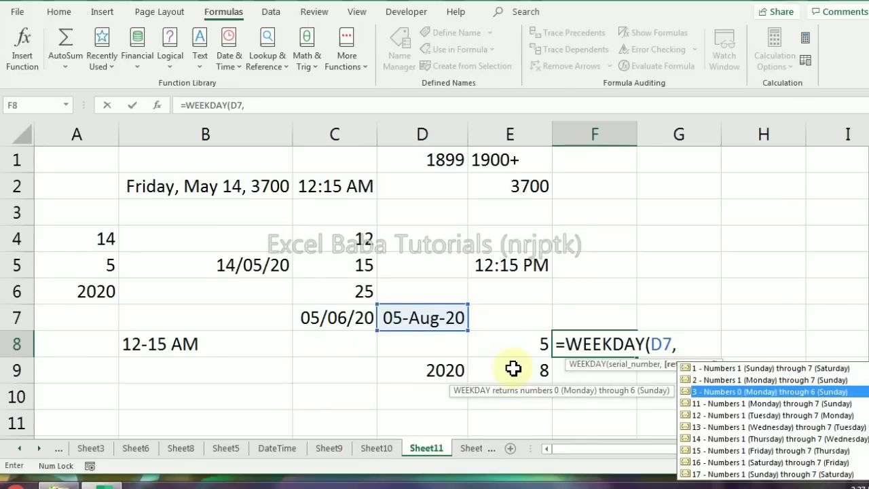
pyautogui.press('Up')
pyautogui.press('Up')
pyautogui.press('Down')
pyautogui.press('Down')
pyautogui.press('Down')
pyautogui.press('Down')
pyautogui.press('Down')
pyautogui.press('Down')
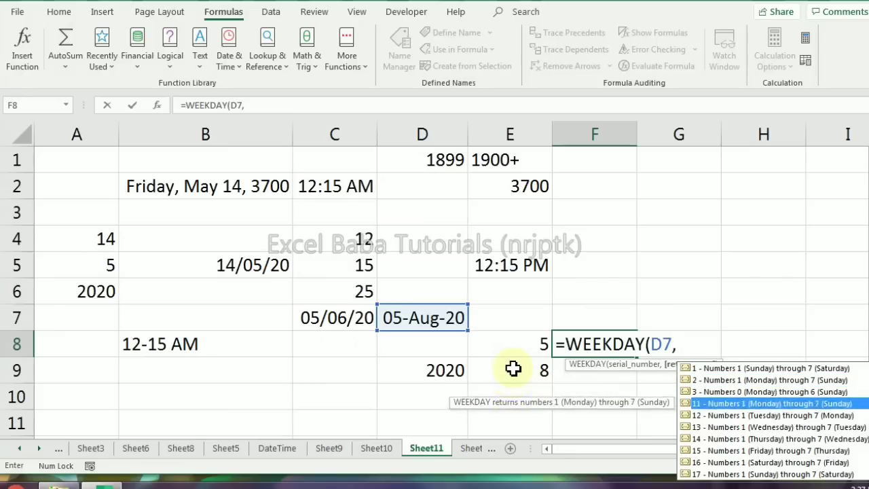
pyautogui.press('Up')
pyautogui.press('Up')
pyautogui.press('Up')
pyautogui.press('Up')
pyautogui.press('Up')
pyautogui.press('Up')
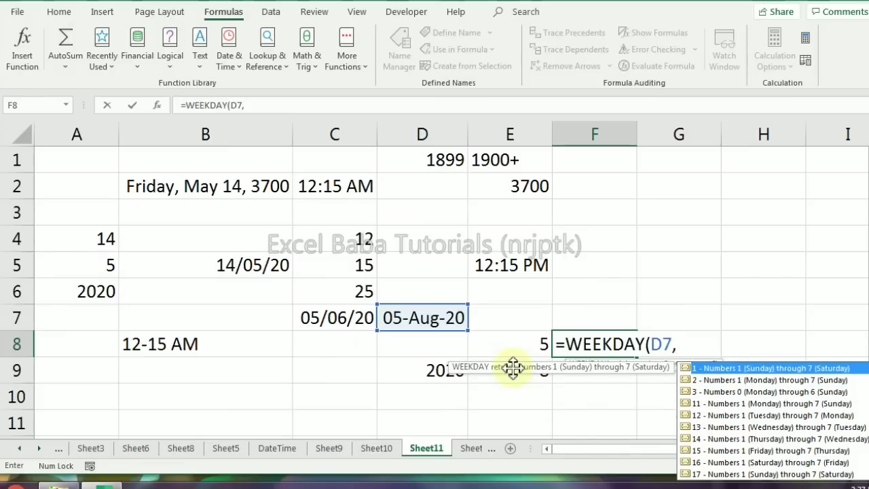
pyautogui.press('Tab')
pyautogui.write(')')
pyautogui.press('Return')
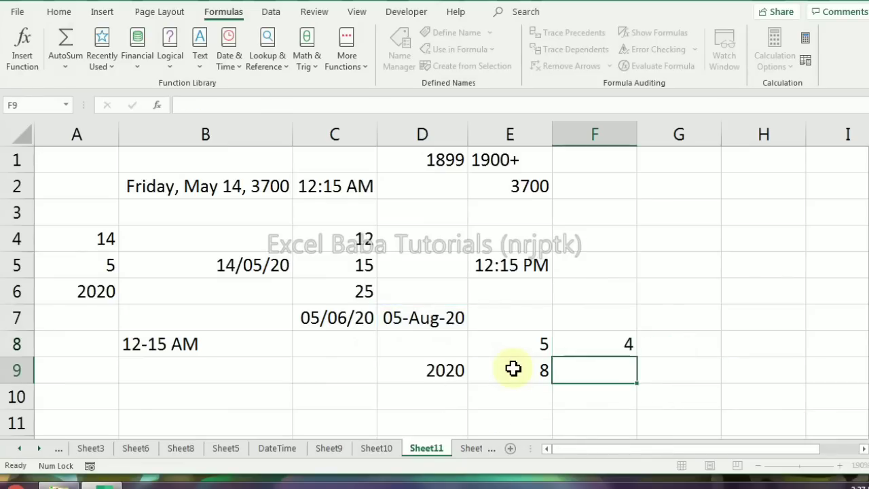
pyautogui.press('Up')
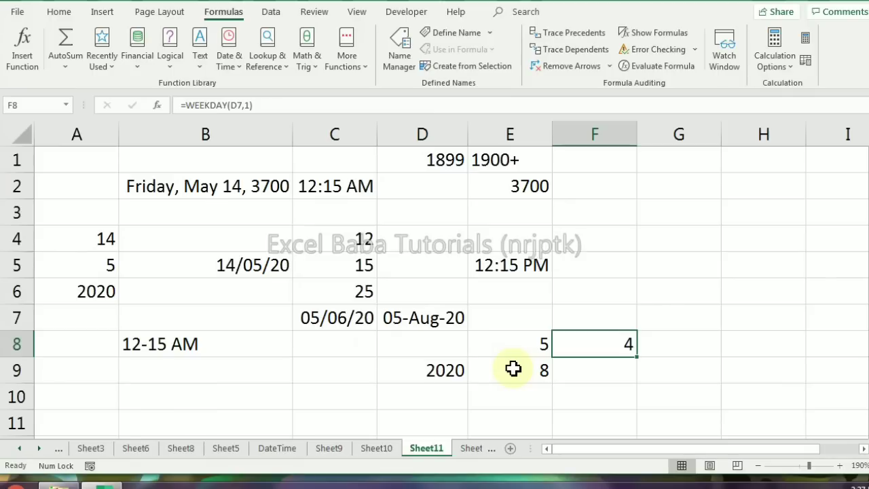
pyautogui.press('Up')
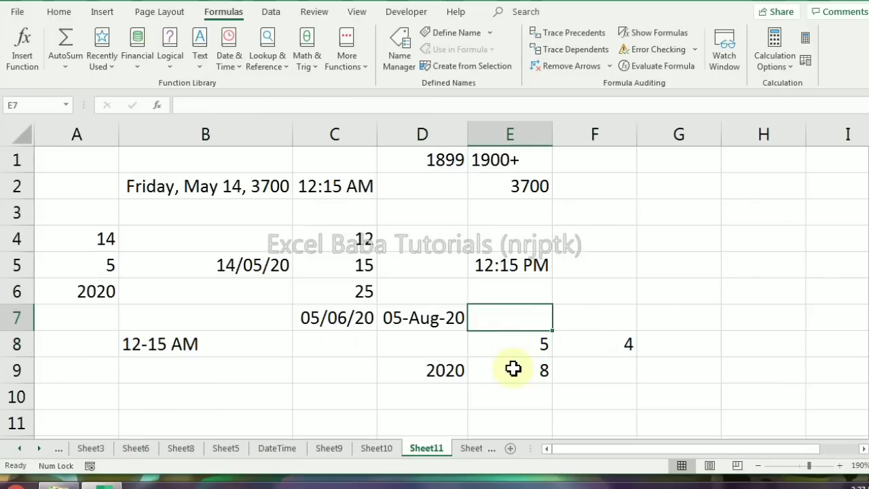
pyautogui.press('Left')
pyautogui.press('Right')
pyautogui.press('Right')
pyautogui.press('Down')
pyautogui.press('Up')
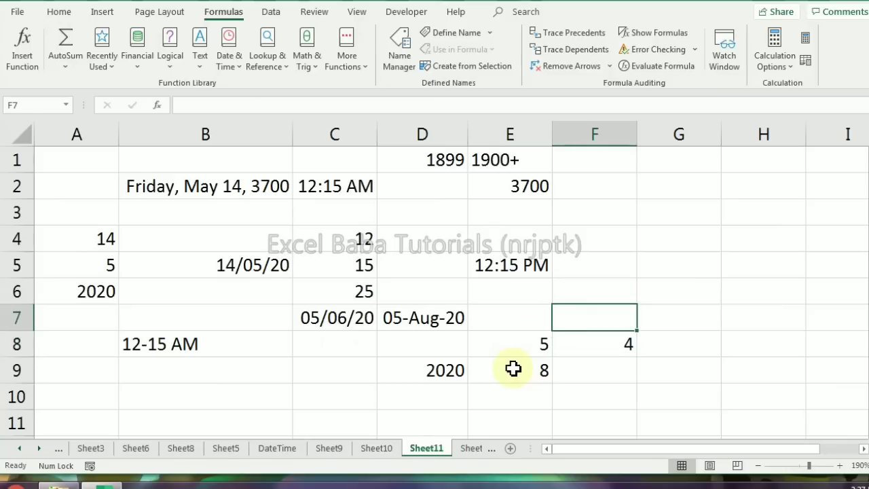
pyautogui.write('=')
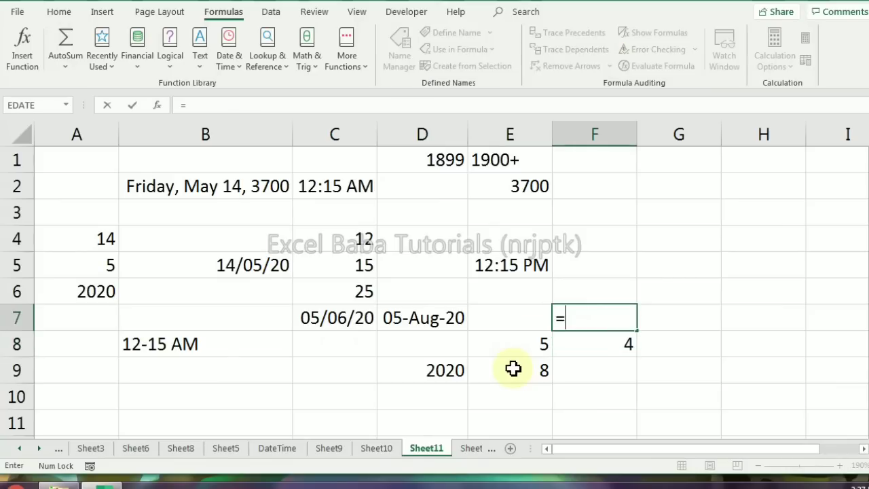
pyautogui.write('hou')
pyautogui.press('Tab')
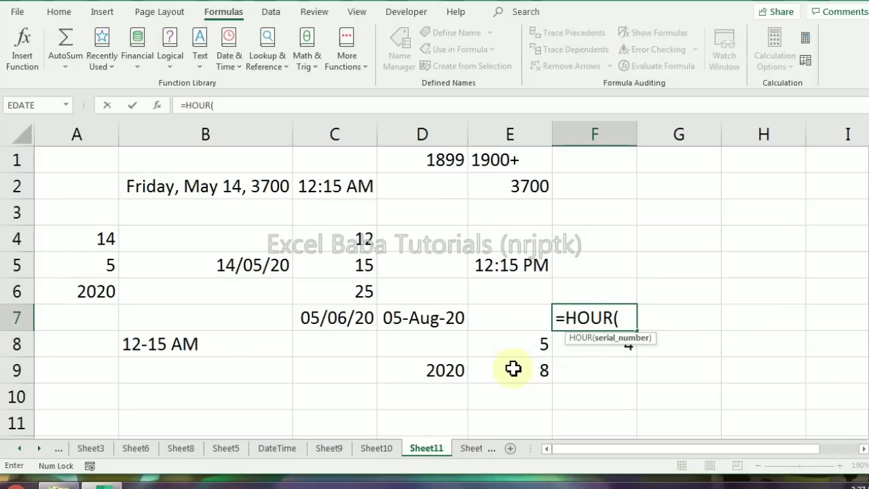
pyautogui.press('Escape')
pyautogui.press('Left')
pyautogui.press('Left')
pyautogui.press('Left')
pyautogui.press('Left')
pyautogui.press('Down')
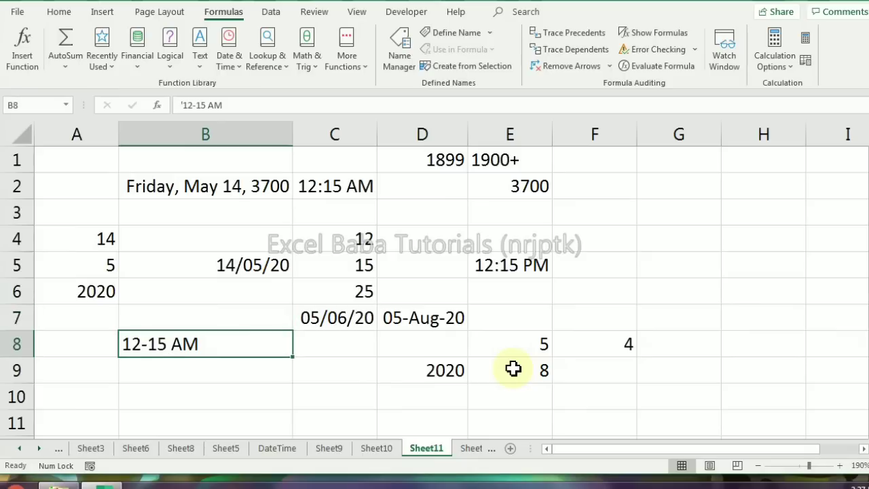
pyautogui.press('Up')
pyautogui.press('Up')
pyautogui.press('Right')
pyautogui.press('Right')
pyautogui.press('Down')
pyautogui.press('Down')
pyautogui.press('Down')
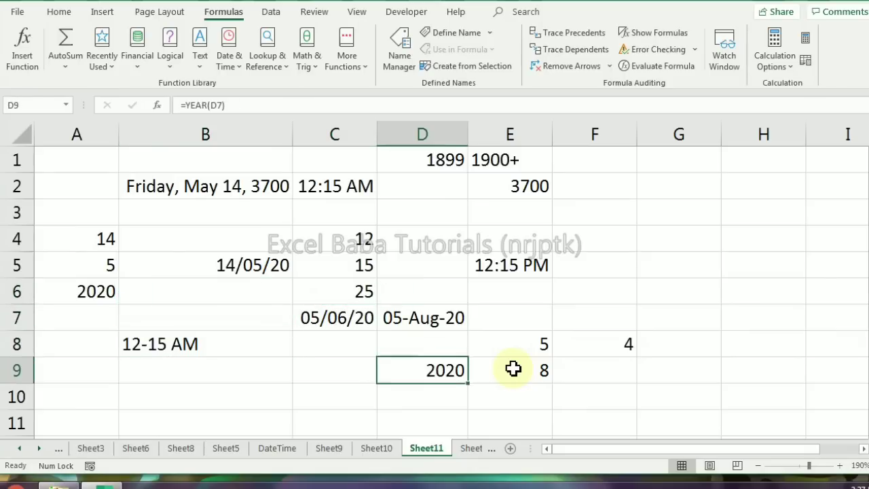
# Extract the hour of the time in C2 into cell C3 with =HOUR(C2)
pyautogui.press('Right')
pyautogui.press('Up')
pyautogui.press('Up')
pyautogui.press('Up')
pyautogui.press('Up')
pyautogui.press('Up')
pyautogui.press('Up')
pyautogui.press('Up')
pyautogui.press('Left')
pyautogui.press('Left')
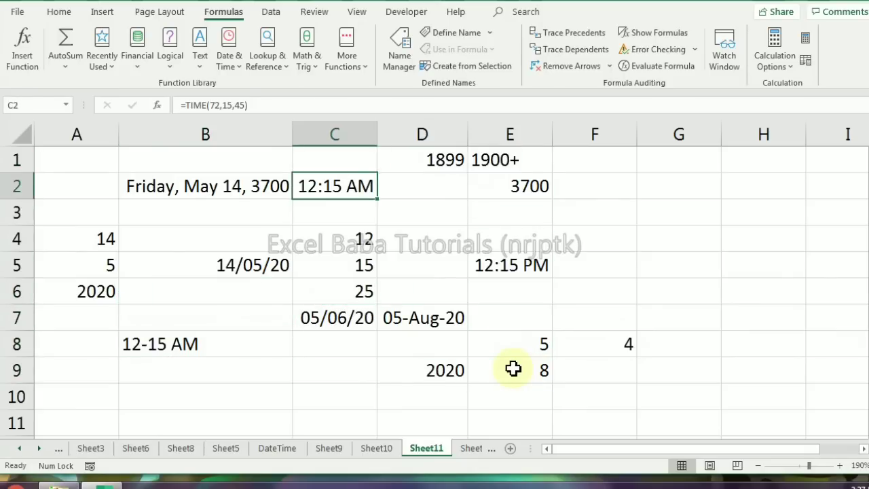
pyautogui.press('Down')
pyautogui.write('=hour')
pyautogui.press('Tab')
pyautogui.press('Up')
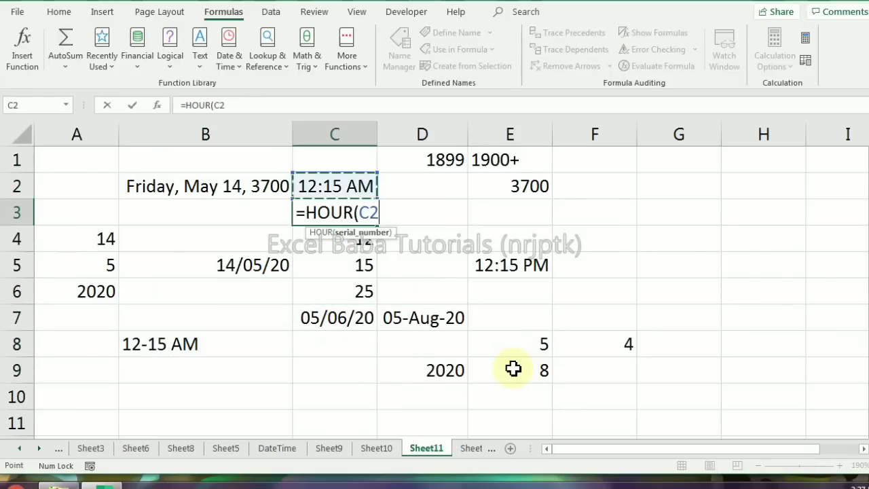
pyautogui.hotkey('ctrl', 'Return')
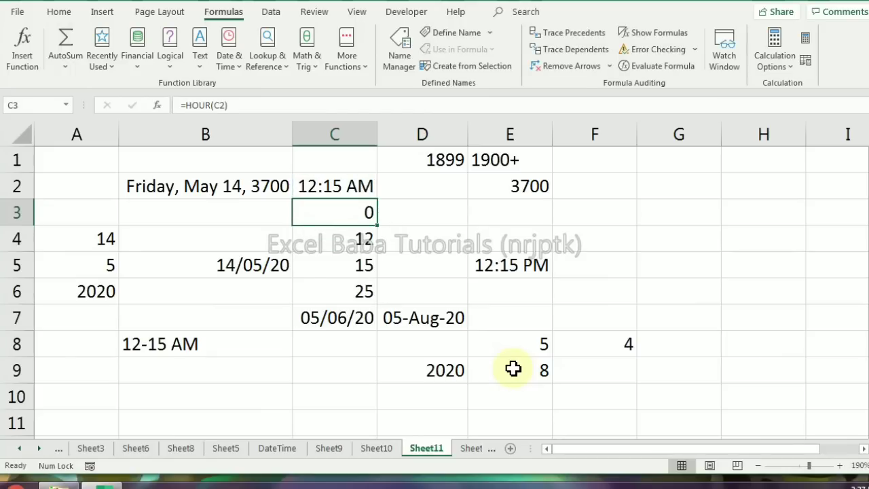
# Set the hour argument of the TIME formula in C2 to 12
pyautogui.press('Up')
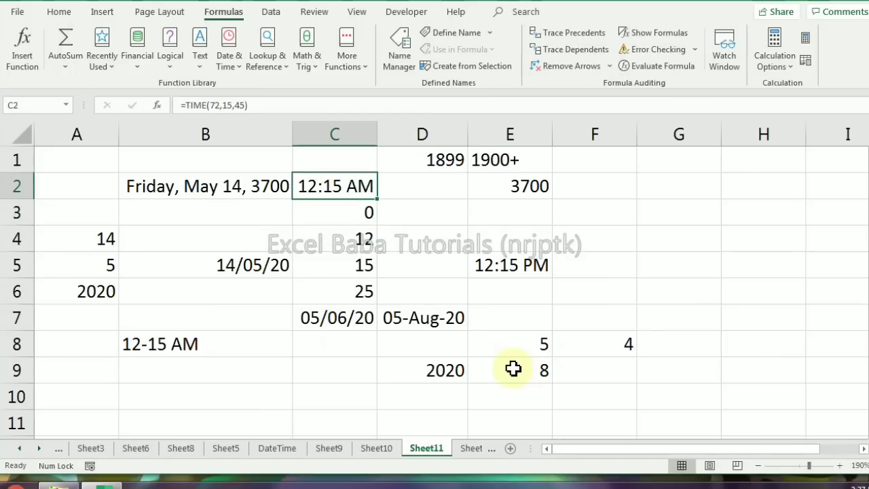
pyautogui.press('F2')
pyautogui.press('BackSpace')
pyautogui.press('BackSpace')
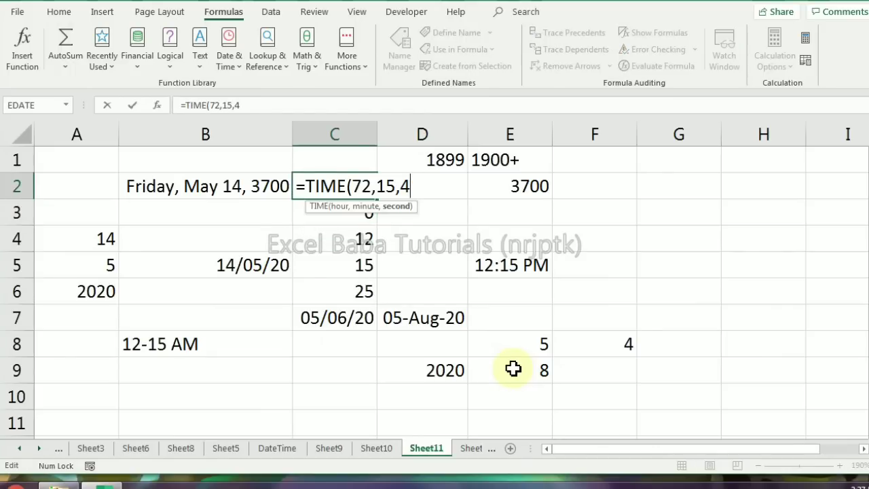
pyautogui.press('Return')
pyautogui.press('Up')
pyautogui.press('F2')
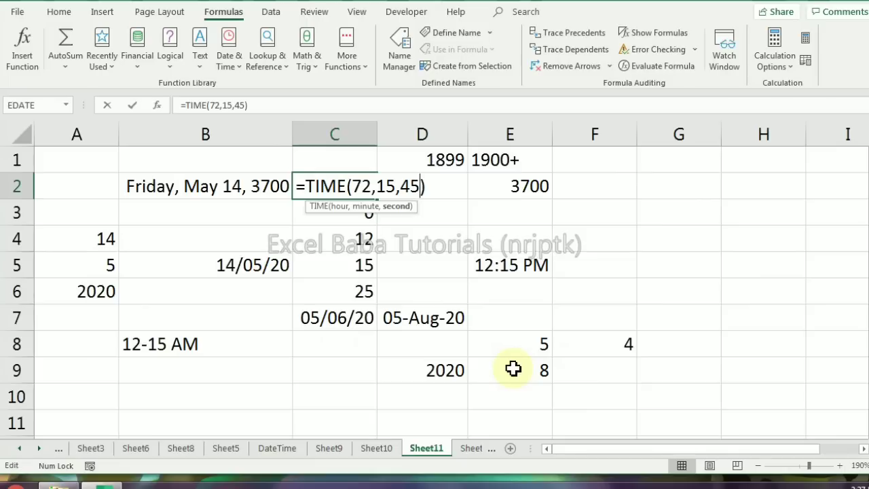
pyautogui.press('Left')
pyautogui.press('Left')
pyautogui.press('Left')
pyautogui.press('Left')
pyautogui.press('Left')
pyautogui.press('Left')
pyautogui.press('Left')
pyautogui.press('Left')
pyautogui.press('Left')
pyautogui.write('2')
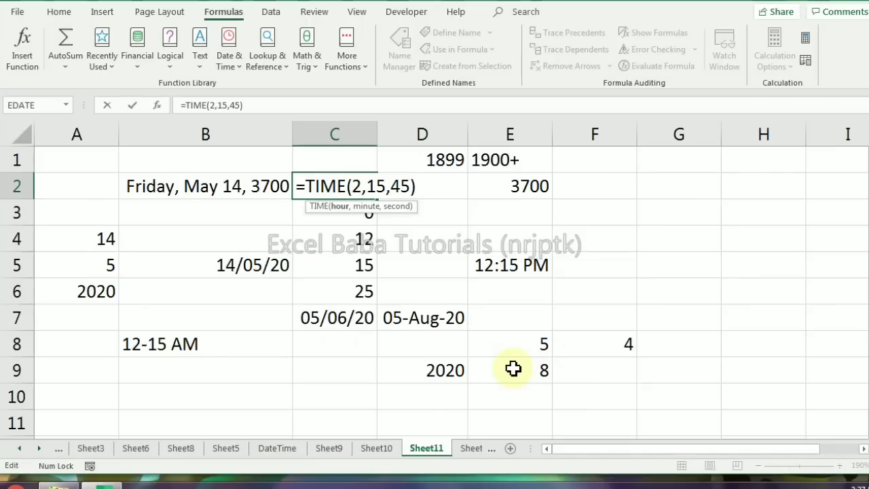
pyautogui.press('BackSpace')
pyautogui.write('12')
pyautogui.press('Return')
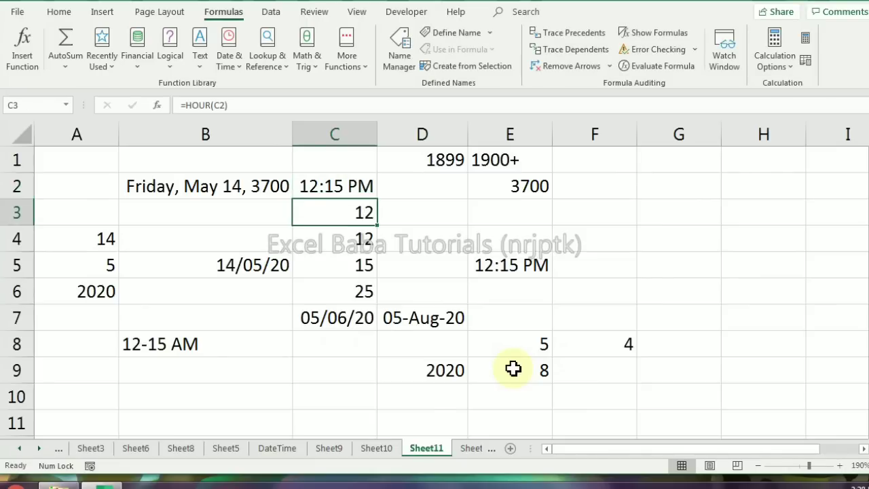
# Set the hour argument of the TIME formula in C2 to 11
pyautogui.press('Up')
pyautogui.press('F2')
pyautogui.press('Left')
pyautogui.press('Left')
pyautogui.press('Left')
pyautogui.press('Left')
pyautogui.press('Left')
pyautogui.press('Left')
pyautogui.press('Left')
pyautogui.press('Left')
pyautogui.press('Left')
pyautogui.press('Left')
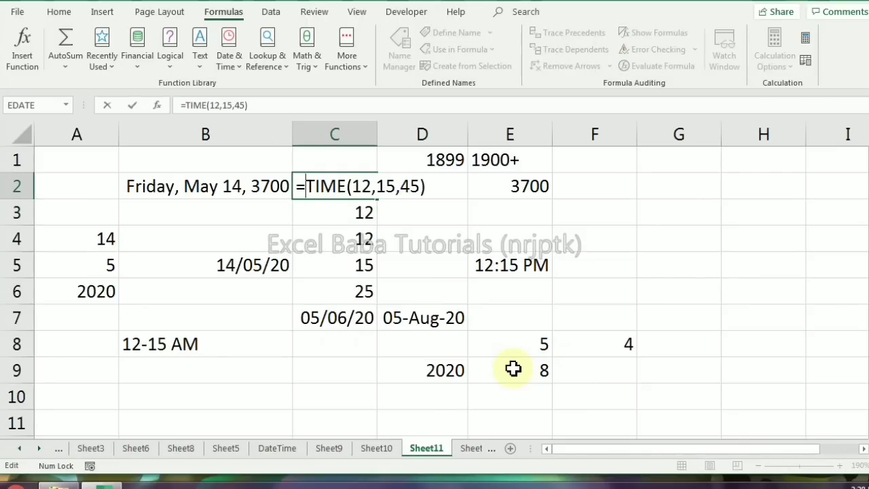
pyautogui.press('Delete')
pyautogui.write('1')
pyautogui.press('Return')
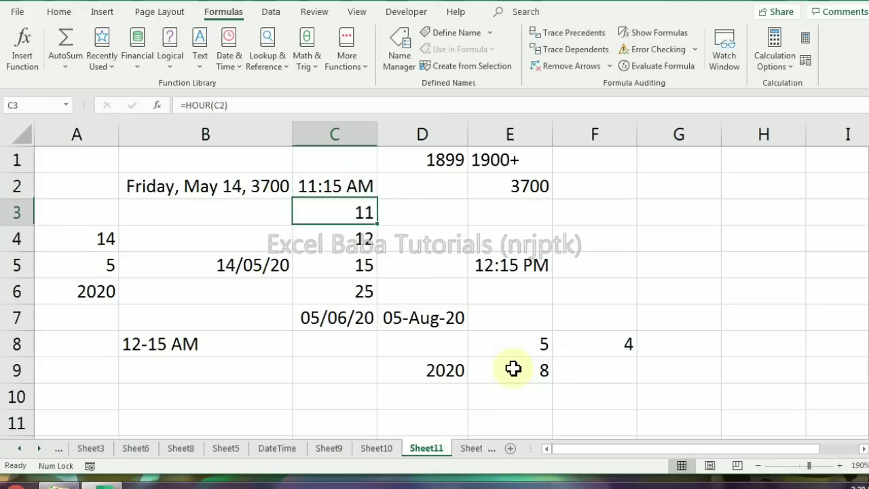
# Replace the formula in C3 with =MINUTE(C2) to extract the minutes from the time above
pyautogui.press('F2')
pyautogui.press('Escape')
pyautogui.press('F2')
pyautogui.press('Escape')
pyautogui.write('=min')
pyautogui.press('Down')
pyautogui.press('Down')
pyautogui.press('Down')
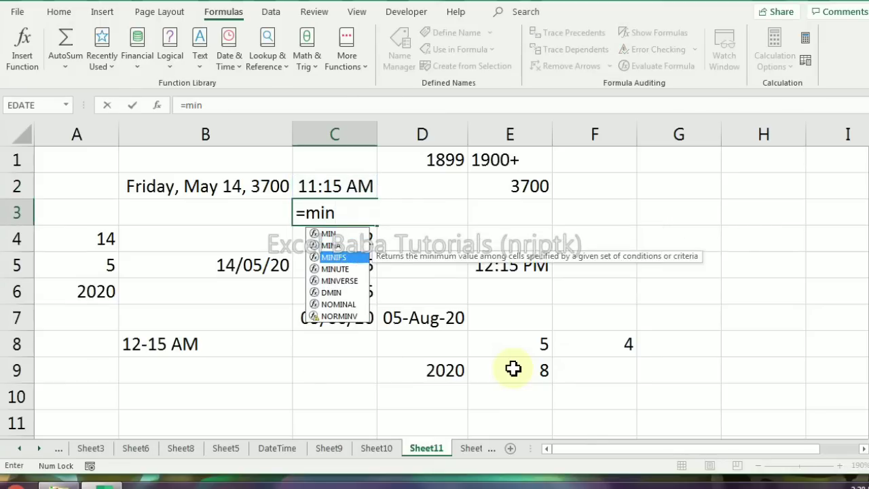
pyautogui.press('Tab')
pyautogui.press('Up')
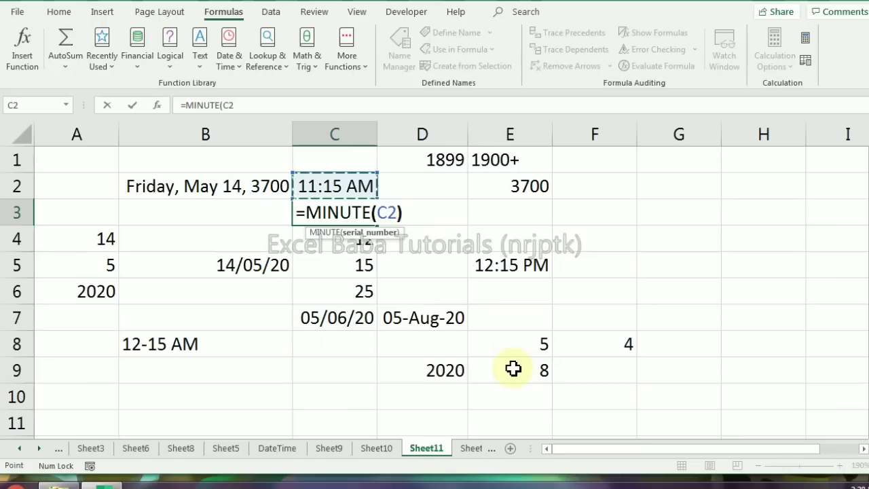
pyautogui.hotkey('ctrl', 'Return')
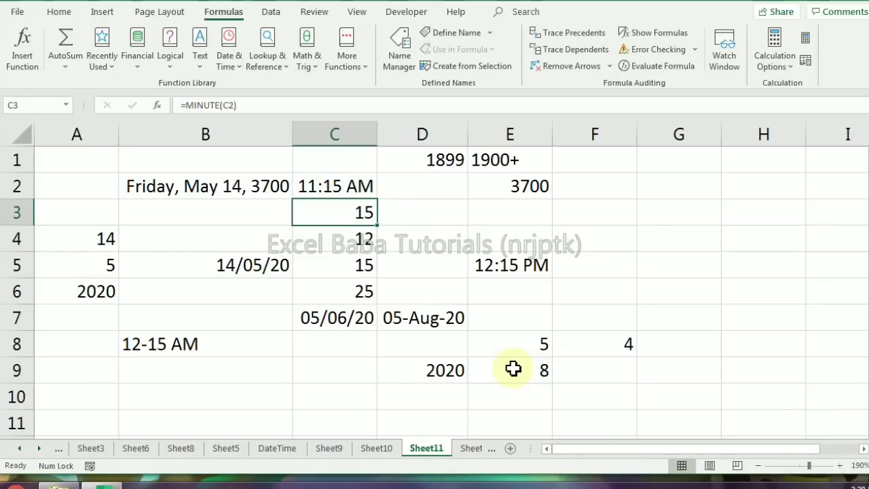
# Replace the formula in C3 with =SECOND(C2) to extract the seconds from the time above
pyautogui.write('=s')
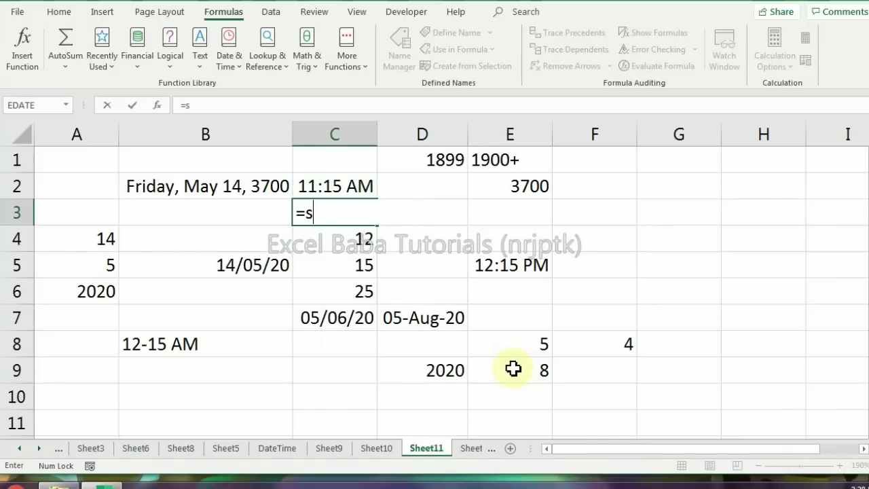
pyautogui.write('ec')
pyautogui.press('Down')
pyautogui.press('Down')
pyautogui.press('Tab')
pyautogui.press('Up')
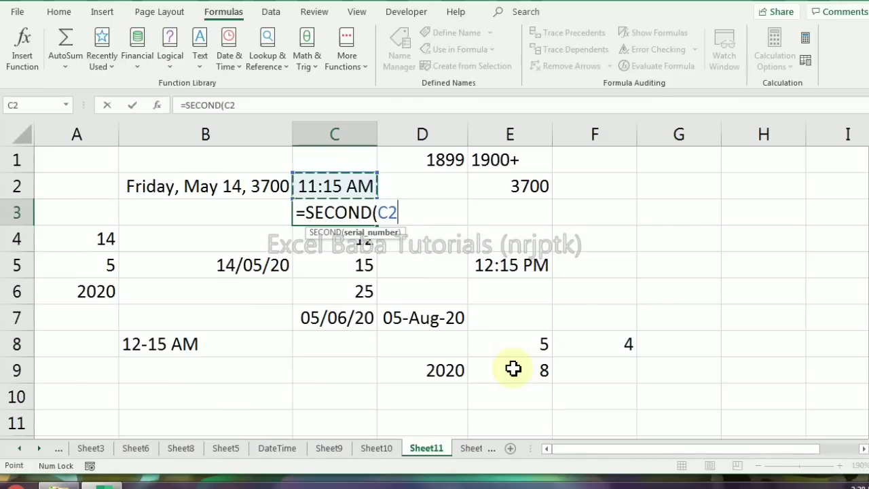
pyautogui.press('Return')
pyautogui.press('Up')
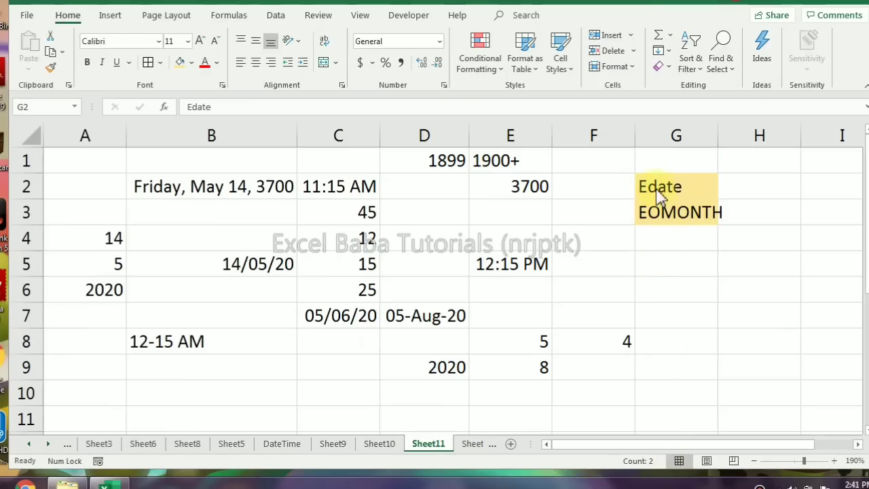
# Enter =EDATE(D7,1) in E7 to get the date one month after D7, and format the cell as a date
pyautogui.moveTo(661, 196); pyautogui.dragTo(661, 204)
pyautogui.click(668, 216)
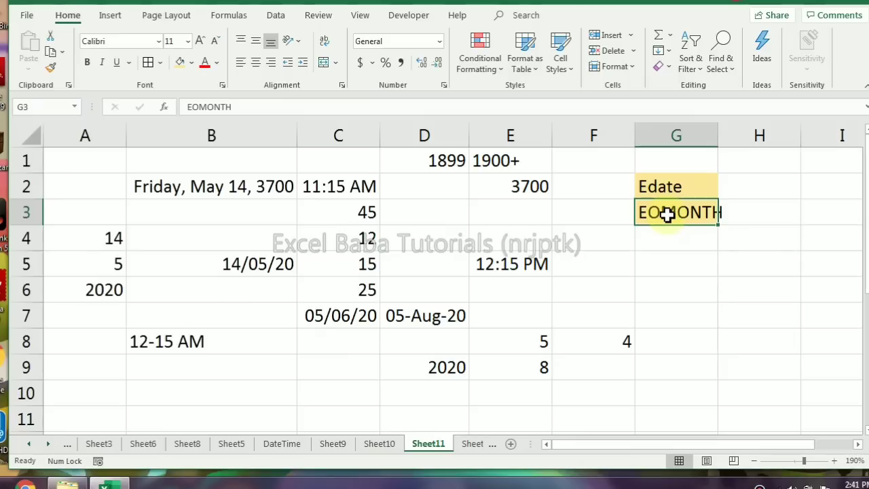
pyautogui.click(432, 320)
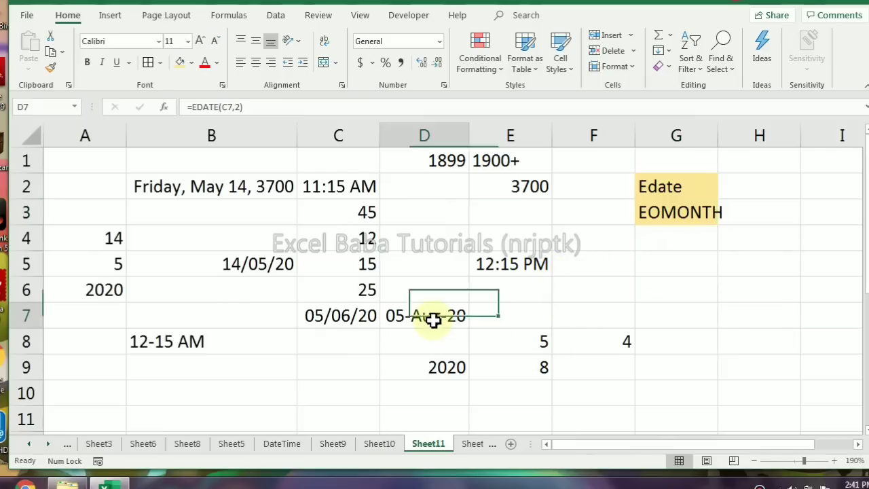
pyautogui.click(535, 312)
pyautogui.write('=ed')
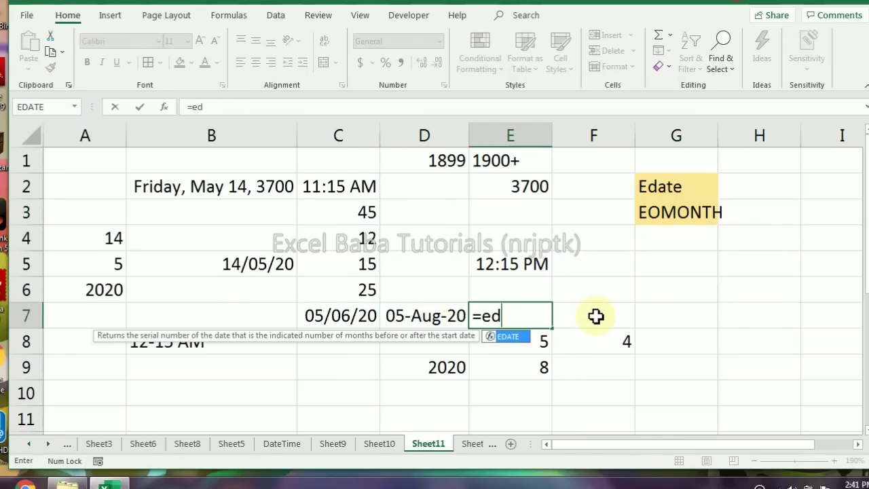
pyautogui.press('Tab')
pyautogui.press('Left')
pyautogui.write(',')
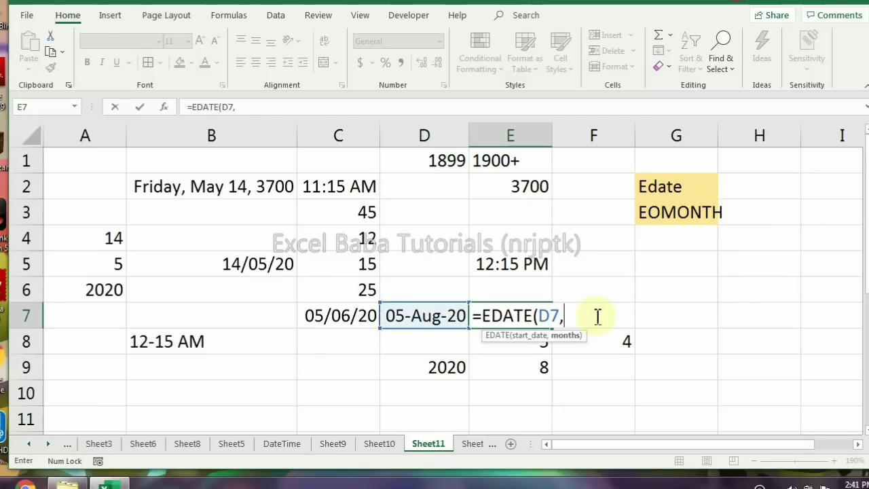
pyautogui.write('1)')
pyautogui.hotkey('ctrl', 'Return')
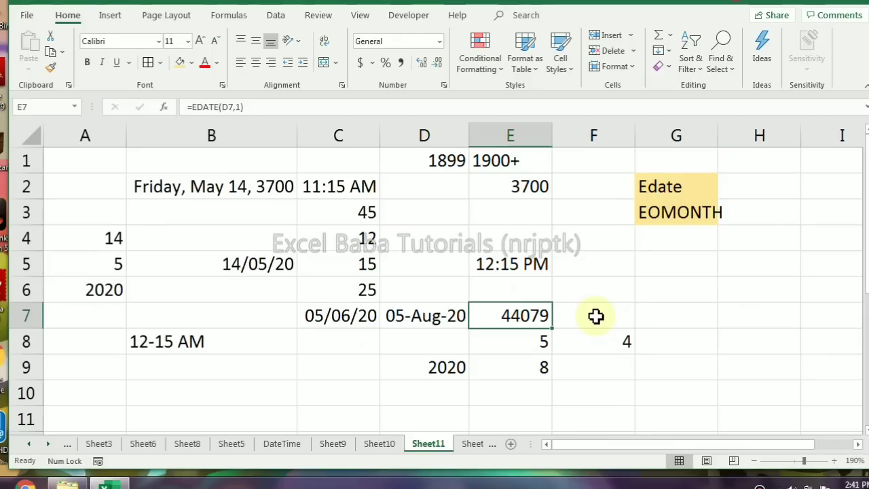
pyautogui.hotkey('ctrl', 'shift', '3')
# Set the months argument of the EDATE formula in E7 to 5 and review its start date reference
pyautogui.press('F2')
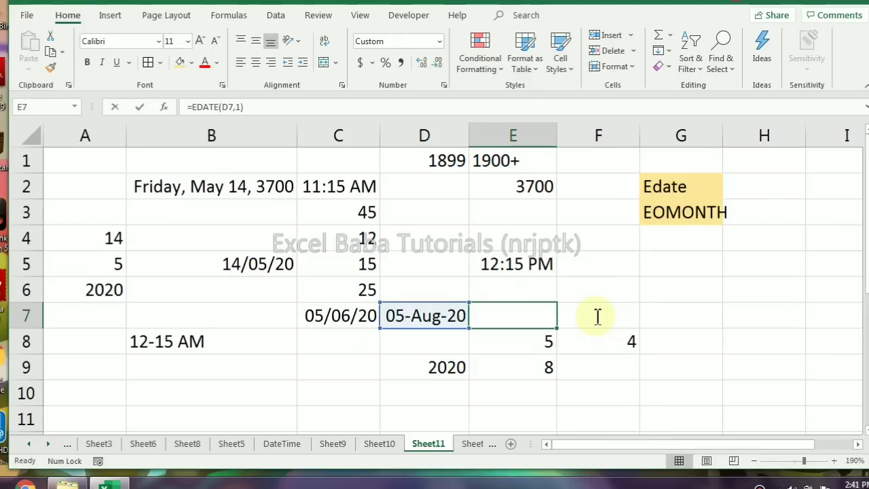
pyautogui.press('Left')
pyautogui.press('BackSpace')
pyautogui.write('5')
pyautogui.press('Return')
pyautogui.press('Up')
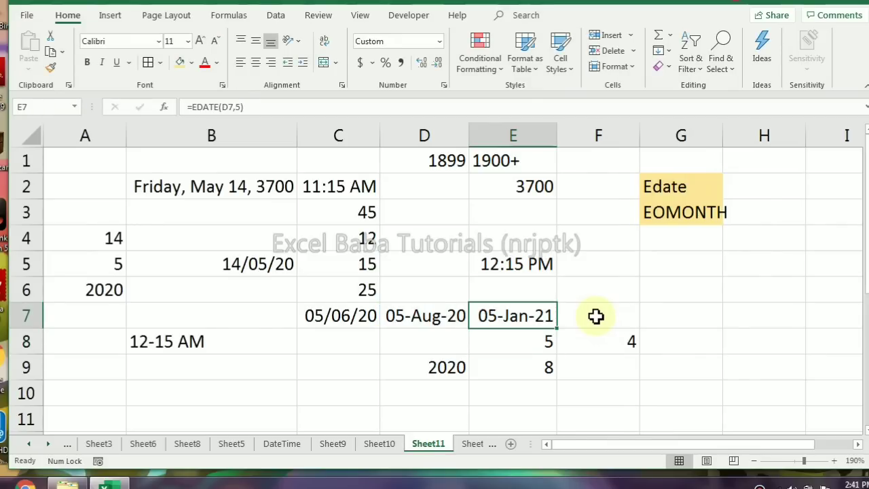
pyautogui.press('F2')
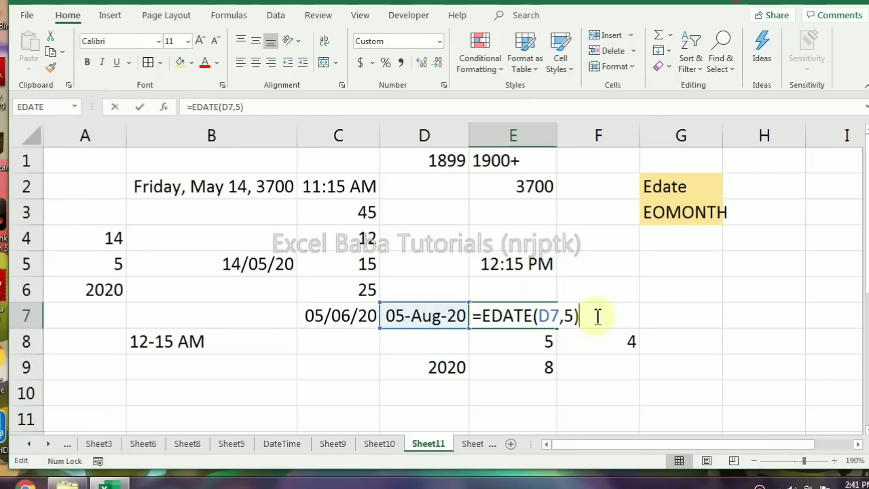
pyautogui.press('Left')
pyautogui.press('Left')
pyautogui.click(595, 316)
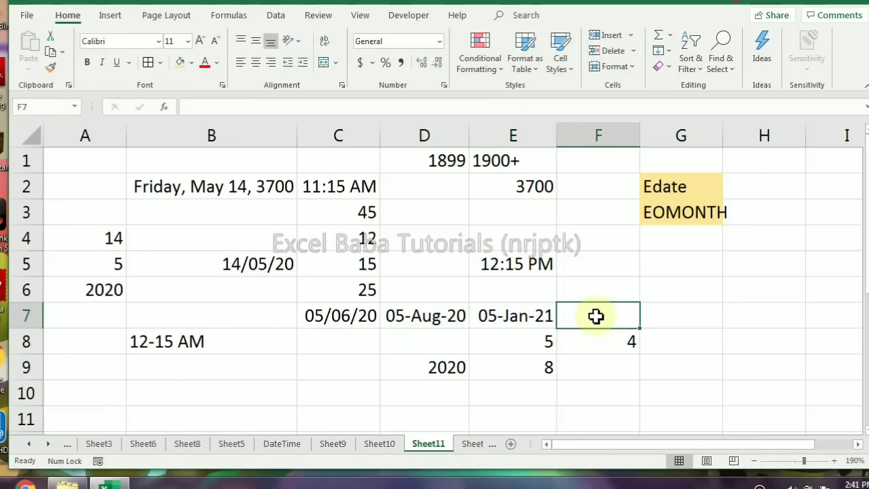
pyautogui.press('Left')
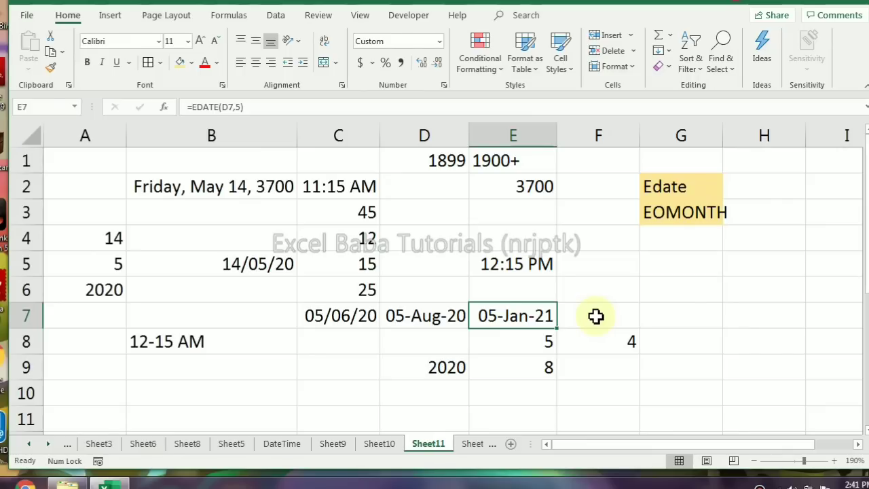
# Enter =EOMONTH(D7,0) in F7 to get the last day of D7's month, and format the cell as a date
pyautogui.click(596, 316)
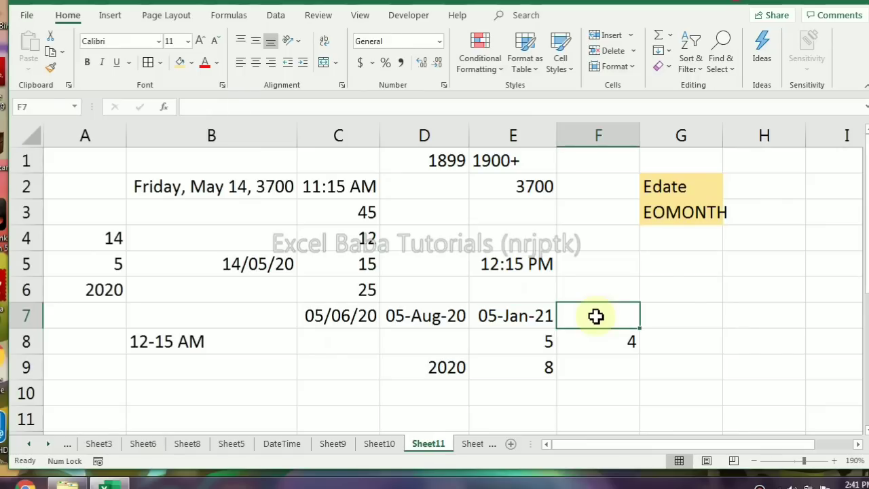
pyautogui.write('=eo')
pyautogui.press('Tab')
pyautogui.press('Left')
pyautogui.press('Left')
pyautogui.write(',0)')
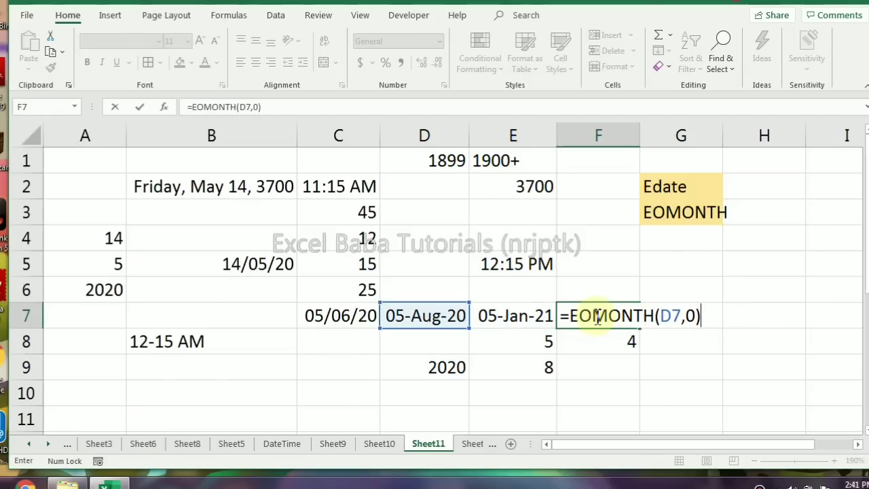
pyautogui.hotkey('ctrl', 'Return')
pyautogui.hotkey('ctrl', 'shift', '3')
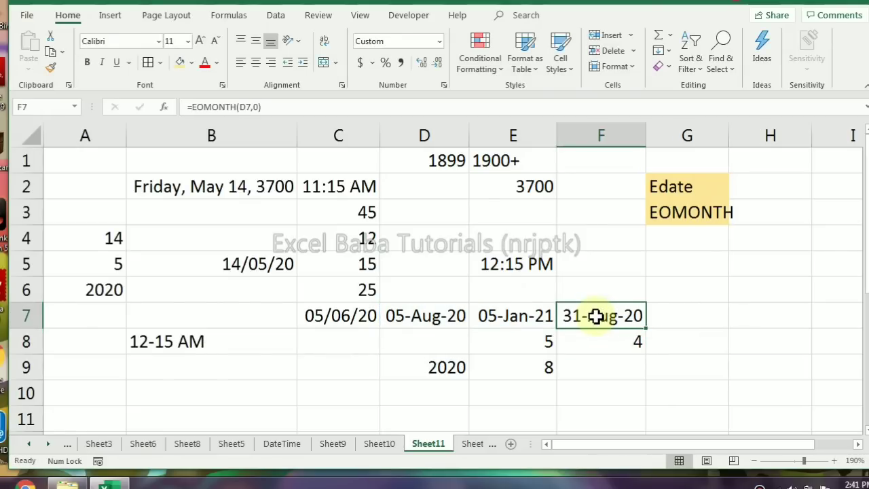
# Set the months argument of the EOMONTH formula in F7 to 1
pyautogui.press('F2')
pyautogui.press('BackSpace')
pyautogui.write('1')
pyautogui.press('Return')
pyautogui.click(596, 315)
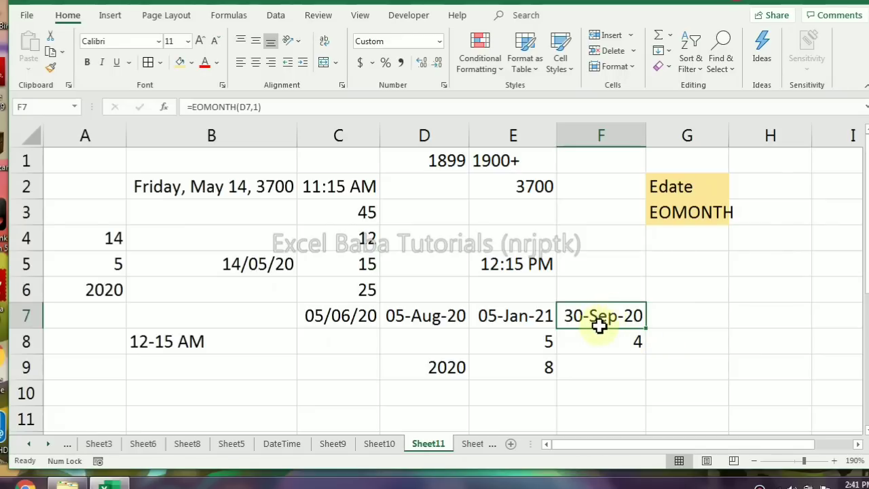
# Extract the day number of the month-end date in F7 into cell G7 with =DAY(F7)
pyautogui.click(683, 314)
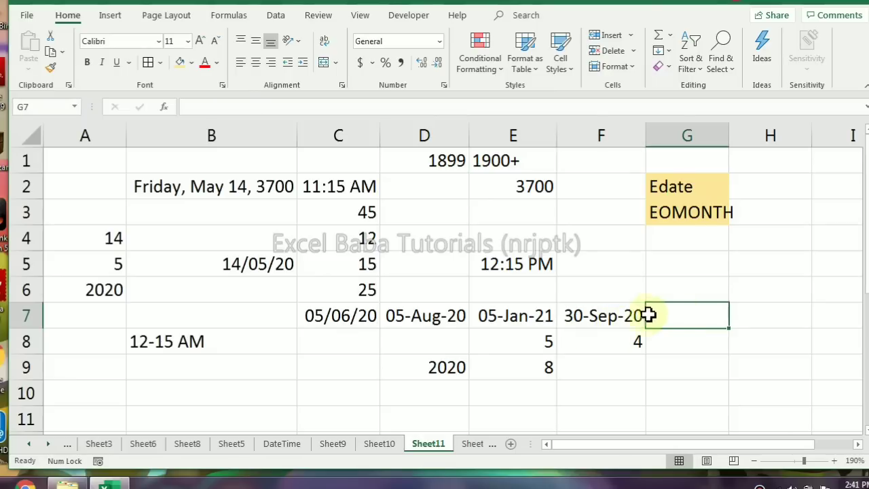
pyautogui.click(520, 369)
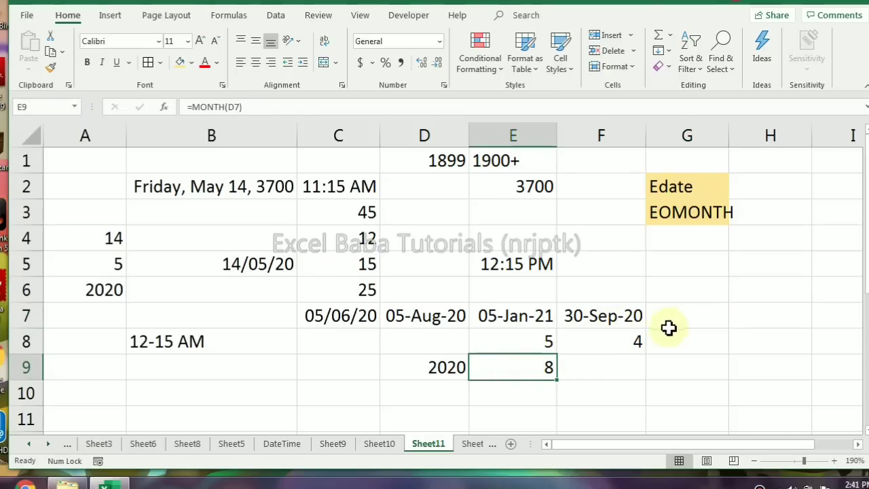
pyautogui.click(705, 319)
pyautogui.write('=day')
pyautogui.press('Tab')
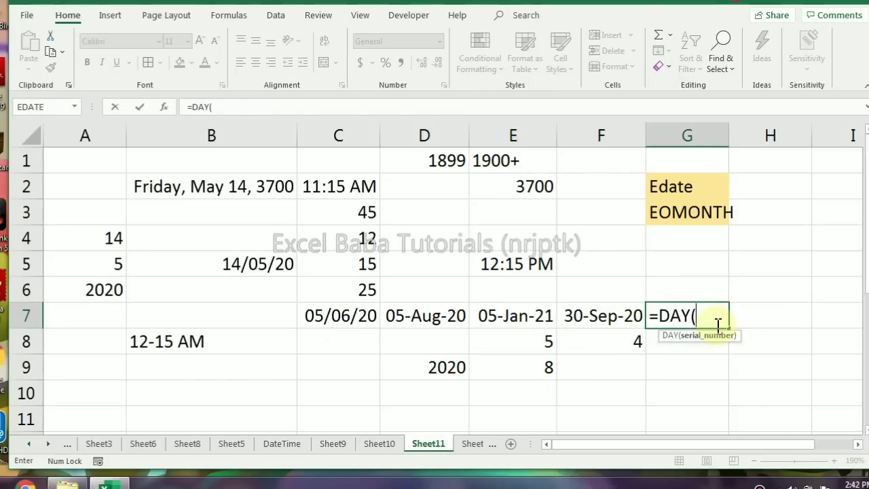
pyautogui.press('Left')
pyautogui.press('Return')
pyautogui.click(716, 324)
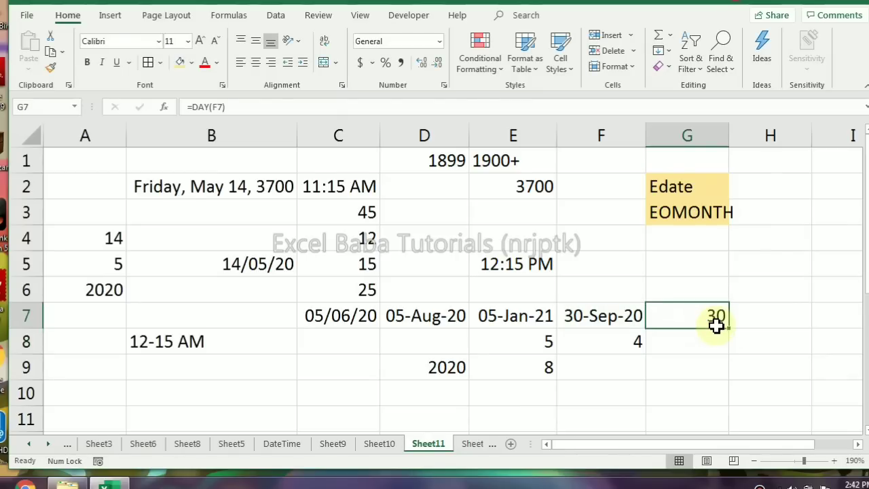
# Open Sheet12 and examine the employee table's monthly targets, headings and daily June date columns
pyautogui.click(462, 447)
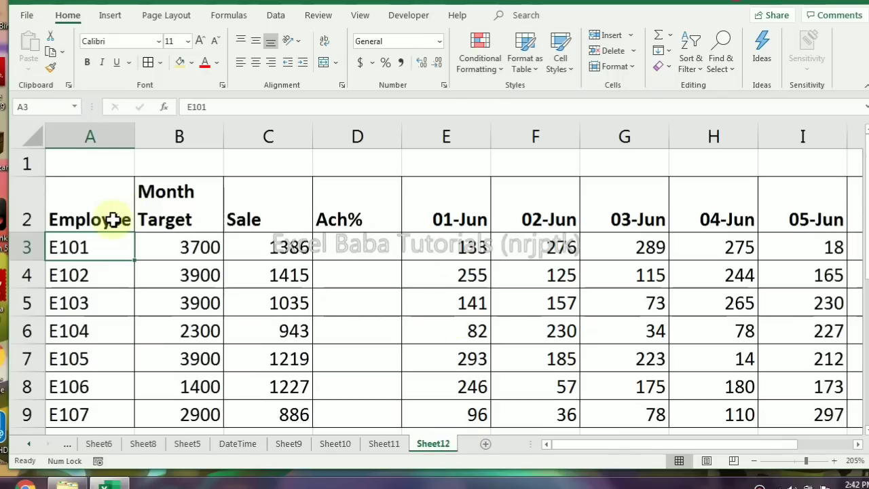
pyautogui.moveTo(175, 210); pyautogui.dragTo(178, 309)
pyautogui.click(443, 217)
pyautogui.moveTo(445, 216); pyautogui.dragTo(669, 204)
pyautogui.press('Left')
pyautogui.press('Left')
pyautogui.press('Left')
pyautogui.press('Left')
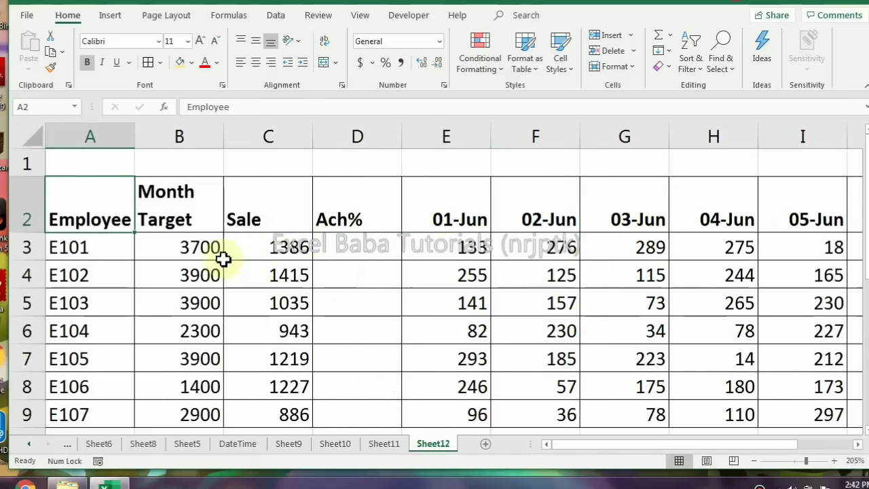
pyautogui.click(186, 248)
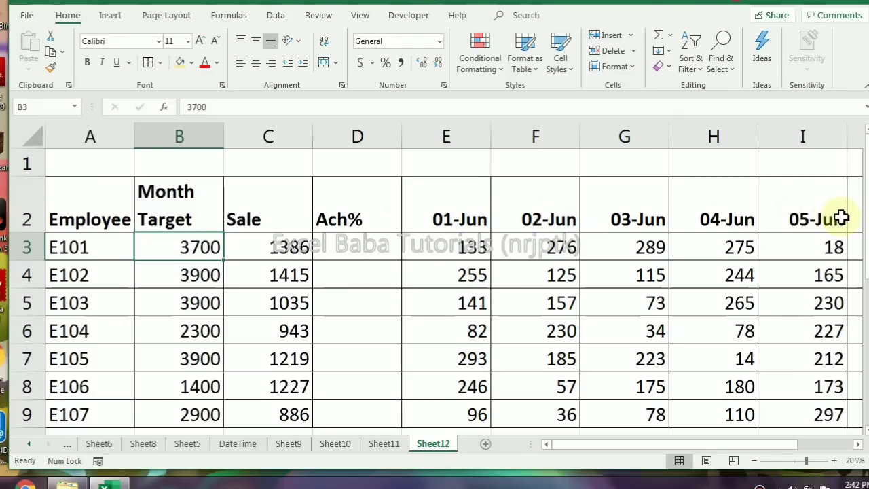
pyautogui.click(451, 218)
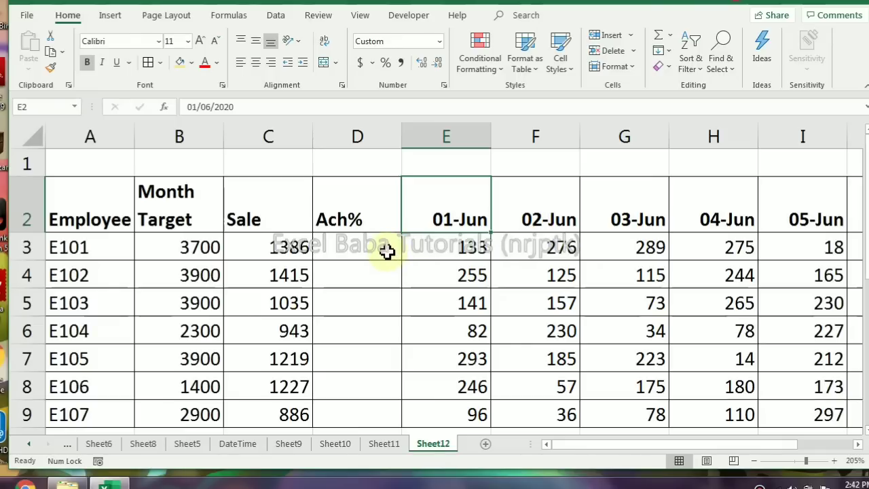
# Enter =B3/DAY(EOMONTH(E2,0)) in D3 to divide employee E101's month target by the number of days in the month
pyautogui.click(344, 244)
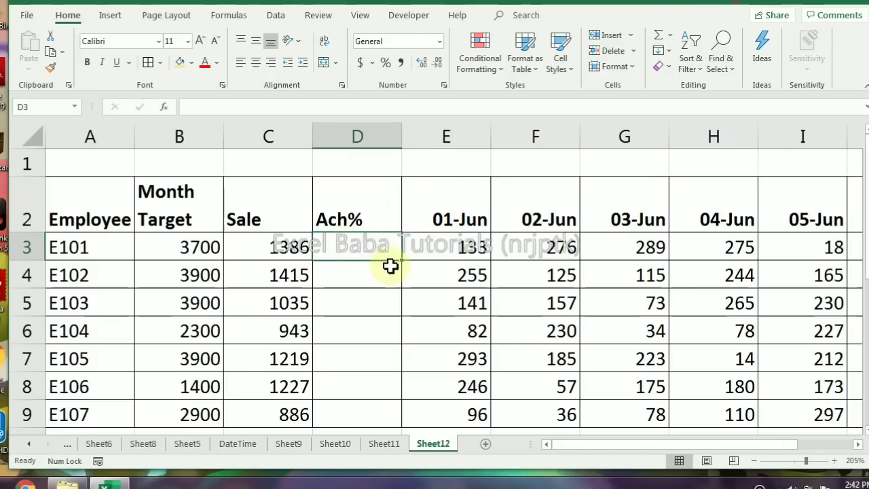
pyautogui.write('=')
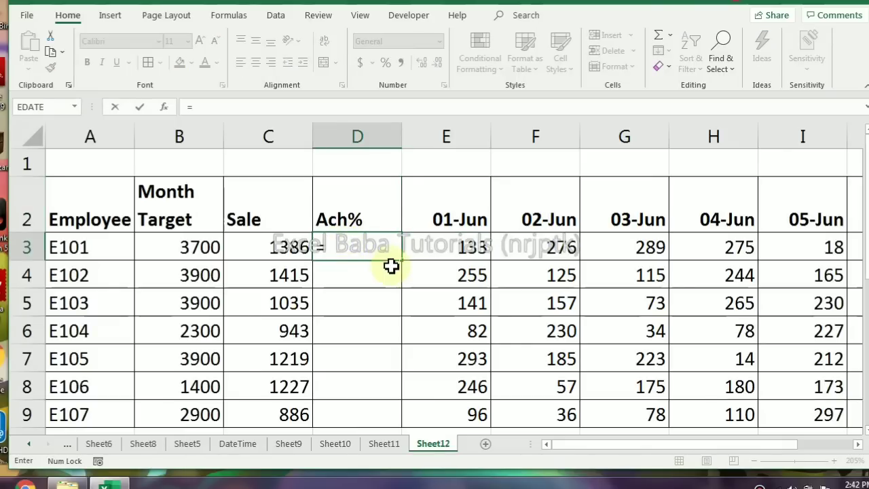
pyautogui.press('Left')
pyautogui.press('Left')
pyautogui.write('/eo')
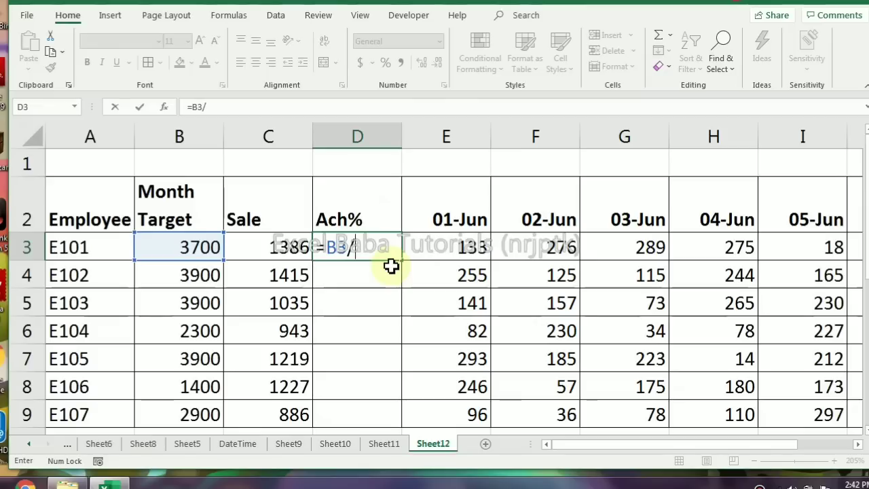
pyautogui.press('BackSpace')
pyautogui.press('BackSpace')
pyautogui.write('day')
pyautogui.press('Tab')
pyautogui.write('eo')
pyautogui.press('Tab')
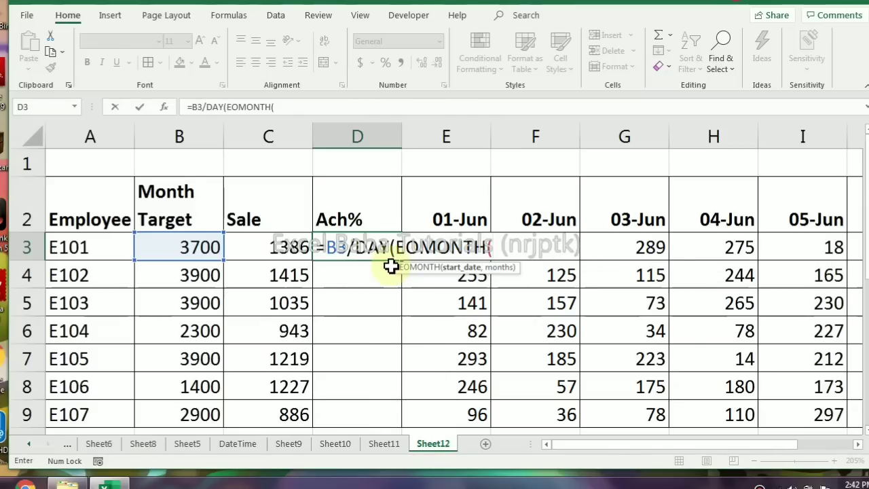
pyautogui.press('Up')
pyautogui.press('Right')
pyautogui.write(',')
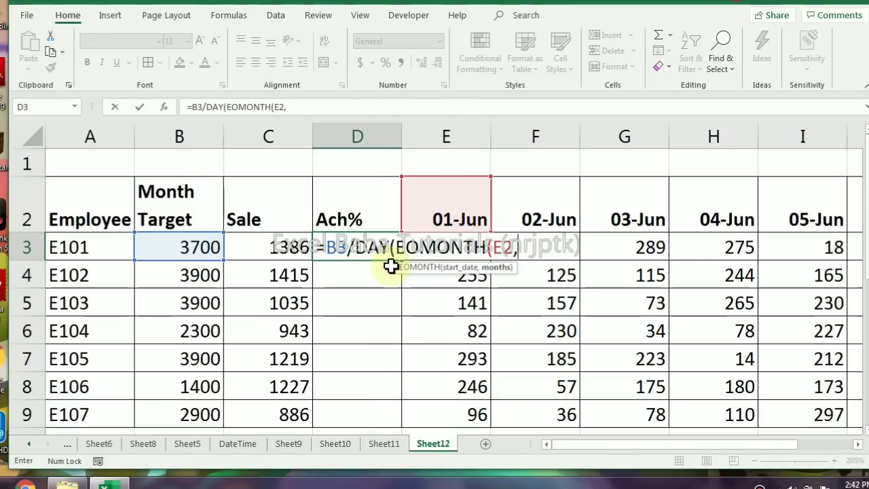
pyautogui.write('0)')
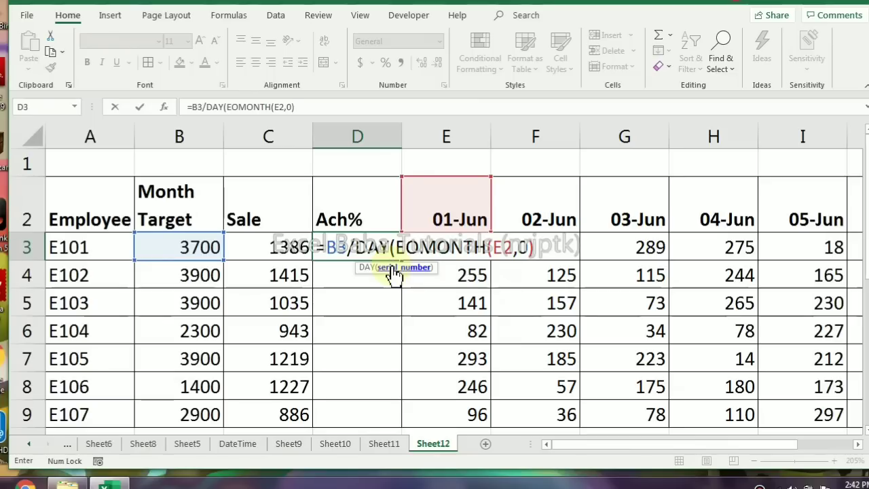
pyautogui.press('Return')
pyautogui.click(398, 281)
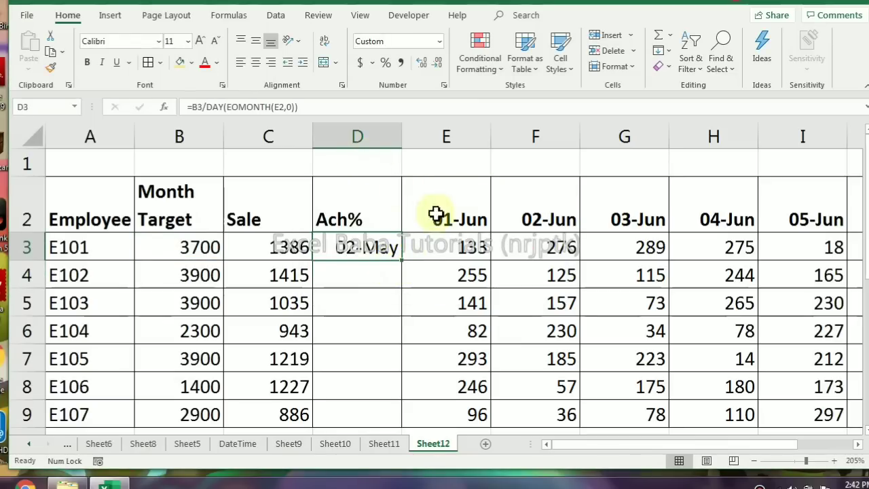
# Evaluate the daily target formula in D3 step by step with Evaluate Formula
pyautogui.click(228, 15)
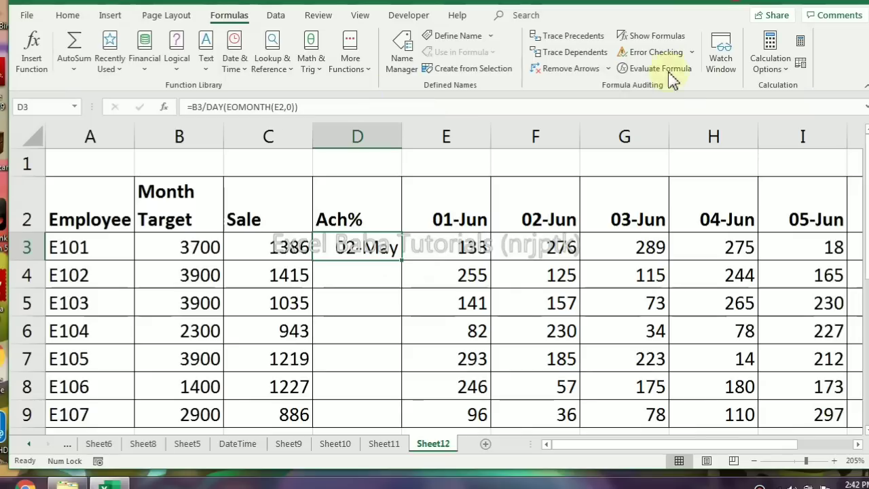
pyautogui.click(655, 68)
pyautogui.click(598, 226)
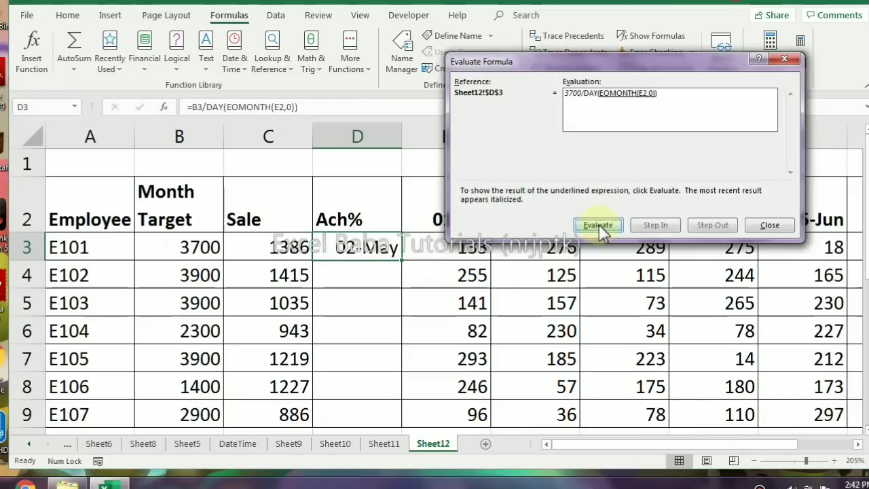
pyautogui.click(599, 228)
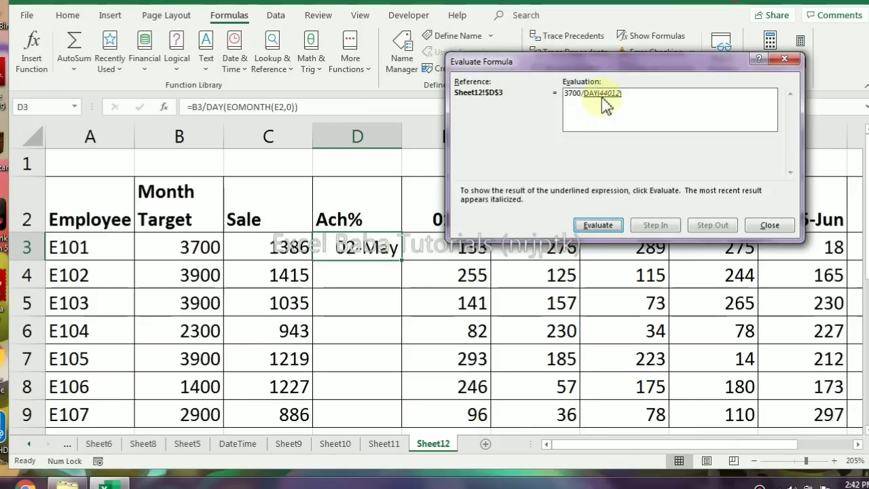
pyautogui.click(594, 225)
pyautogui.click(769, 225)
# Set the first date heading in E2 to 1/7/2020
pyautogui.click(483, 224)
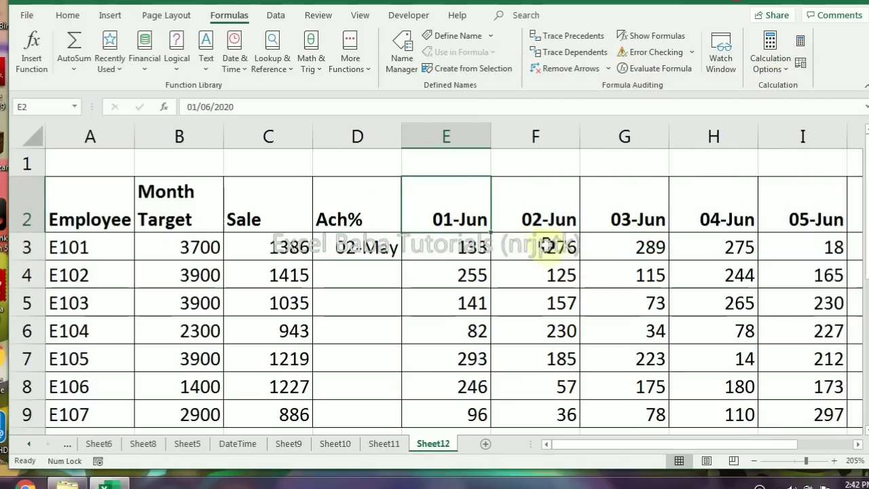
pyautogui.write('1/7/2020')
pyautogui.press('Return')
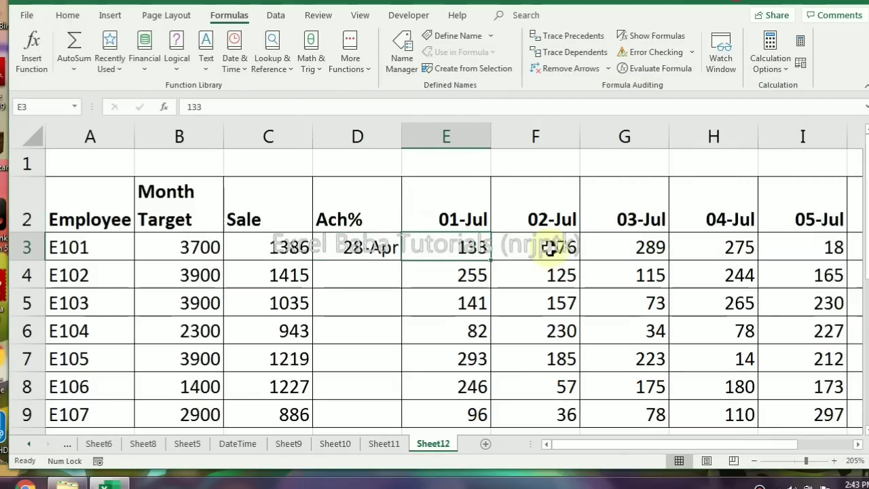
# Evaluate D3's formula step by step again using the July start date
pyautogui.press('Left')
pyautogui.click(662, 69)
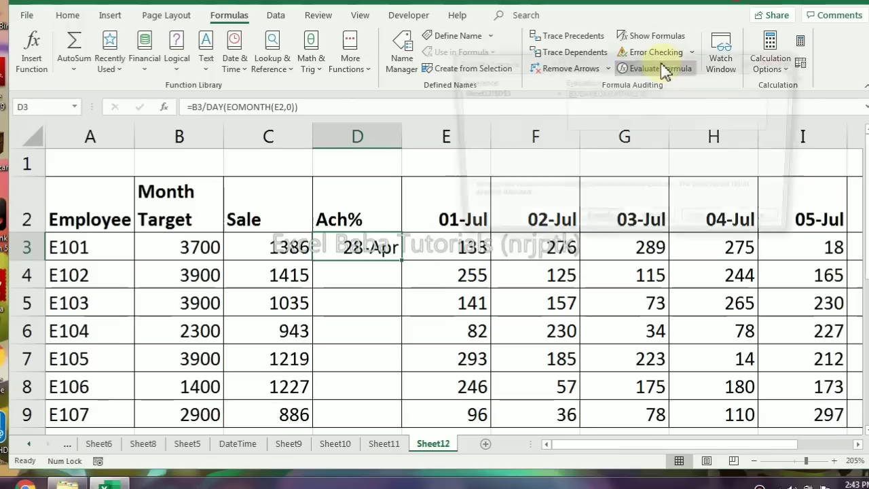
pyautogui.click(600, 226)
pyautogui.click(601, 227)
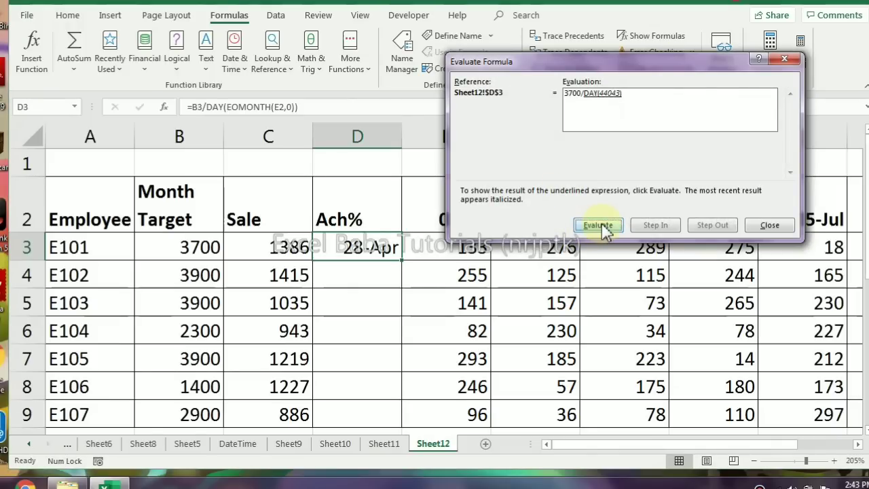
pyautogui.click(601, 227)
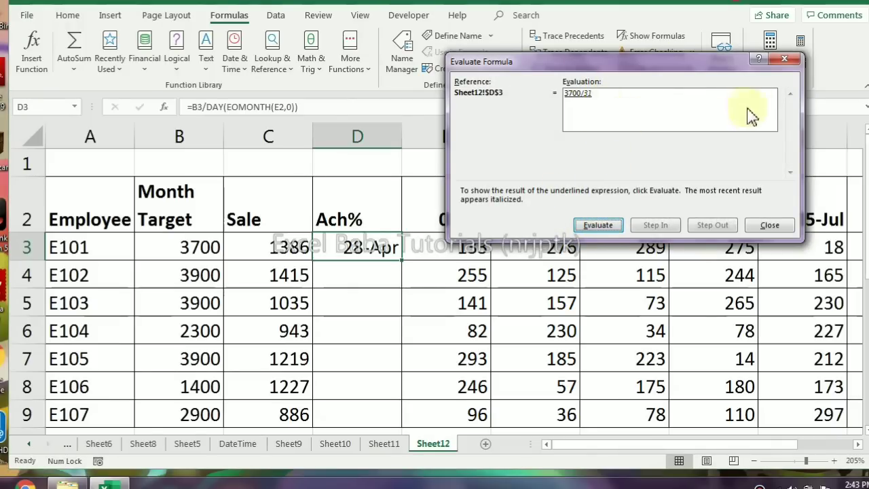
pyautogui.click(784, 59)
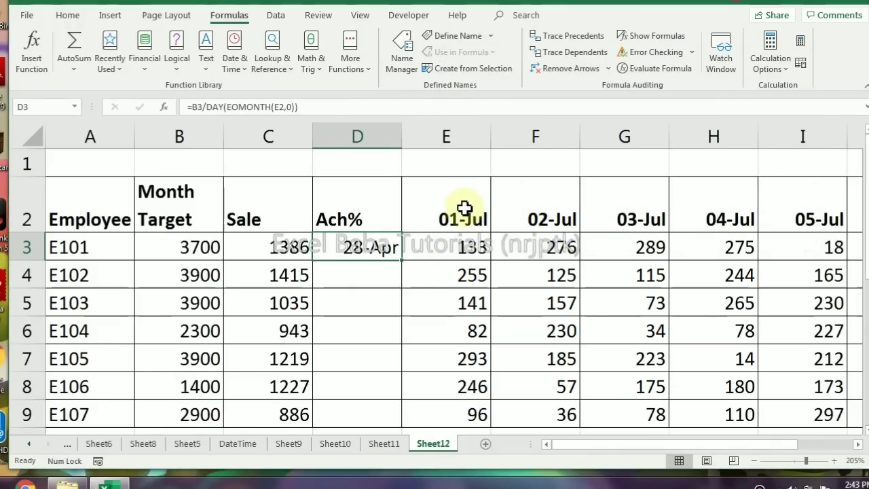
# Set the first date heading in E2 to 1 June 2020
pyautogui.click(465, 208)
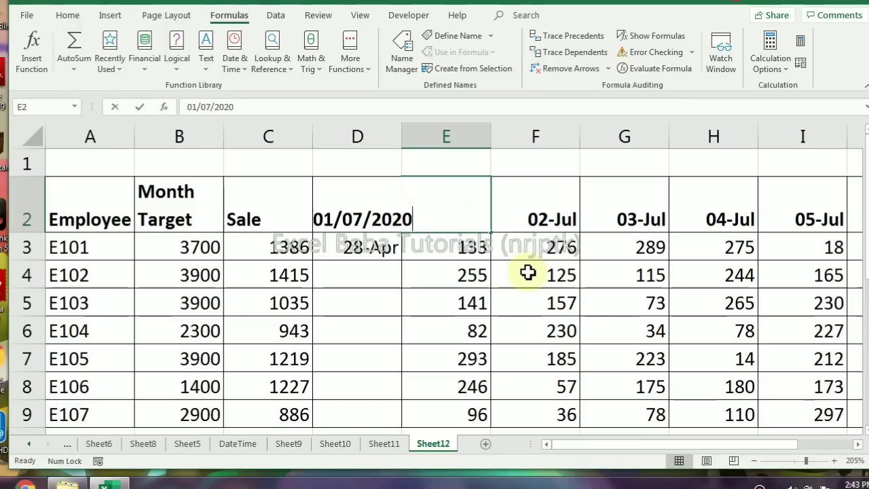
pyautogui.write('1/6/20')
pyautogui.press('Return')
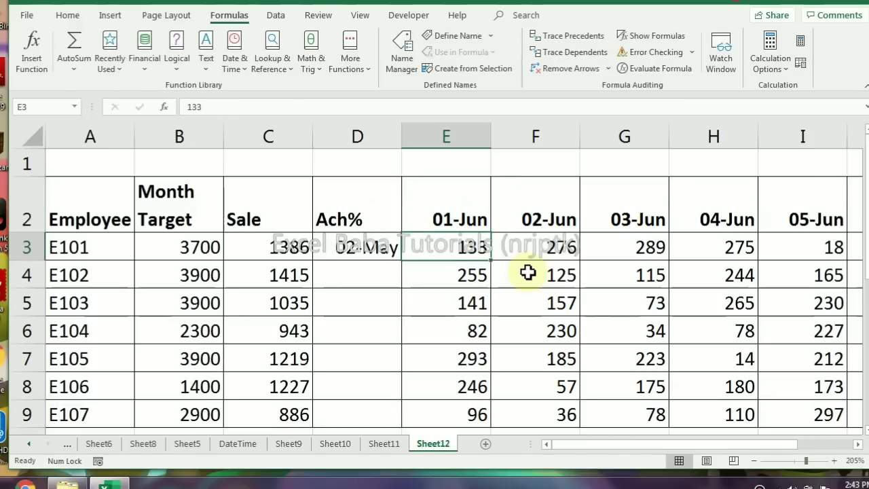
# Change D3 from a date to the General number format and remove its decimal places
pyautogui.press('Left')
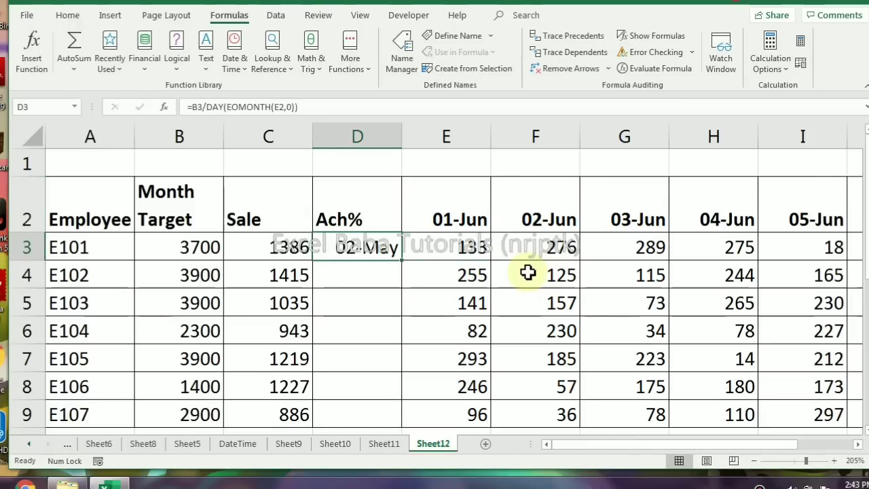
pyautogui.click(74, 15)
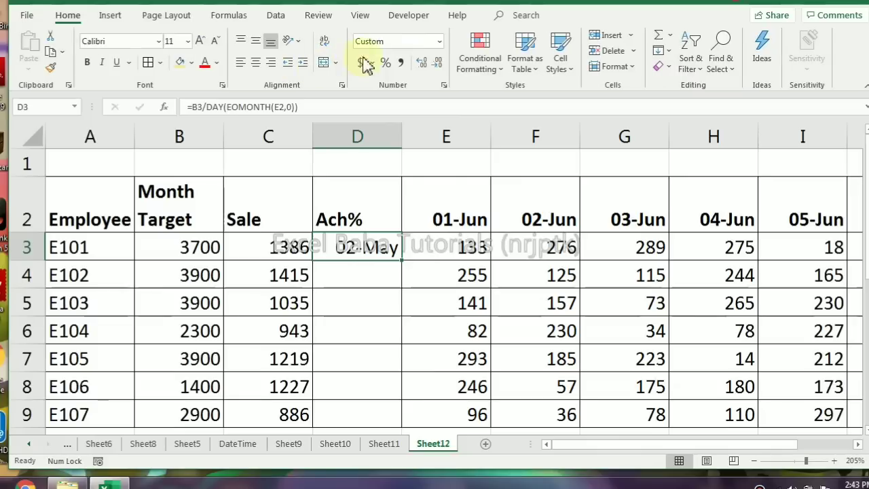
pyautogui.click(439, 41)
pyautogui.click(425, 65)
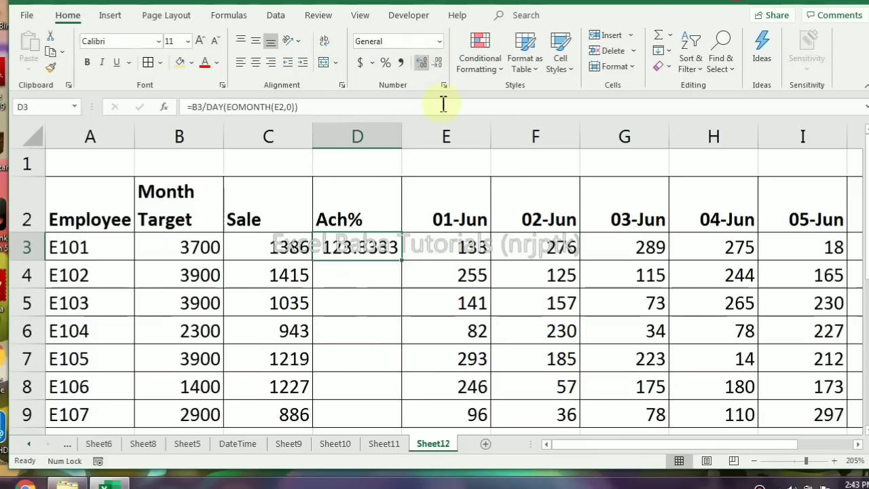
pyautogui.click(438, 64)
pyautogui.click(439, 64)
pyautogui.click(438, 64)
pyautogui.click(438, 64)
# Append *DAY(MAX(E2:K2)) to D3's formula to multiply the daily target by the latest day number in the date headings
pyautogui.moveTo(468, 213); pyautogui.dragTo(750, 220)
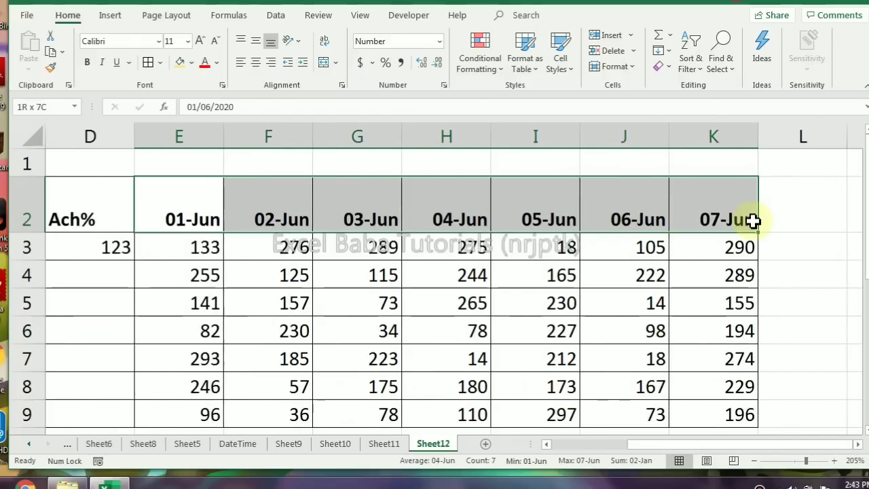
pyautogui.click(708, 218)
pyautogui.press('Right')
pyautogui.press('Right')
pyautogui.press('Right')
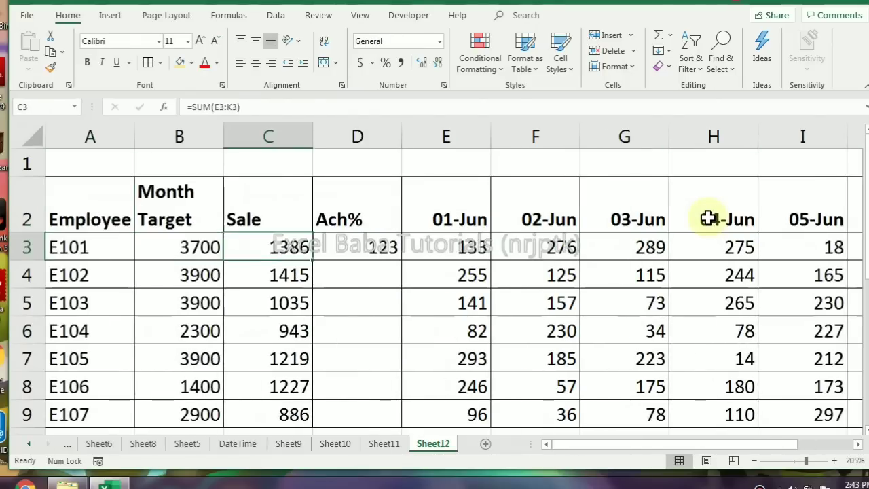
pyautogui.press('F2')
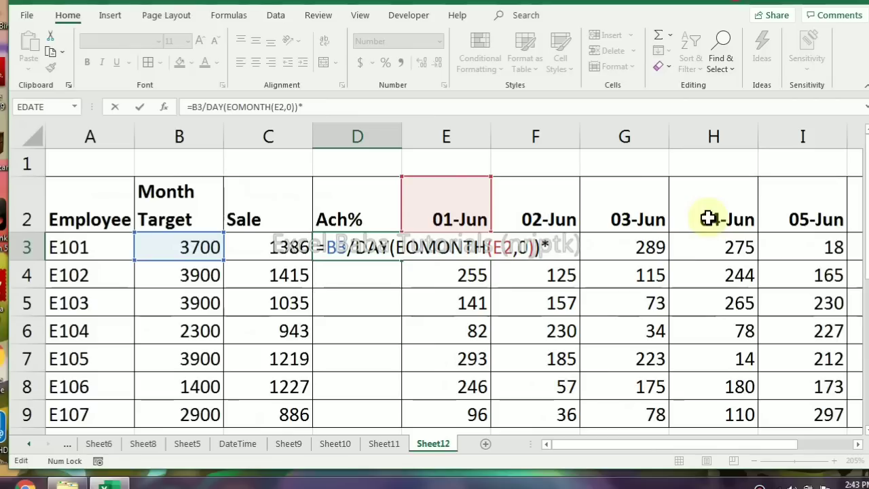
pyautogui.write('*day')
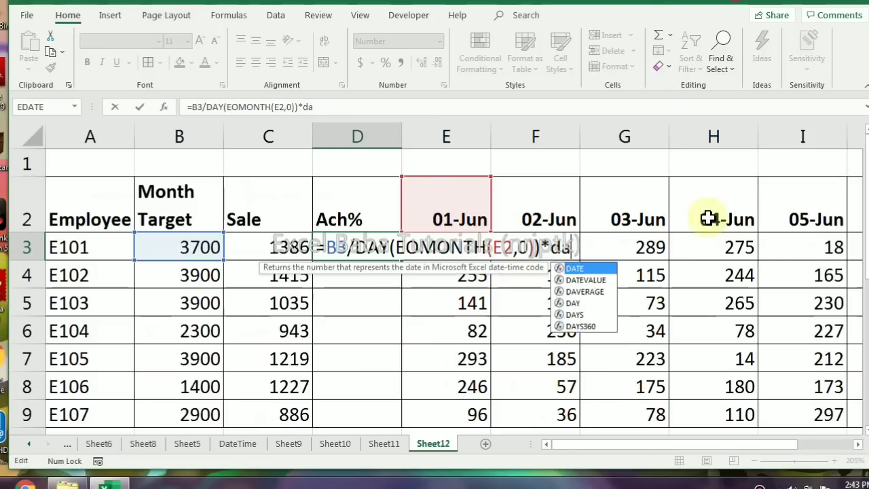
pyautogui.press('Tab')
pyautogui.write('max')
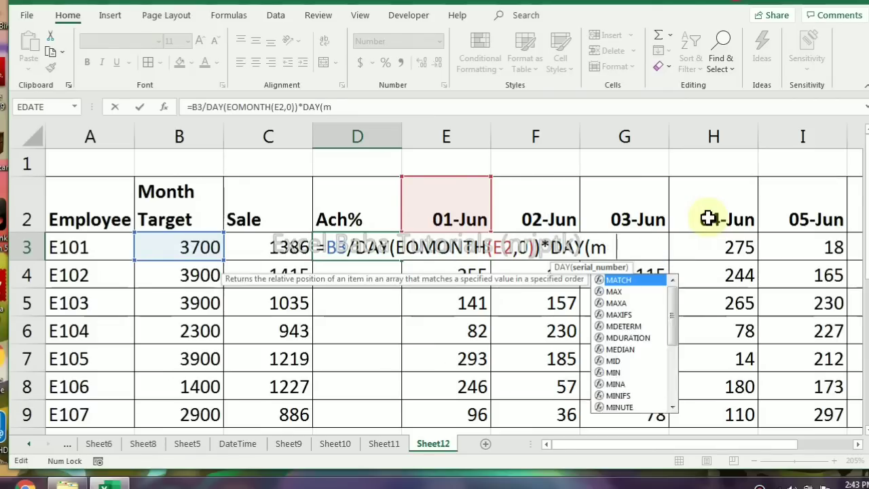
pyautogui.press('Tab')
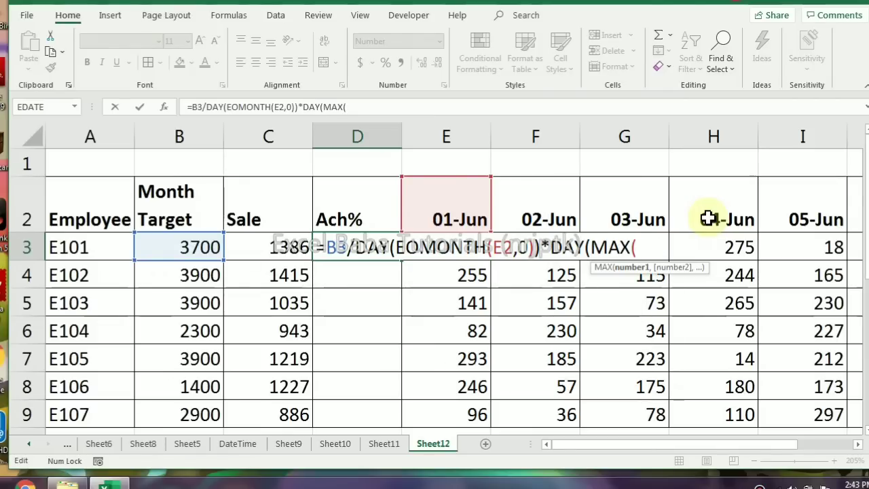
pyautogui.click(470, 194)
pyautogui.hotkey('shift', 'Right')
pyautogui.hotkey('shift', 'Right')
pyautogui.hotkey('shift', 'Right')
pyautogui.hotkey('shift', 'Right')
pyautogui.hotkey('shift', 'Right')
pyautogui.hotkey('shift', 'Right')
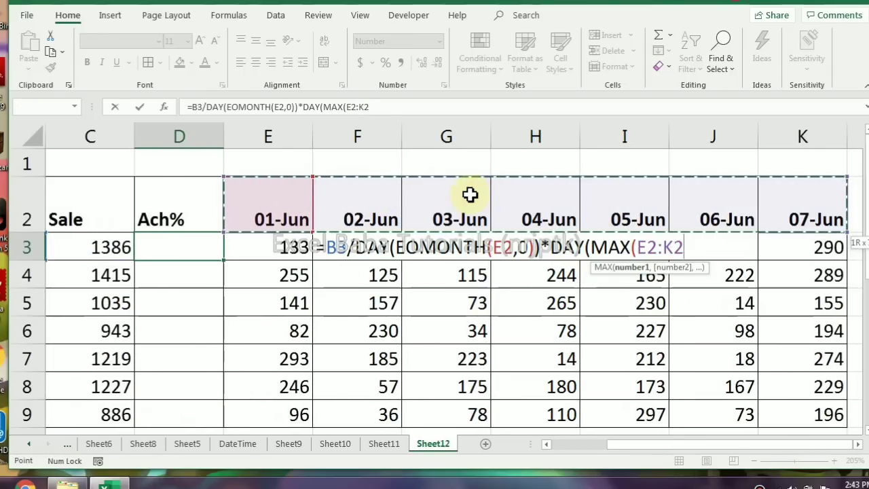
pyautogui.write(')')
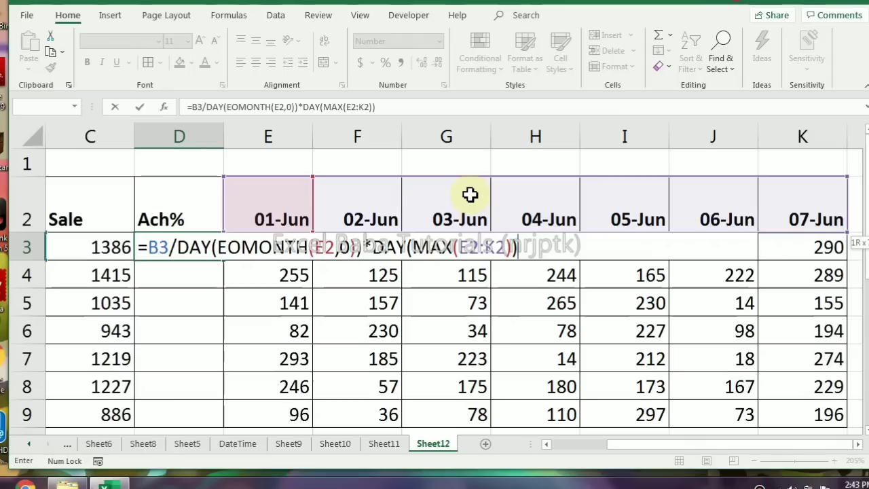
pyautogui.press('Return')
pyautogui.press('Up')
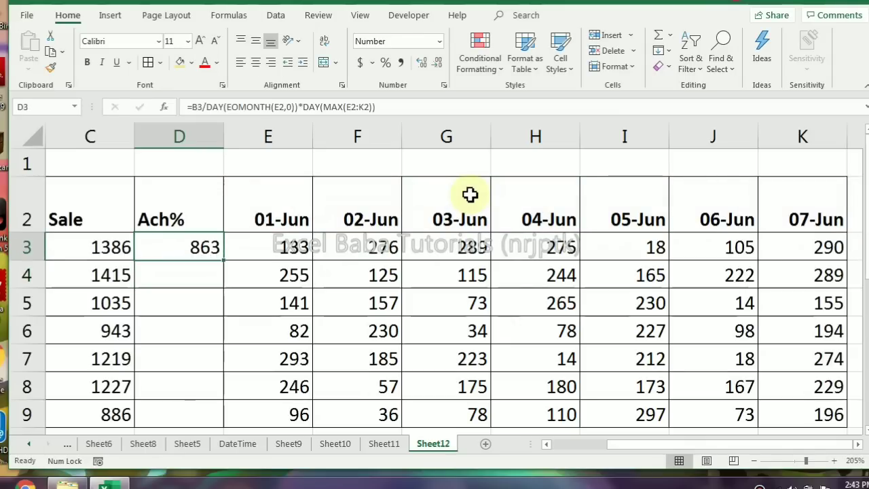
# Insert C3/ before B3 in D3's formula to divide the sale by the target, and format D3 as a percentage
pyautogui.press('Left')
pyautogui.press('Left')
pyautogui.press('Left')
pyautogui.press('Right')
pyautogui.press('Right')
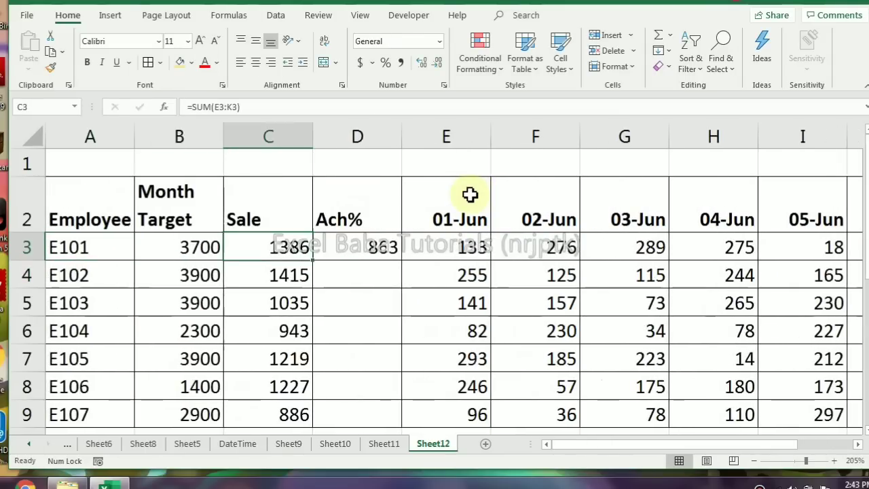
pyautogui.press('Right')
pyautogui.press('F2')
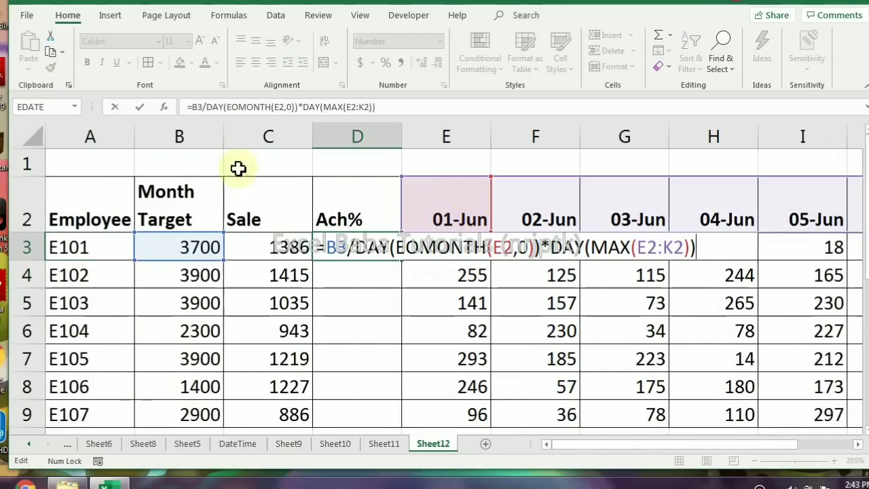
pyautogui.press('Home')
pyautogui.press('Right')
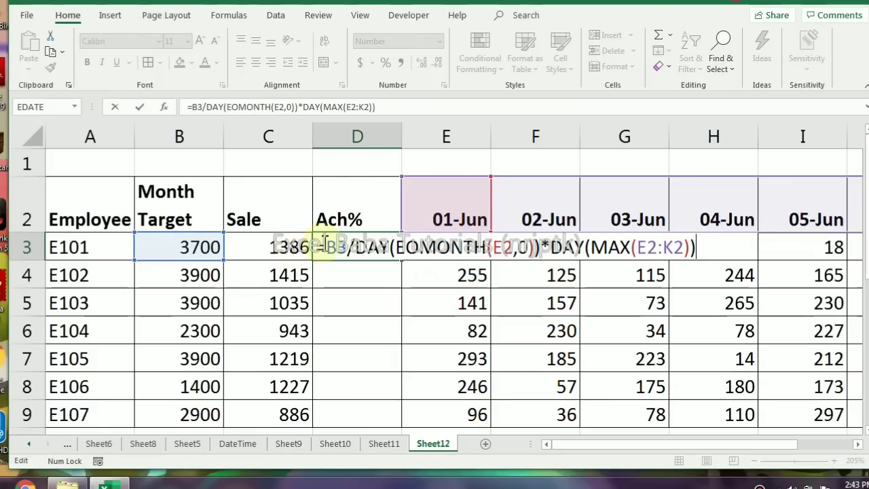
pyautogui.click(275, 245)
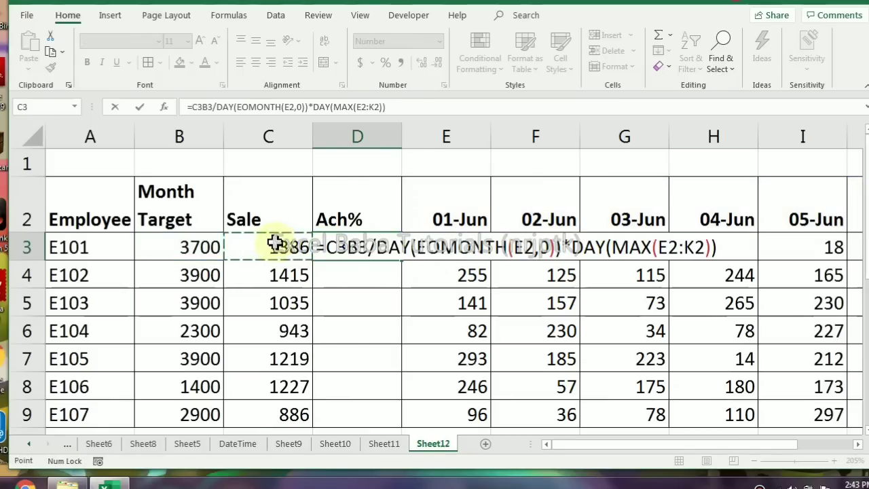
pyautogui.write('/')
pyautogui.press('Return')
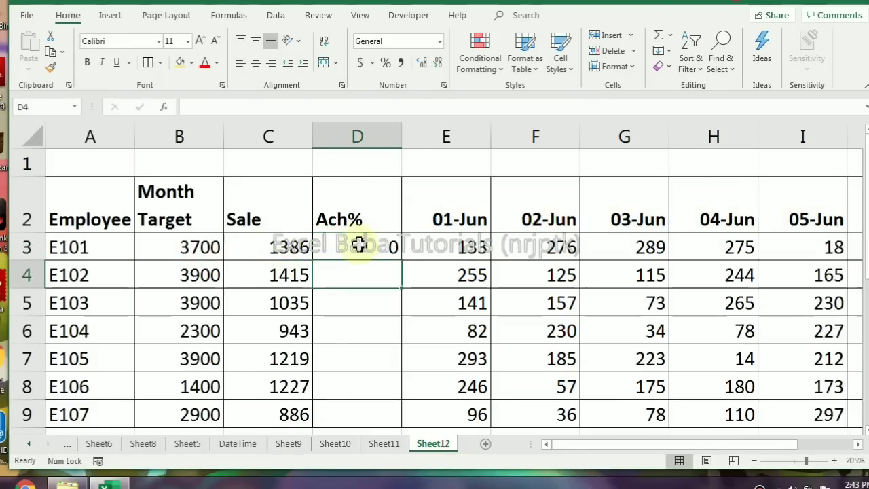
pyautogui.click(358, 244)
pyautogui.click(385, 62)
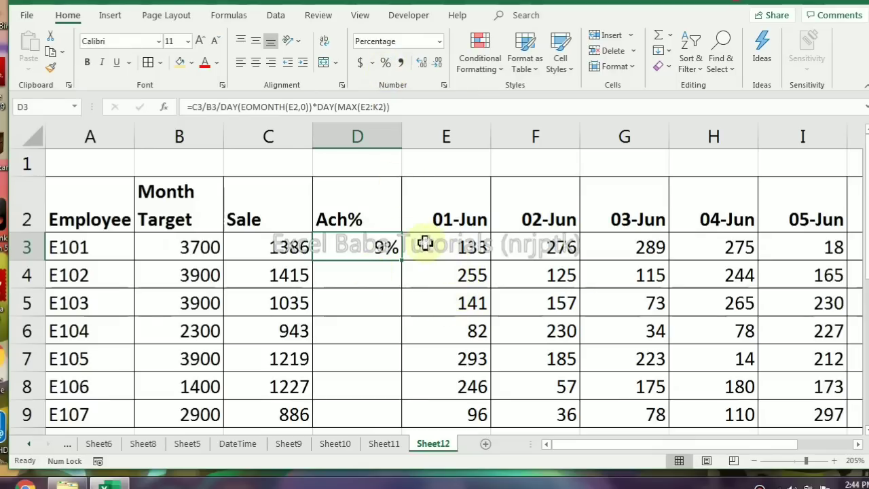
# Enter =MAX(E2:K2) in D1 to get the latest date from the date headings
pyautogui.click(385, 166)
pyautogui.write('=ma')
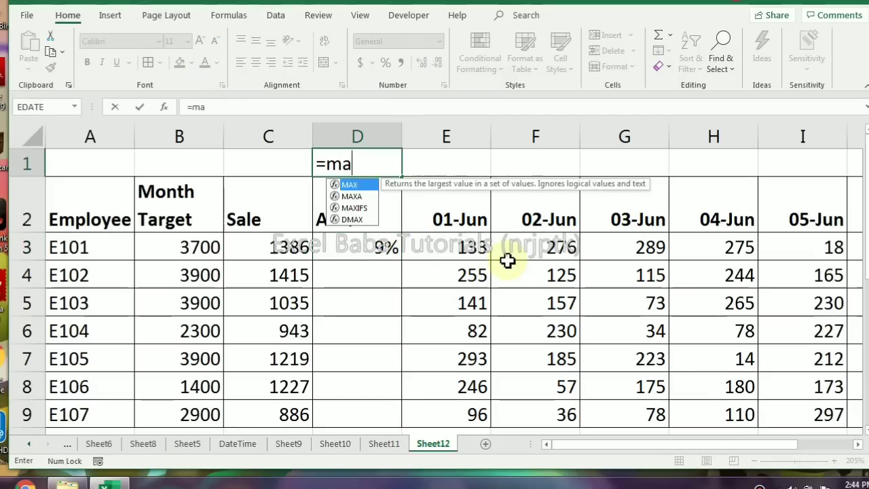
pyautogui.press('Tab')
pyautogui.press('Down')
pyautogui.press('Right')
pyautogui.hotkey('ctrl', 'shift', 'Right')
pyautogui.press('Return')
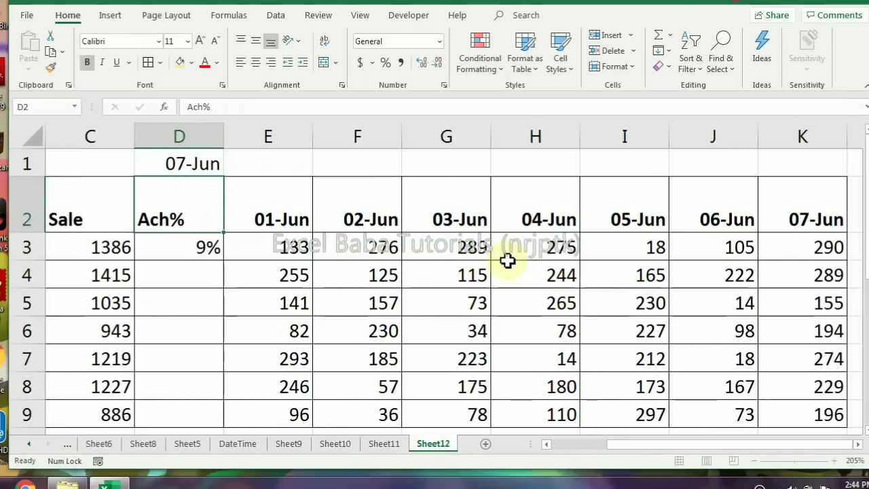
pyautogui.press('Up')
pyautogui.press('Left')
pyautogui.press('Left')
pyautogui.press('Left')
pyautogui.press('Right')
pyautogui.press('Right')
pyautogui.press('Right')
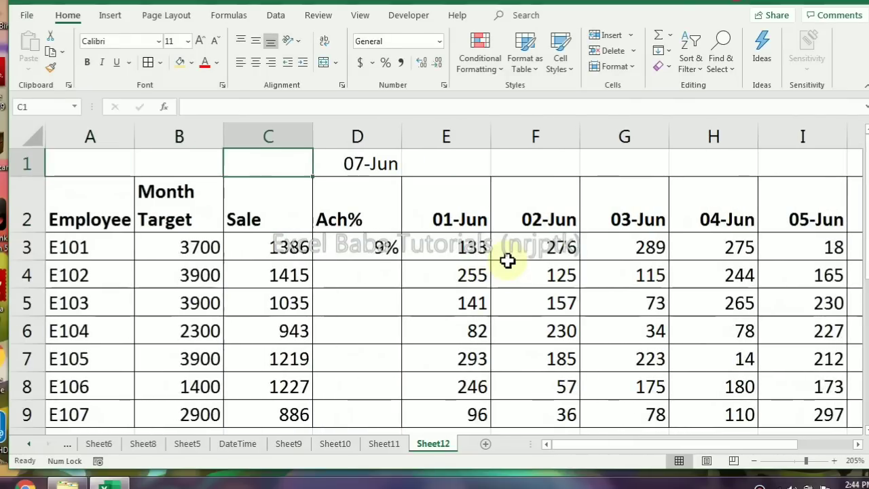
pyautogui.press('Down')
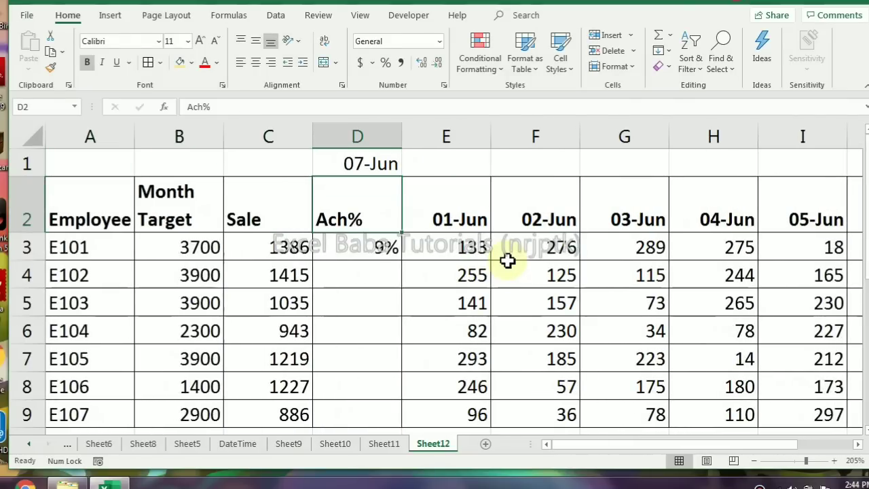
pyautogui.press('Down')
pyautogui.press('Down')
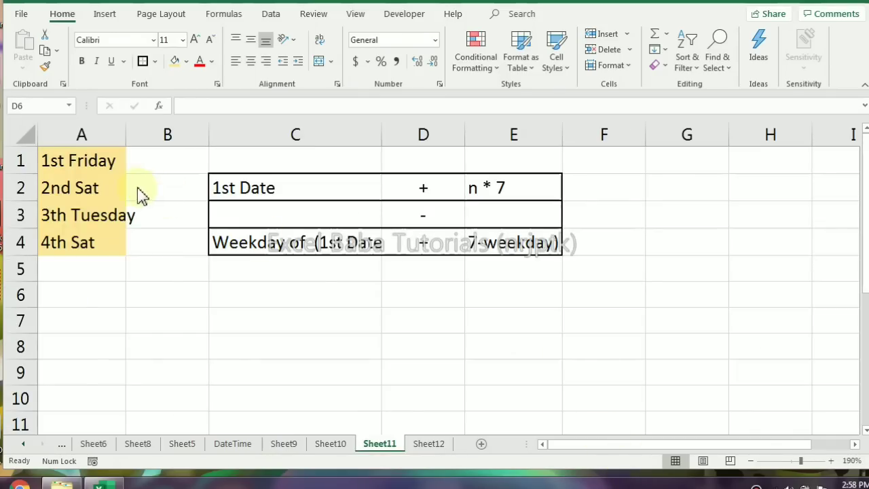
pyautogui.click(70, 219)
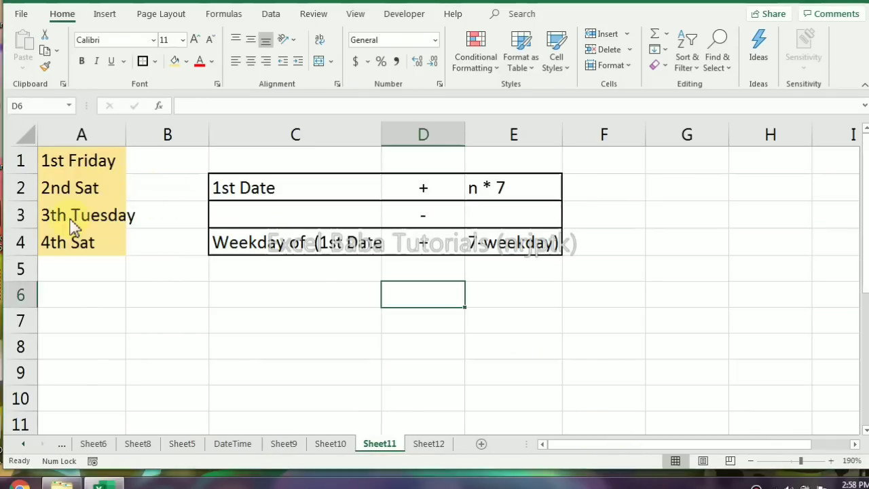
# Examine the nth-weekday examples in A1:A4 and the first-date and weekday formula outline in C2:E4
pyautogui.click(103, 251)
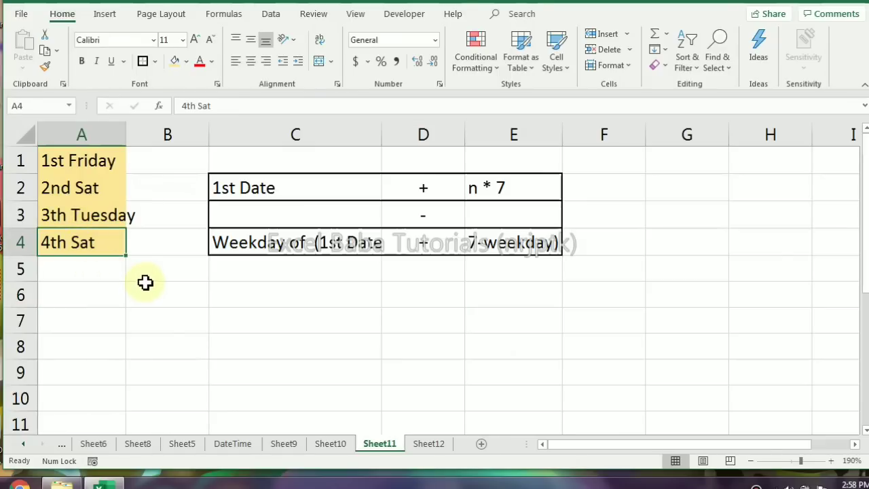
pyautogui.moveTo(287, 190); pyautogui.dragTo(479, 197)
pyautogui.click(346, 219)
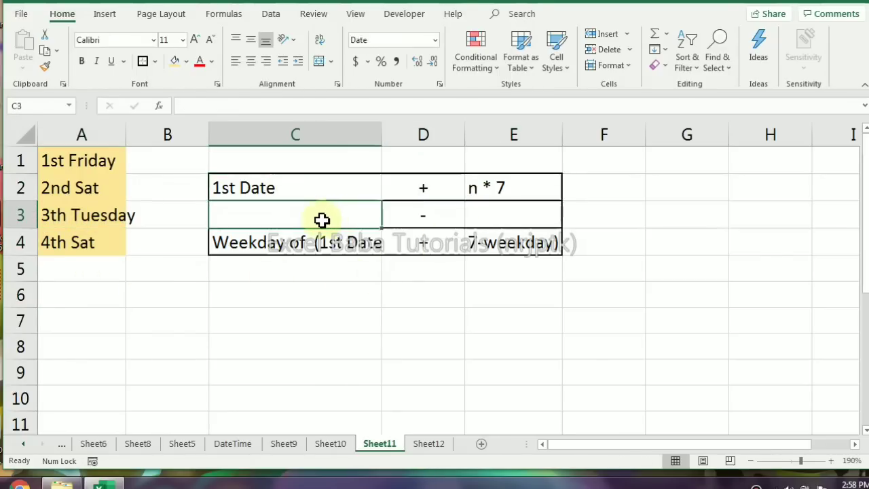
pyautogui.click(258, 190)
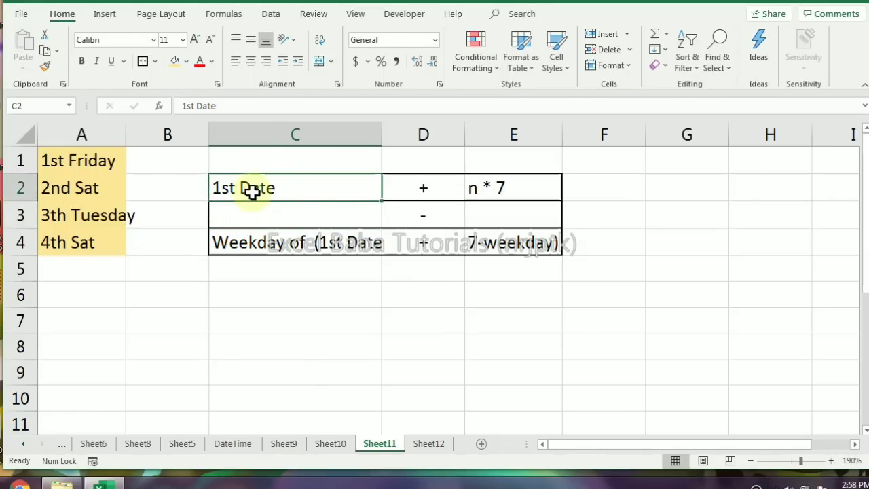
pyautogui.click(440, 196)
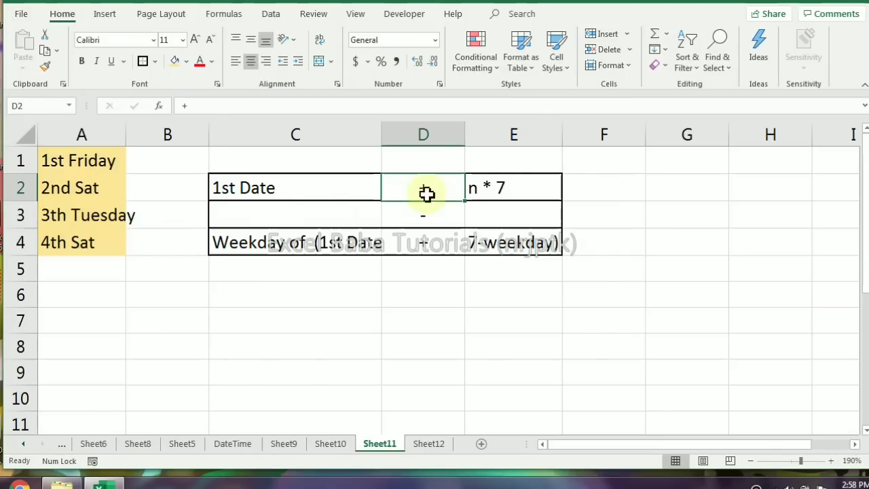
pyautogui.moveTo(331, 183); pyautogui.dragTo(498, 192)
pyautogui.moveTo(355, 220); pyautogui.dragTo(490, 217)
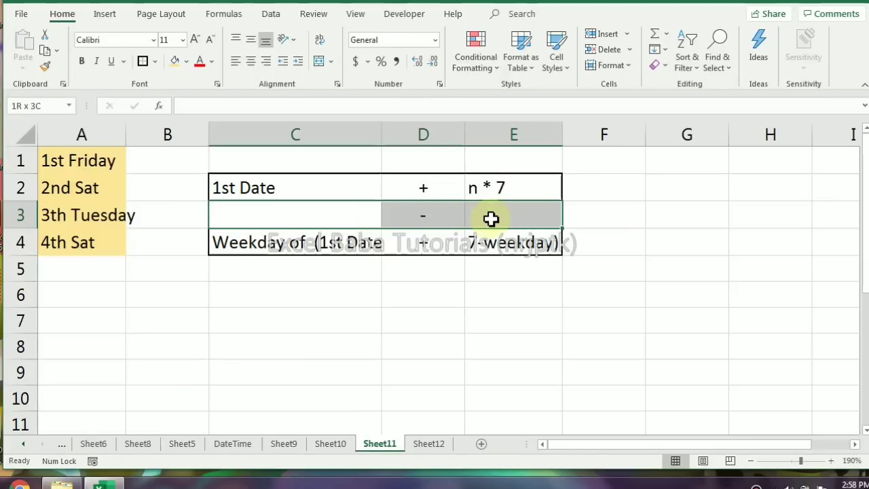
pyautogui.click(271, 251)
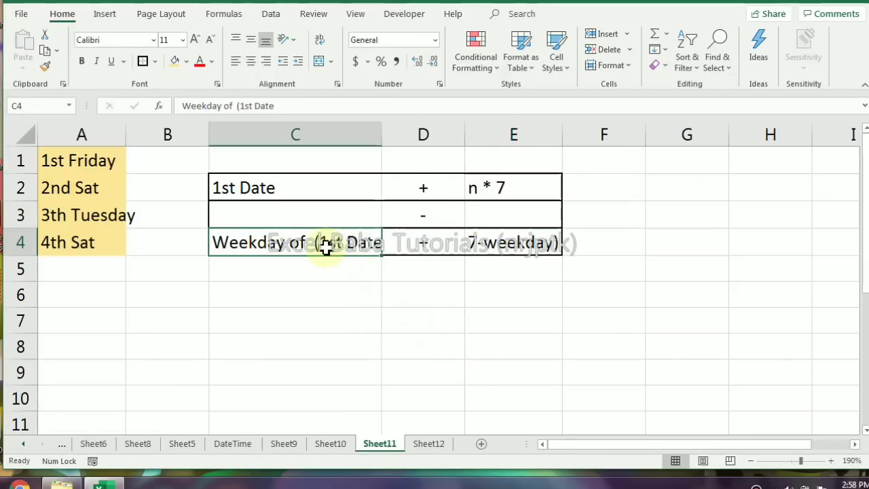
pyautogui.click(423, 242)
pyautogui.moveTo(345, 241); pyautogui.dragTo(514, 242)
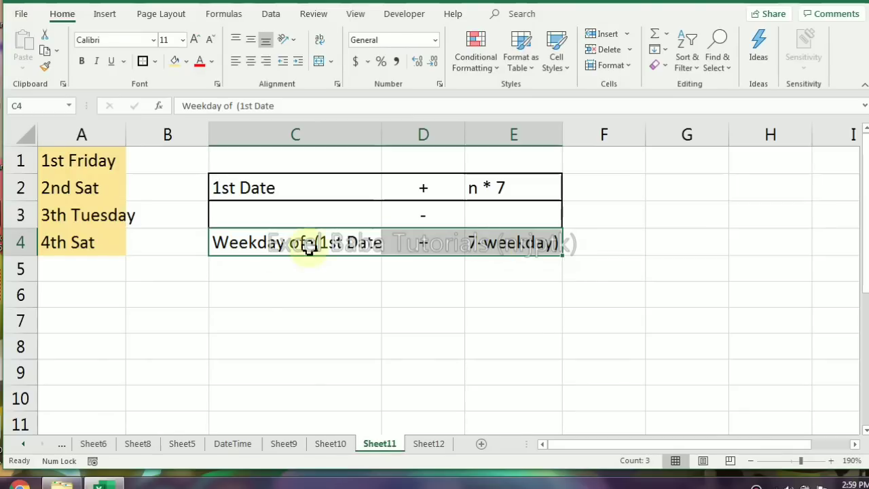
pyautogui.click(614, 487)
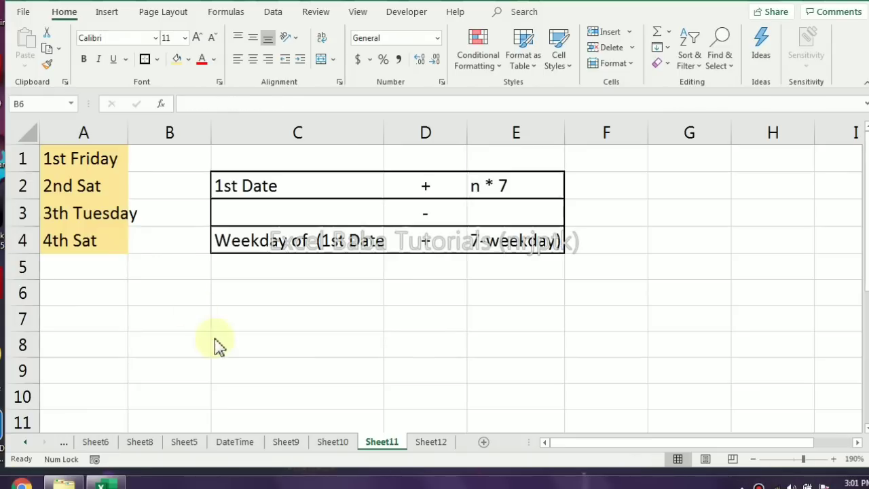
# Enter the date 1/6/20 in cell B6 below the formula outline
pyautogui.click(163, 293)
pyautogui.write('1/')
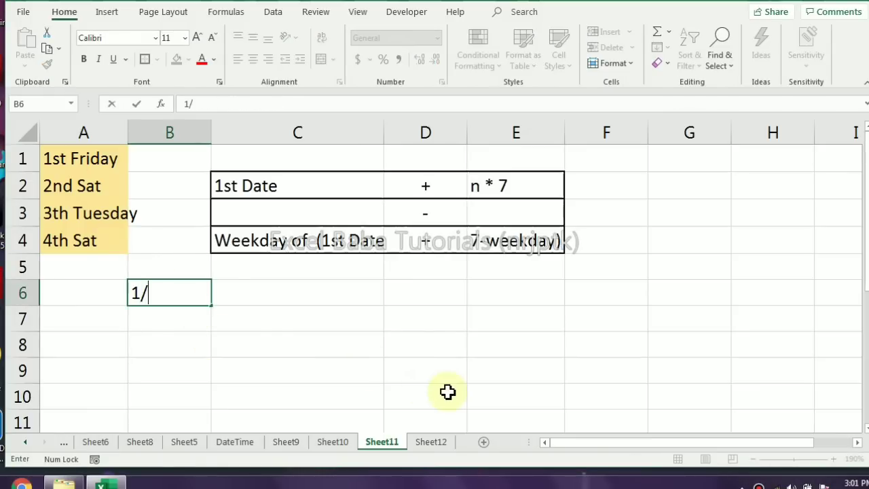
pyautogui.write('06/20')
pyautogui.press('Return')
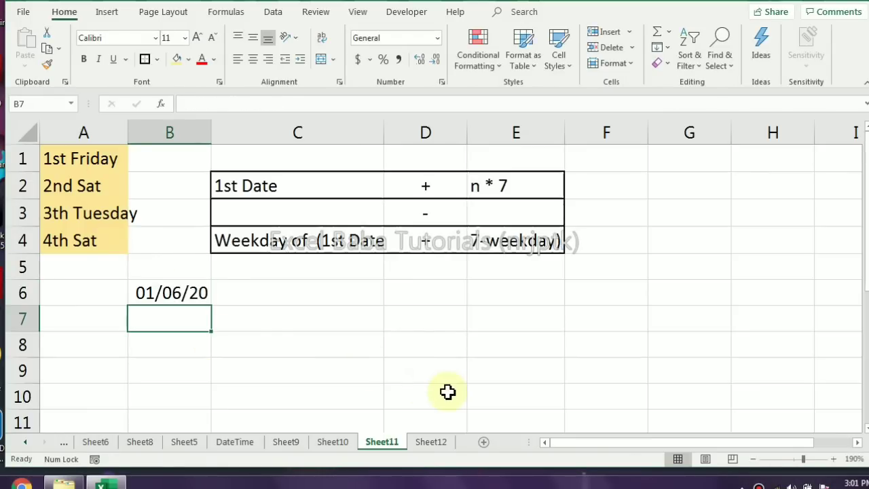
pyautogui.press('Right')
pyautogui.press('Up')
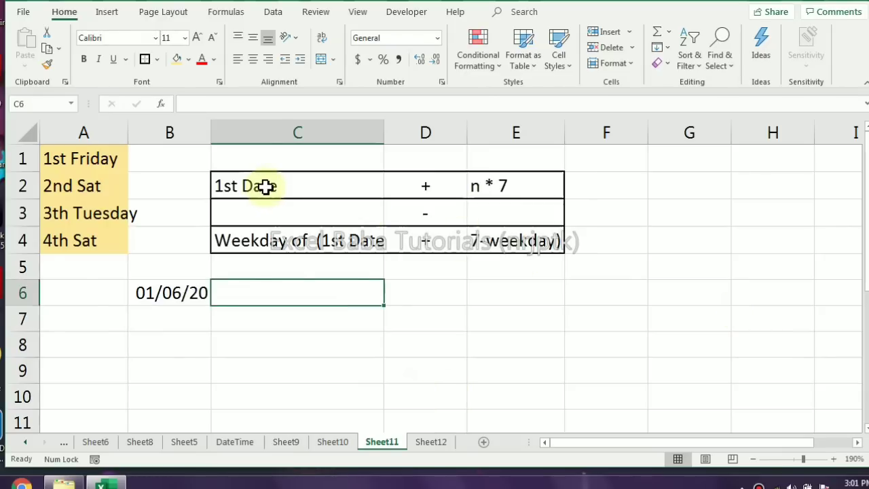
# Replace the date in B6 with 5/6/2020
pyautogui.click(183, 298)
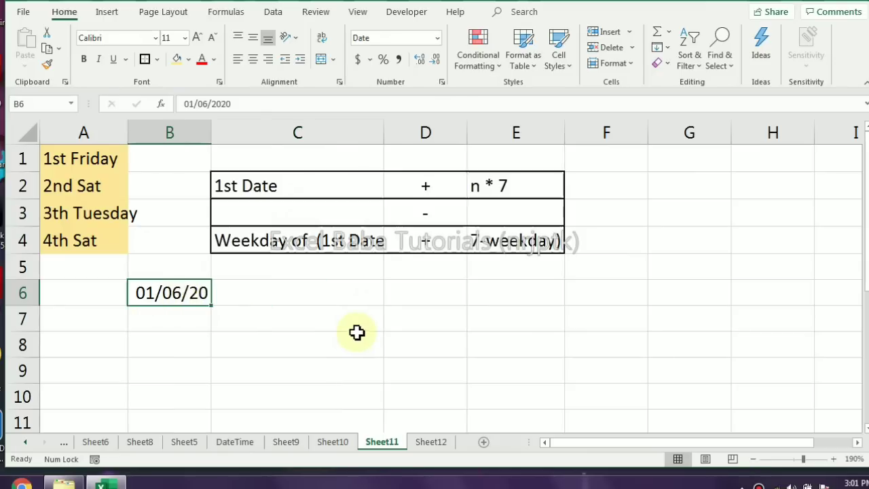
pyautogui.write('5/6/2020')
pyautogui.press('Return')
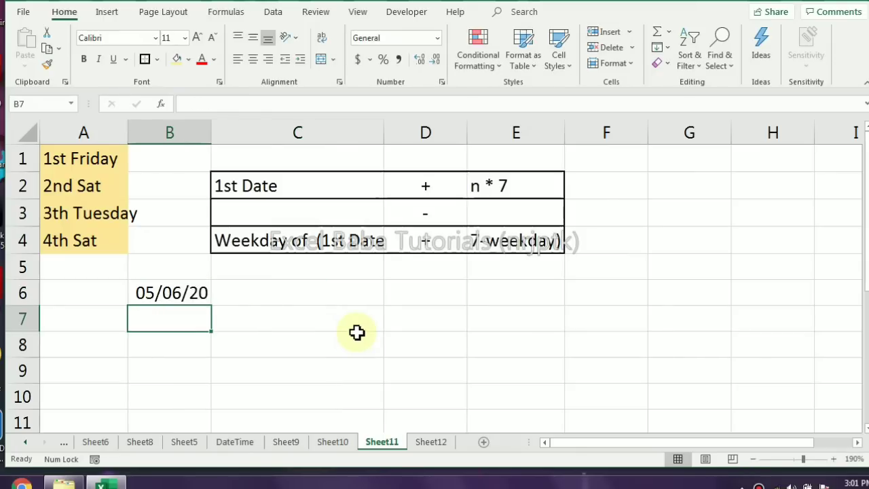
# Enter =DATE(YEAR(B6),MONTH(B6),1) in B7 to get the first date of B6's month
pyautogui.write('=d')
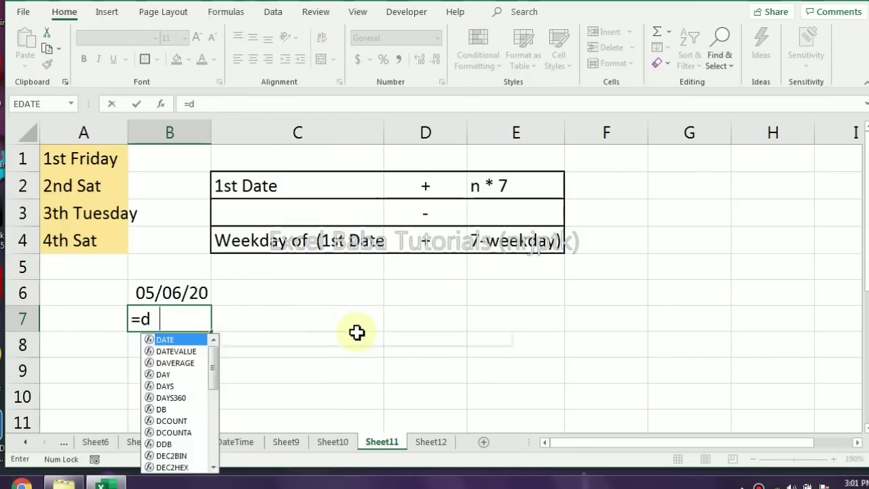
pyautogui.press('Tab')
pyautogui.write('year')
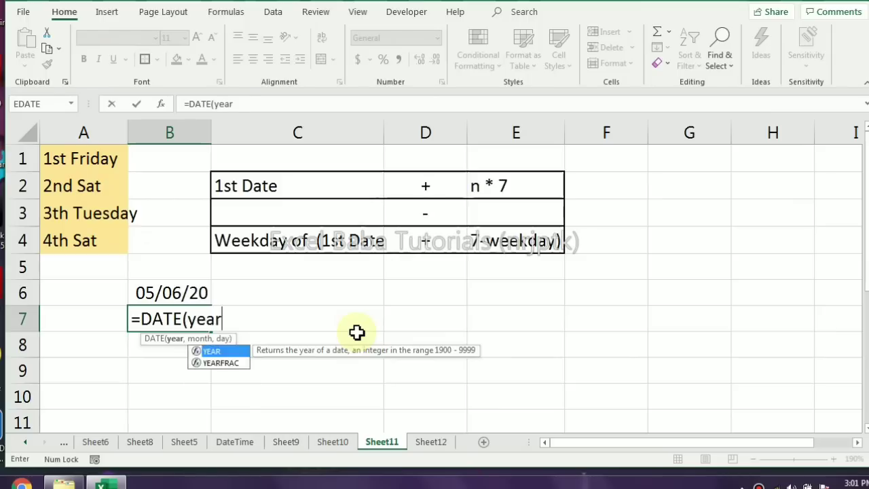
pyautogui.press('Tab')
pyautogui.press('Up')
pyautogui.write('),mon')
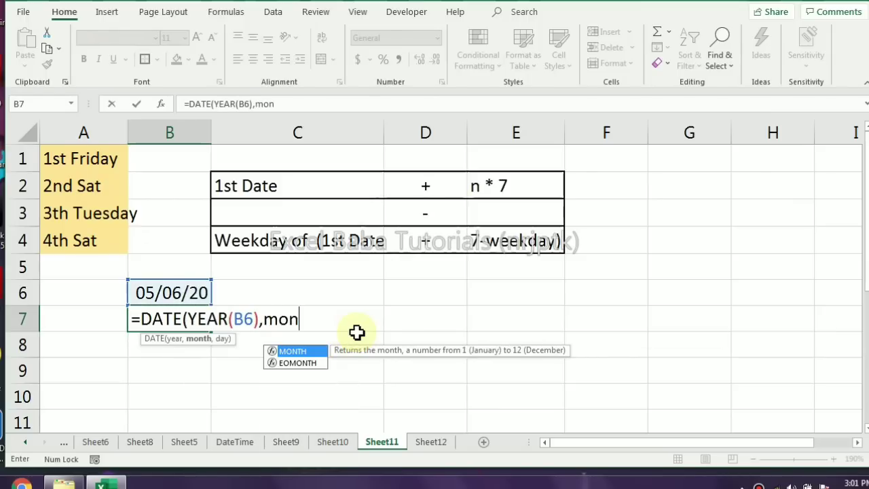
pyautogui.press('Tab')
pyautogui.press('Up')
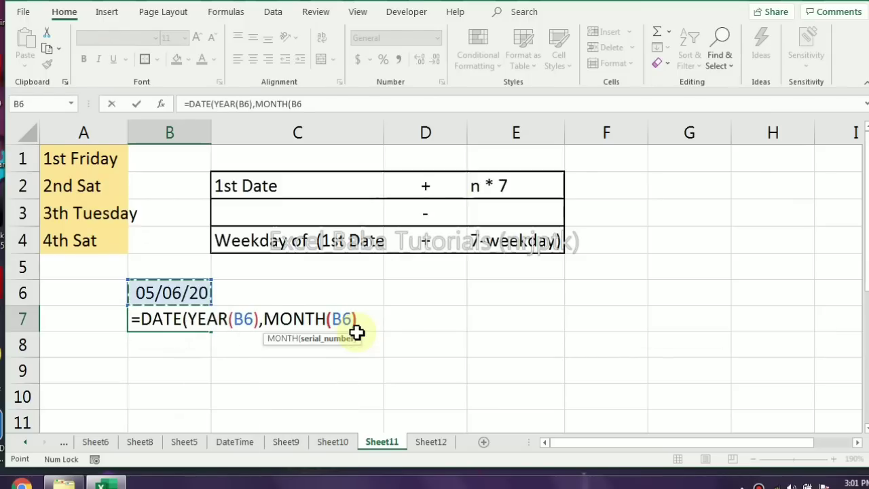
pyautogui.write('),1')
pyautogui.press('Return')
# Replace B7's formula with =B6-DAY(B6) to subtract the day number from the date
pyautogui.press('Up')
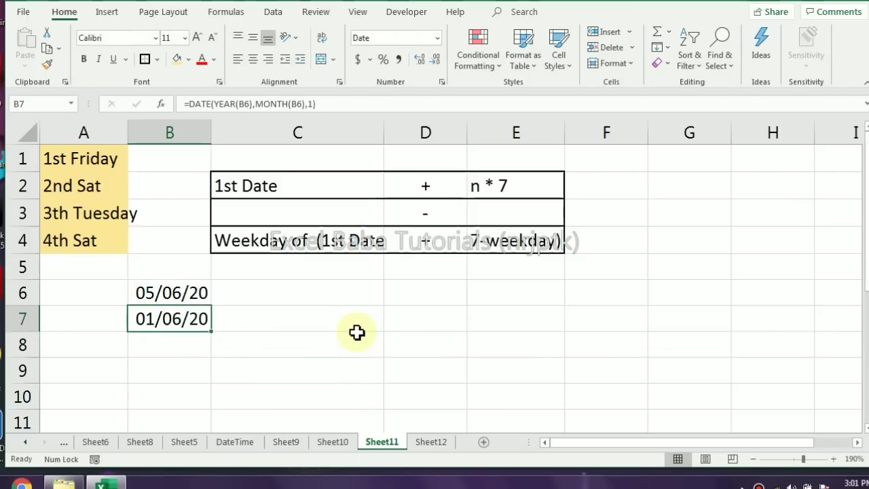
pyautogui.press('Delete')
pyautogui.write('=')
pyautogui.press('Up')
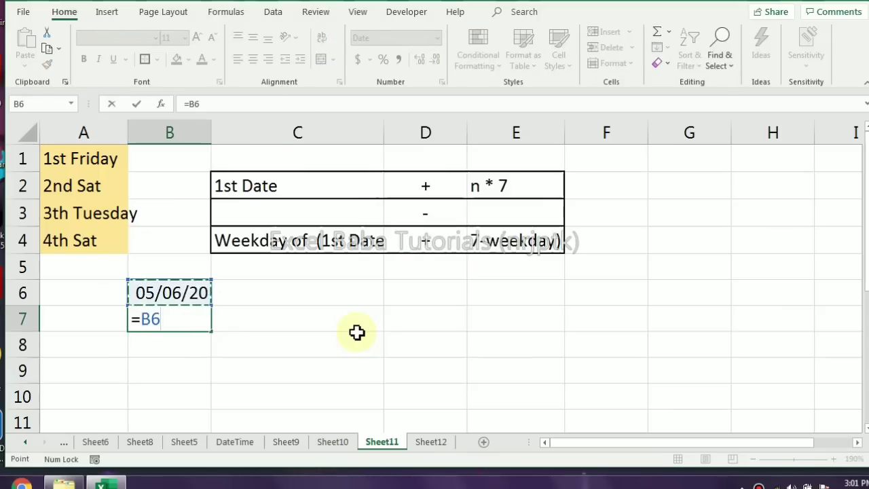
pyautogui.write('-day(')
pyautogui.press('Up')
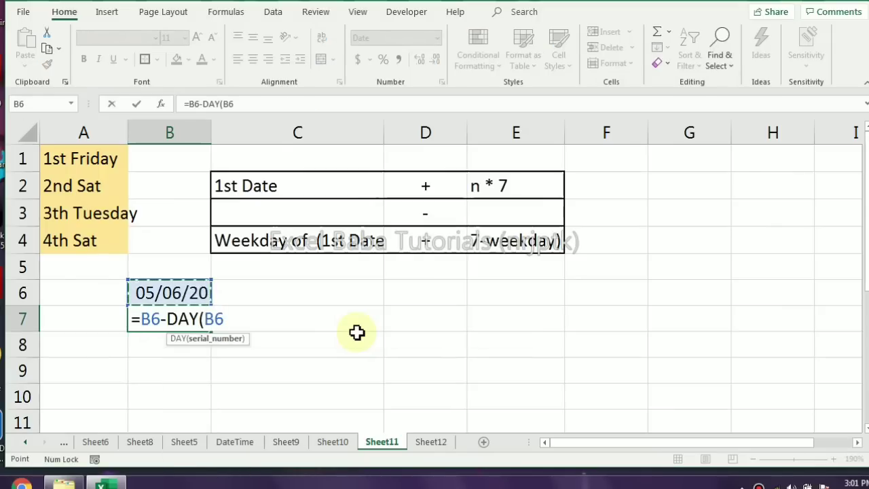
pyautogui.write(')')
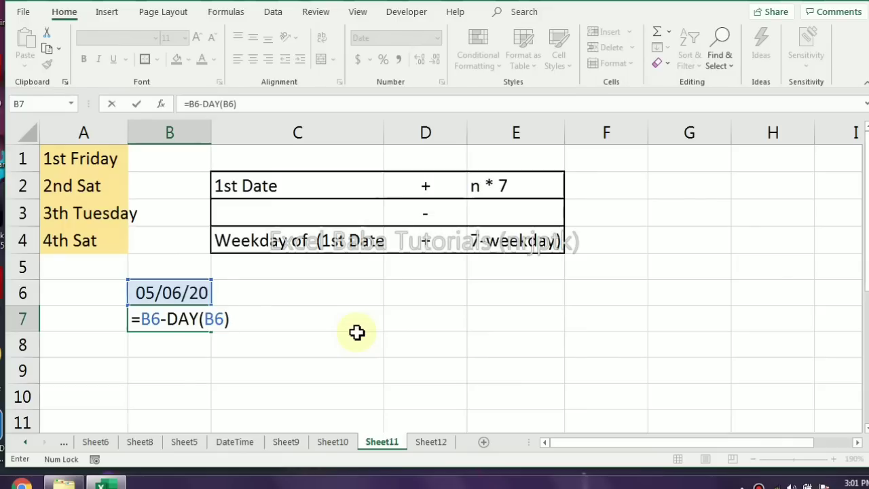
pyautogui.press('Return')
# Append +1 to B7's formula so that it returns the first date of the month
pyautogui.press('Up')
pyautogui.press('F2')
pyautogui.hotkey('ctrl', 'Return')
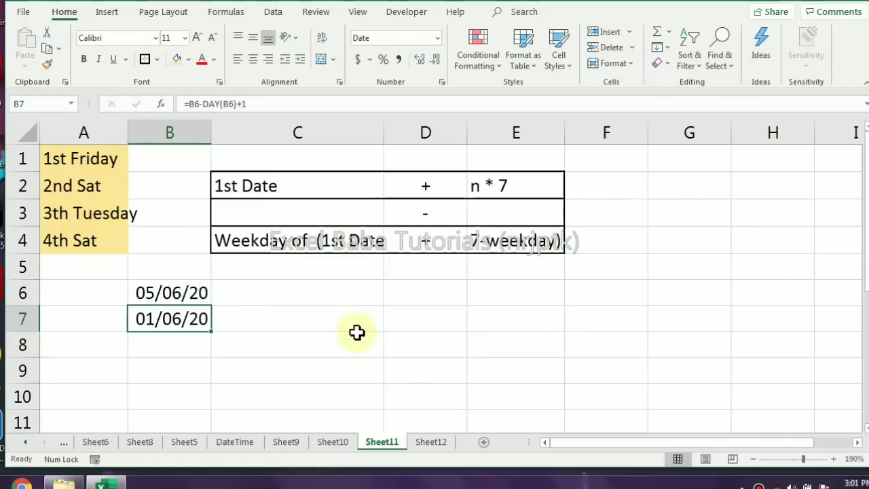
# Clear the formula in B7 and set the date in B6 to 1/6/20
pyautogui.press('Delete')
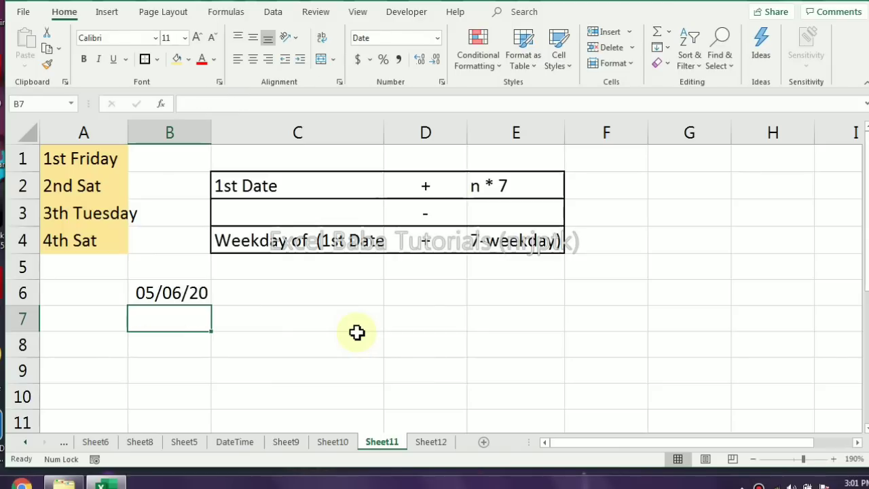
pyautogui.press('Up')
pyautogui.write('1')
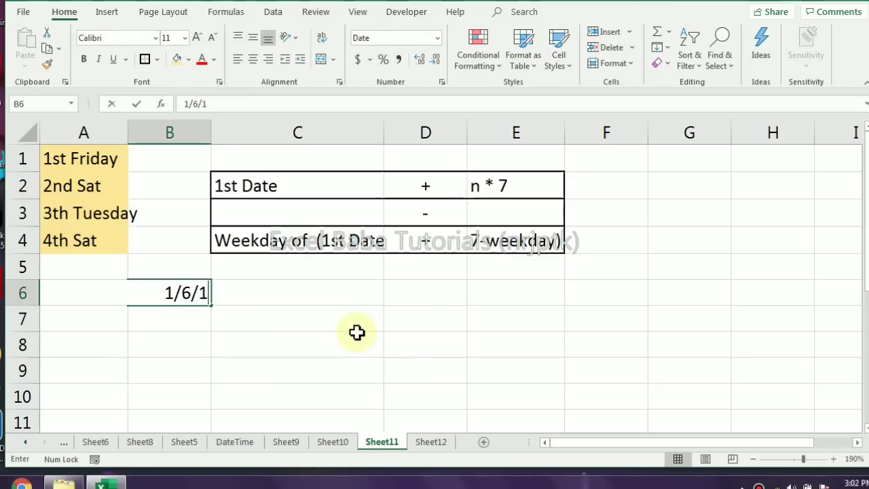
pyautogui.write('/06/20')
pyautogui.press('Return')
pyautogui.press('Up')
pyautogui.press('Right')
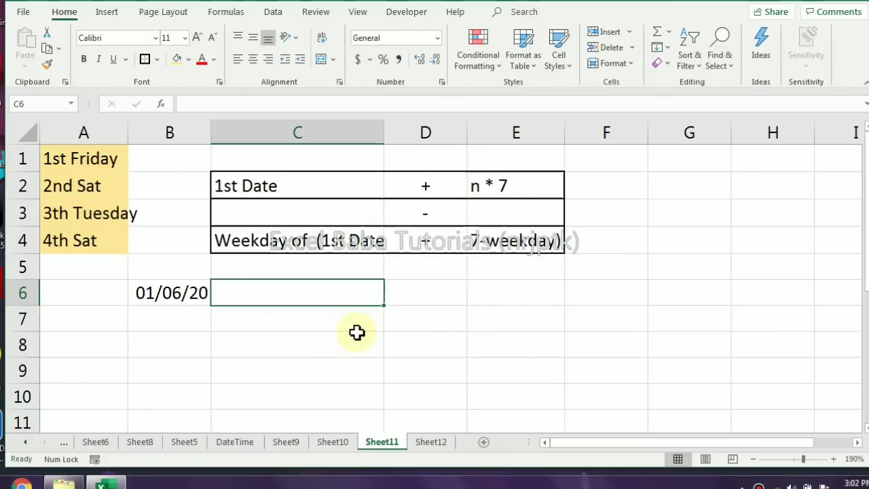
# Enter the weekday numbers 1 to 7 down cells G2:G8
pyautogui.click(692, 185)
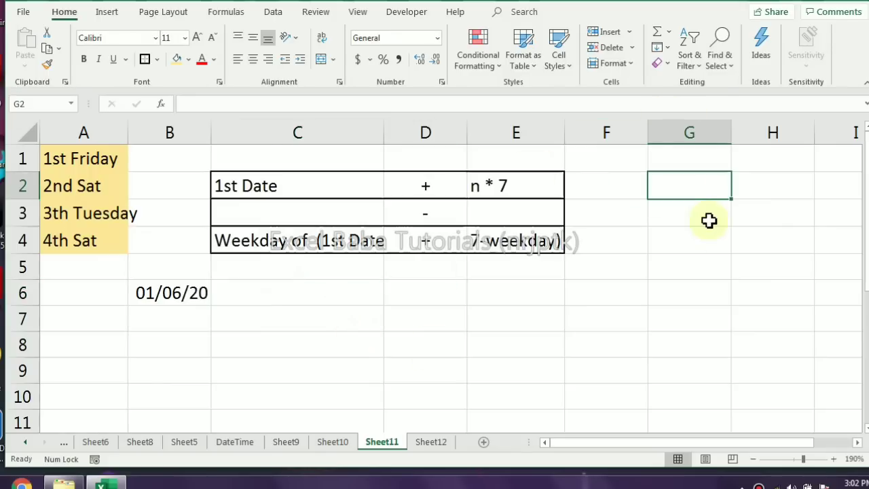
pyautogui.write('1')
pyautogui.press('Return')
pyautogui.write('2')
pyautogui.press('Return')
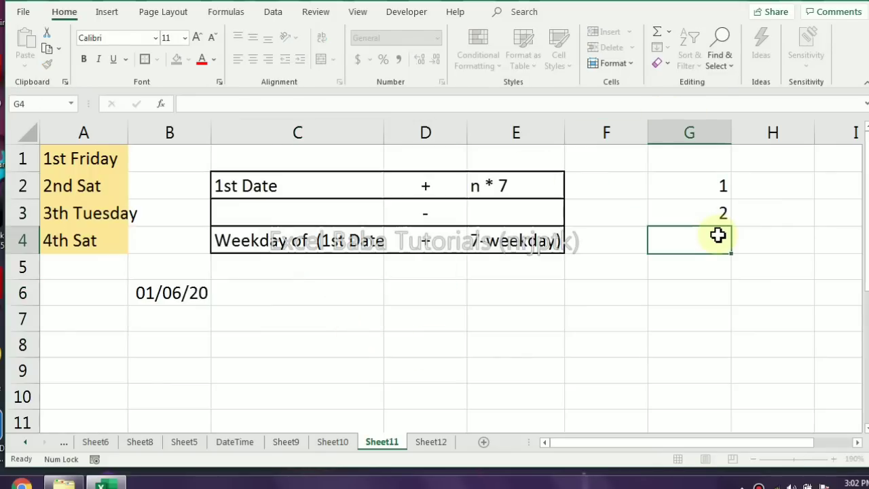
pyautogui.write('3')
pyautogui.press('Return')
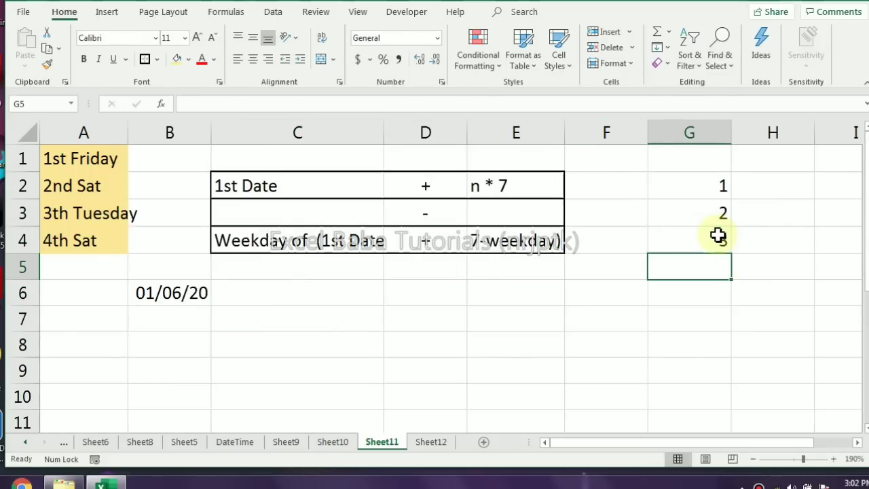
pyautogui.write('4')
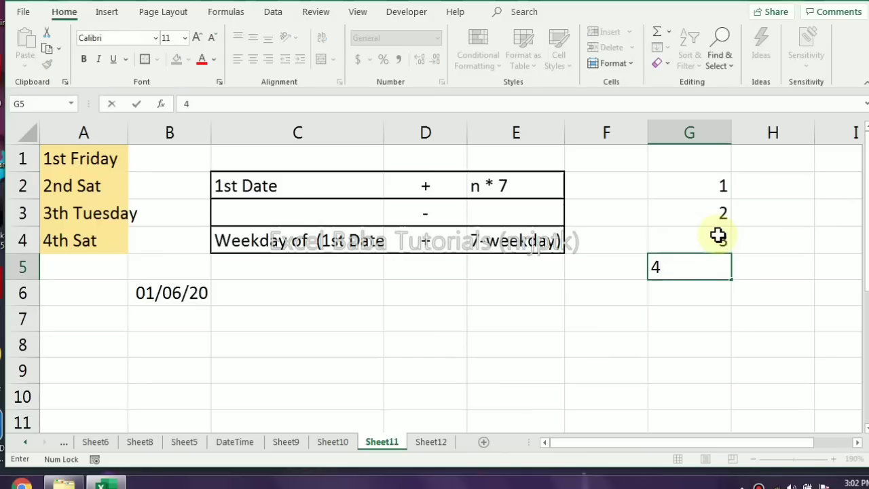
pyautogui.press('Return')
pyautogui.write('5')
pyautogui.press('Return')
pyautogui.write('6')
pyautogui.press('Return')
pyautogui.write('7')
pyautogui.press('Return')
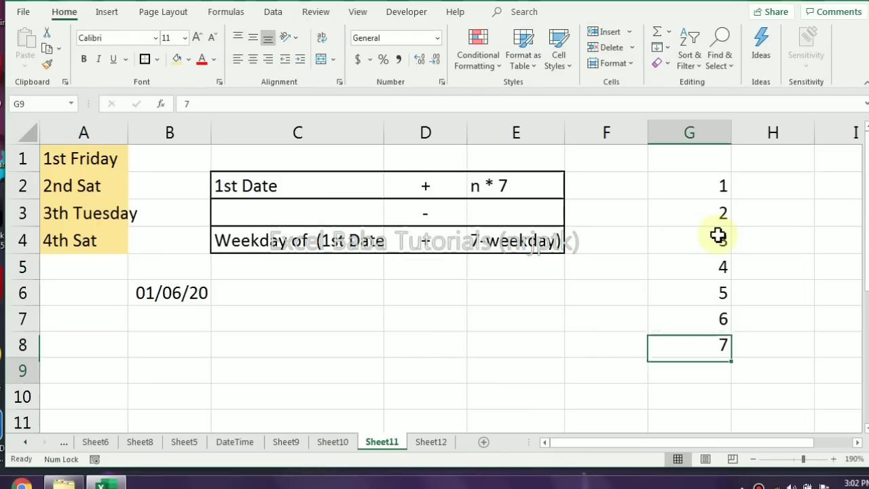
# Enter Sun in H2 and fill the weekday names down to H8 beside the numbers
pyautogui.press('Left')
pyautogui.press('Up')
pyautogui.press('Right')
pyautogui.hotkey('ctrl', 'Up')
pyautogui.press('Right')
pyautogui.write('Sun')
pyautogui.hotkey('ctrl', 'Return')
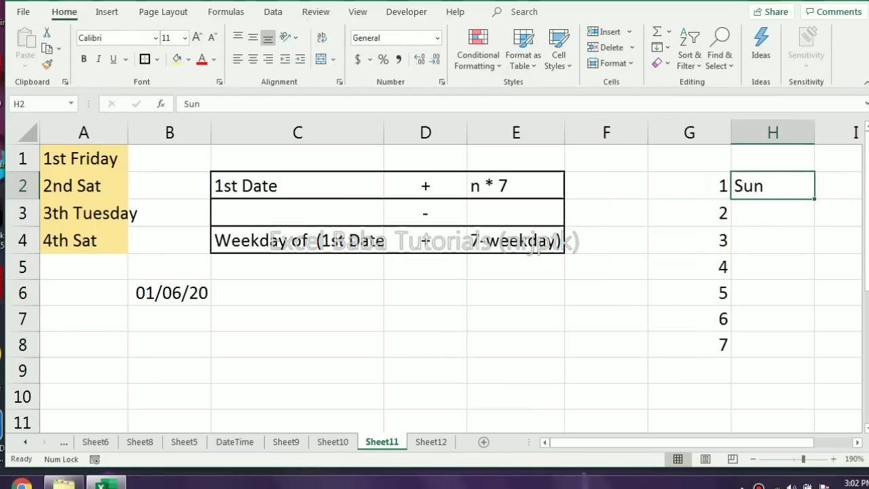
pyautogui.moveTo(815, 200); pyautogui.dragTo(812, 349)
pyautogui.click(783, 343)
# Enter =B6+2*7 in C6 to add two weeks to the first date
pyautogui.click(339, 292)
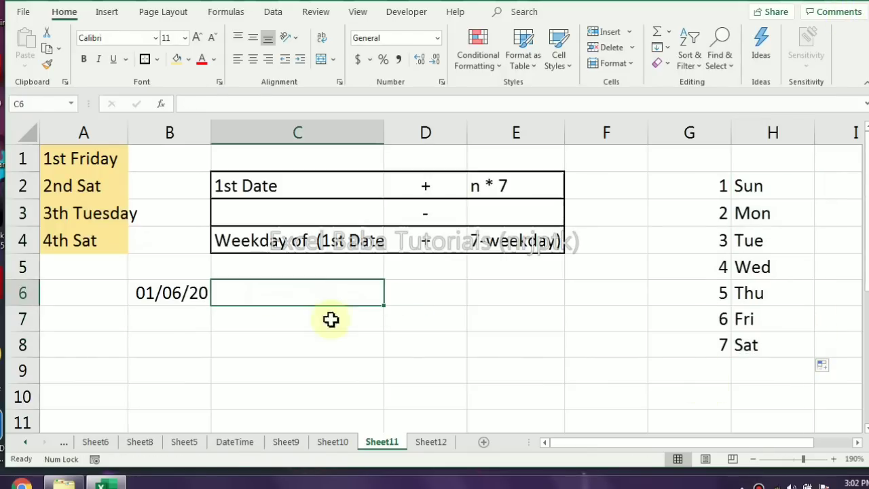
pyautogui.write('=B6+2*7')
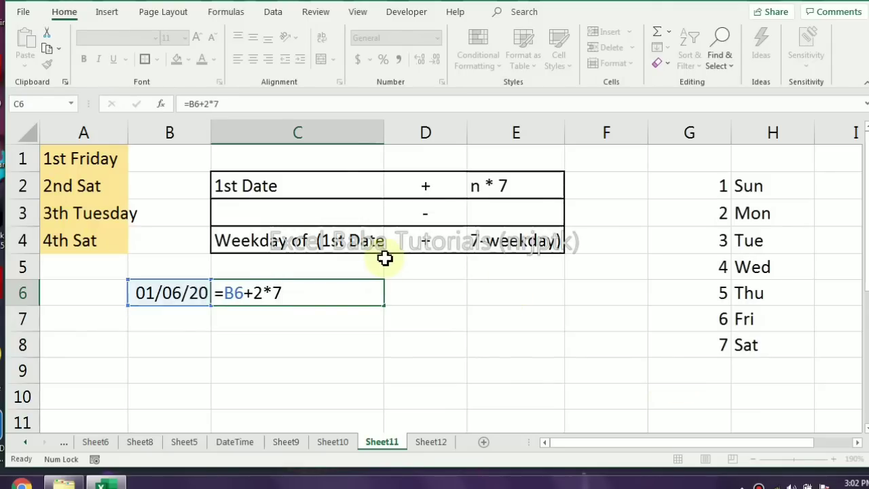
pyautogui.press('Return')
pyautogui.press('Up')
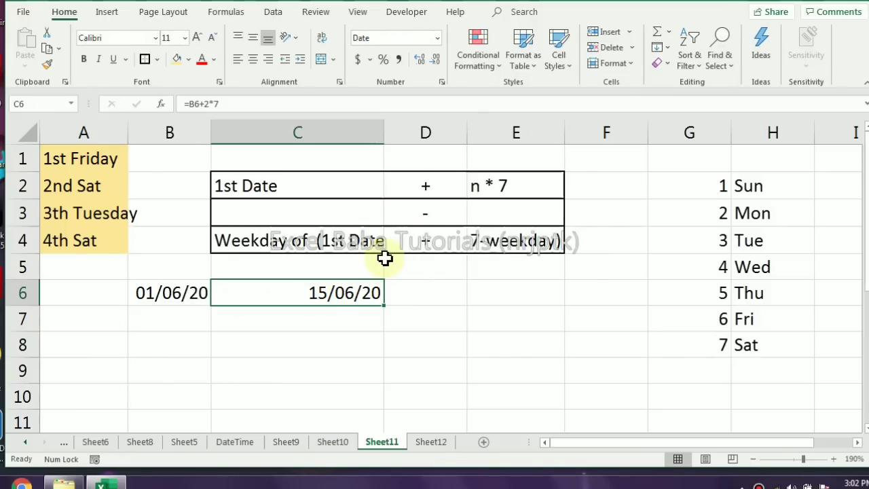
pyautogui.press('Down')
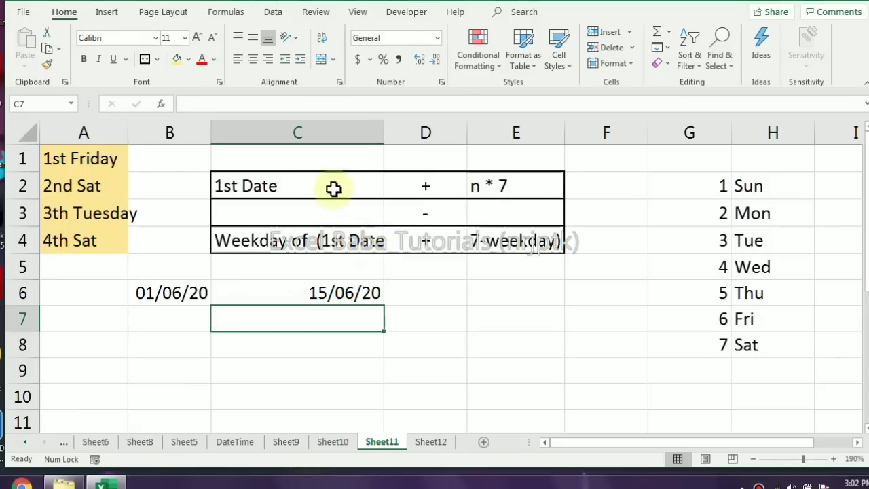
# Enter =WEEKDAY(B6+7-7) in C7 to get the weekday number for the Saturday correction
pyautogui.click(259, 345)
pyautogui.click(291, 317)
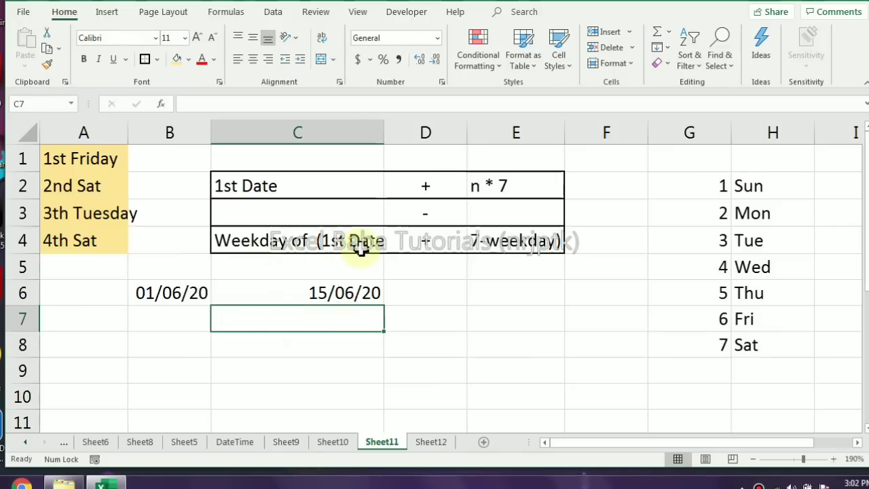
pyautogui.write('=e')
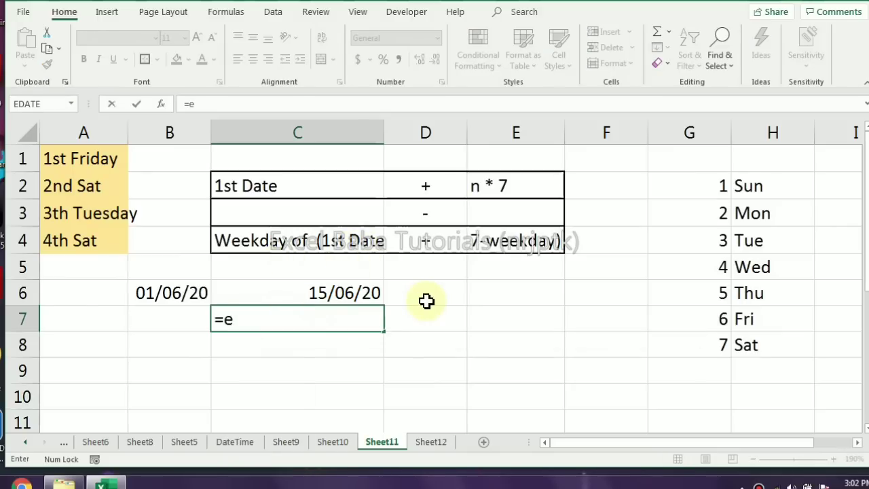
pyautogui.write('we')
pyautogui.press('Tab')
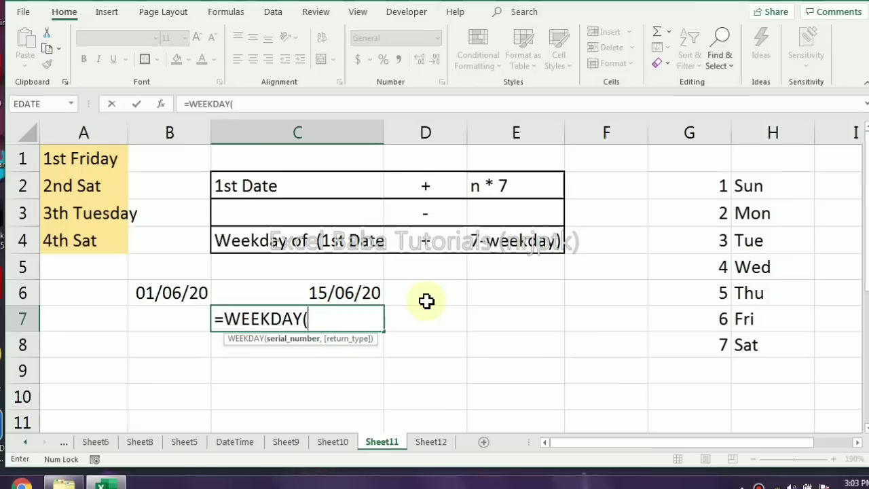
pyautogui.click(168, 293)
pyautogui.write('+7-7')
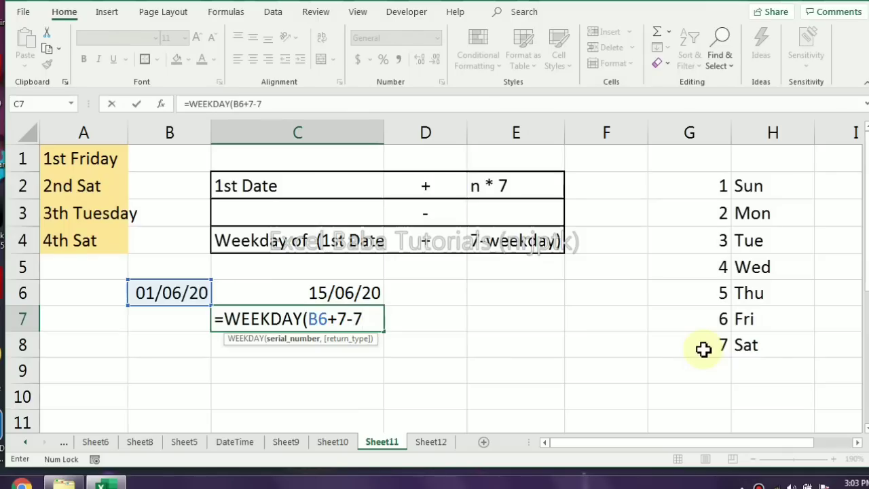
pyautogui.write(')')
pyautogui.press('Return')
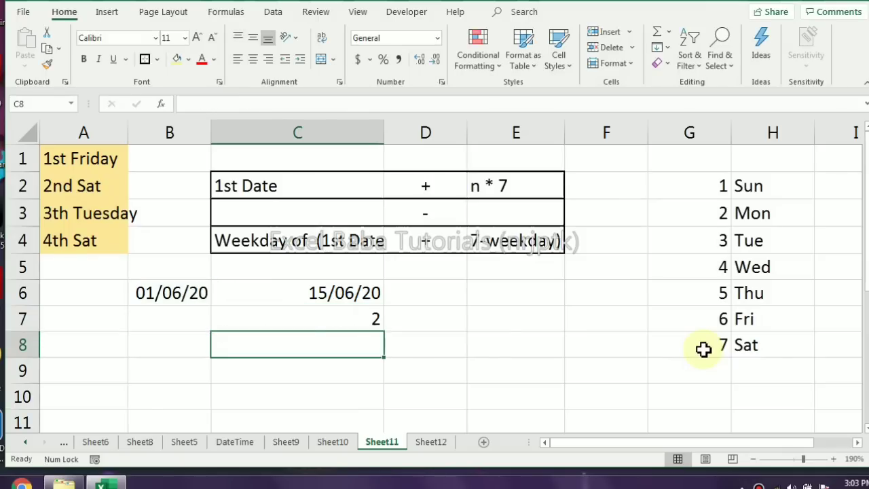
# Enter =C6-C7 in C8 to calculate the 2nd Saturday and check it against the system calendar for June 2020
pyautogui.write('=')
pyautogui.press('Up')
pyautogui.press('Up')
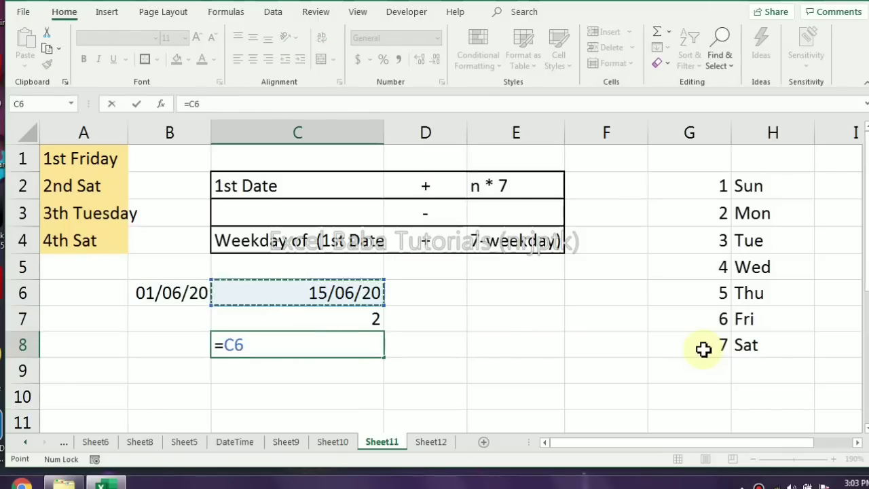
pyautogui.write('-')
pyautogui.press('Up')
pyautogui.hotkey('ctrl', 'Return')
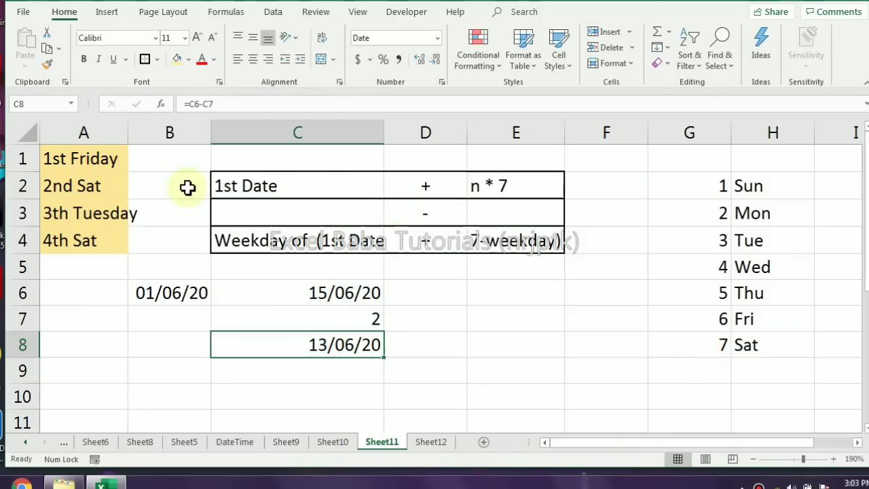
pyautogui.click(844, 482)
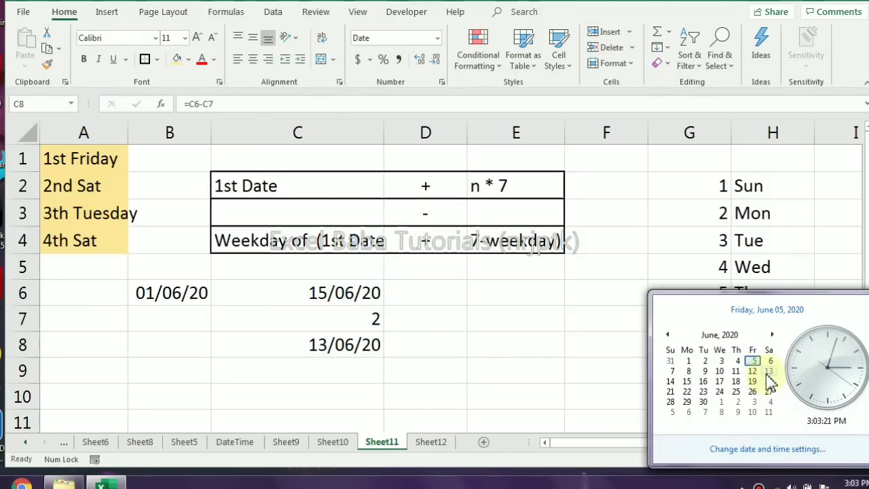
pyautogui.click(309, 306)
# Change the formula in C6 to =B6+4*7 for the 4th Saturday and check the date in C8 against the system calendar
pyautogui.click(336, 294)
pyautogui.click(208, 103)
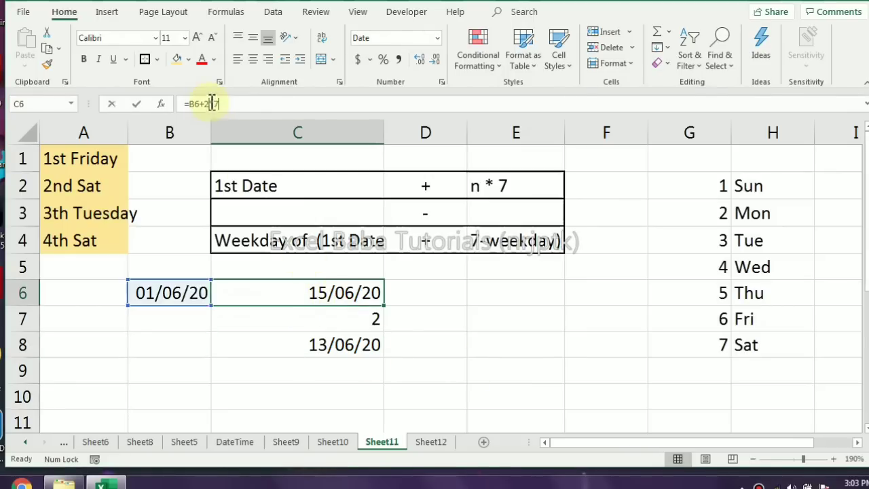
pyautogui.press('BackSpace')
pyautogui.write('4')
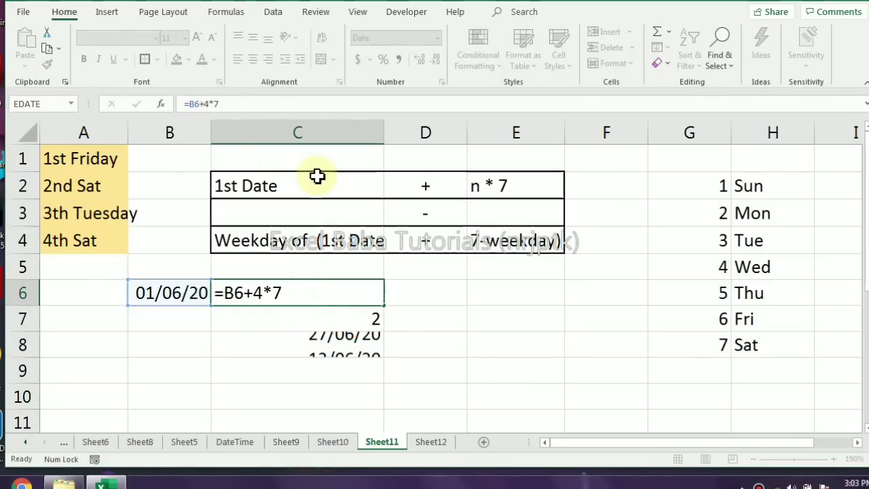
pyautogui.press('Return')
pyautogui.click(328, 346)
pyautogui.click(855, 483)
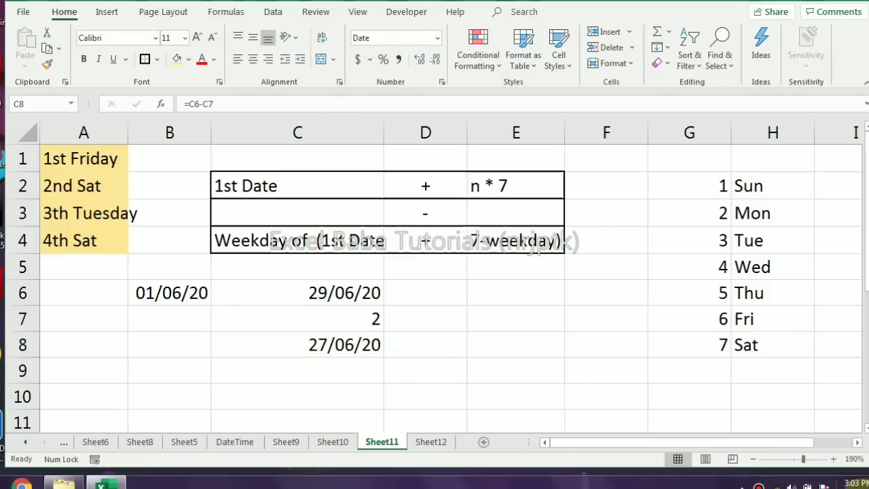
pyautogui.click(143, 291)
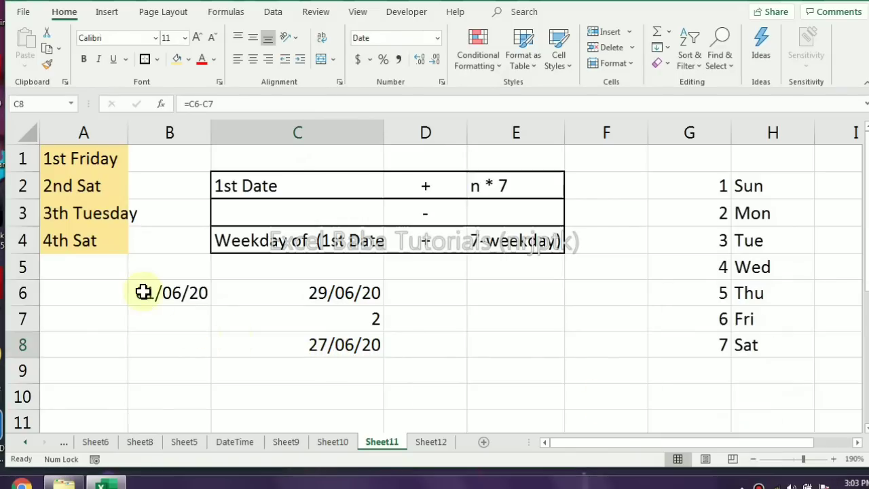
# Set the date in B6 to 1/5/20 and compare the date in C8 with the system calendar for May 2020
pyautogui.click(143, 291)
pyautogui.write('1/5/20')
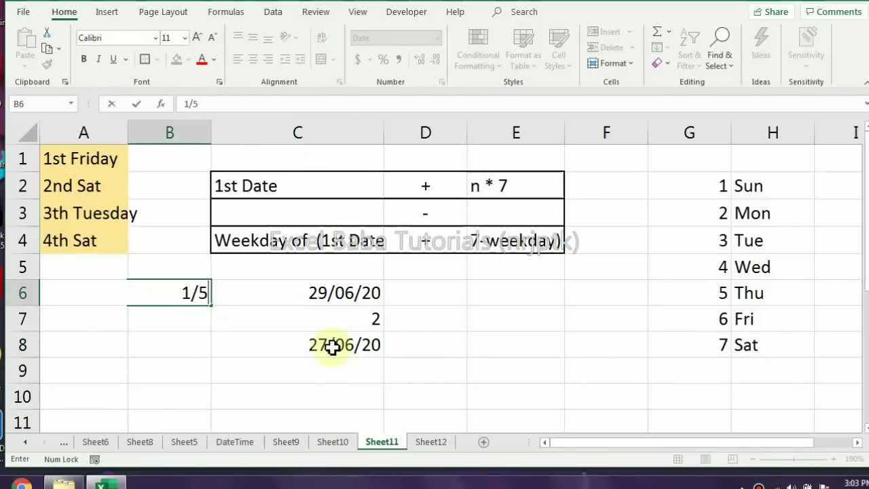
pyautogui.press('Return')
pyautogui.press('Up')
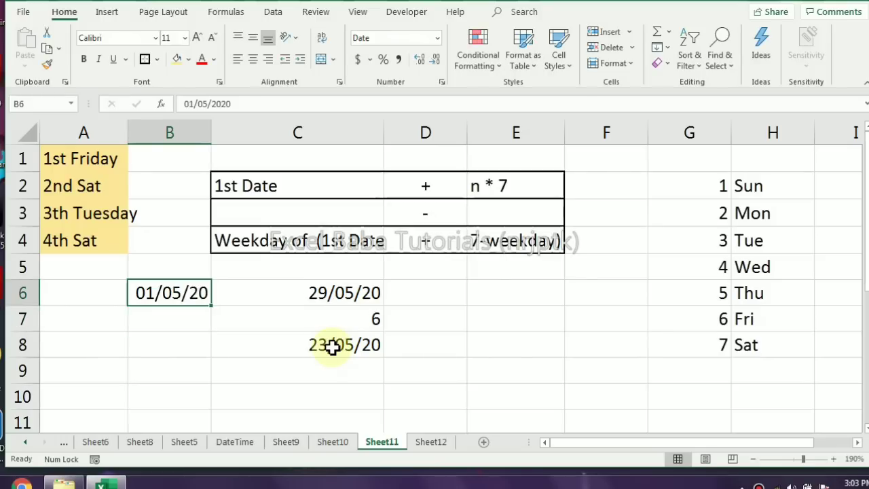
pyautogui.click(852, 483)
pyautogui.click(667, 334)
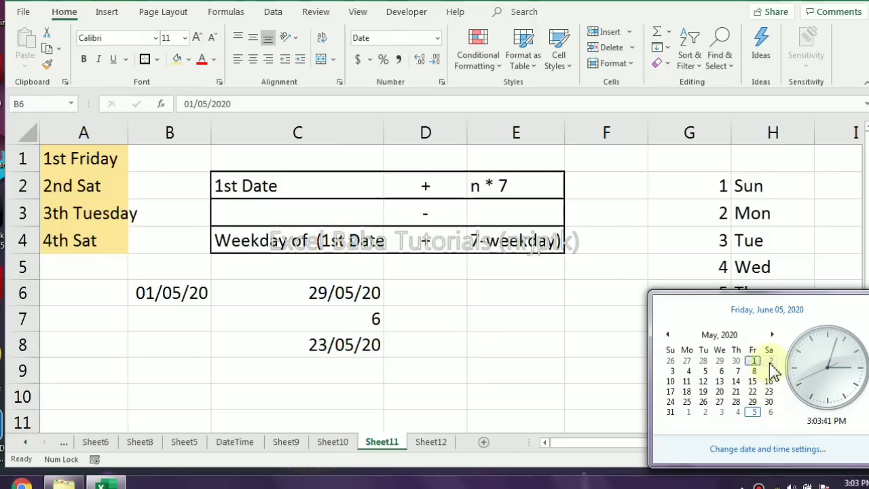
pyautogui.click(402, 313)
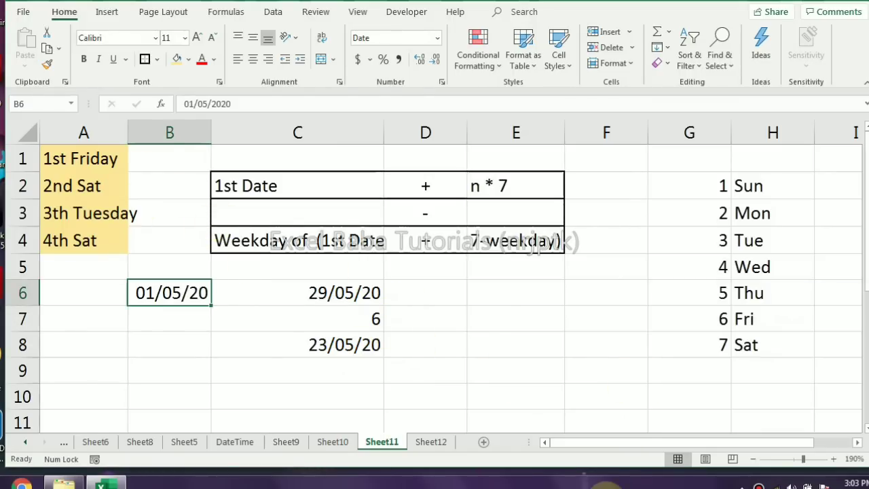